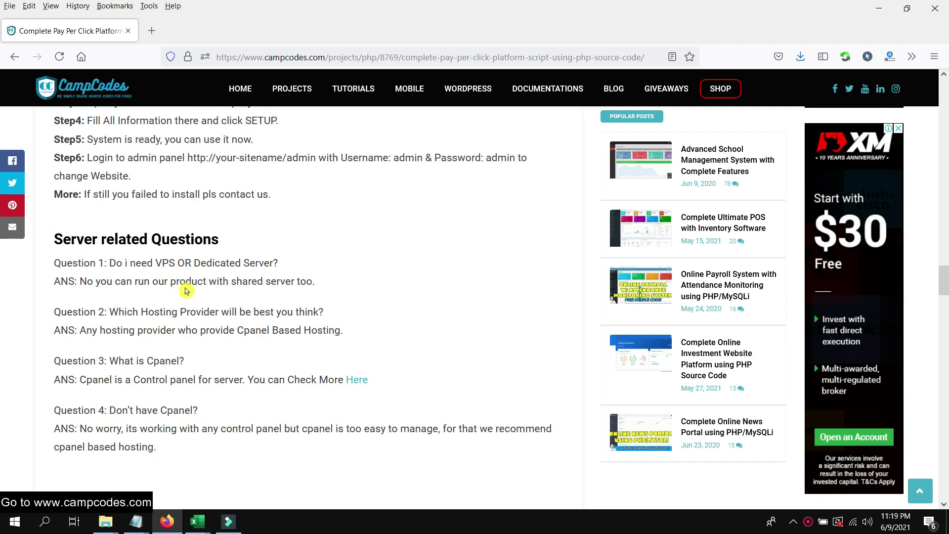
# Open the Pay Per Click Platform script's free download page from the CampCodes article in a new tab.
pyautogui.scroll(-7, 196, 289)
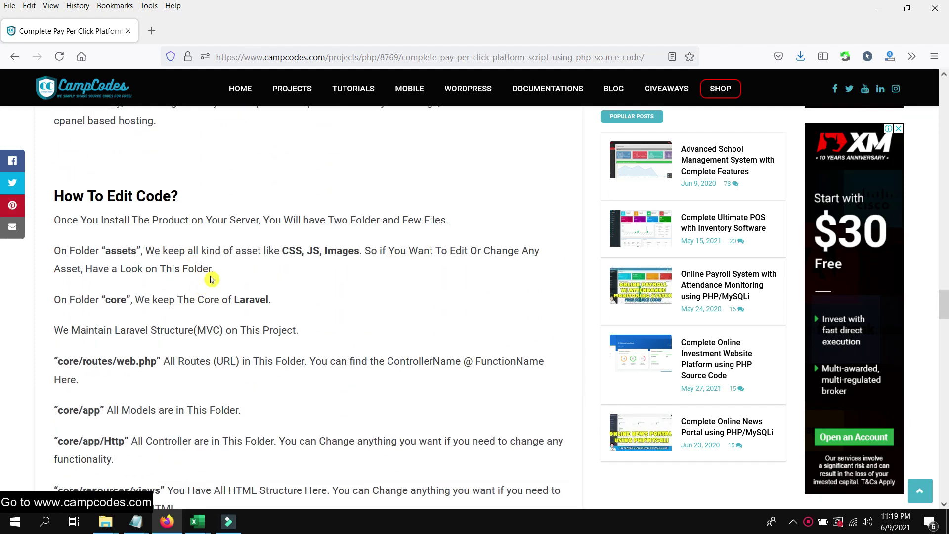
pyautogui.scroll(-12, 216, 288)
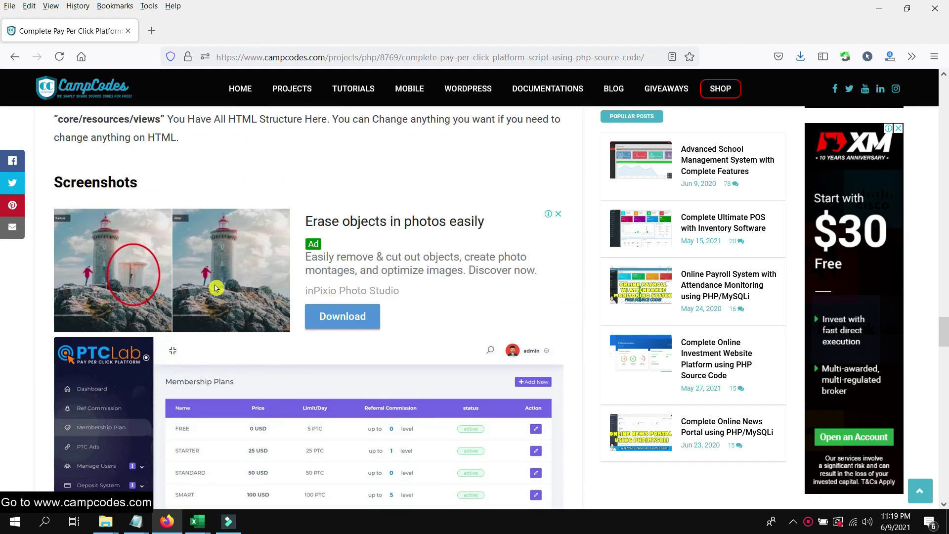
pyautogui.scroll(-10, 216, 288)
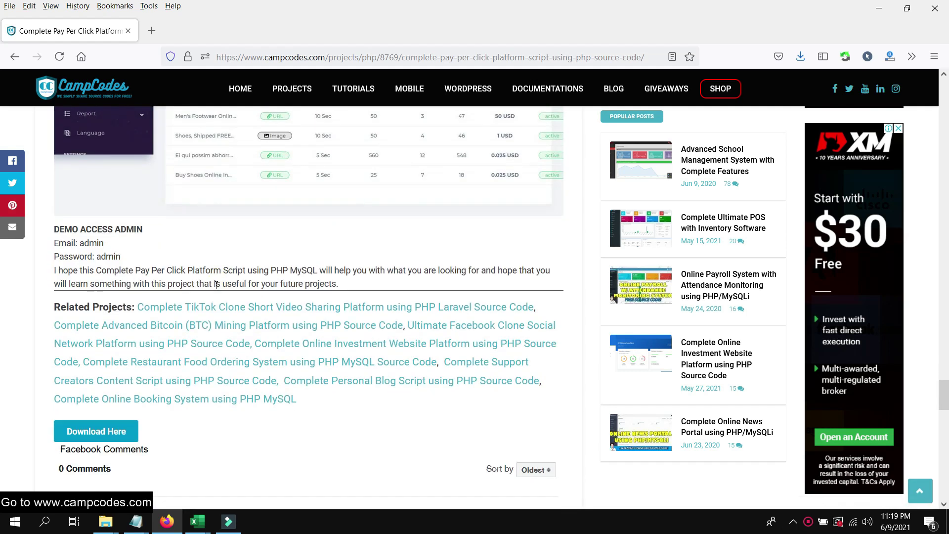
pyautogui.click(123, 352)
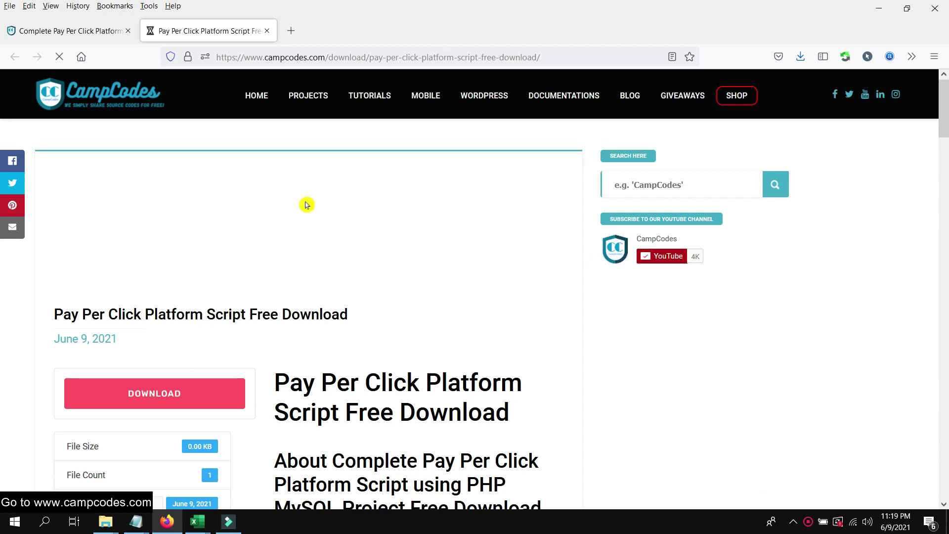
# Follow the CampCodes DOWNLOAD link to the MediaFire page for the script.
pyautogui.scroll(-1, 306, 205)
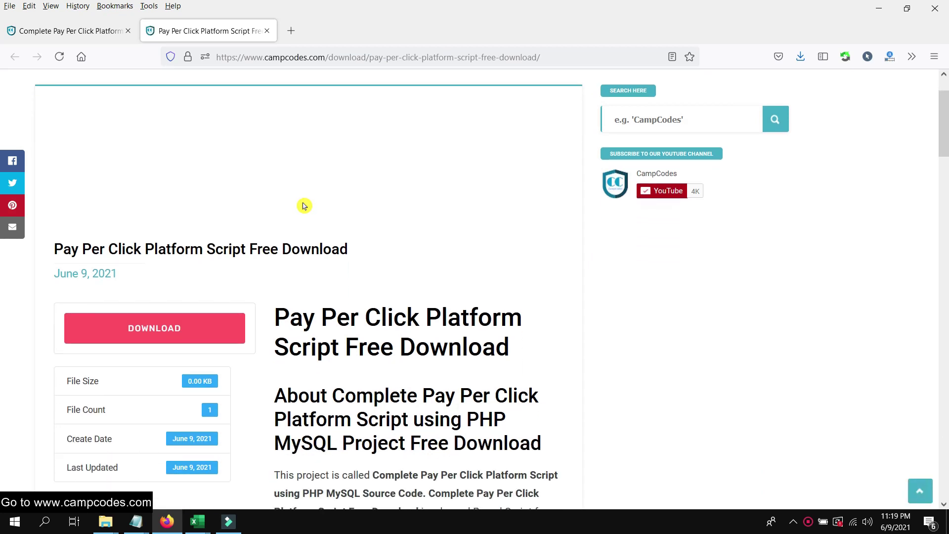
pyautogui.scroll(-1, 305, 205)
pyautogui.scroll(-4, 304, 208)
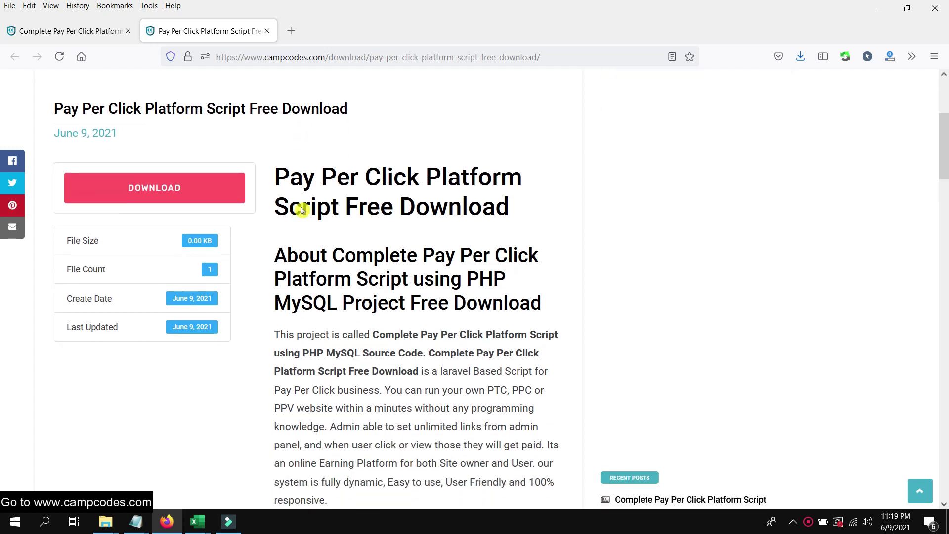
pyautogui.scroll(6, 302, 209)
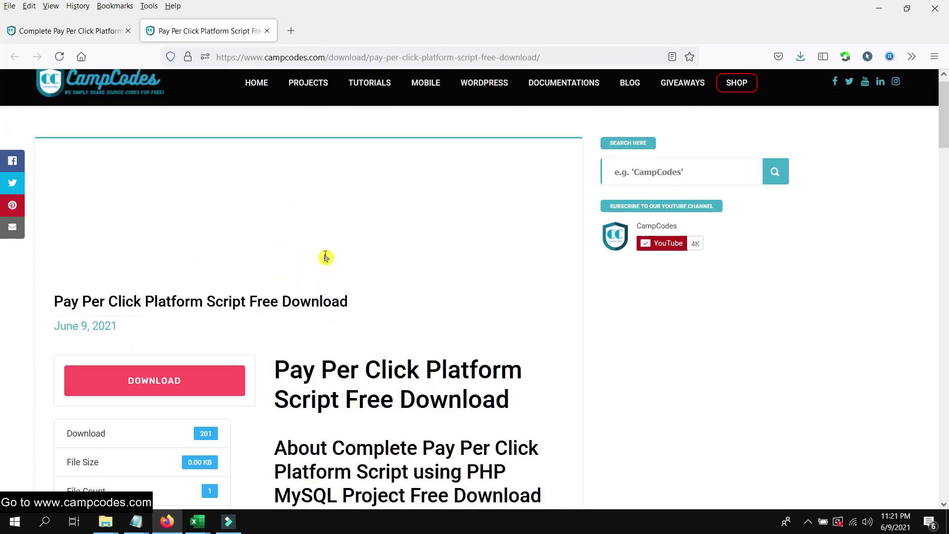
pyautogui.scroll(-3, 325, 257)
pyautogui.click(198, 209)
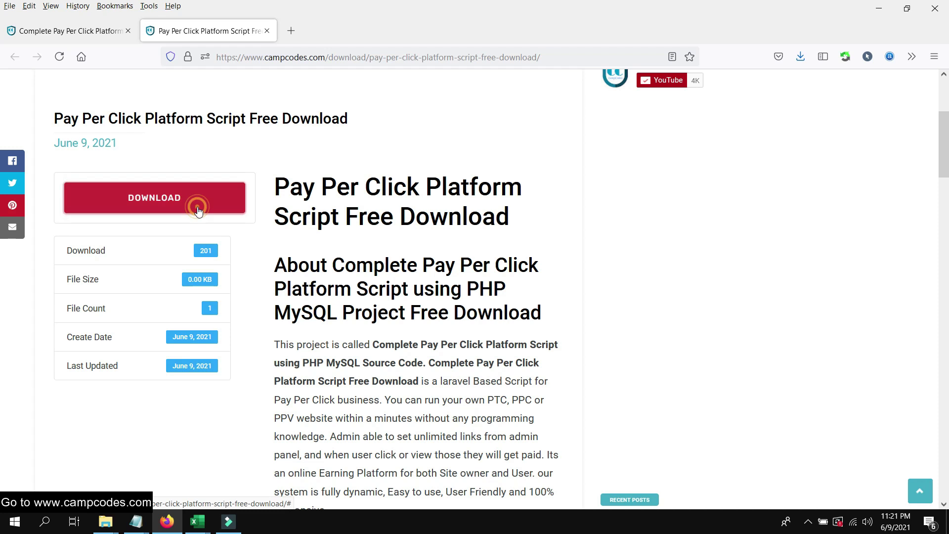
# Download payperclick.zip (30.39MB) from MediaFire, close the ad window and check the Downloads panel.
pyautogui.scroll(2, 482, 198)
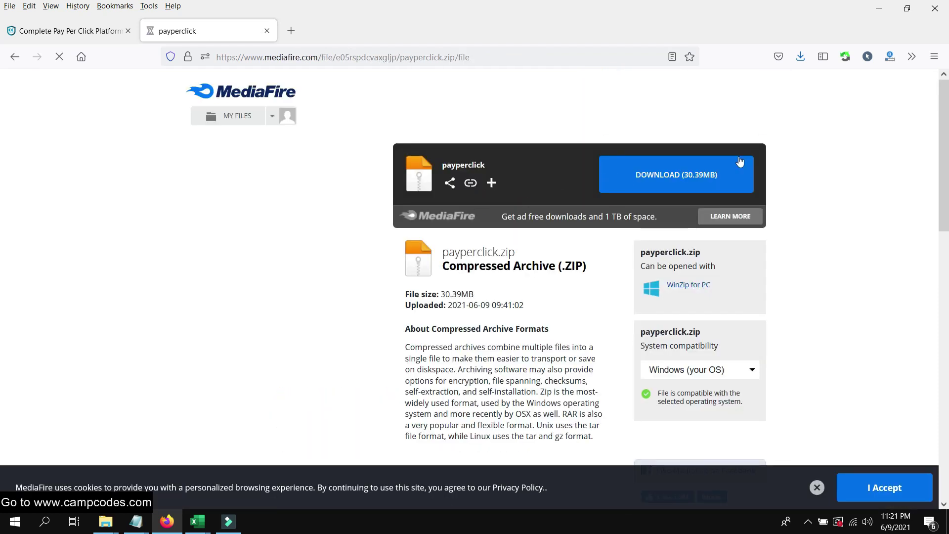
pyautogui.click(708, 177)
pyautogui.moveTo(167, 522)
pyautogui.click(290, 428)
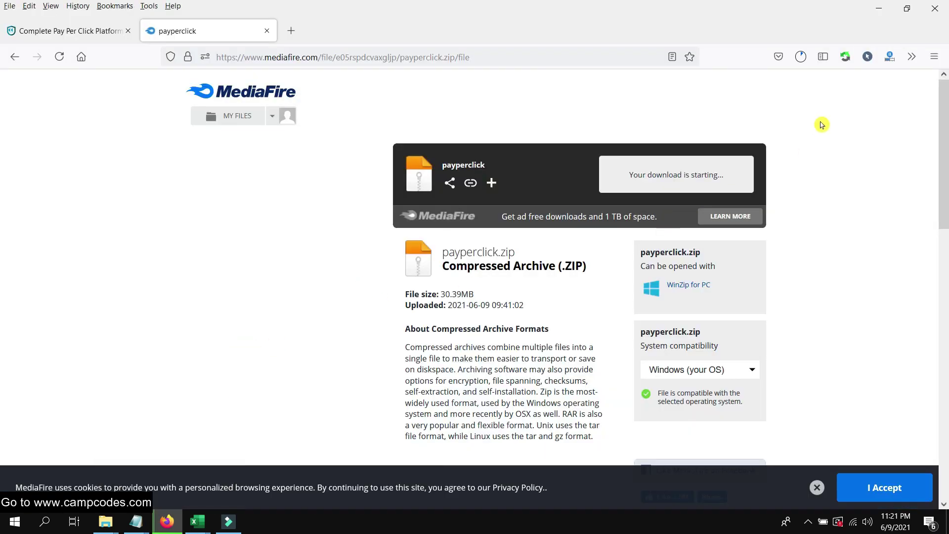
pyautogui.click(801, 57)
pyautogui.click(246, 325)
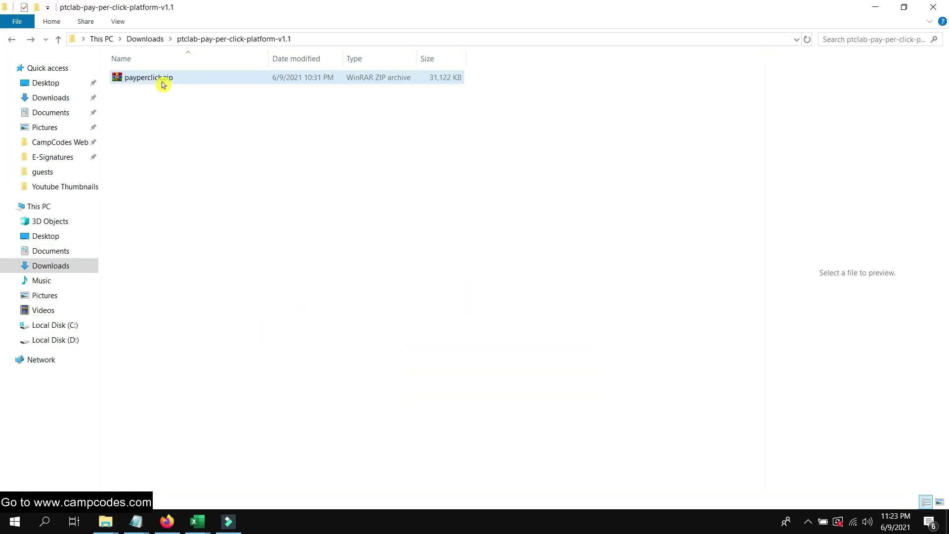
# Extract payperclick.zip to a payperclick folder, open the inner payperclick folder and select its five items.
pyautogui.rightClick(165, 82)
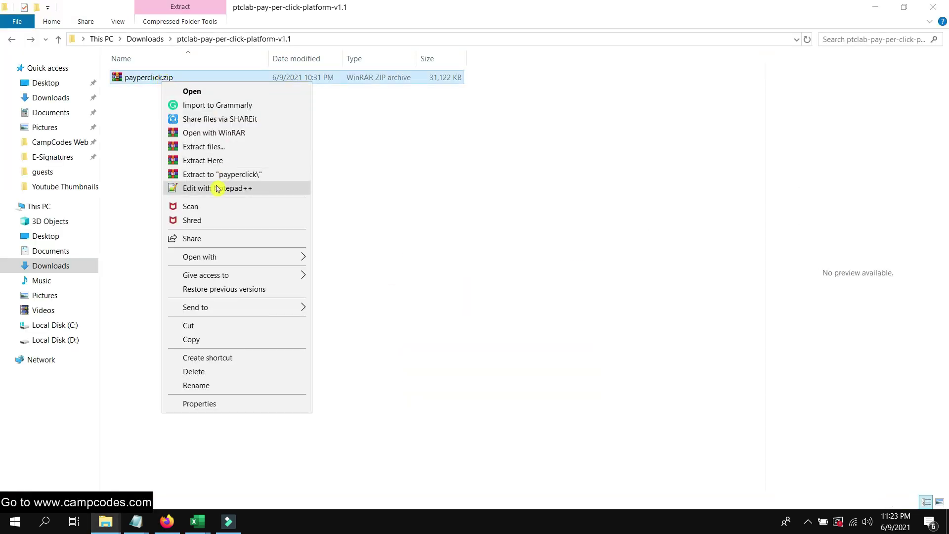
pyautogui.click(253, 178)
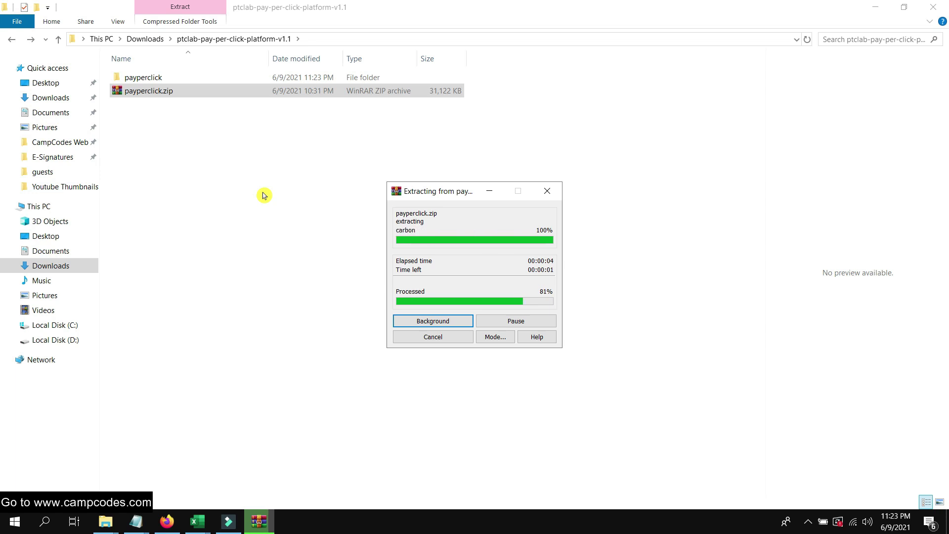
pyautogui.doubleClick(195, 78)
pyautogui.doubleClick(195, 78)
pyautogui.moveTo(235, 202); pyautogui.dragTo(146, 79)
# Copy assets, core, install, .htaccess and index.php into C:\xampp\htdocs, all 7,908 items.
pyautogui.rightClick(154, 105)
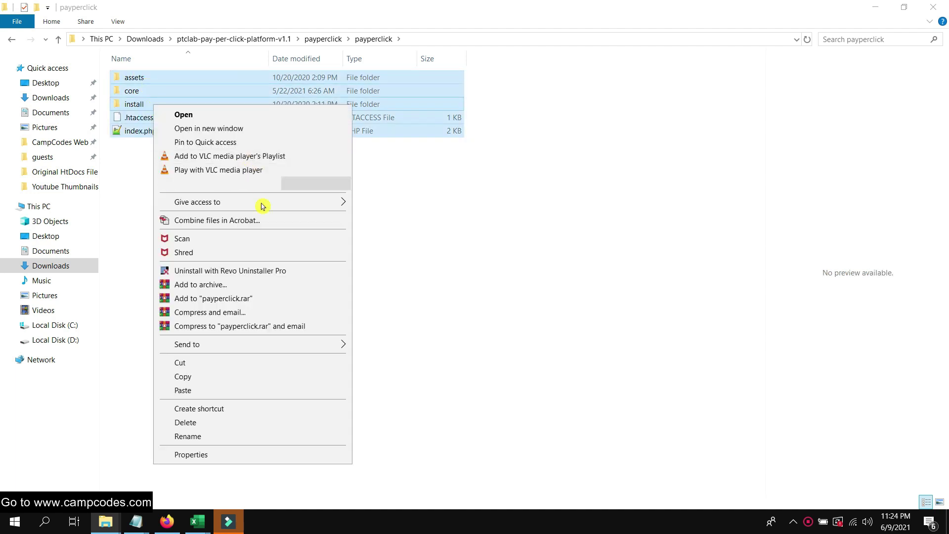
pyautogui.click(218, 380)
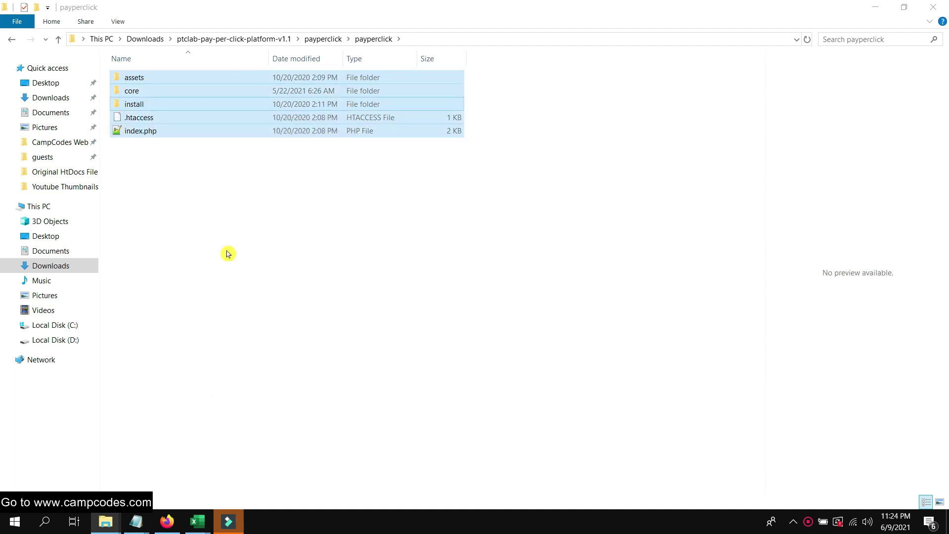
pyautogui.click(64, 325)
pyautogui.click(156, 282)
pyautogui.doubleClick(156, 283)
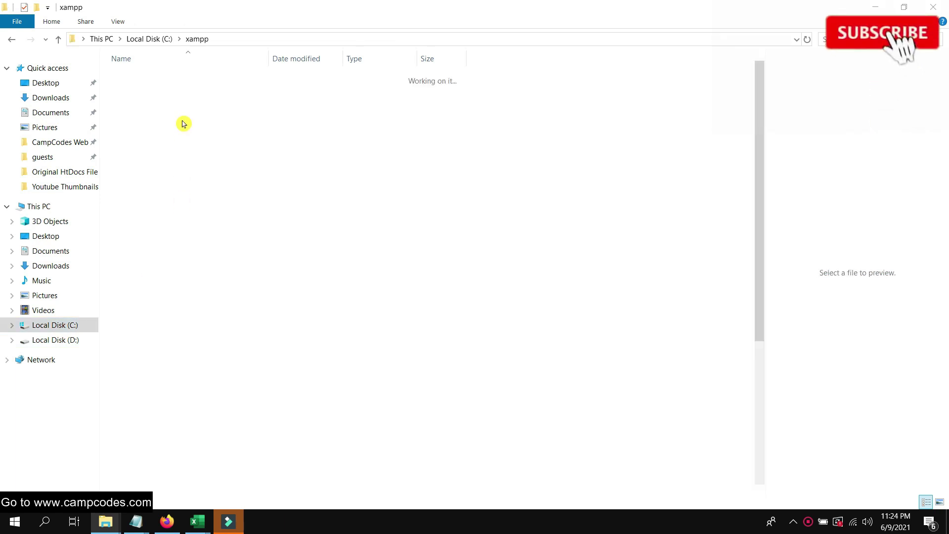
pyautogui.doubleClick(168, 171)
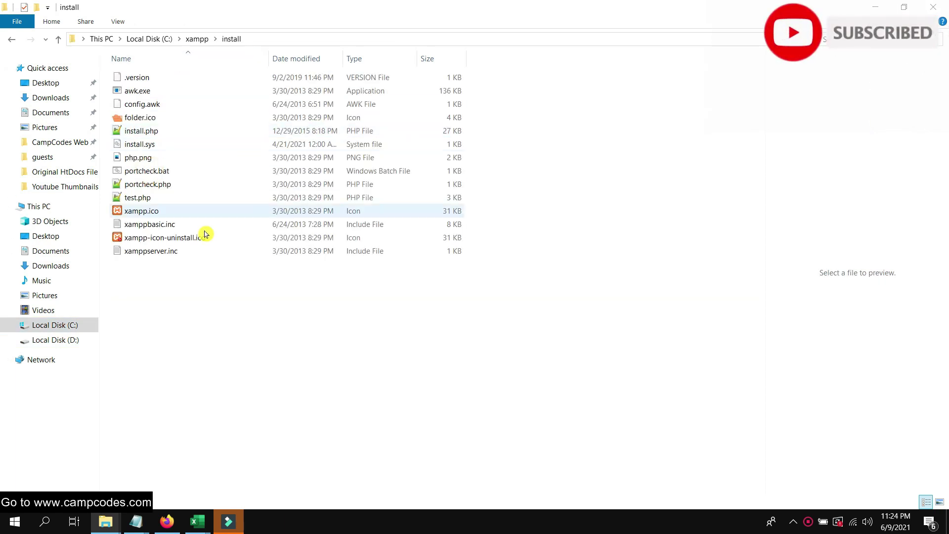
pyautogui.click(11, 42)
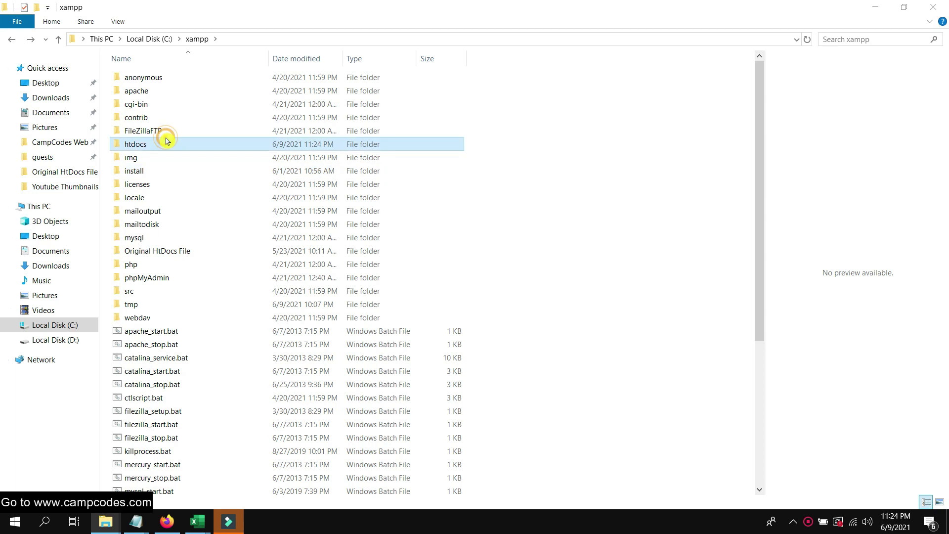
pyautogui.doubleClick(222, 141)
pyautogui.rightClick(186, 198)
pyautogui.click(221, 299)
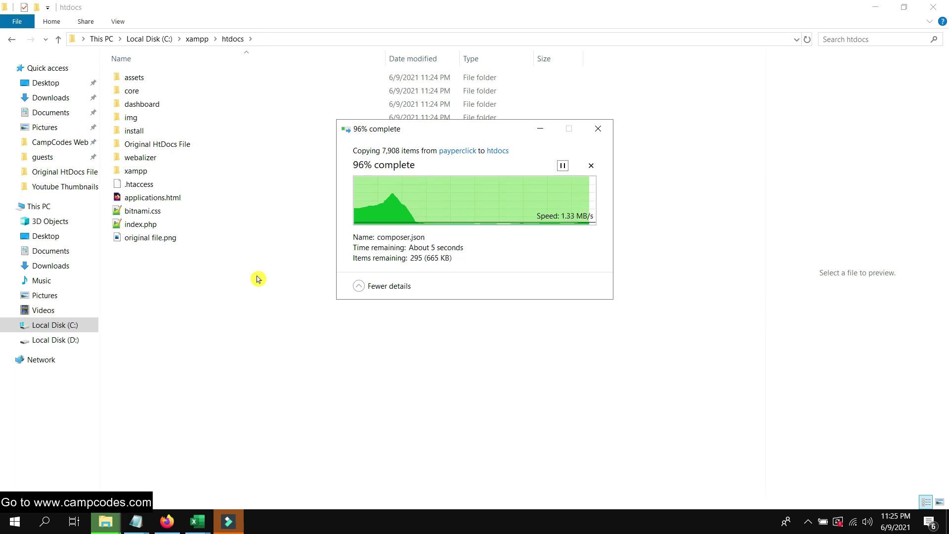
pyautogui.click(323, 336)
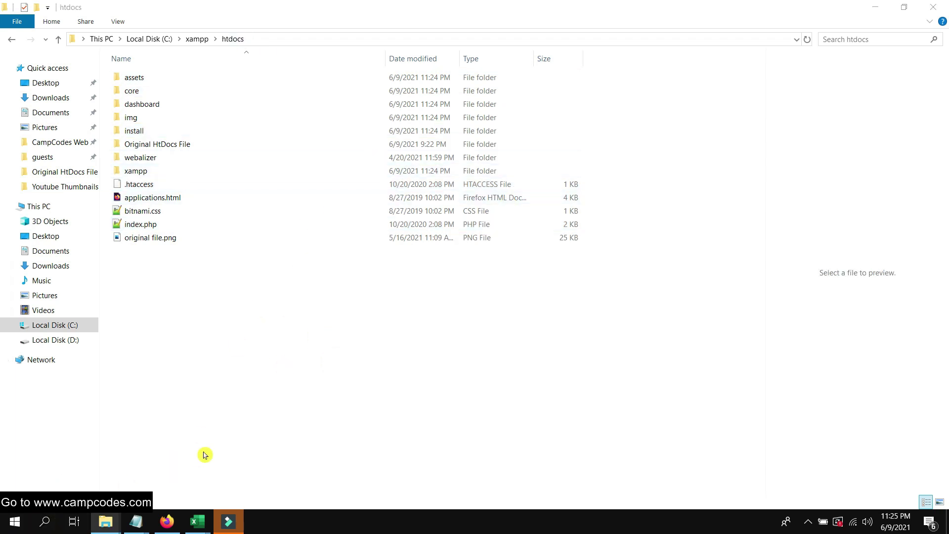
# Launch XAMPP Control Panel, start Apache and MySQL, and open phpMyAdmin from MySQL's Admin.
pyautogui.press('super+s')
pyautogui.write('xamp')
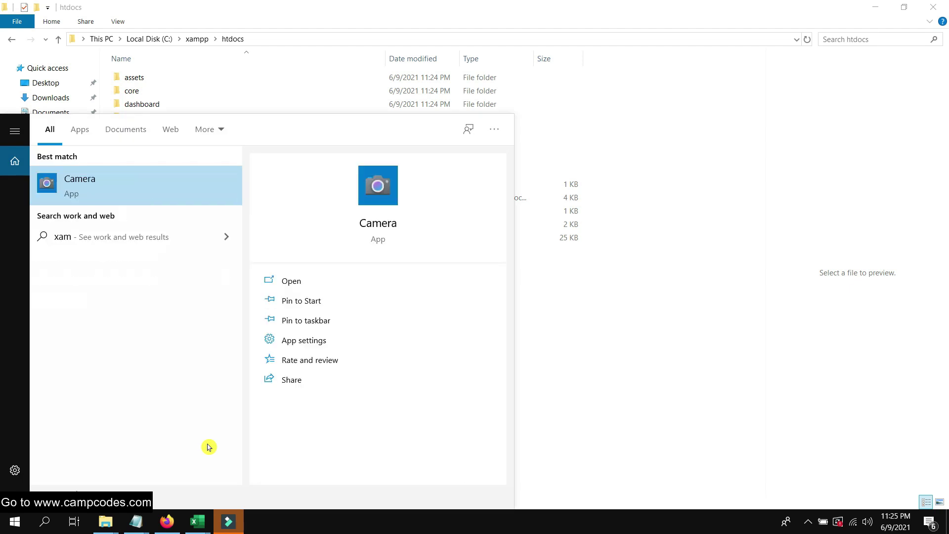
pyautogui.click(158, 195)
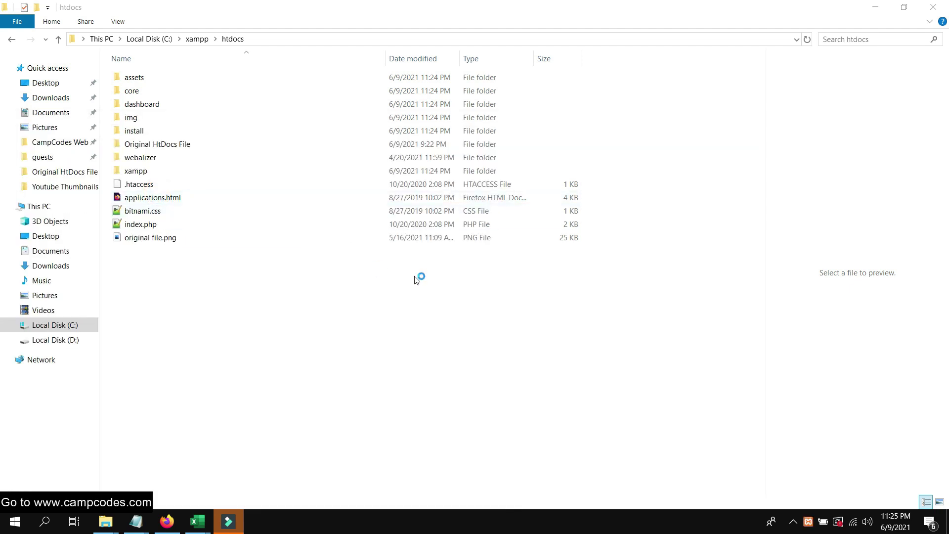
pyautogui.click(460, 266)
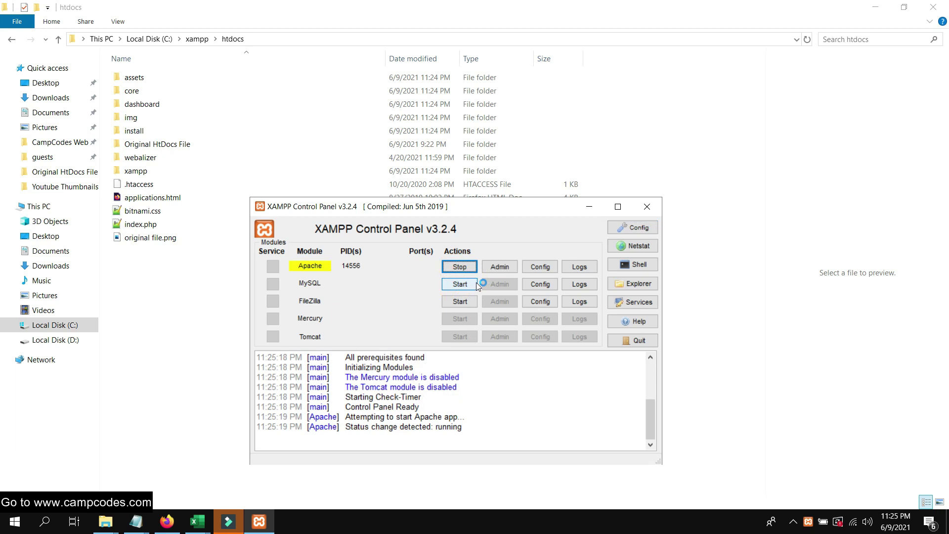
pyautogui.click(460, 284)
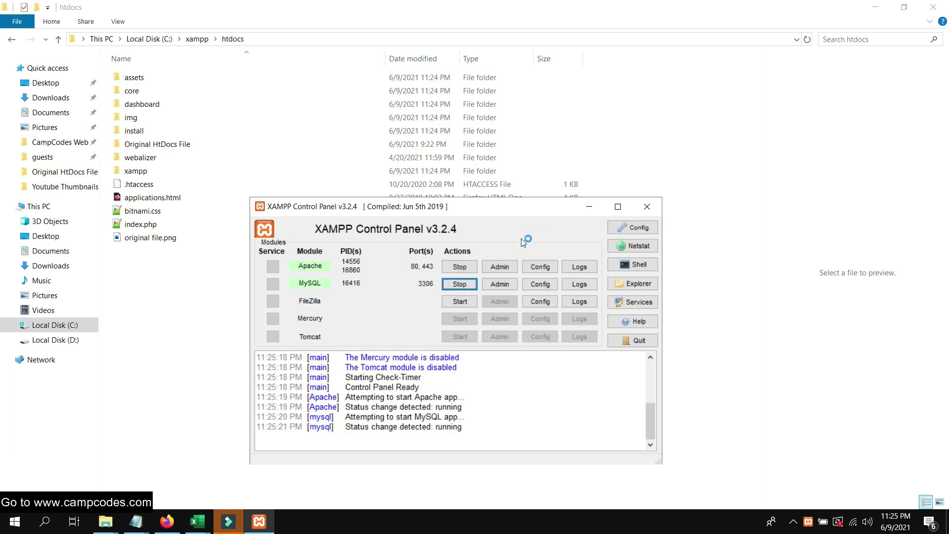
pyautogui.moveTo(515, 212); pyautogui.dragTo(488, 126)
pyautogui.click(474, 199)
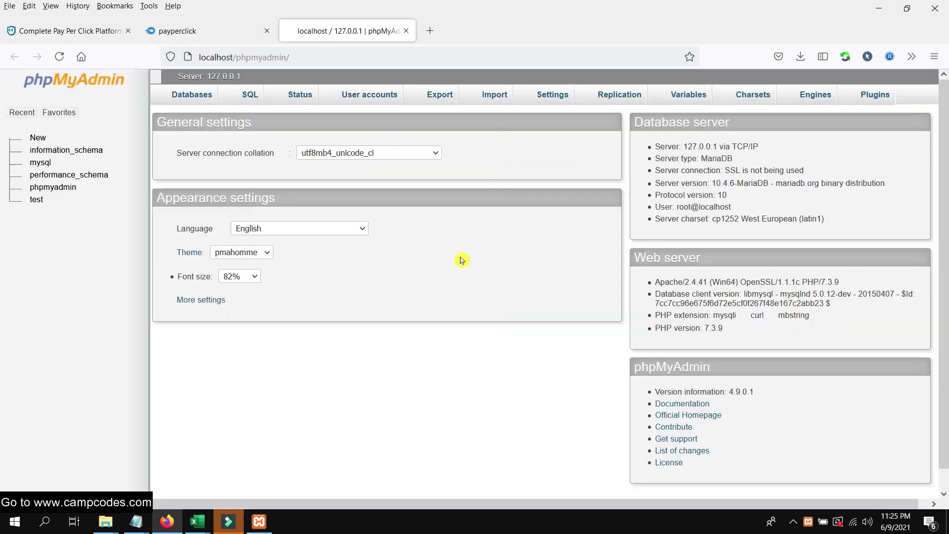
# Open localhost in the browser from the control panel and close the MediaFire download tab.
pyautogui.click(258, 522)
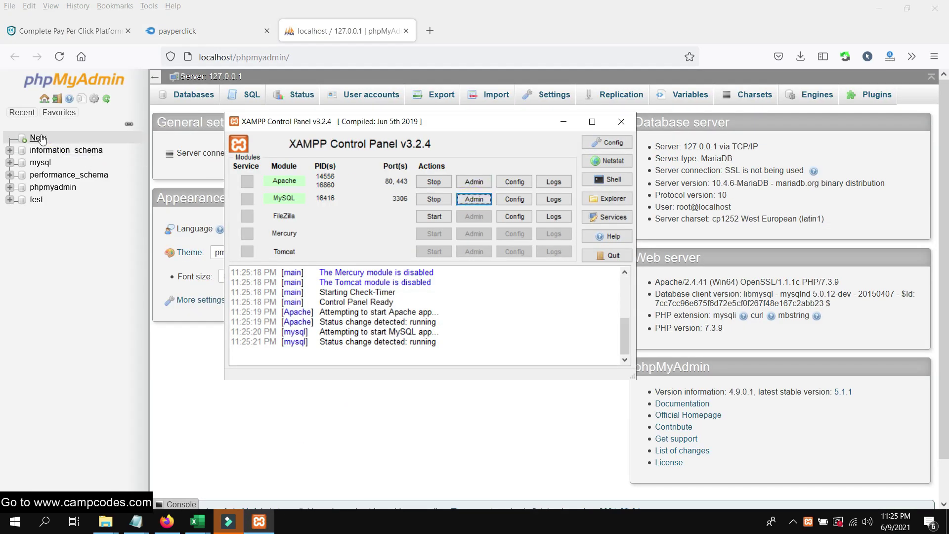
pyautogui.click(486, 186)
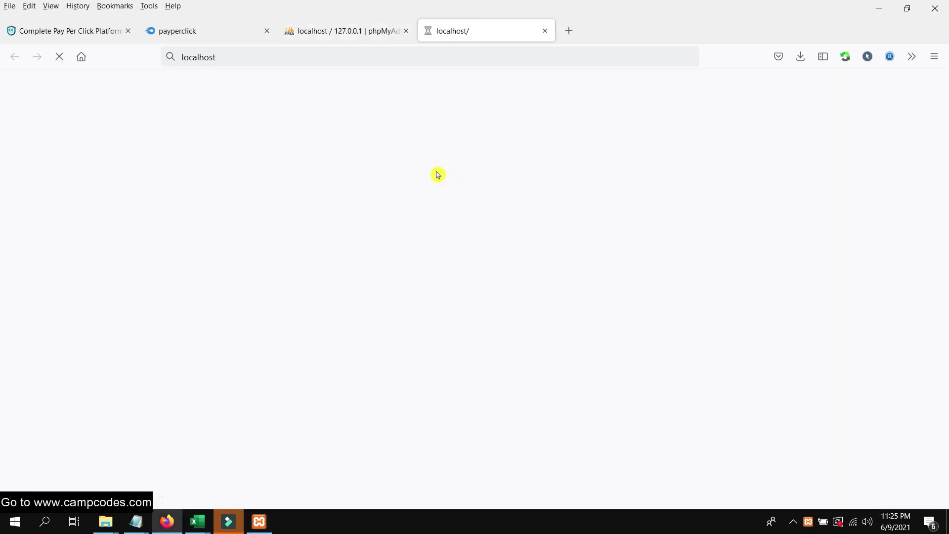
pyautogui.click(205, 31)
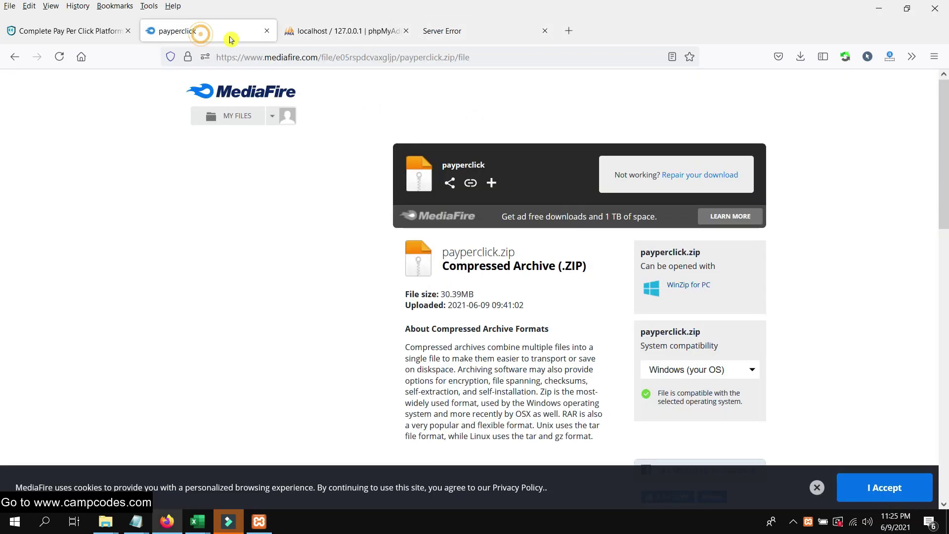
pyautogui.click(267, 31)
pyautogui.click(88, 33)
pyautogui.scroll(5, 232, 164)
pyautogui.scroll(-5, 233, 163)
# Go to the 500 Server Error tab and place the cursor after localhost in the address bar.
pyautogui.click(301, 33)
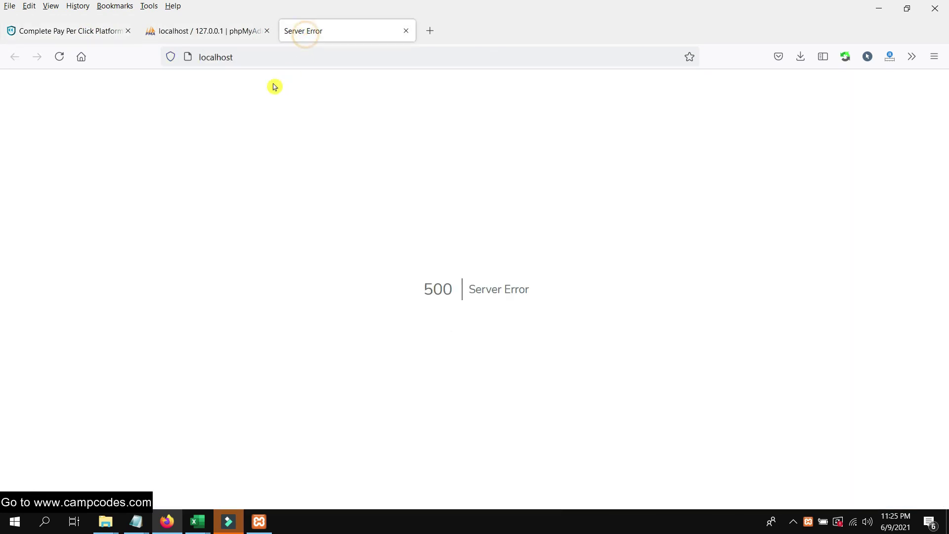
pyautogui.moveTo(419, 278); pyautogui.dragTo(553, 298)
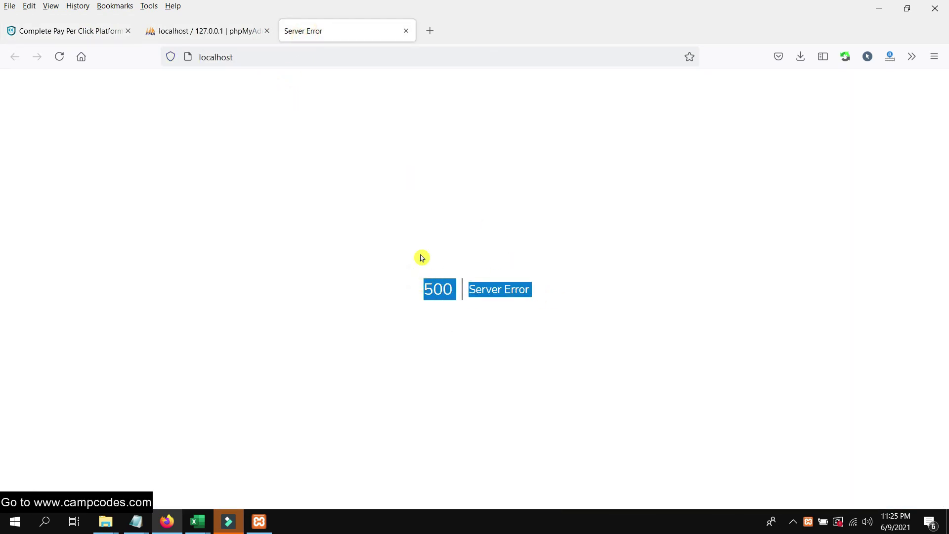
pyautogui.click(401, 244)
pyautogui.click(280, 55)
pyautogui.click(297, 60)
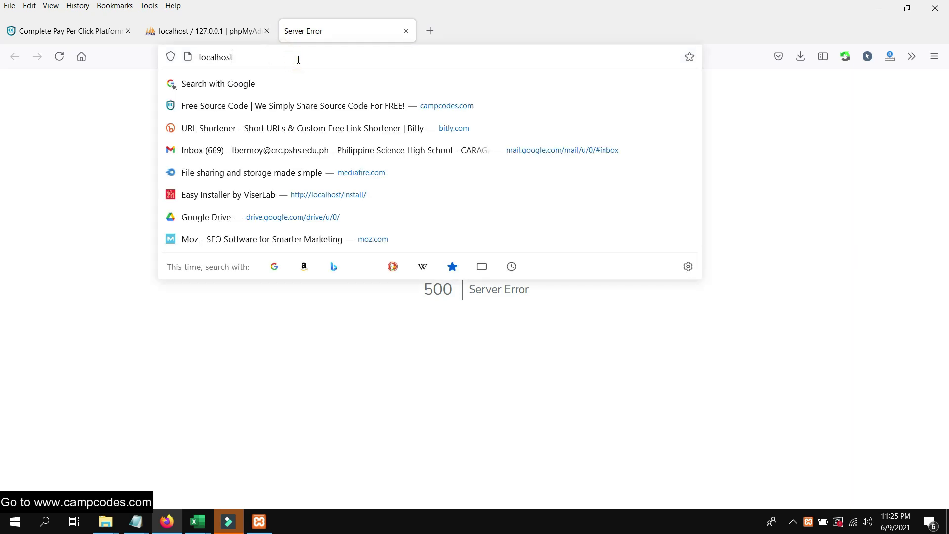
# Load localhost/install and accept the ViserLab Easy Installer terms.
pyautogui.write('/install/')
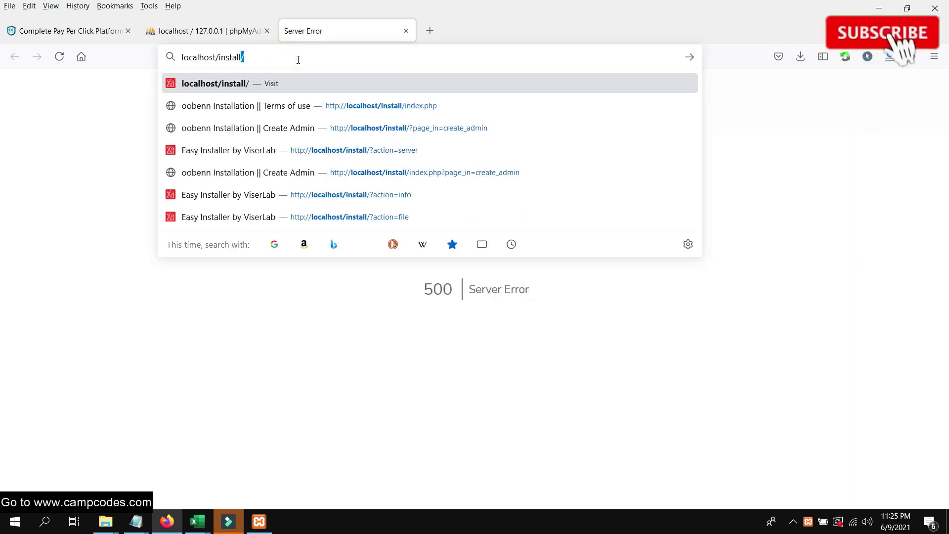
pyautogui.press('Return')
pyautogui.scroll(-6, 361, 144)
pyautogui.scroll(6, 364, 152)
pyautogui.scroll(-6, 365, 153)
pyautogui.click(693, 380)
# Pass the server requirements check and continue to the File Permissions step.
pyautogui.scroll(-5, 605, 256)
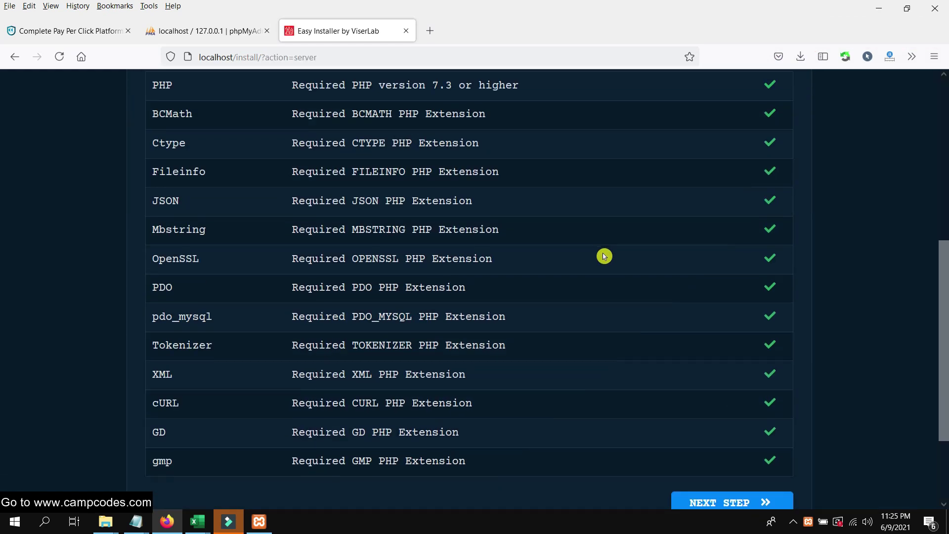
pyautogui.scroll(-3, 605, 256)
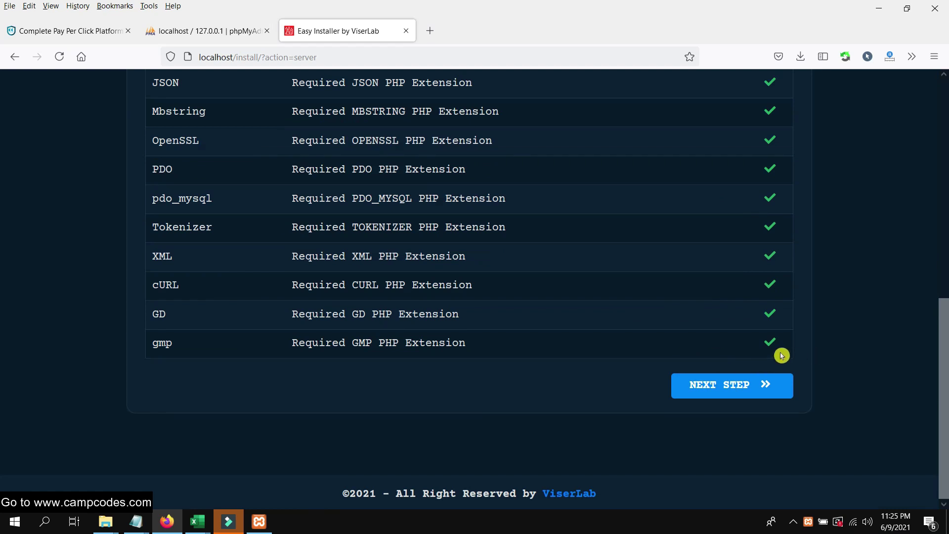
pyautogui.scroll(7, 786, 349)
pyautogui.scroll(-7, 792, 359)
pyautogui.click(743, 387)
pyautogui.scroll(-5, 621, 298)
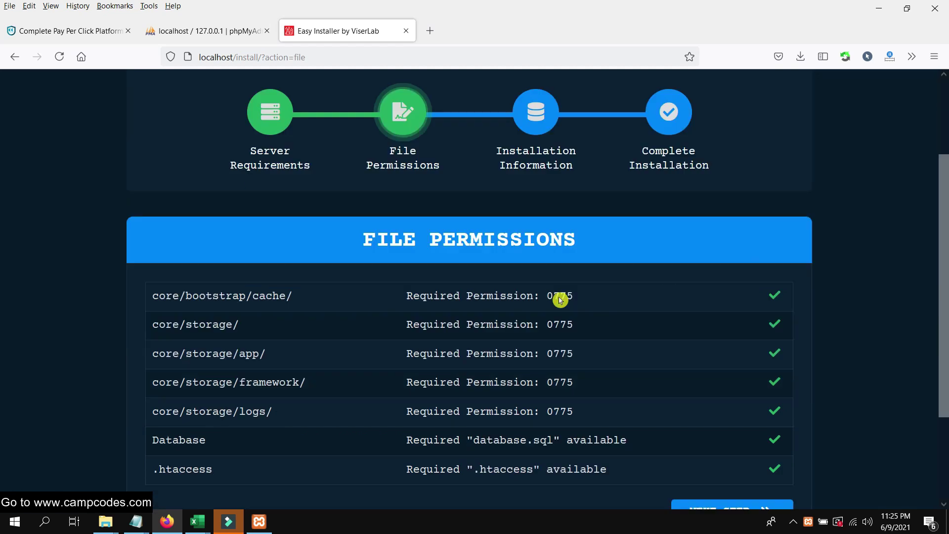
pyautogui.scroll(2, 588, 307)
pyautogui.scroll(-2, 572, 297)
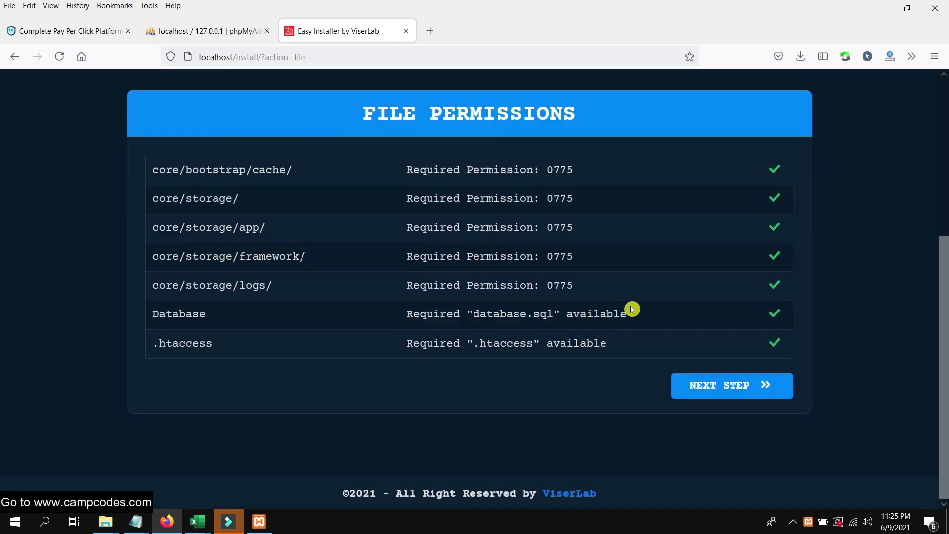
# Continue to the installation information form and fill in the purchase verification Username.
pyautogui.click(746, 384)
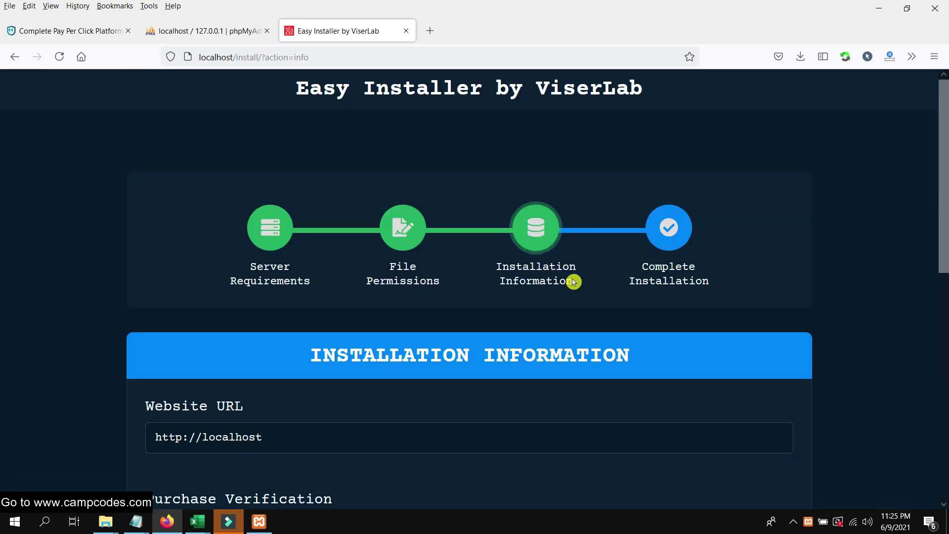
pyautogui.scroll(-3, 495, 287)
pyautogui.scroll(-2, 278, 283)
pyautogui.tripleClick(269, 176)
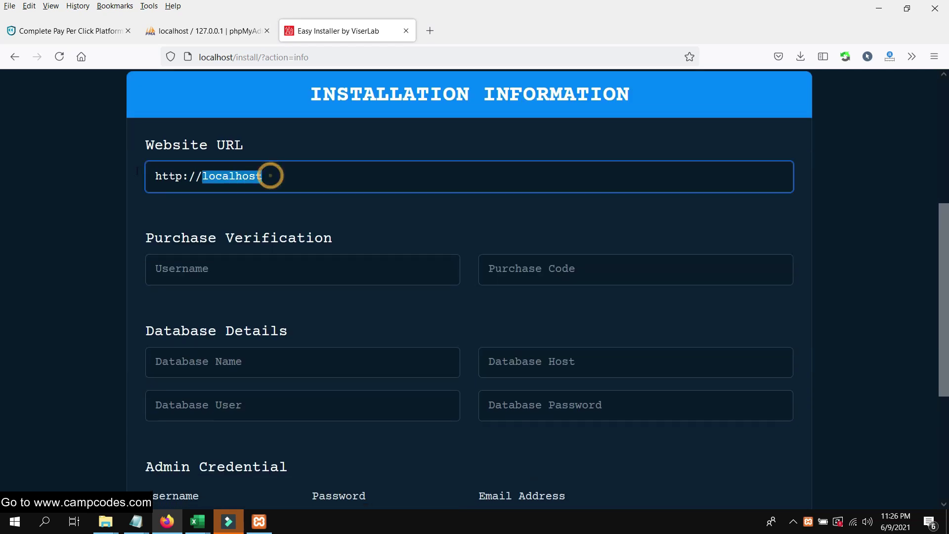
pyautogui.click(221, 271)
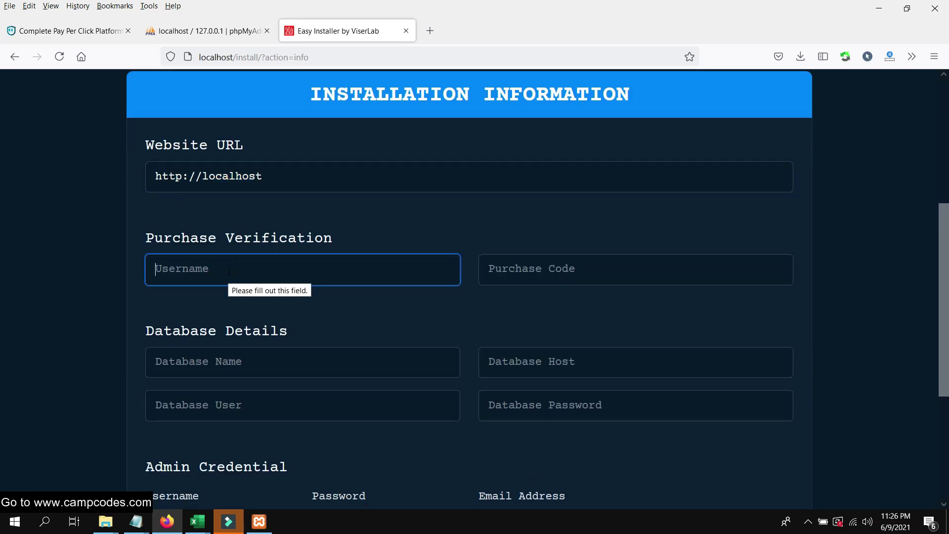
pyautogui.write('nulled')
pyautogui.click(208, 291)
# Copy the Username value and paste it into the Purchase Code field.
pyautogui.doubleClick(245, 268)
pyautogui.press('super+c')
pyautogui.click(562, 275)
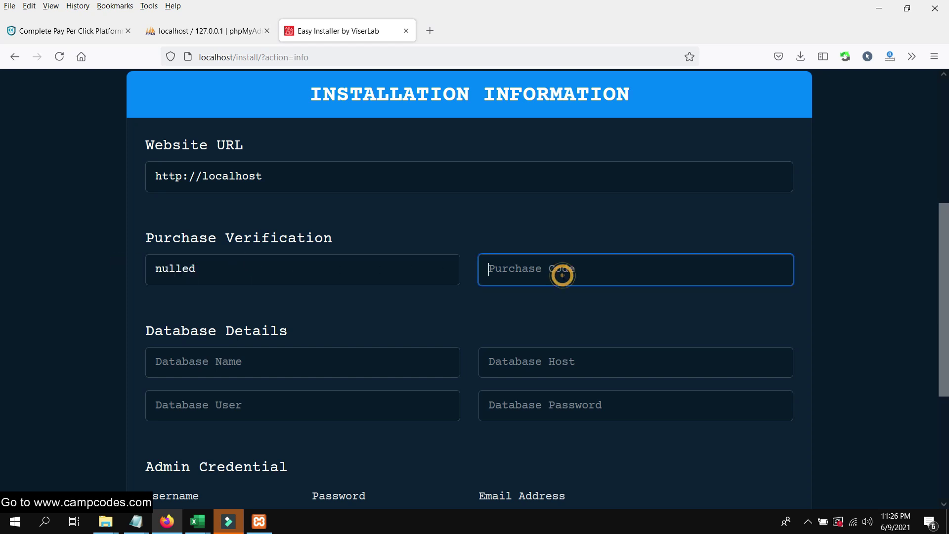
pyautogui.rightClick(563, 268)
pyautogui.click(600, 360)
pyautogui.click(366, 327)
# Enter 'pay' as the Database Name, then bring up phpMyAdmin.
pyautogui.scroll(-1, 475, 289)
pyautogui.click(230, 289)
pyautogui.click(184, 342)
pyautogui.scroll(-3, 294, 321)
pyautogui.scroll(3, 294, 321)
pyautogui.click(260, 306)
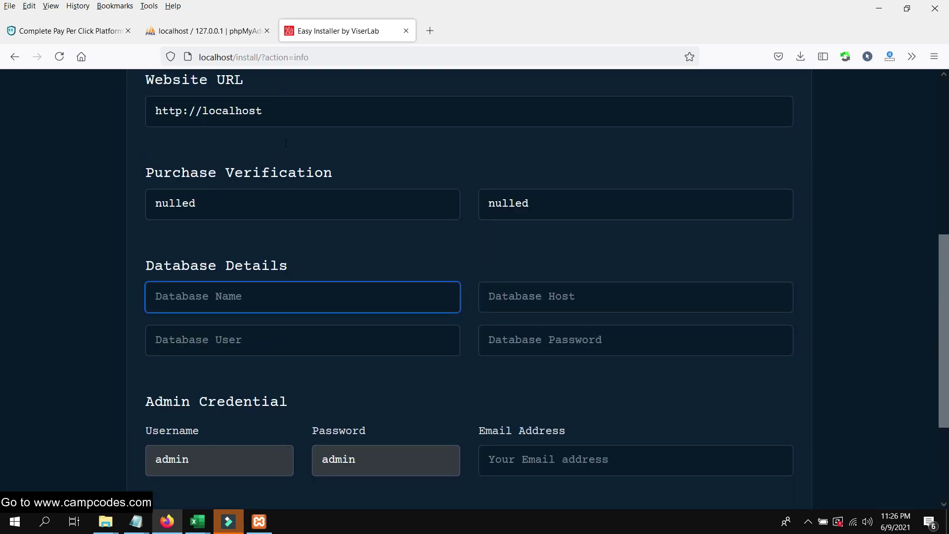
pyautogui.scroll(-2, 333, 248)
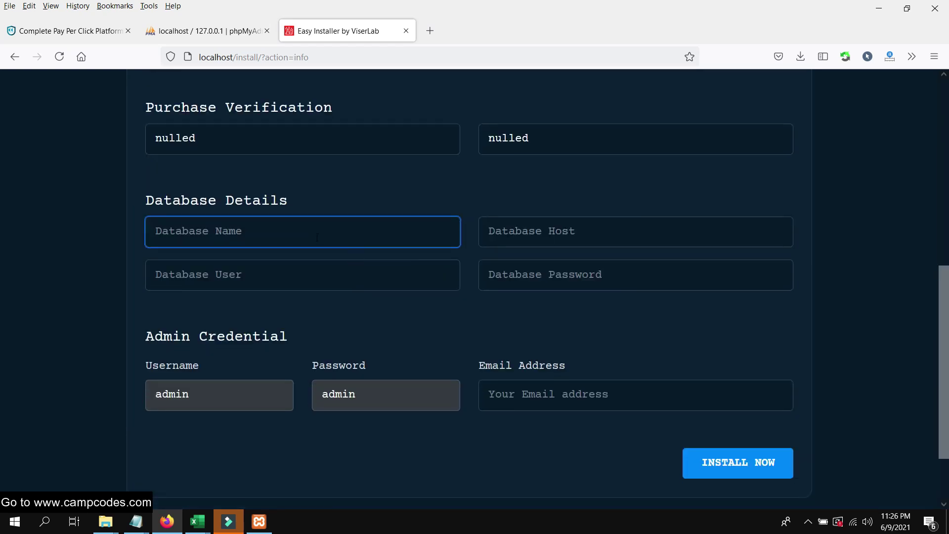
pyautogui.write('pay')
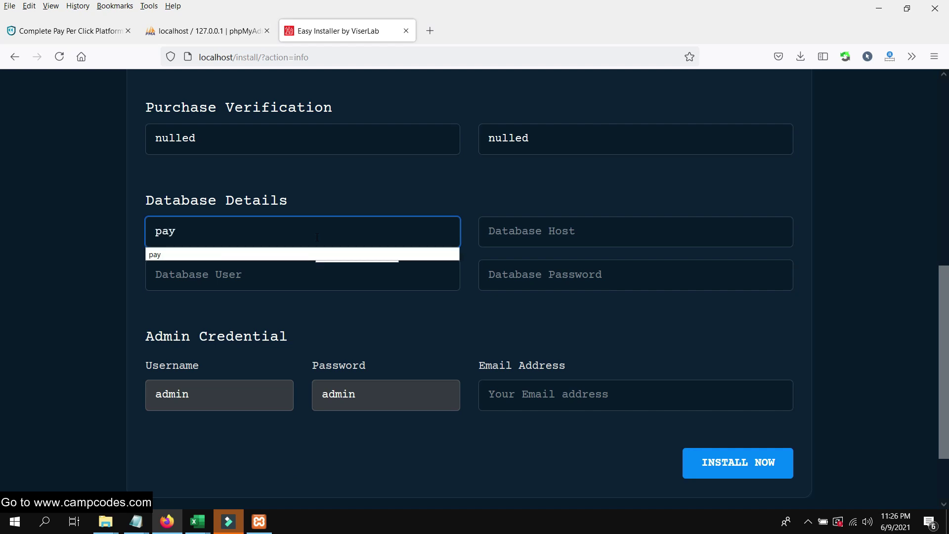
pyautogui.click(278, 256)
pyautogui.click(186, 32)
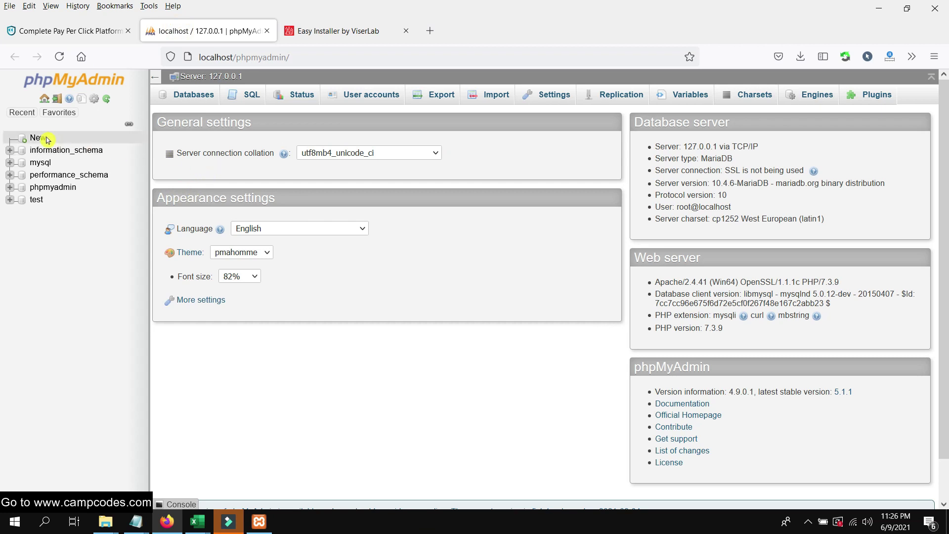
# Create an empty database named 'pay' with default collation, then return to the installer.
pyautogui.click(39, 139)
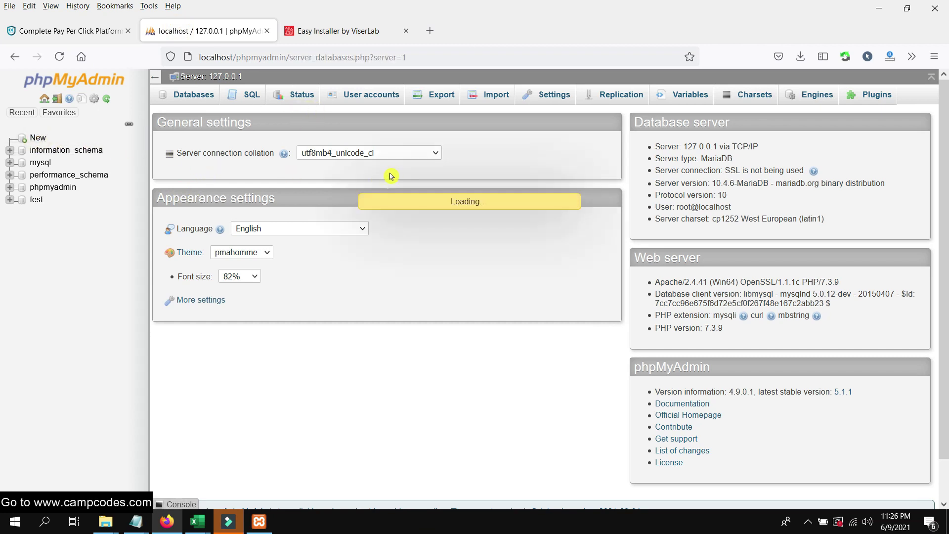
pyautogui.click(239, 195)
pyautogui.write('pay')
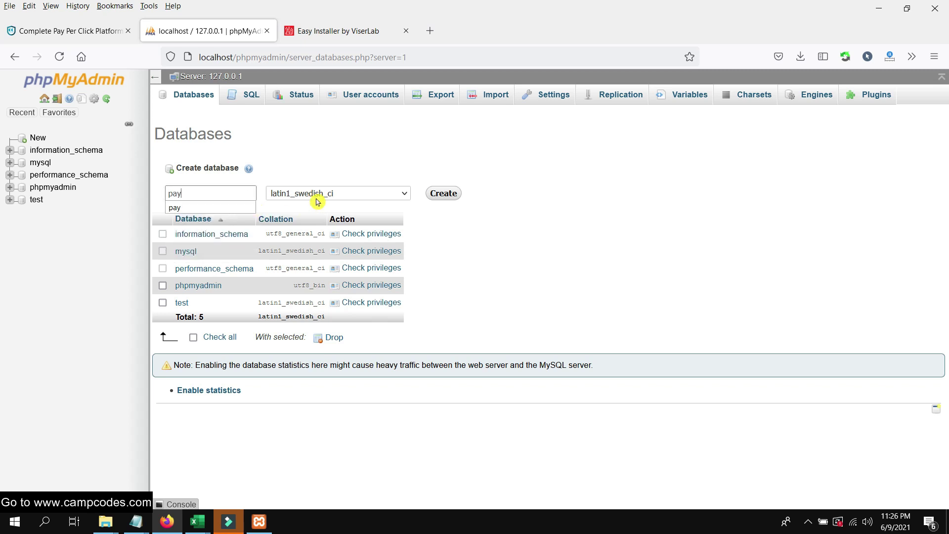
pyautogui.click(317, 201)
pyautogui.moveTo(409, 305); pyautogui.dragTo(418, 214)
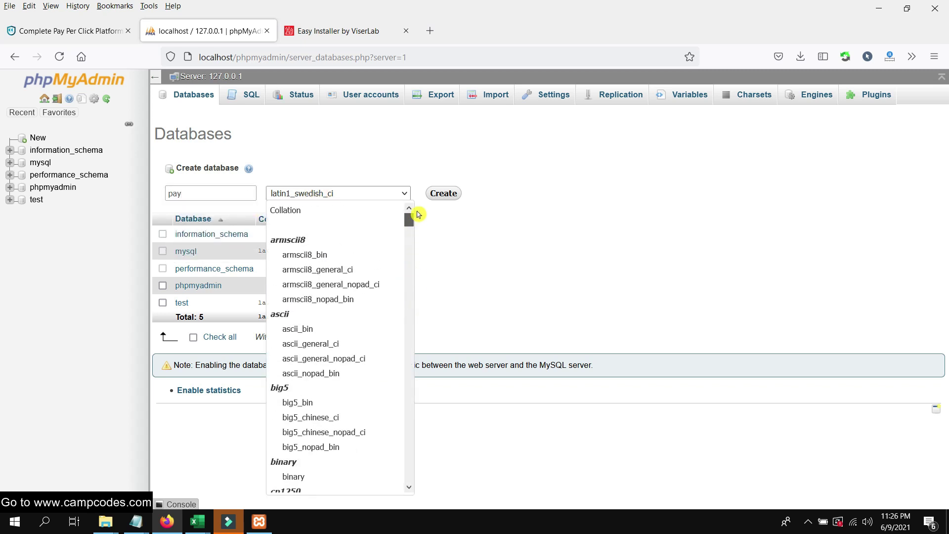
pyautogui.click(339, 212)
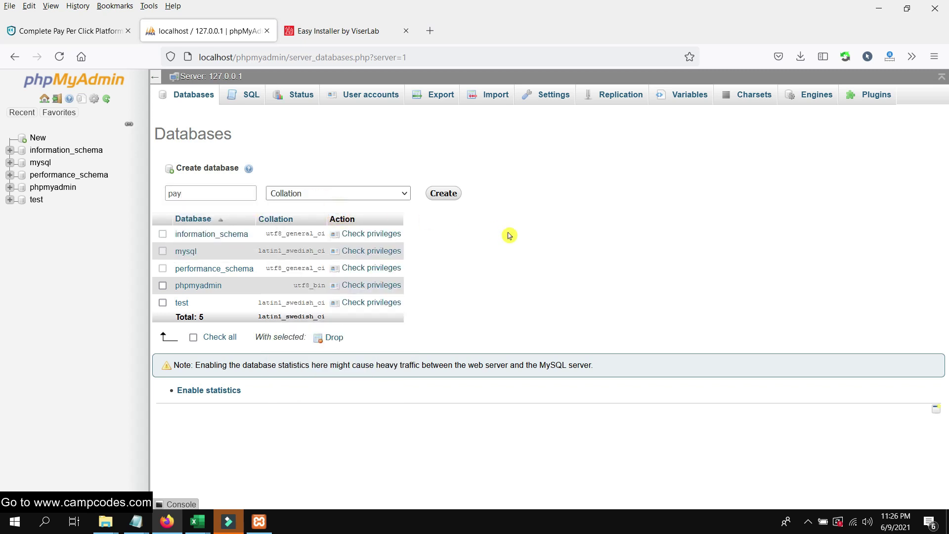
pyautogui.click(447, 192)
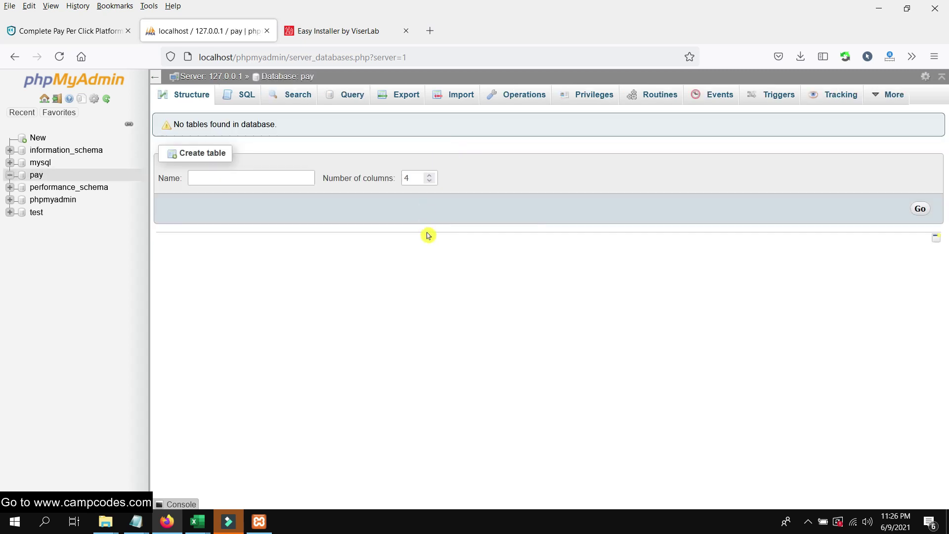
pyautogui.click(344, 31)
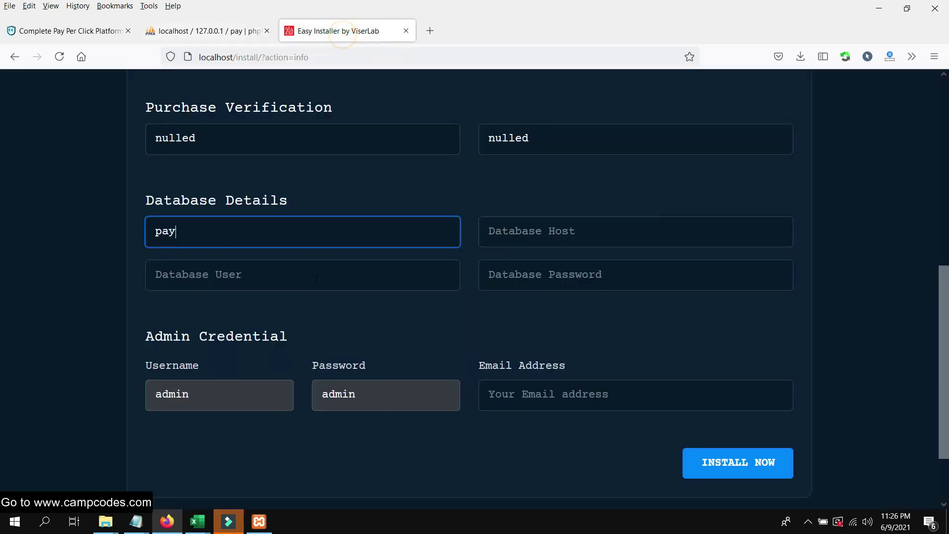
# Set Database Host to localhost and Database User to root, leaving the password blank.
pyautogui.click(545, 218)
pyautogui.write('lo')
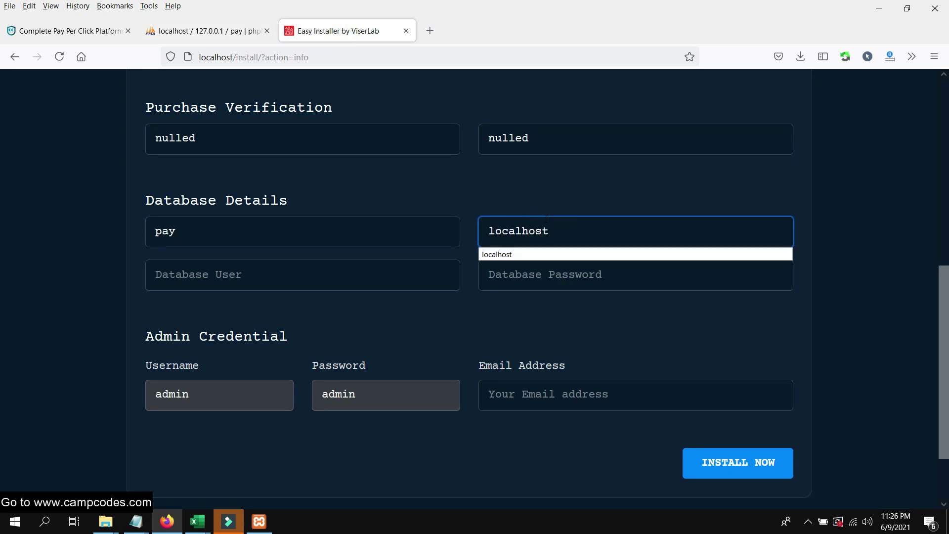
pyautogui.write('calhost')
pyautogui.click(512, 253)
pyautogui.click(399, 276)
pyautogui.write('root')
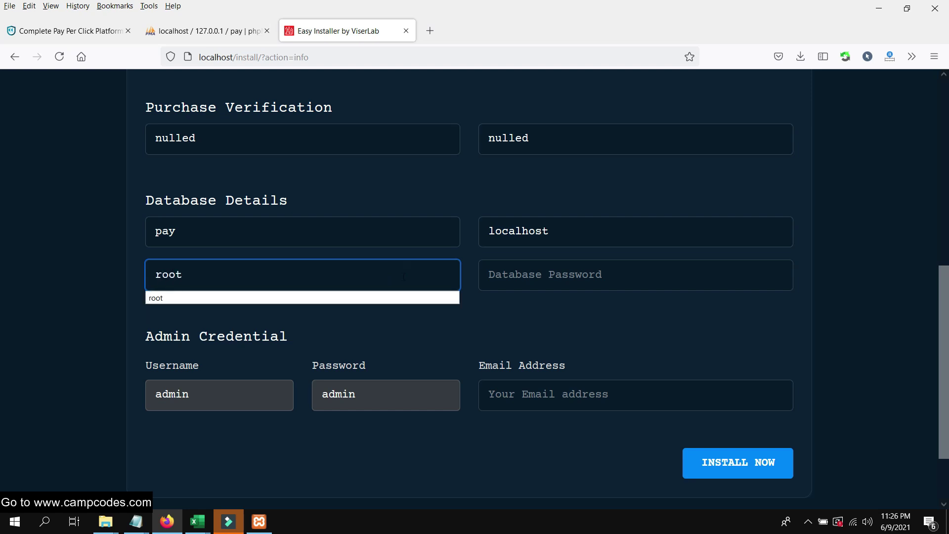
pyautogui.click(598, 318)
pyautogui.click(574, 277)
pyautogui.click(520, 321)
# Fill in the admin e-mail address and run INSTALL NOW.
pyautogui.click(577, 396)
pyautogui.write('ad')
pyautogui.click(561, 417)
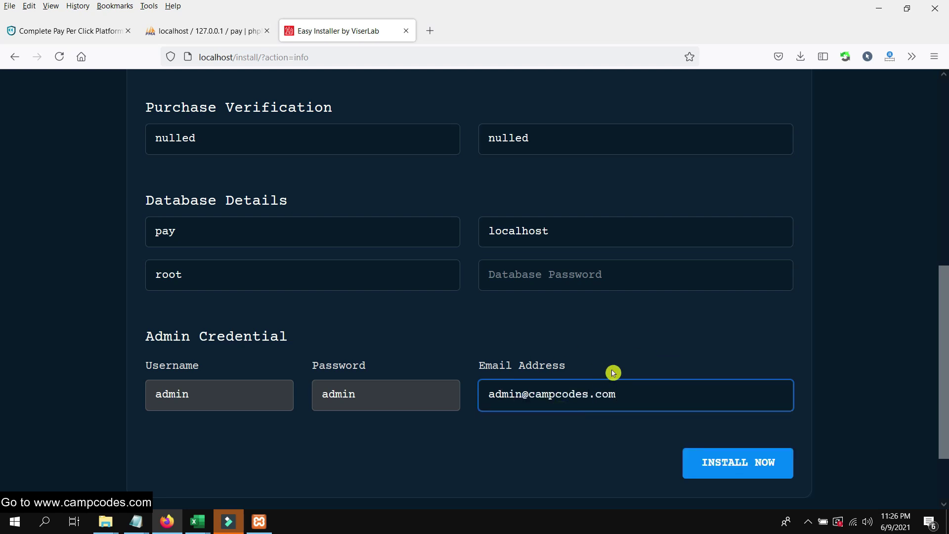
pyautogui.scroll(6, 613, 373)
pyautogui.scroll(-8, 613, 373)
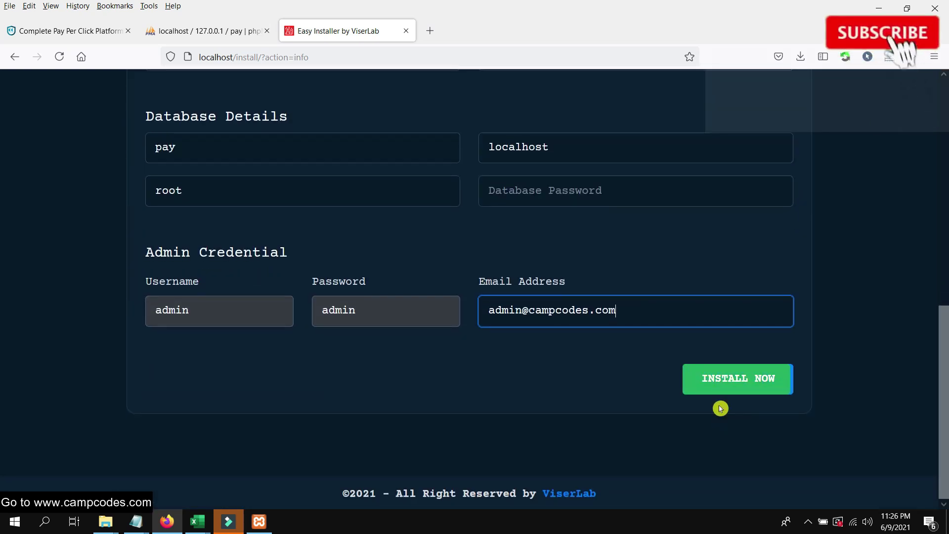
pyautogui.click(764, 386)
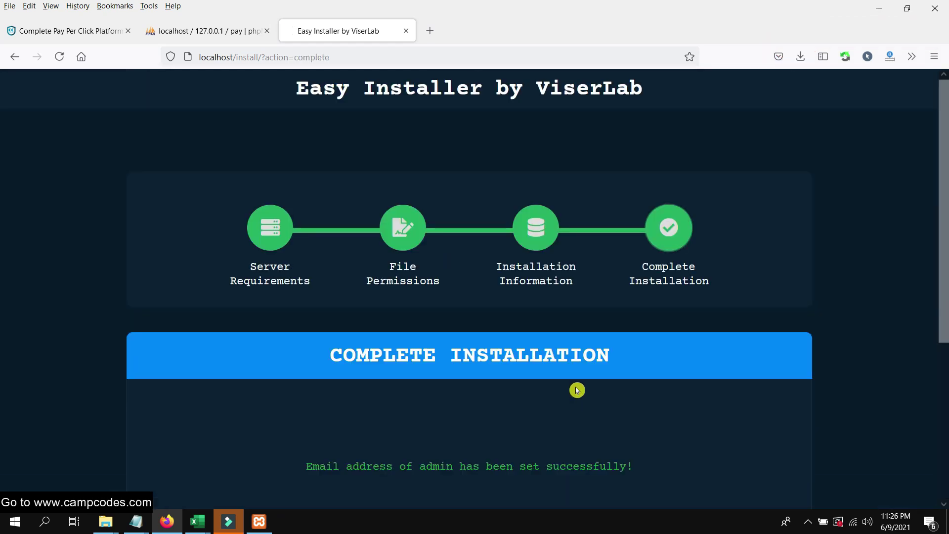
# Visit the new PTCLab home page, then return to the installation complete page.
pyautogui.scroll(-4, 577, 390)
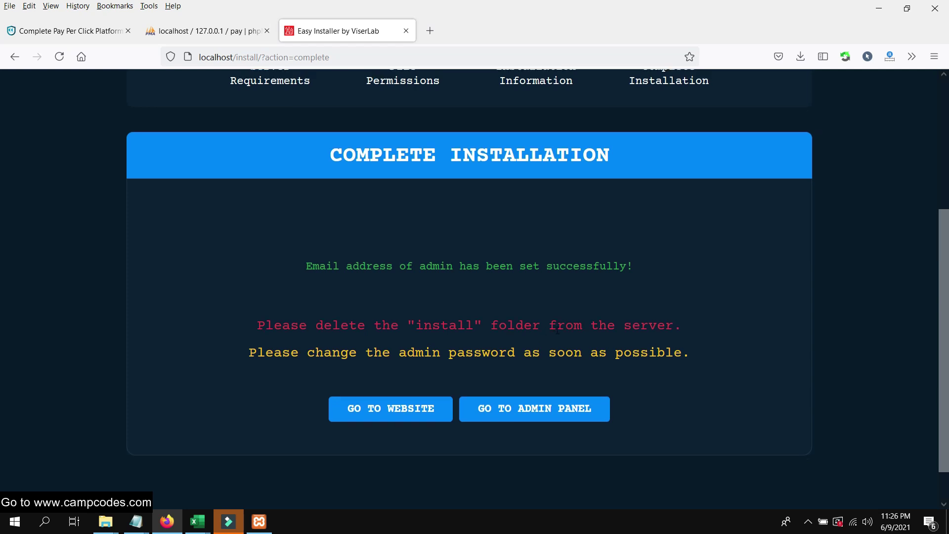
pyautogui.scroll(3, 557, 333)
pyautogui.scroll(-4, 436, 366)
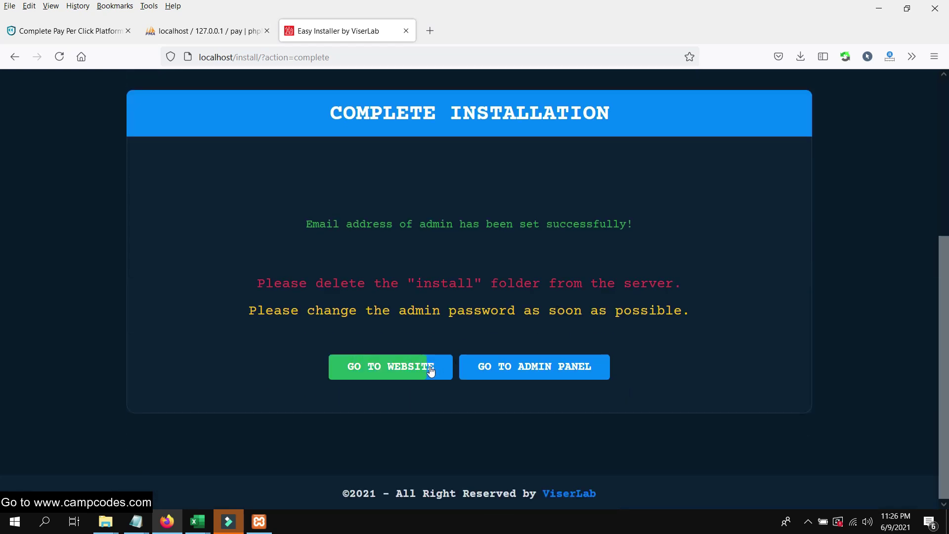
pyautogui.scroll(5, 489, 333)
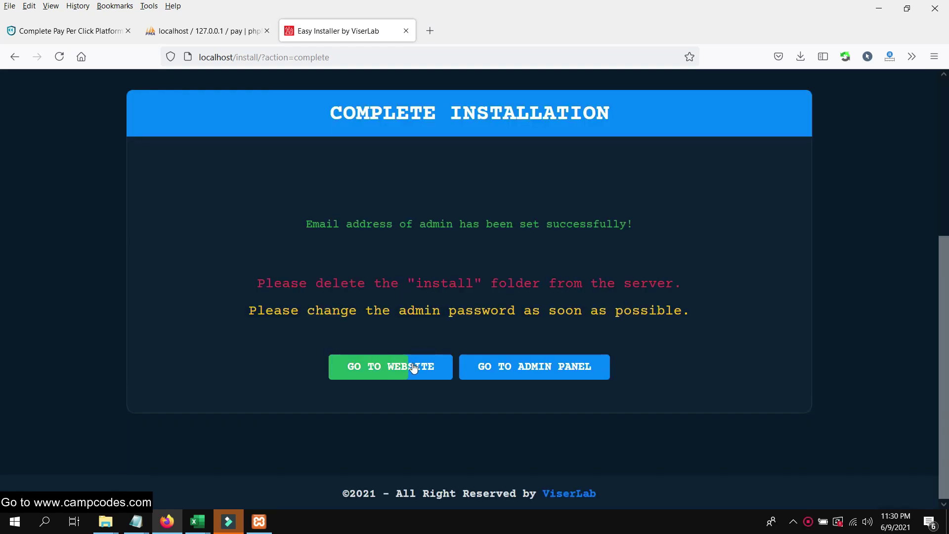
pyautogui.click(414, 366)
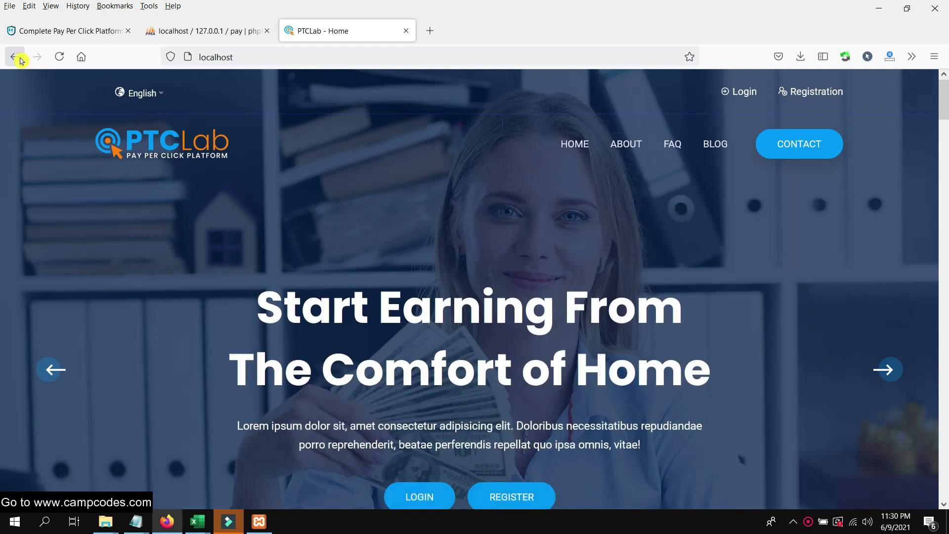
pyautogui.click(20, 59)
# Open the admin panel in a new tab and copy its localhost/admin address.
pyautogui.rightClick(531, 370)
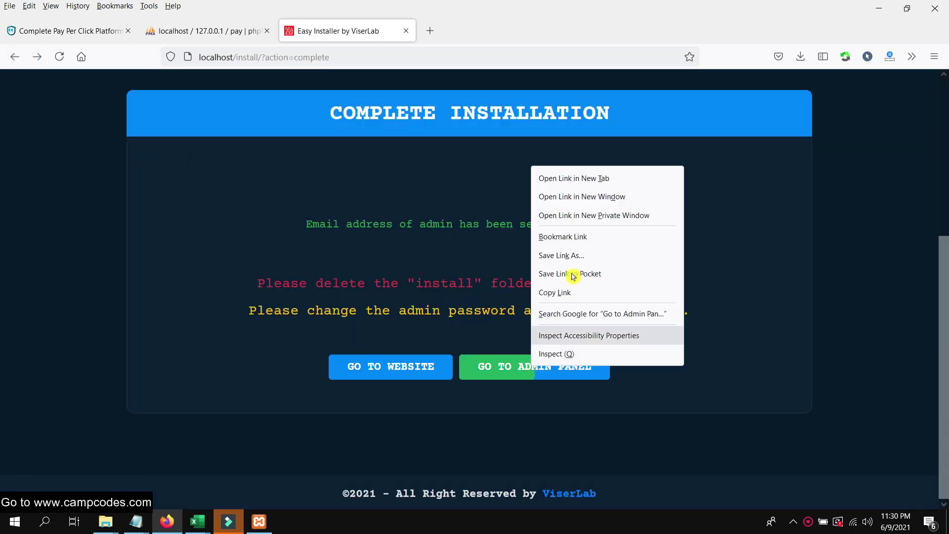
pyautogui.click(598, 178)
pyautogui.click(384, 367)
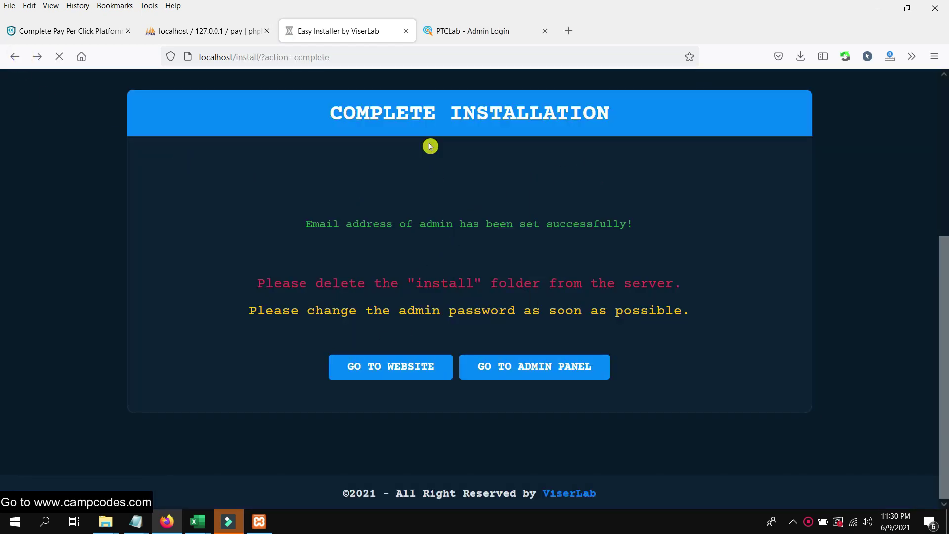
pyautogui.click(487, 31)
pyautogui.click(265, 57)
pyautogui.rightClick(265, 59)
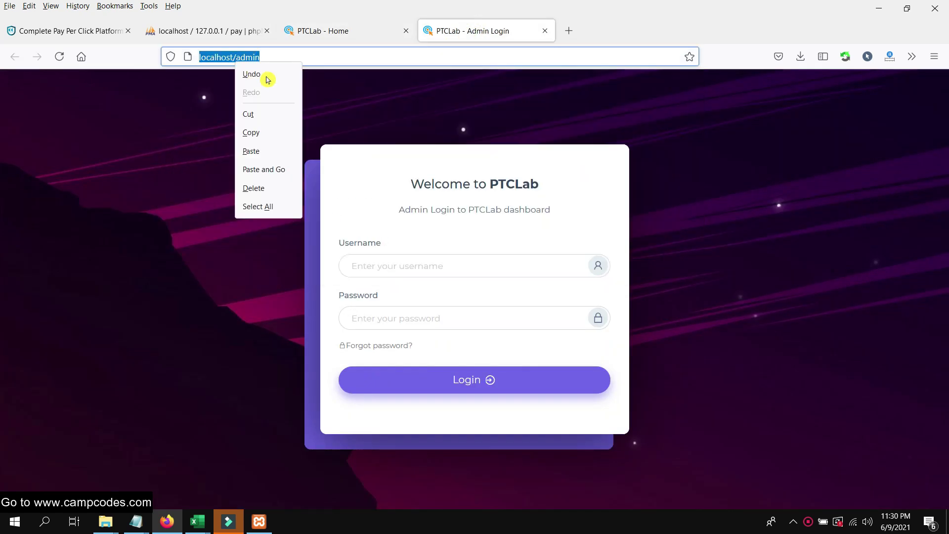
pyautogui.click(255, 133)
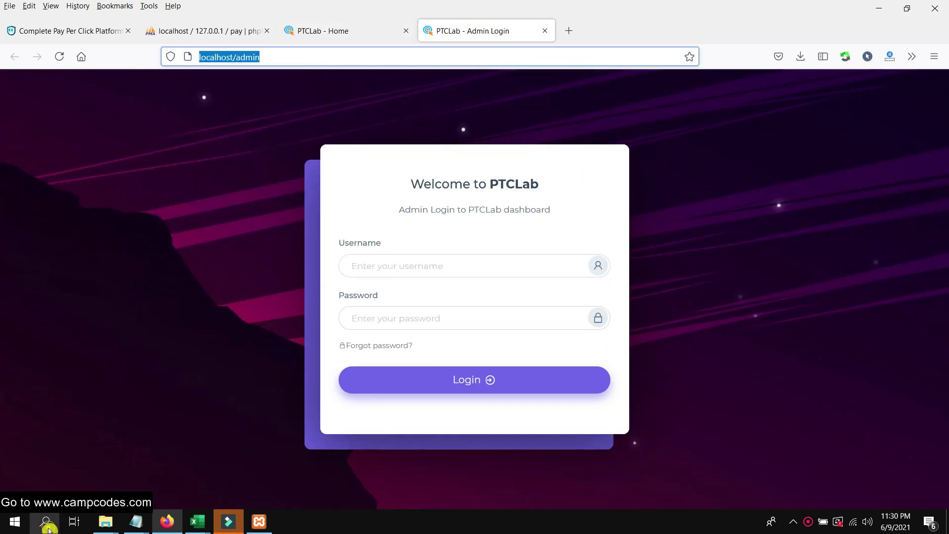
# Launch Google Chrome from Windows search and paste-and-go the copied localhost/admin address.
pyautogui.click(47, 527)
pyautogui.write('x')
pyautogui.press('BackSpace')
pyautogui.write('ch')
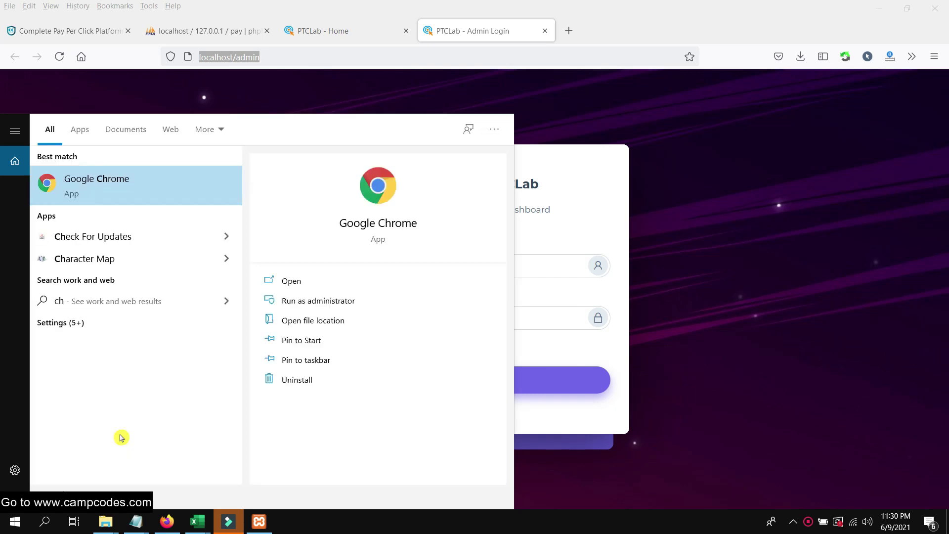
pyautogui.click(178, 166)
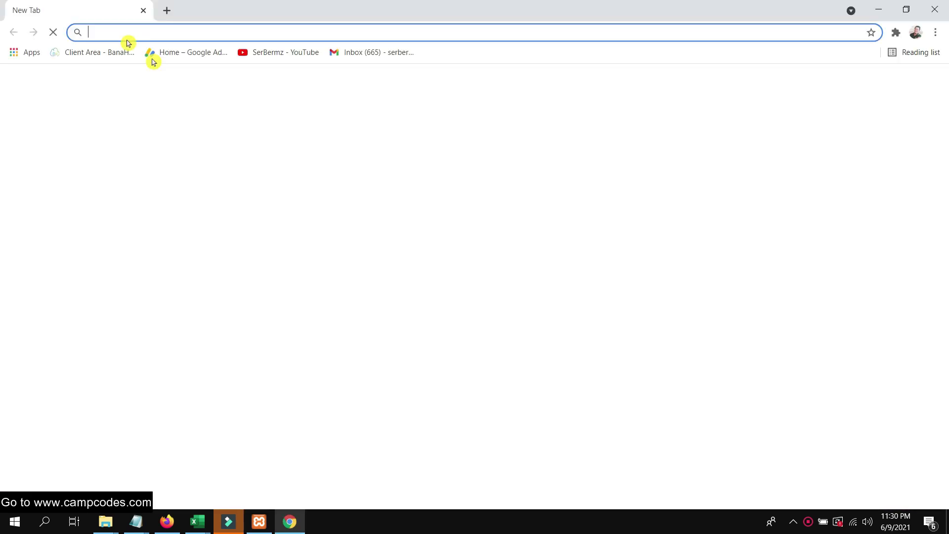
pyautogui.rightClick(128, 32)
pyautogui.click(186, 137)
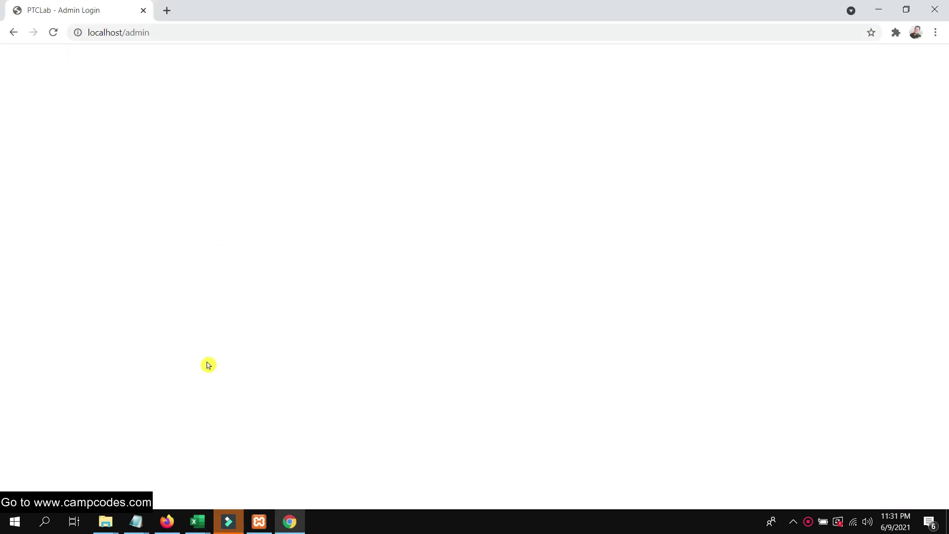
pyautogui.moveTo(289, 522); pyautogui.dragTo(179, 511)
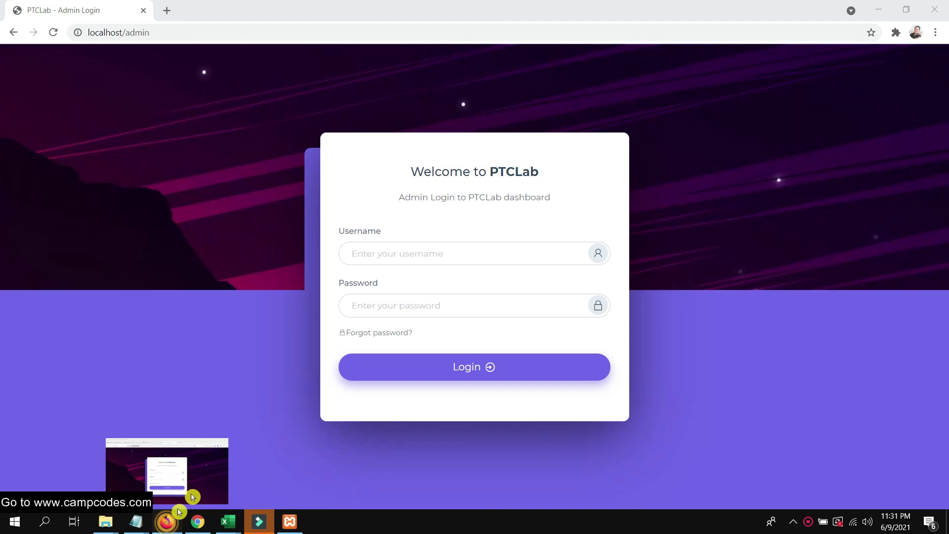
# Close Firefox's admin login tab and scroll through the PTCLab home page, back to the top.
pyautogui.click(192, 497)
pyautogui.click(547, 33)
pyautogui.scroll(-8, 395, 198)
pyautogui.scroll(8, 534, 178)
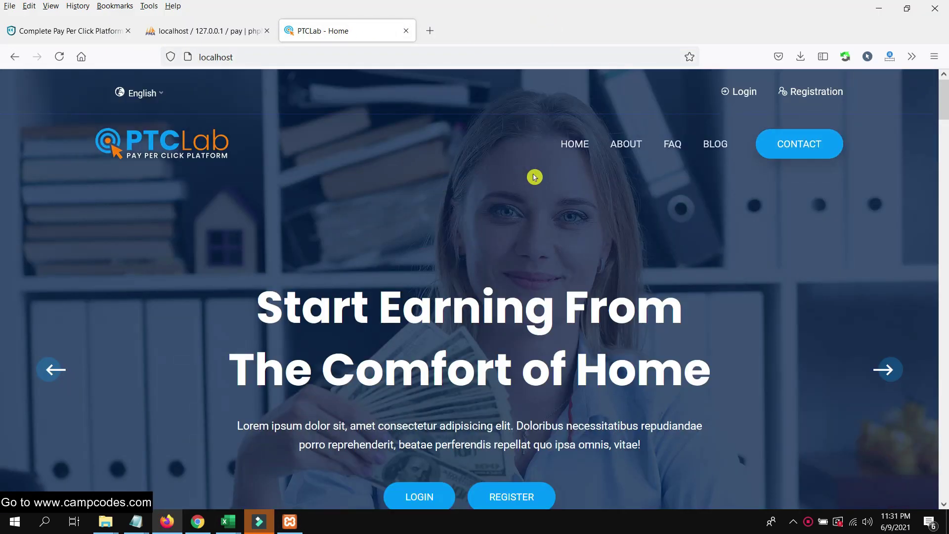
pyautogui.scroll(-7, 745, 168)
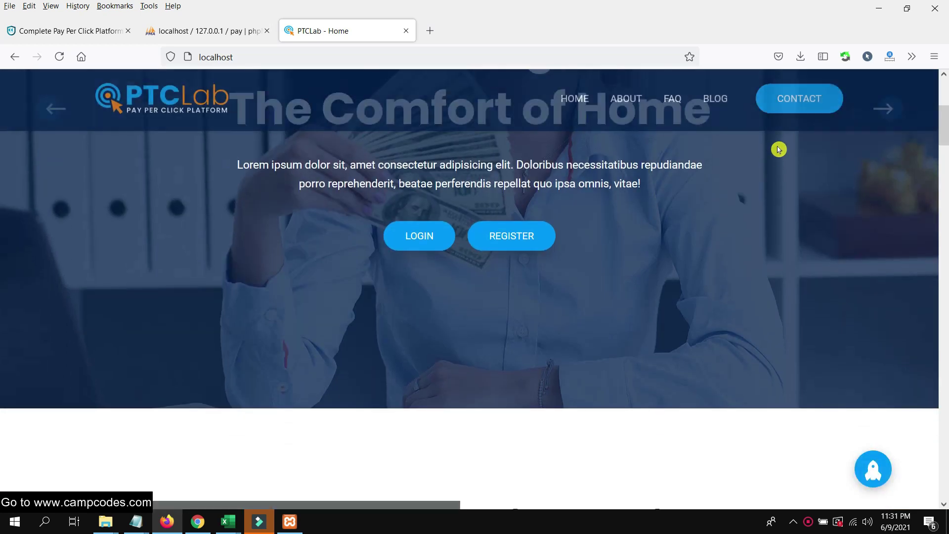
pyautogui.scroll(-10, 737, 194)
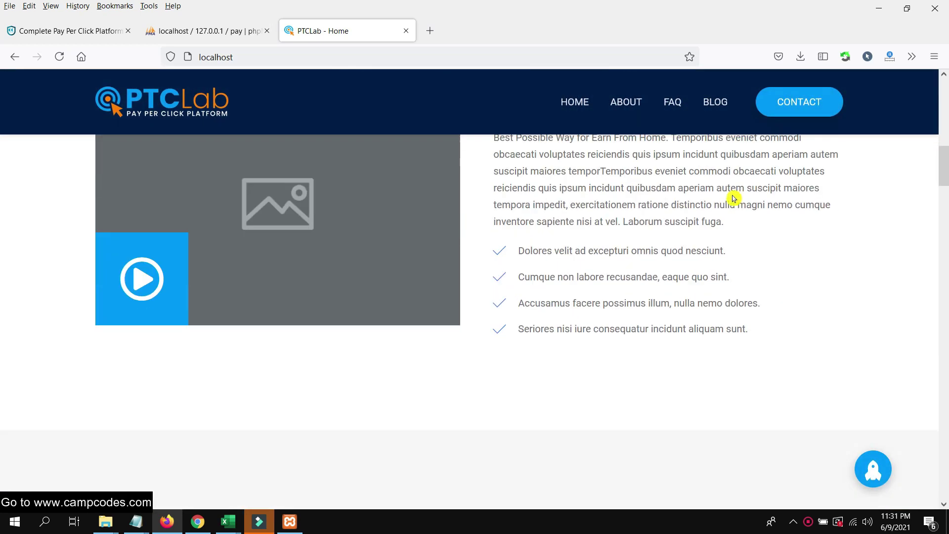
pyautogui.scroll(-10, 733, 201)
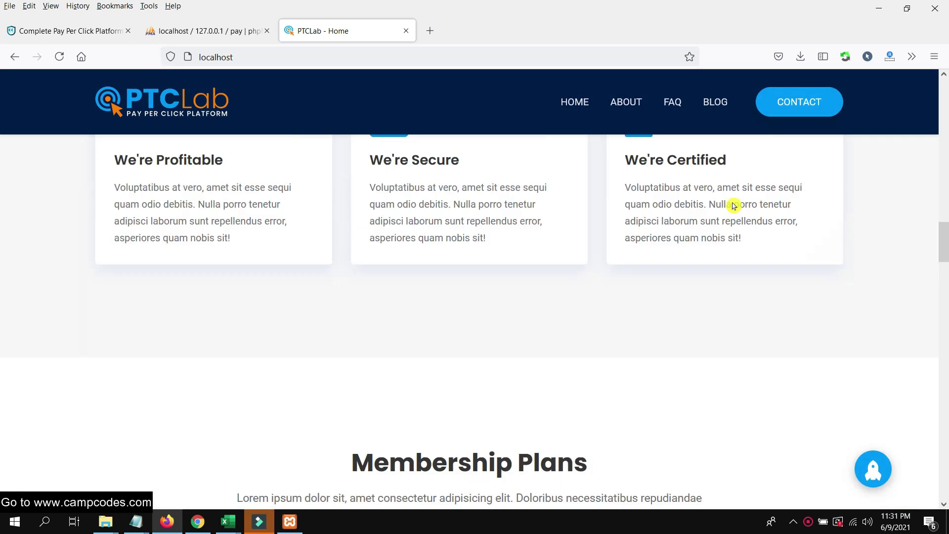
pyautogui.scroll(-10, 734, 201)
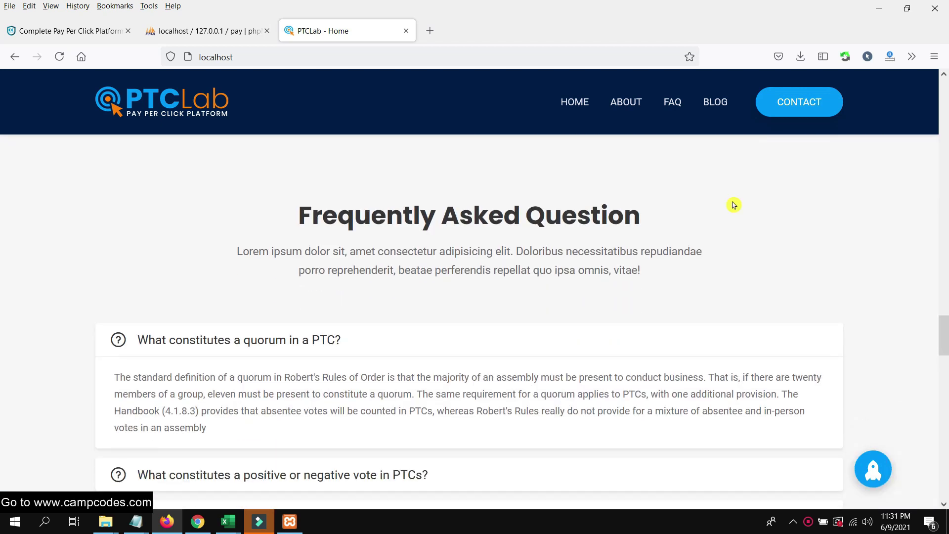
pyautogui.scroll(-10, 735, 209)
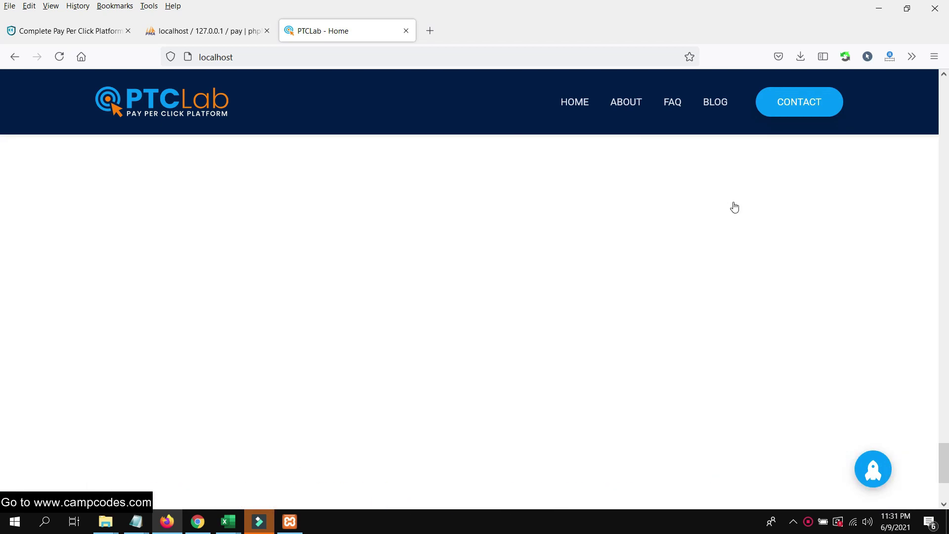
pyautogui.scroll(20, 480, 362)
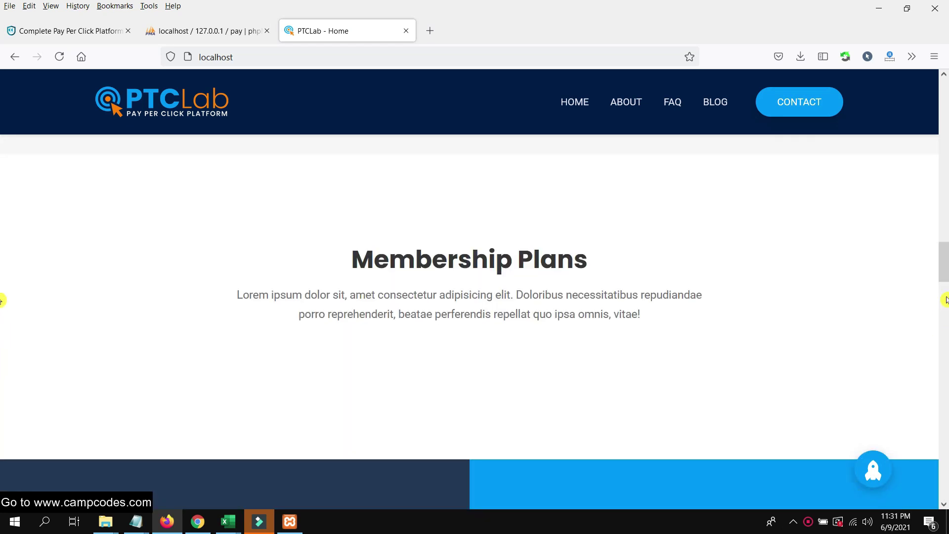
pyautogui.scroll(10, 947, 262)
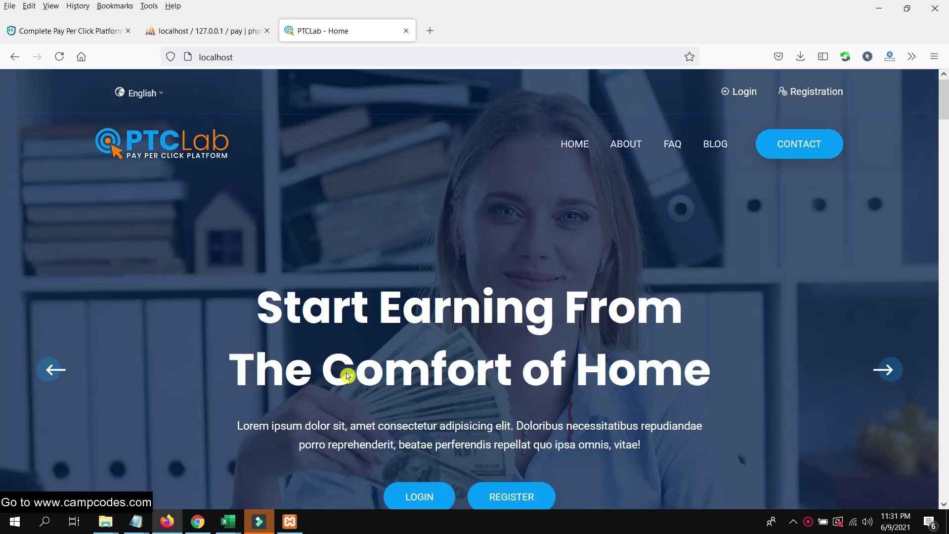
# Log in to the PTCLab admin panel in Chrome with the saved admin username and password.
pyautogui.click(199, 520)
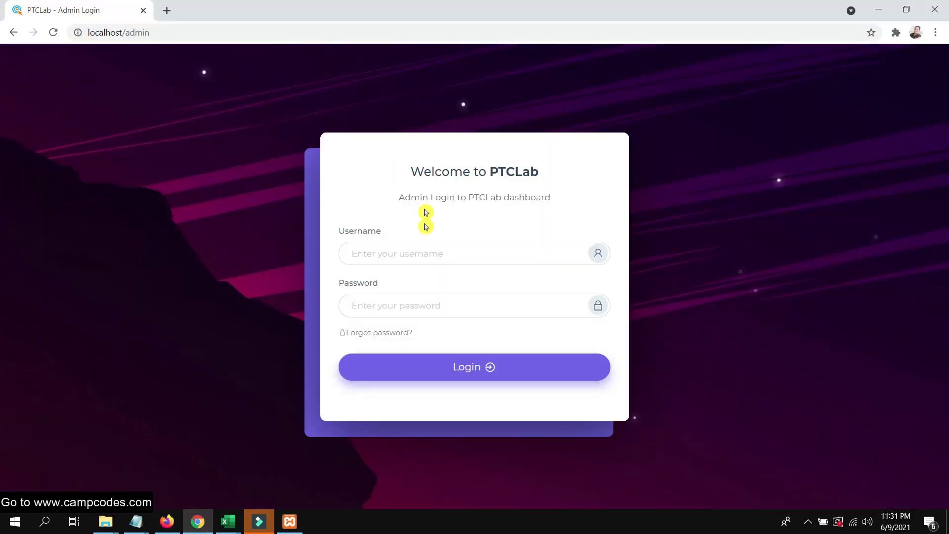
pyautogui.click(410, 246)
pyautogui.click(378, 303)
pyautogui.click(395, 306)
pyautogui.write('admin')
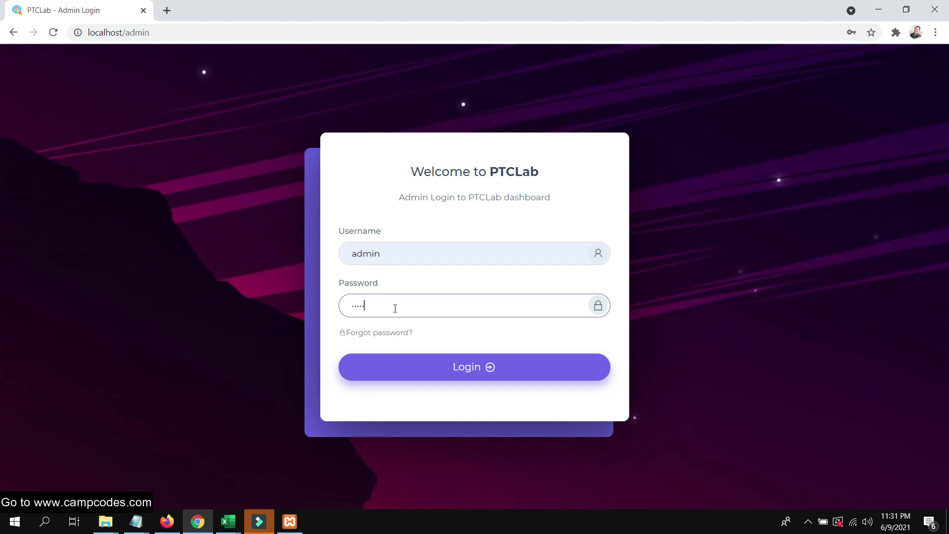
pyautogui.click(456, 366)
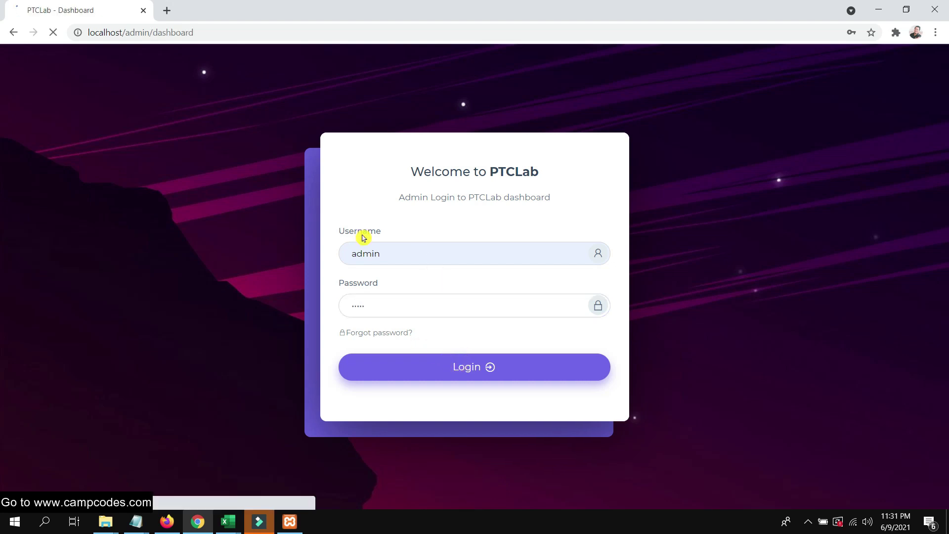
# Dismiss the browser's change-password warning and reload the admin dashboard.
pyautogui.scroll(-5, 426, 235)
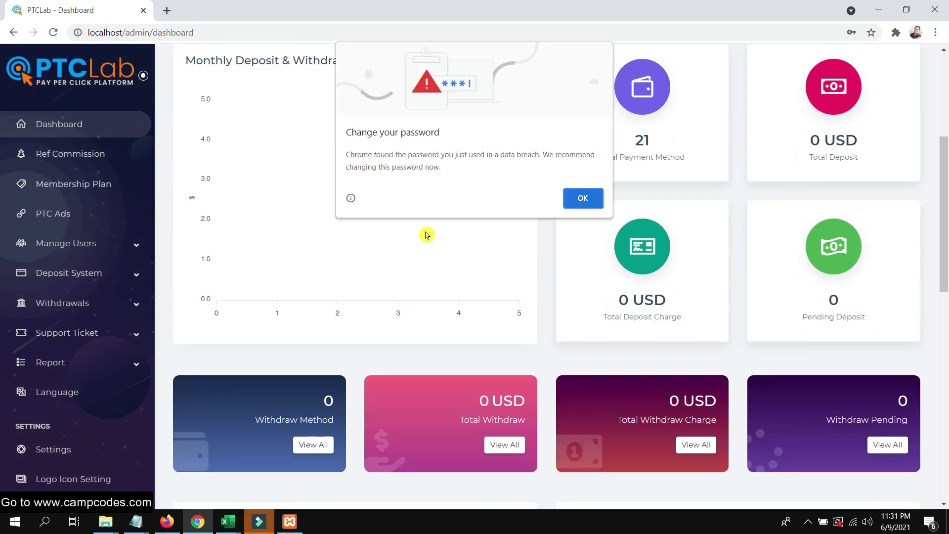
pyautogui.click(574, 197)
pyautogui.scroll(5, 494, 191)
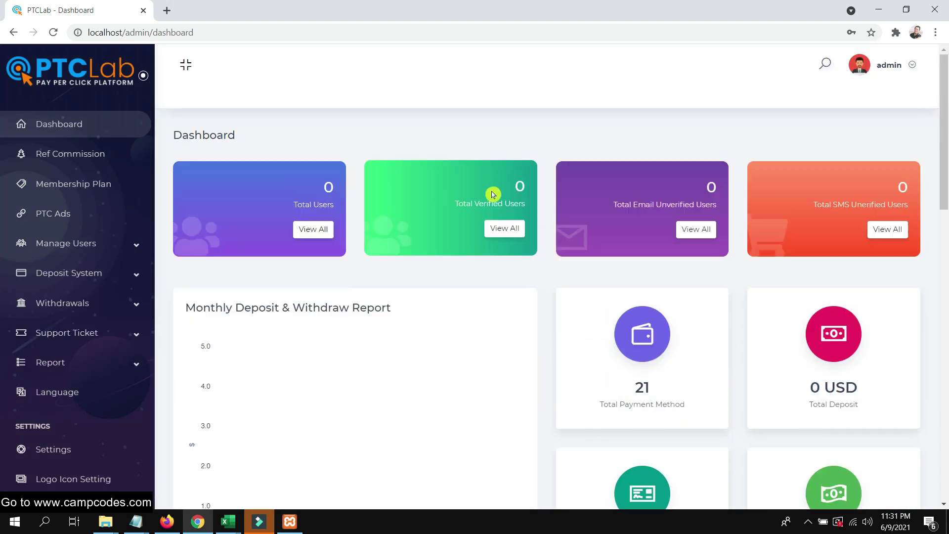
pyautogui.scroll(-3, 440, 157)
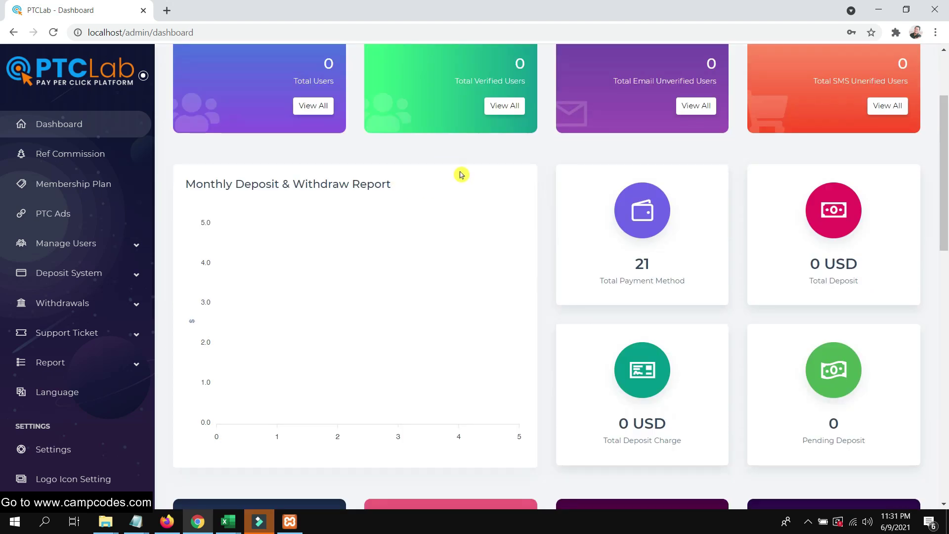
pyautogui.scroll(-6, 460, 174)
pyautogui.scroll(1, 477, 183)
pyautogui.scroll(-5, 476, 186)
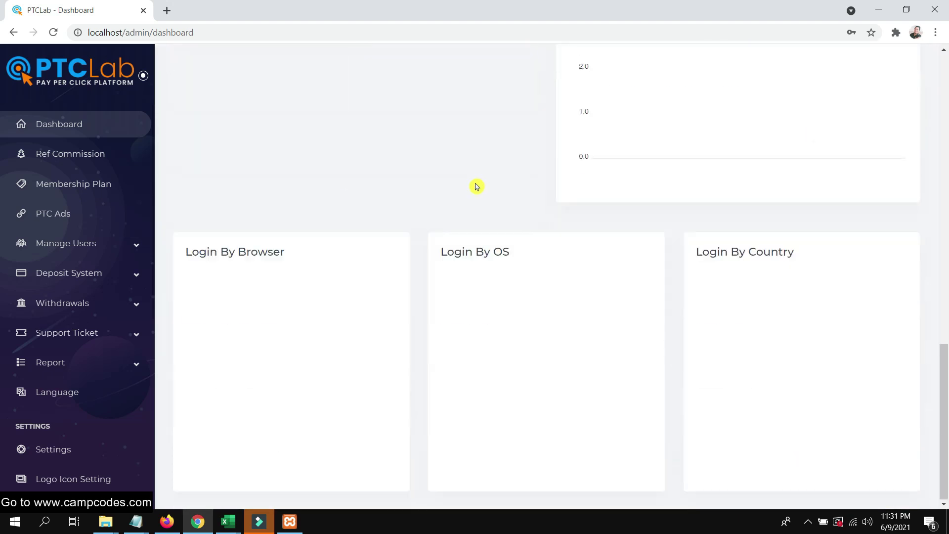
pyautogui.scroll(10, 482, 208)
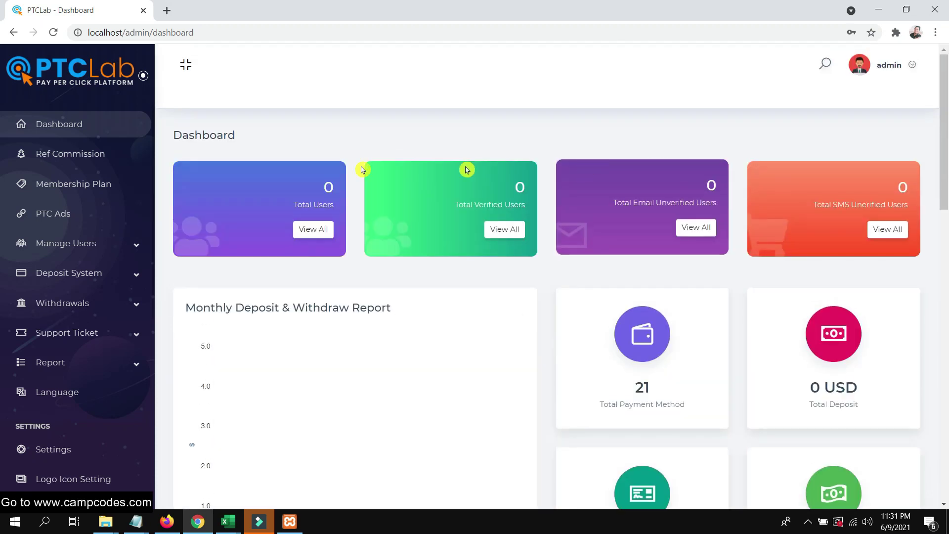
pyautogui.scroll(-7, 69, 193)
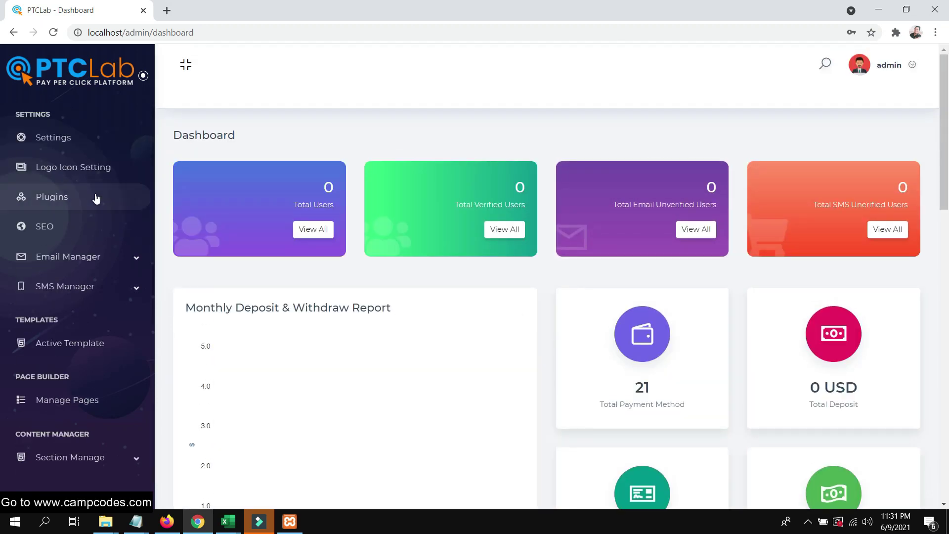
pyautogui.scroll(7, 91, 205)
pyautogui.click(63, 124)
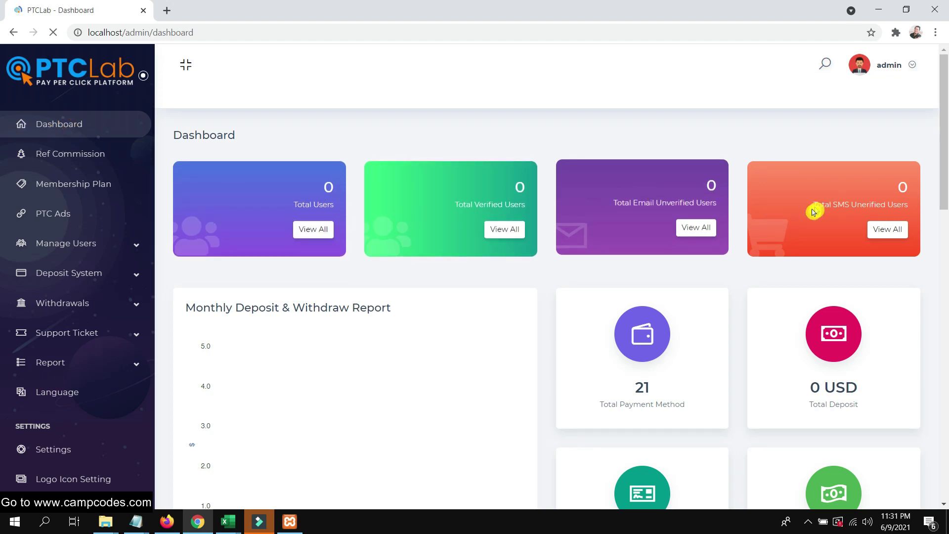
# Expand Section Manage under Content Manager in the admin sidebar.
pyautogui.scroll(-2, 678, 278)
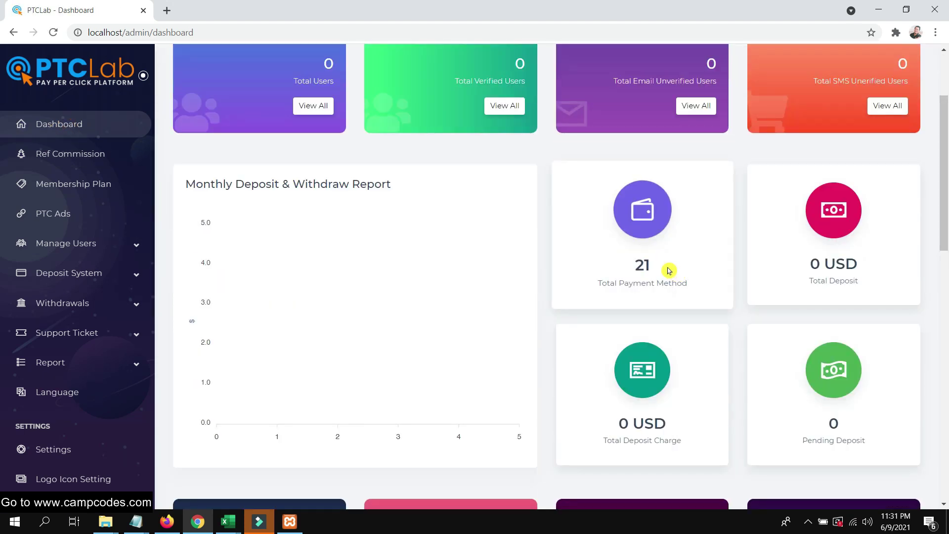
pyautogui.scroll(2, 669, 270)
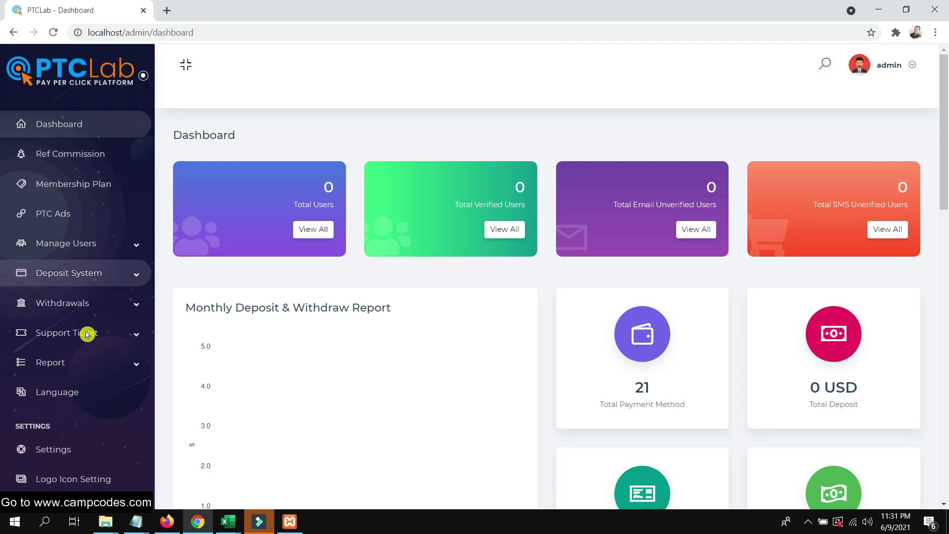
pyautogui.scroll(-7, 87, 334)
pyautogui.click(67, 407)
pyautogui.scroll(-5, 76, 346)
pyautogui.scroll(2, 75, 247)
# Set the About Us section image to cc.png from D:\Accounts\CampCodes Website\websitelogo.
pyautogui.click(55, 276)
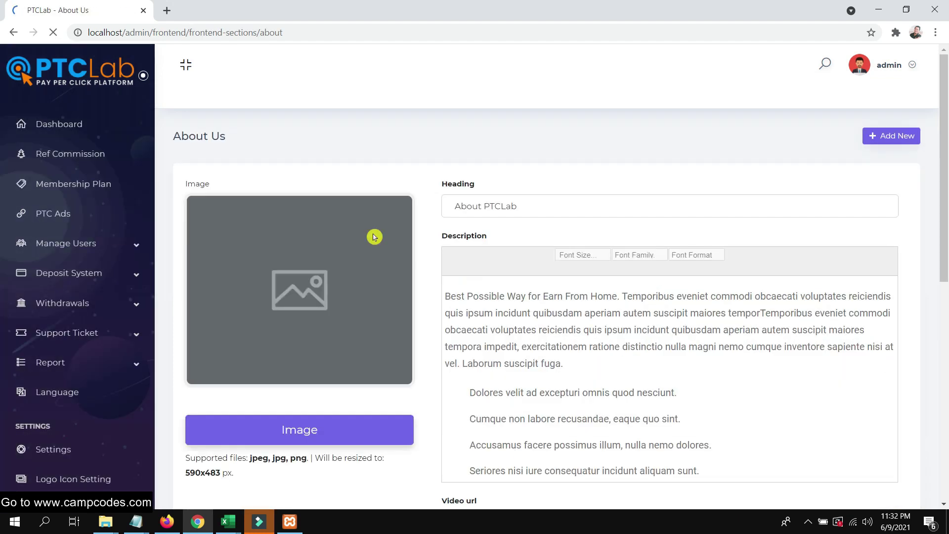
pyautogui.scroll(-2, 361, 278)
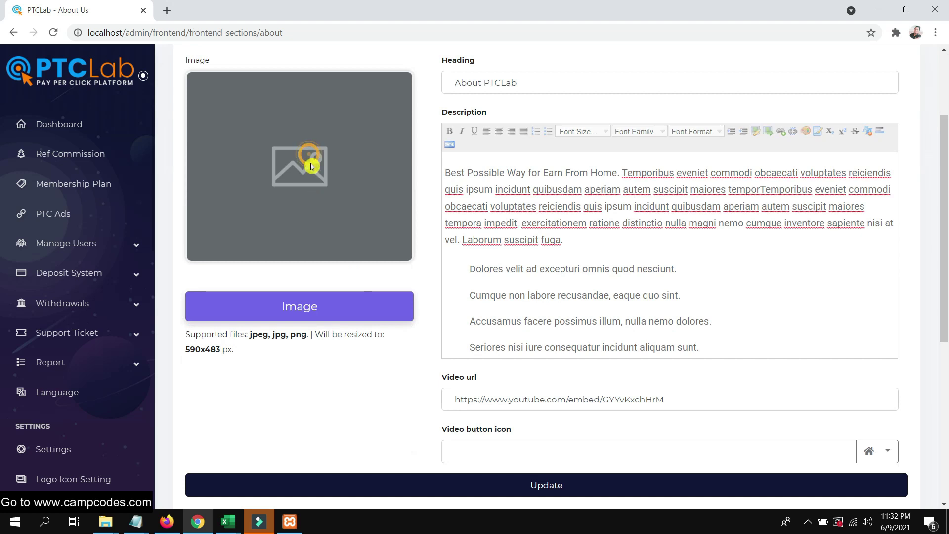
pyautogui.scroll(1, 312, 163)
pyautogui.click(312, 373)
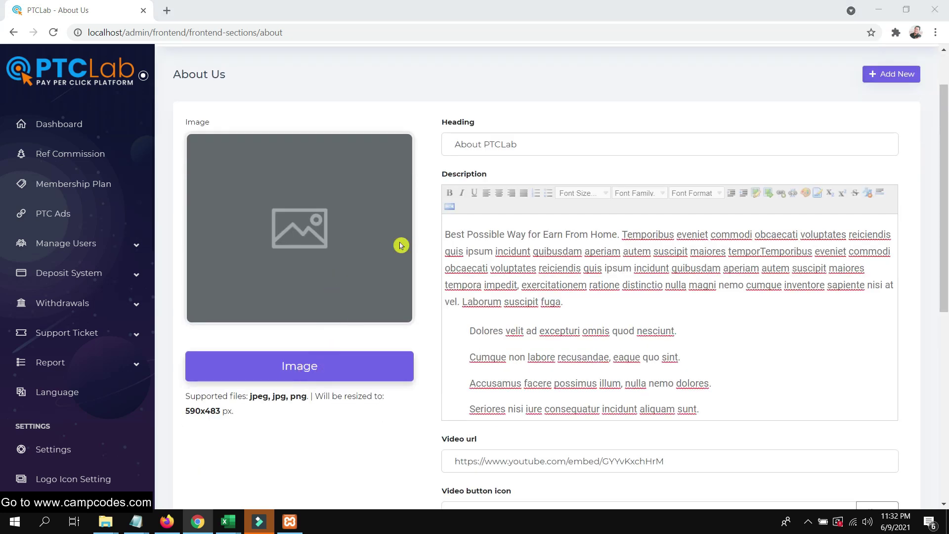
pyautogui.scroll(1, 324, 263)
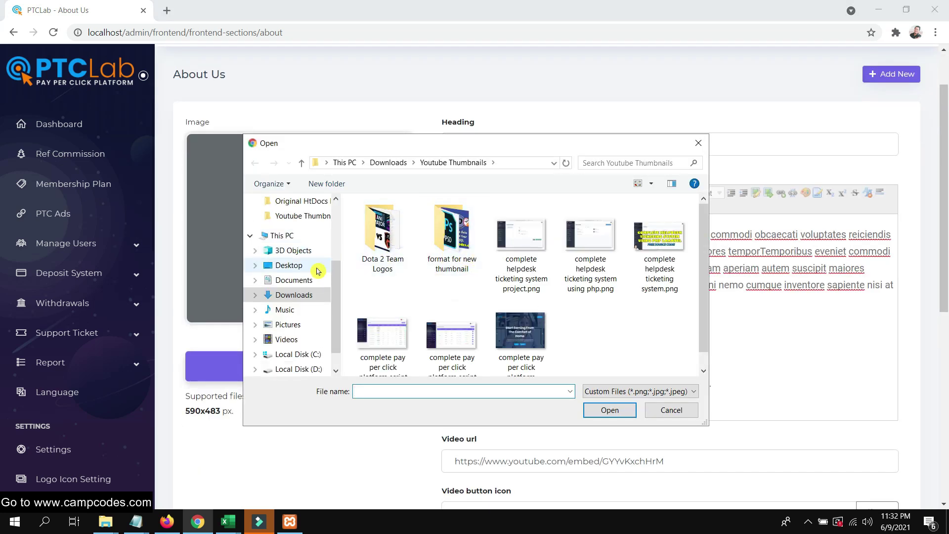
pyautogui.scroll(-2, 315, 316)
pyautogui.click(312, 339)
pyautogui.doubleClick(380, 220)
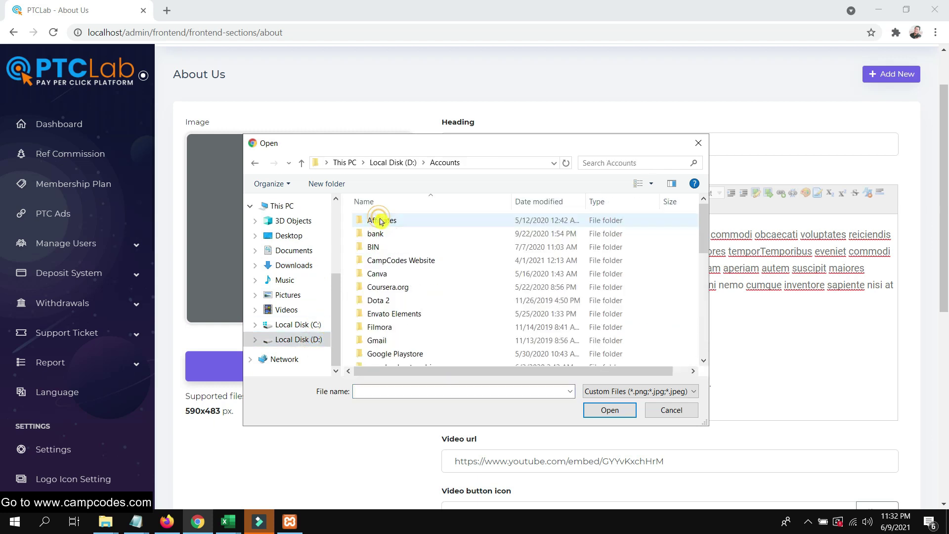
pyautogui.doubleClick(405, 259)
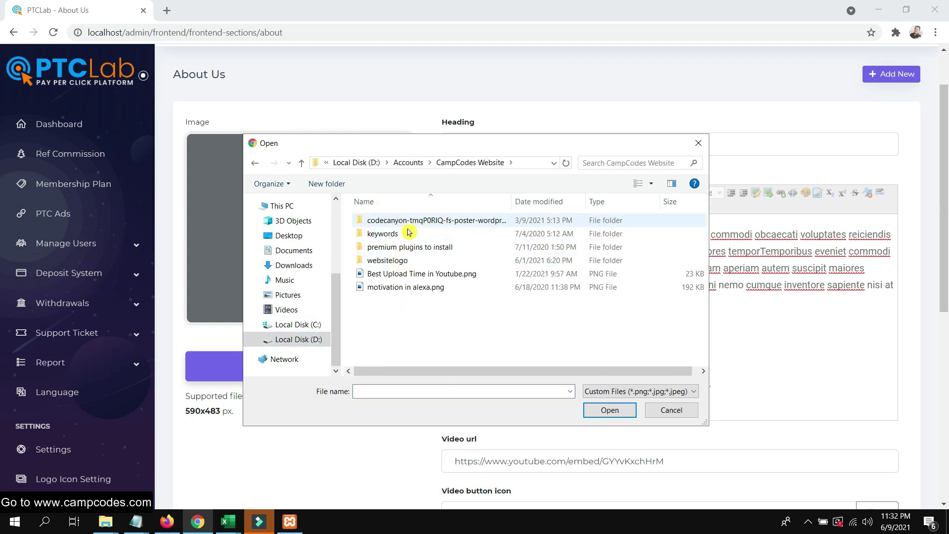
pyautogui.doubleClick(402, 260)
pyautogui.click(469, 228)
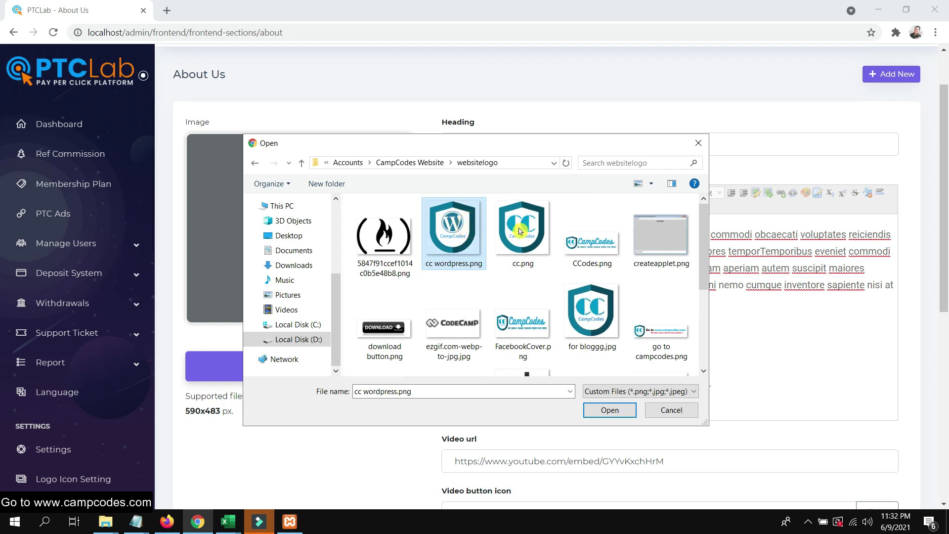
pyautogui.doubleClick(523, 230)
# Open the Add New About Us item form and close it without saving.
pyautogui.scroll(-6, 526, 256)
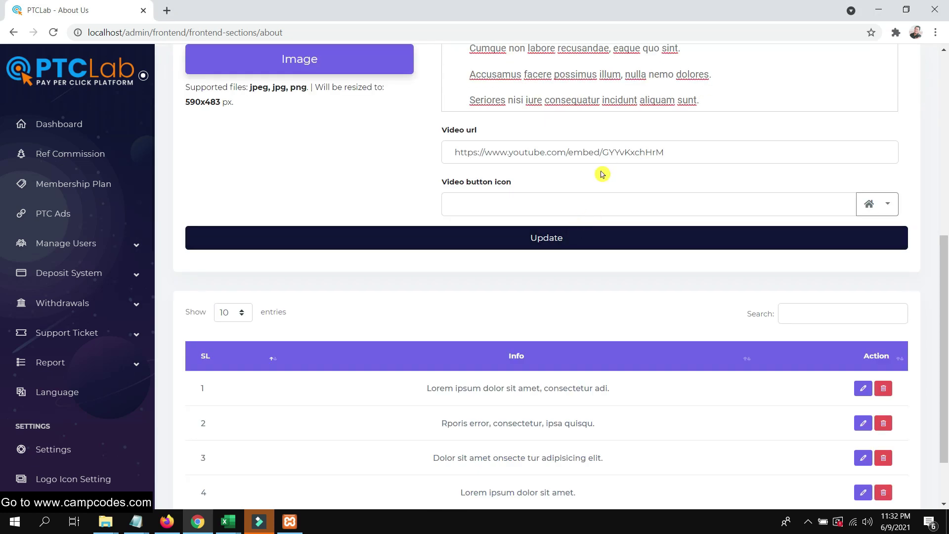
pyautogui.scroll(-2, 602, 174)
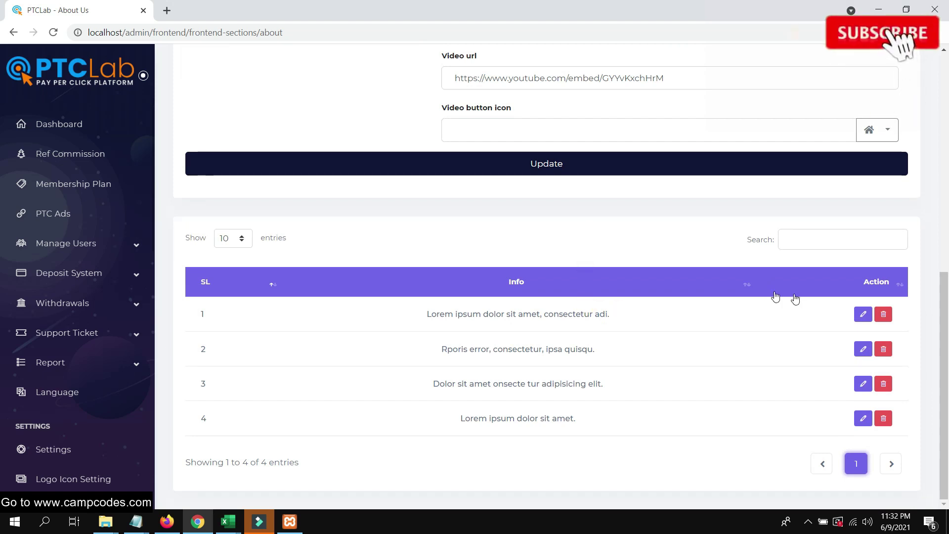
pyautogui.scroll(10, 799, 299)
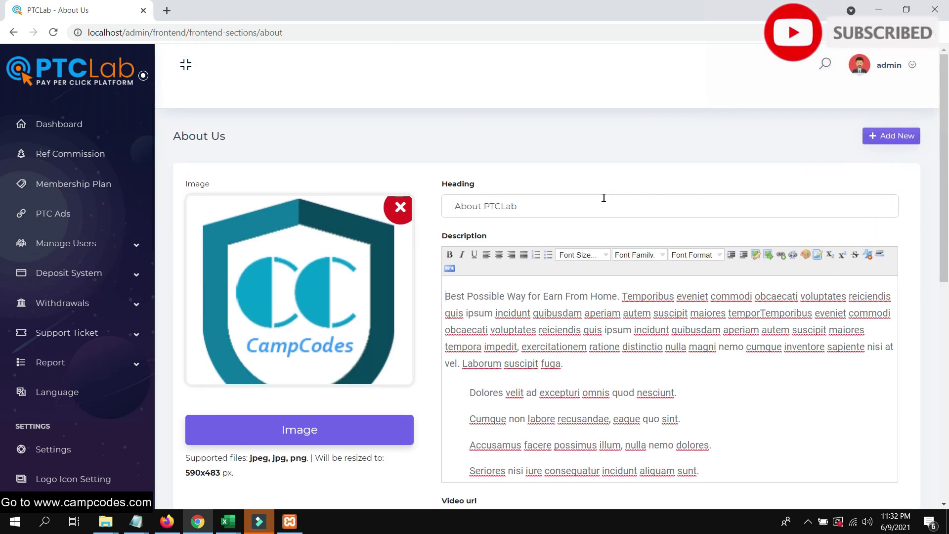
pyautogui.scroll(-7, 665, 236)
pyautogui.scroll(-2, 717, 248)
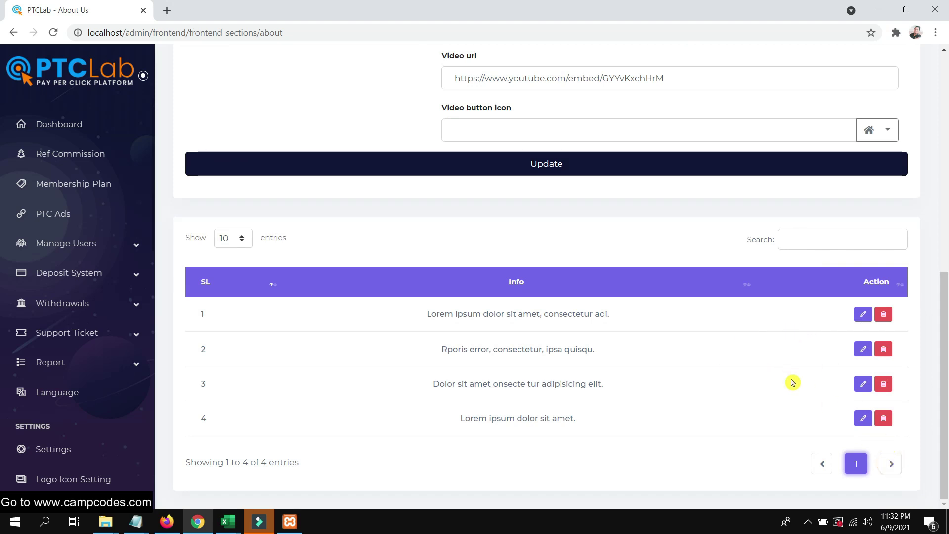
pyautogui.scroll(10, 693, 346)
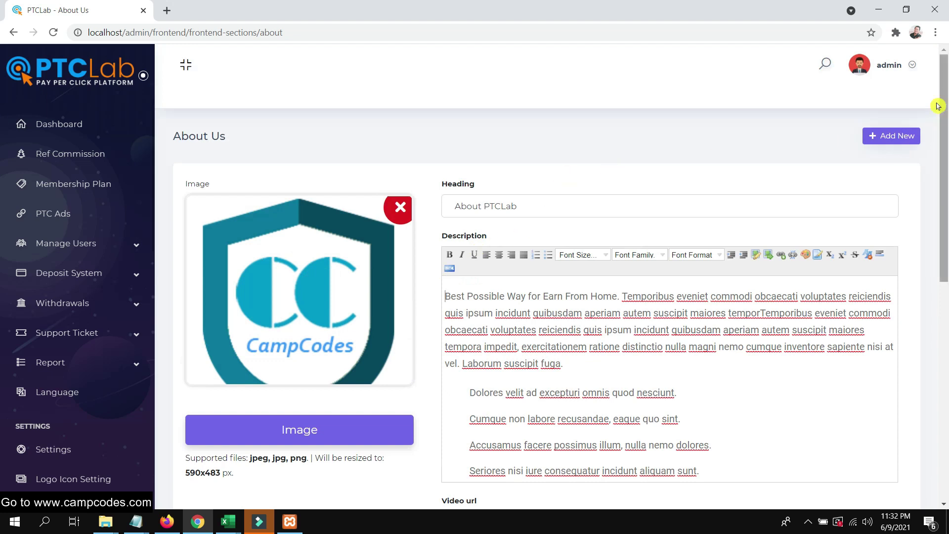
pyautogui.click(896, 135)
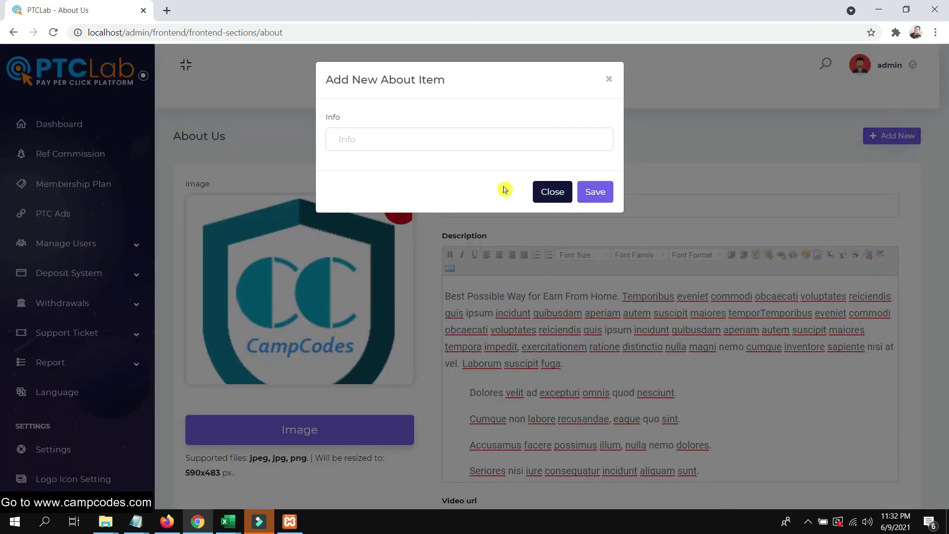
pyautogui.click(566, 192)
pyautogui.scroll(-10, 86, 257)
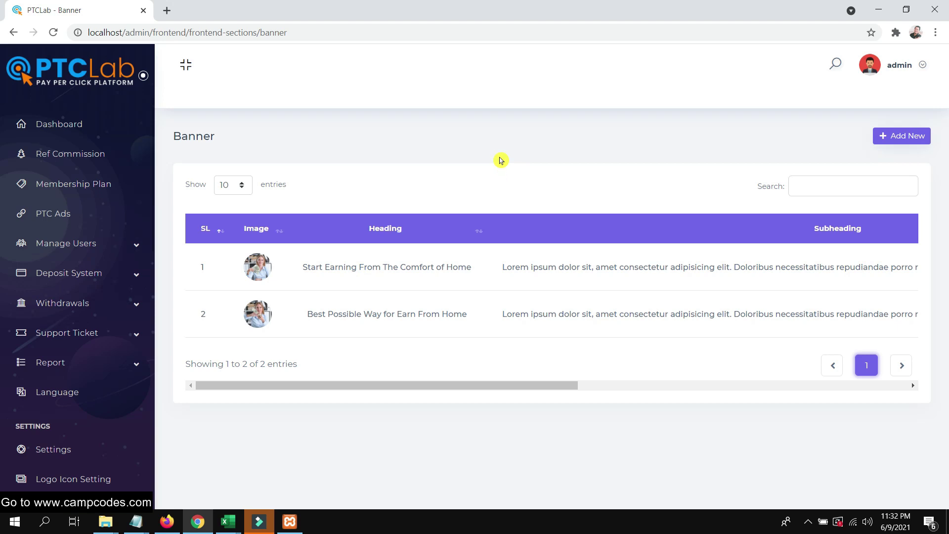
# Edit the first Blog item and set its image to shield.png.
pyautogui.scroll(-10, 55, 297)
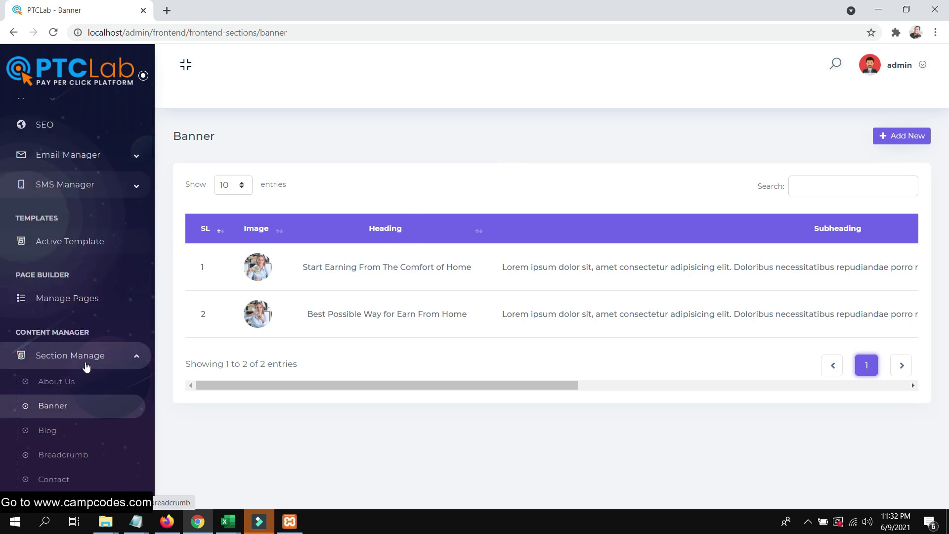
pyautogui.click(48, 225)
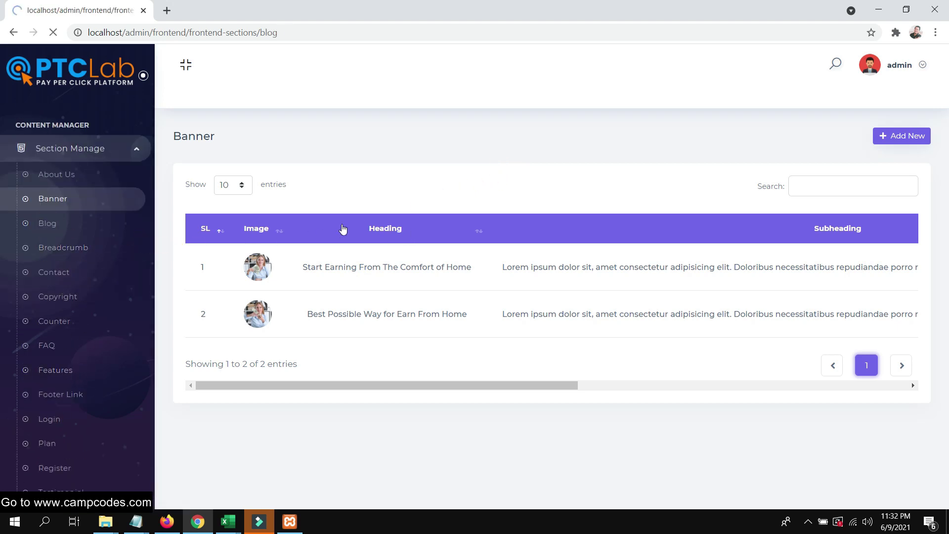
pyautogui.scroll(-4, 439, 269)
pyautogui.scroll(4, 424, 279)
pyautogui.scroll(-5, 570, 243)
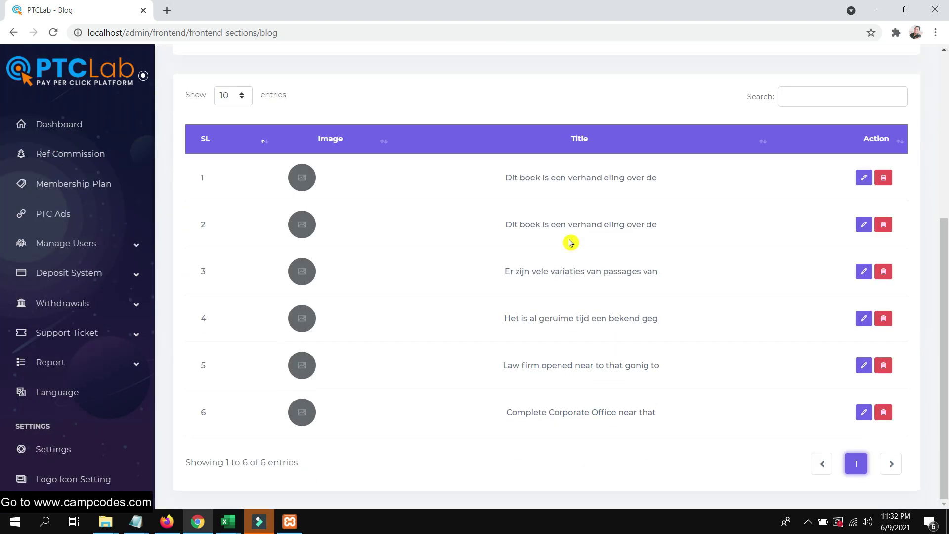
pyautogui.click(864, 178)
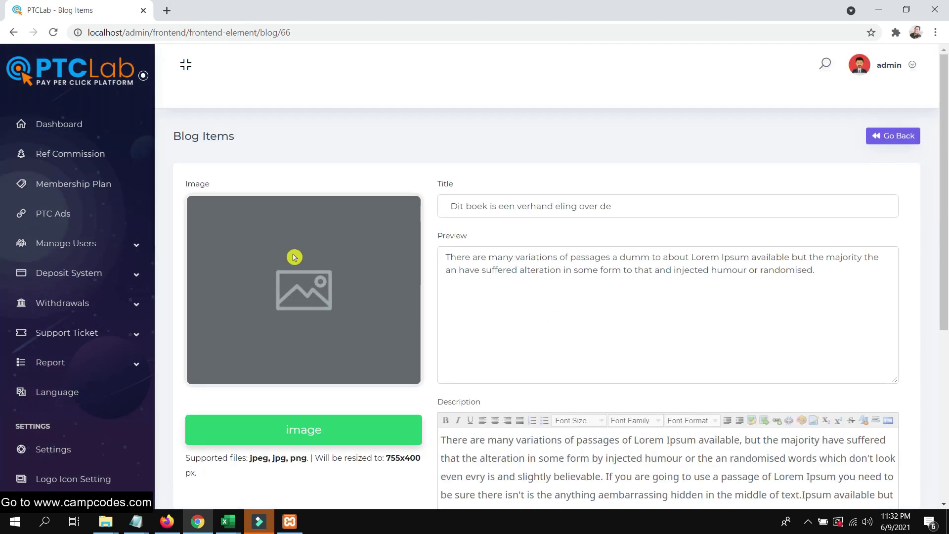
pyautogui.click(305, 439)
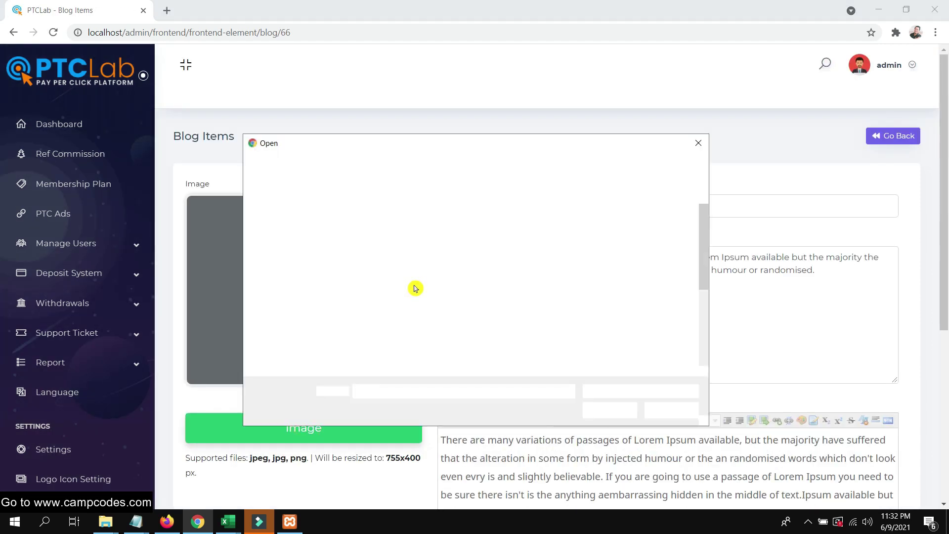
pyautogui.doubleClick(384, 324)
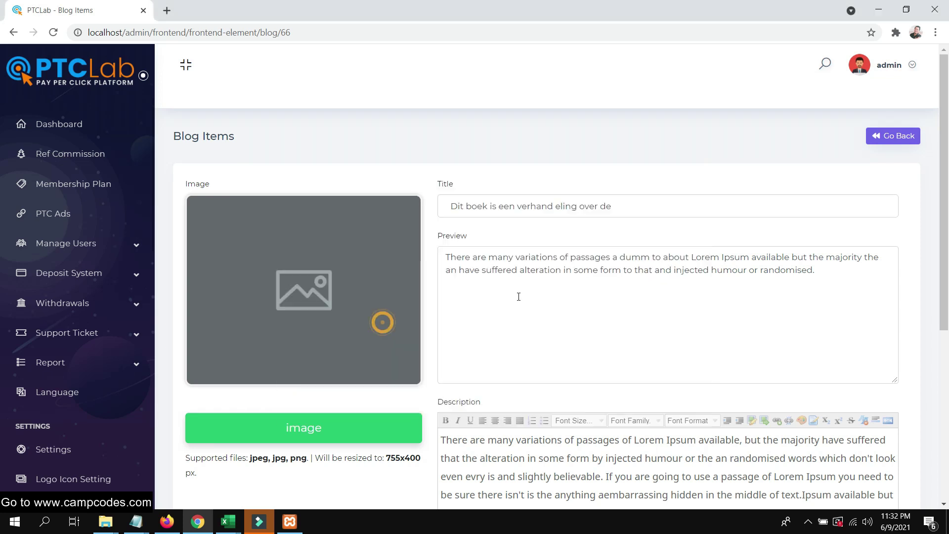
# Retitle the blog post "This is the latest blog!" and update it.
pyautogui.scroll(-4, 652, 268)
pyautogui.scroll(-2, 652, 268)
pyautogui.scroll(6, 650, 265)
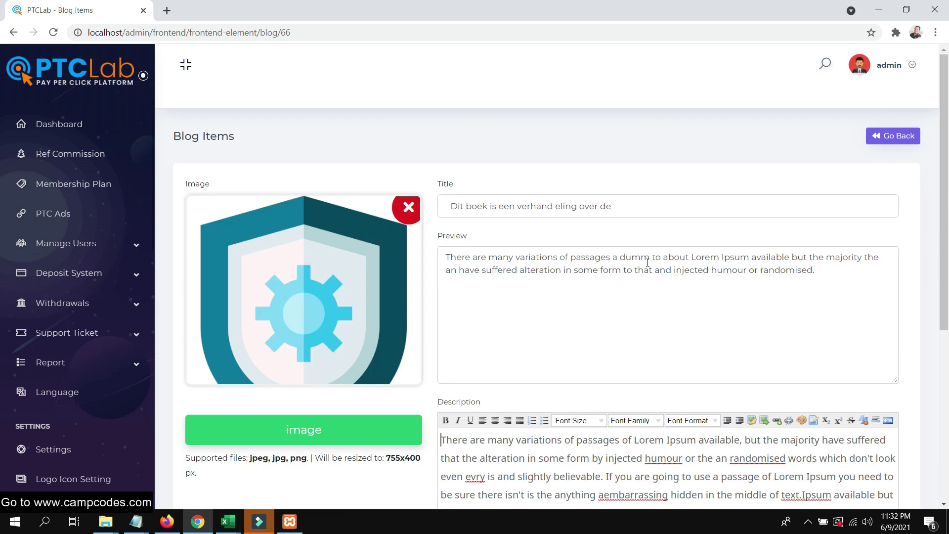
pyautogui.tripleClick(644, 197)
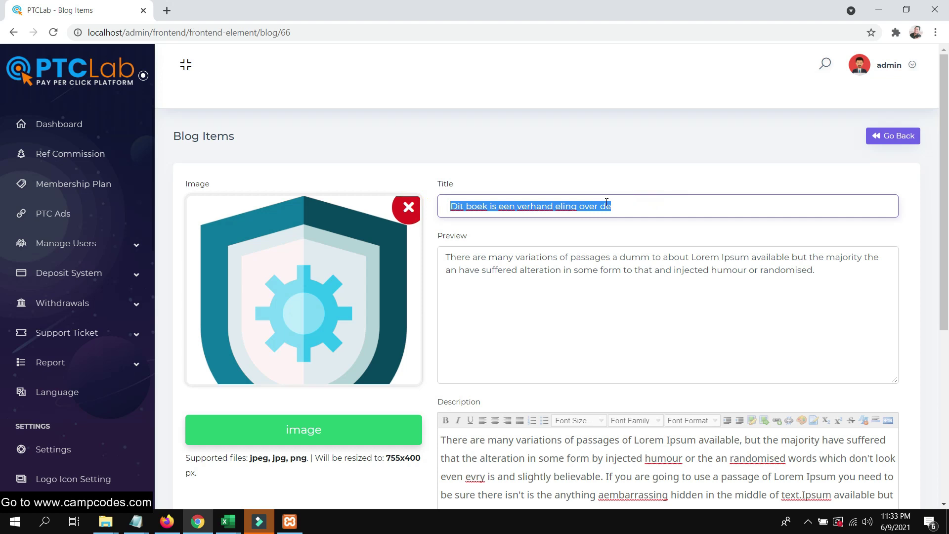
pyautogui.write('This is the latest blog!')
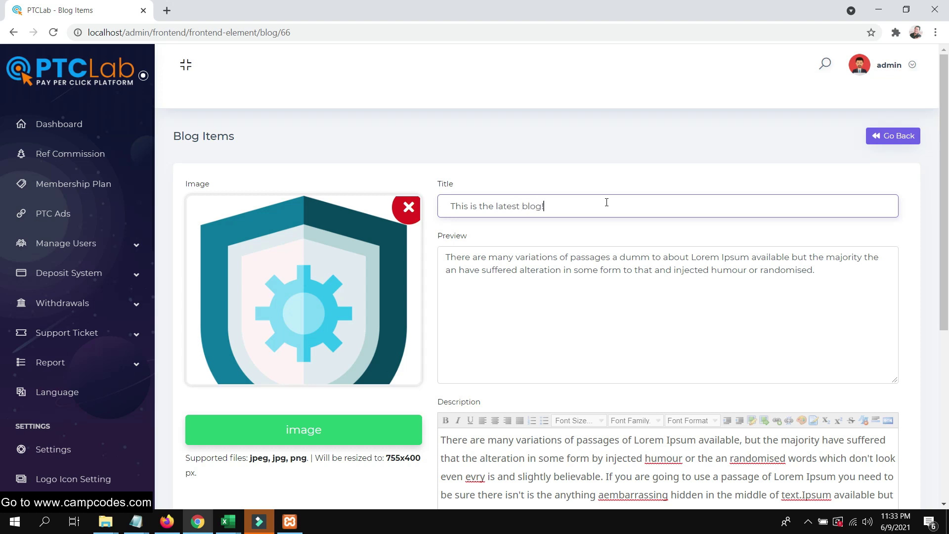
pyautogui.scroll(-6, 435, 277)
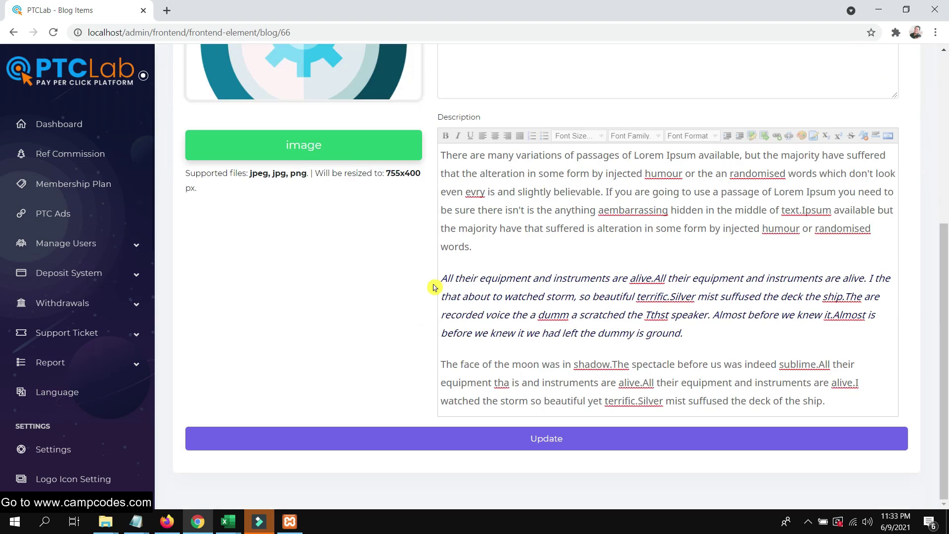
pyautogui.click(458, 438)
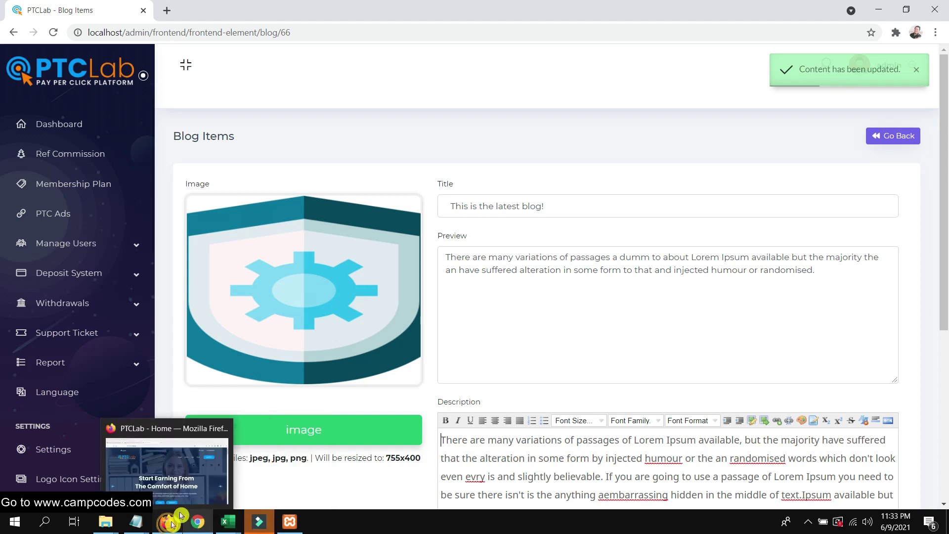
pyautogui.click(168, 522)
# Open the public blog listing and read through the "This is the latest blog!" post page.
pyautogui.click(713, 145)
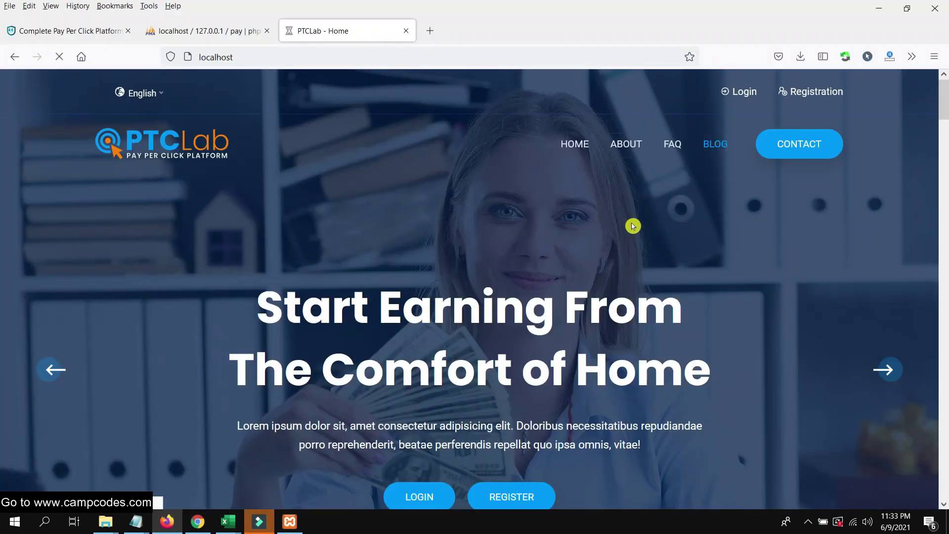
pyautogui.scroll(-5, 628, 227)
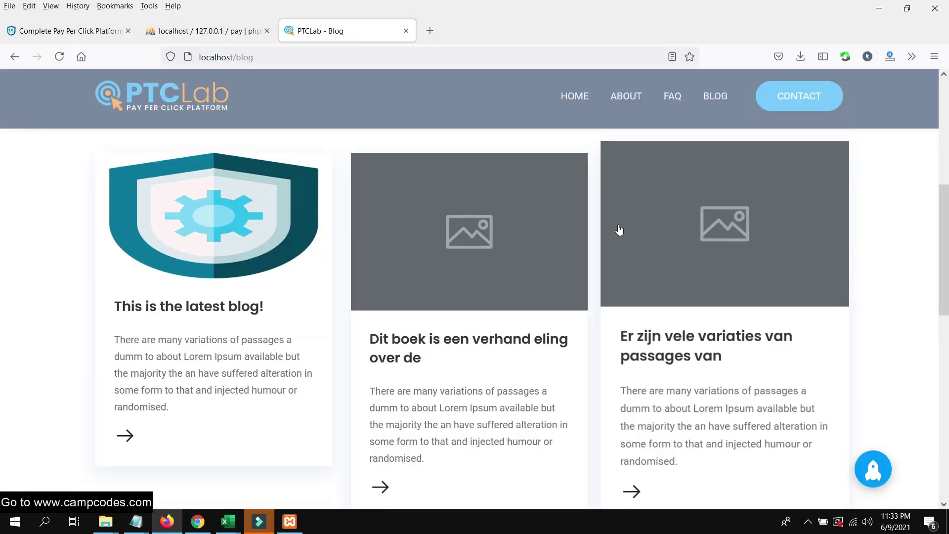
pyautogui.click(256, 246)
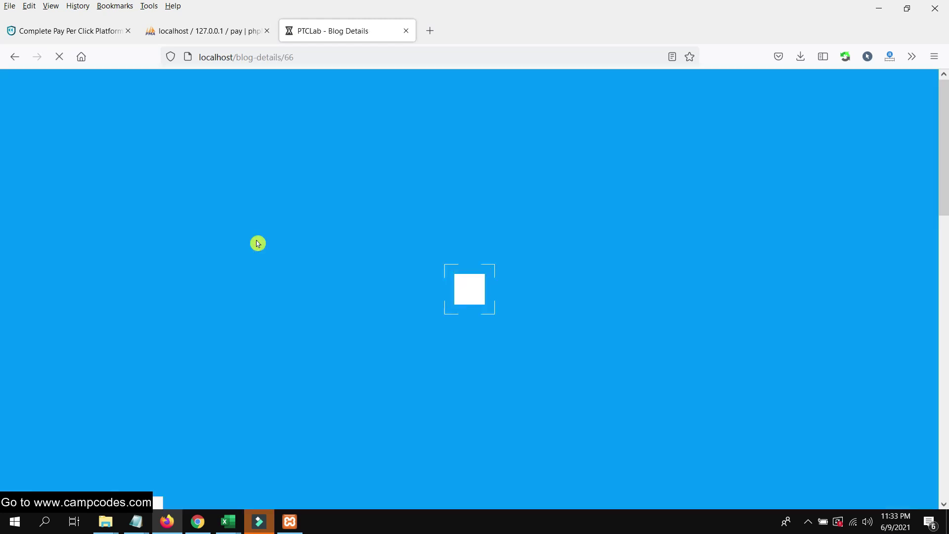
pyautogui.scroll(-5, 409, 250)
pyautogui.scroll(-5, 423, 248)
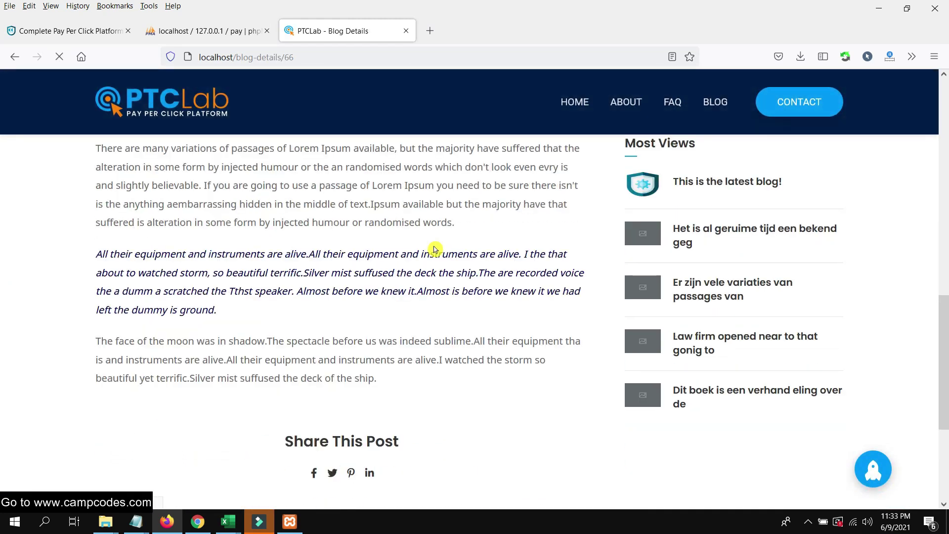
pyautogui.scroll(-10, 434, 248)
pyautogui.scroll(-10, 452, 235)
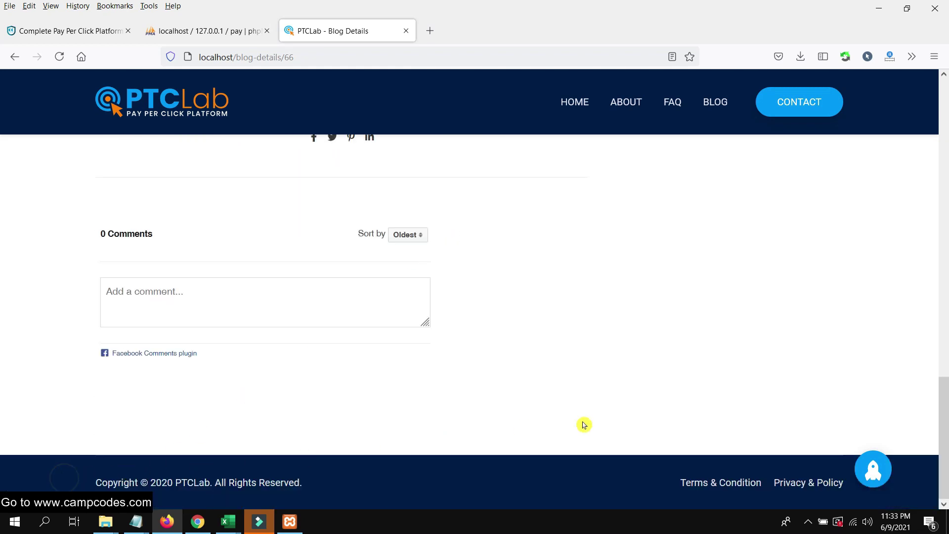
pyautogui.scroll(15, 671, 378)
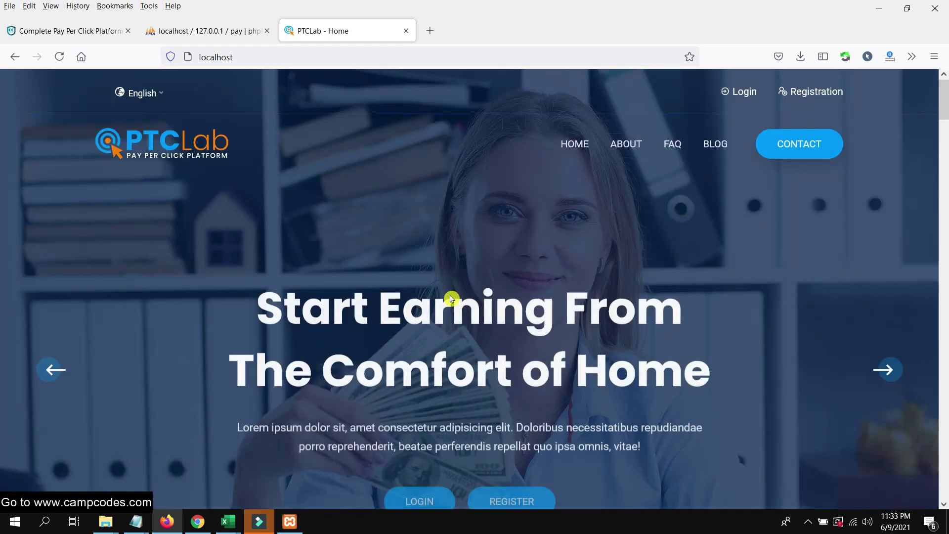
pyautogui.scroll(-5, 452, 299)
# In Chrome's admin panel, open the Breadcrumb section settings.
pyautogui.click(197, 522)
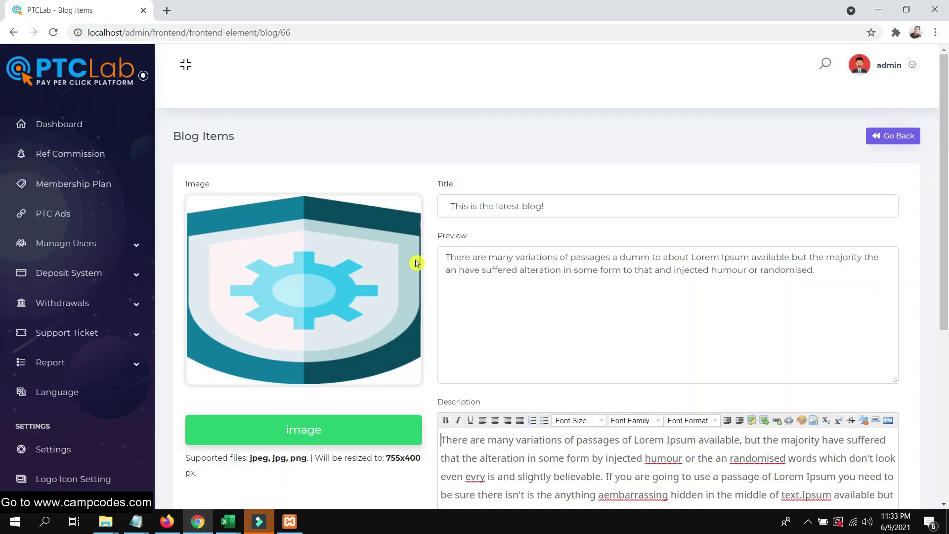
pyautogui.scroll(-5, 391, 274)
pyautogui.scroll(5, 384, 279)
pyautogui.scroll(-10, 81, 354)
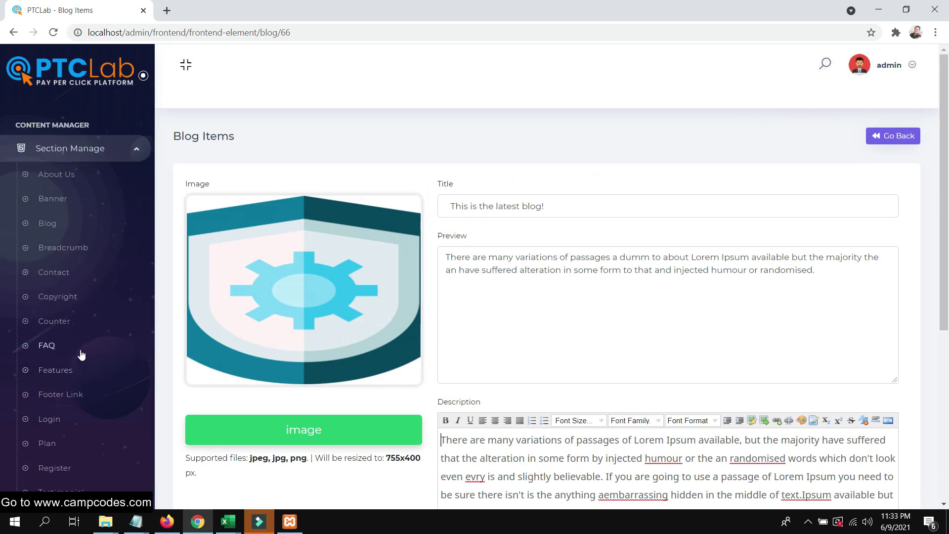
pyautogui.click(48, 241)
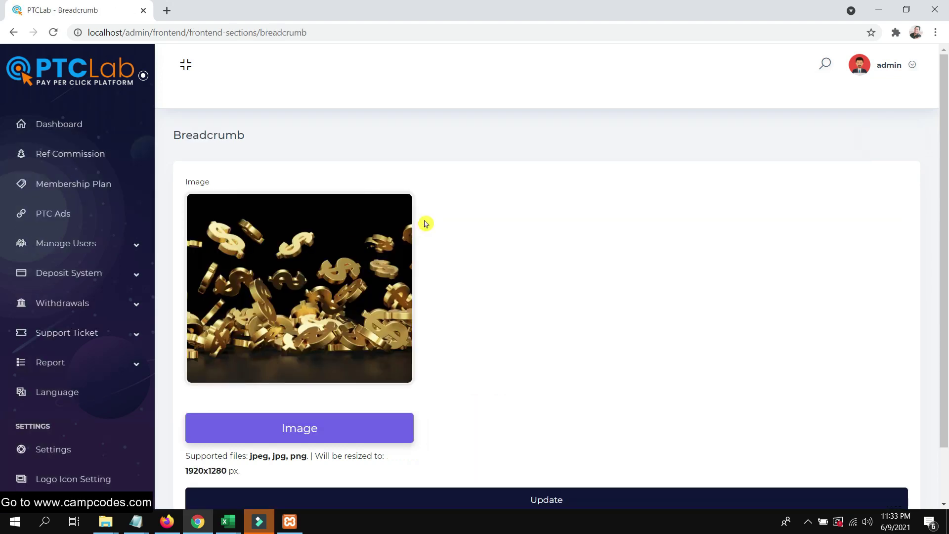
pyautogui.scroll(-1, 426, 224)
pyautogui.scroll(-10, 110, 305)
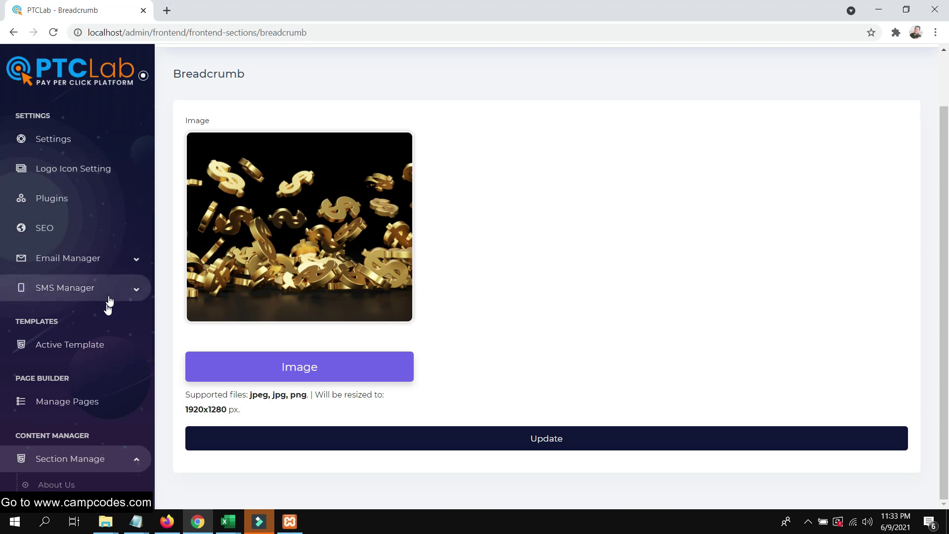
# Open the Contact section settings and edit the Office Address entry.
pyautogui.click(65, 273)
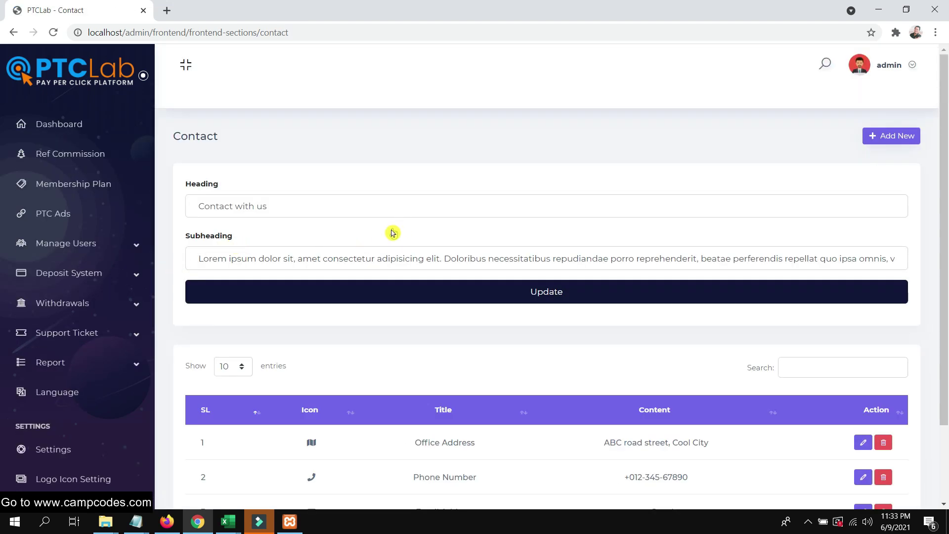
pyautogui.scroll(-2, 393, 233)
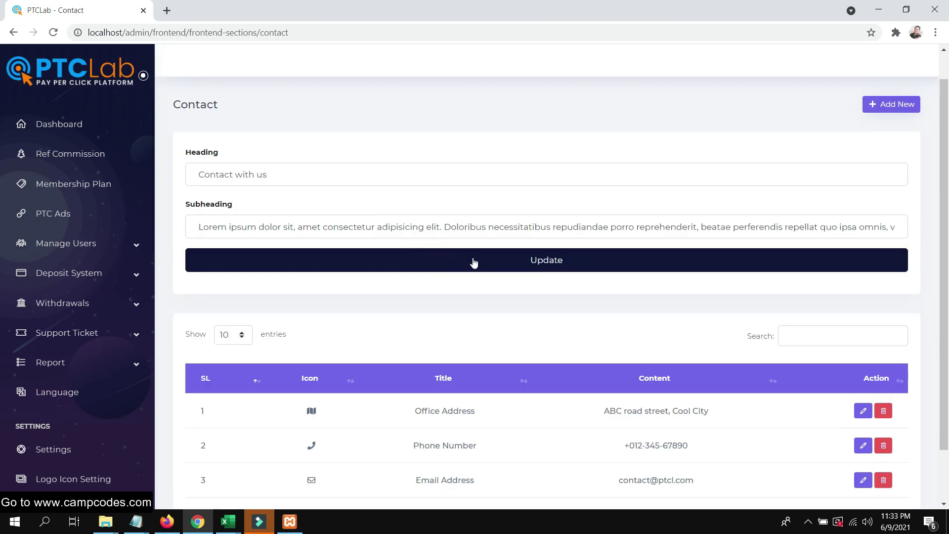
pyautogui.scroll(-2, 474, 262)
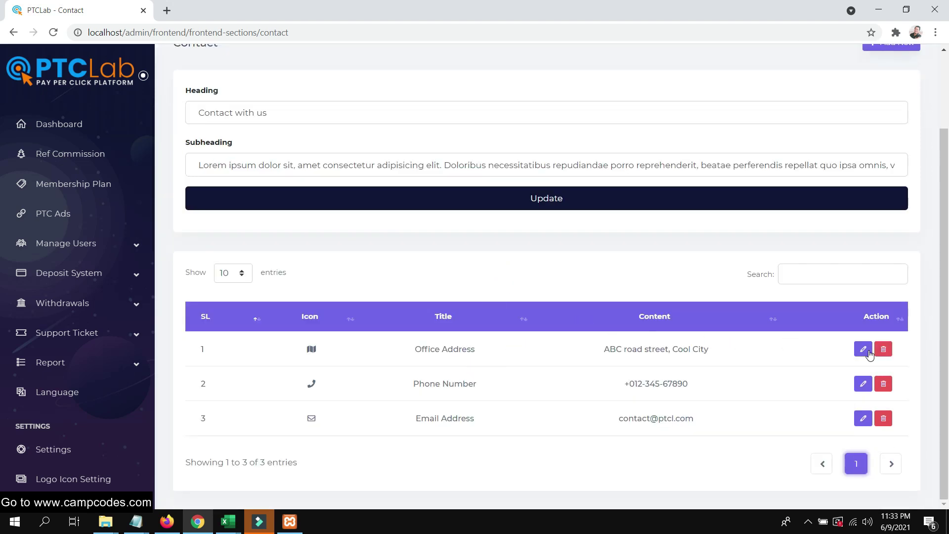
pyautogui.click(863, 350)
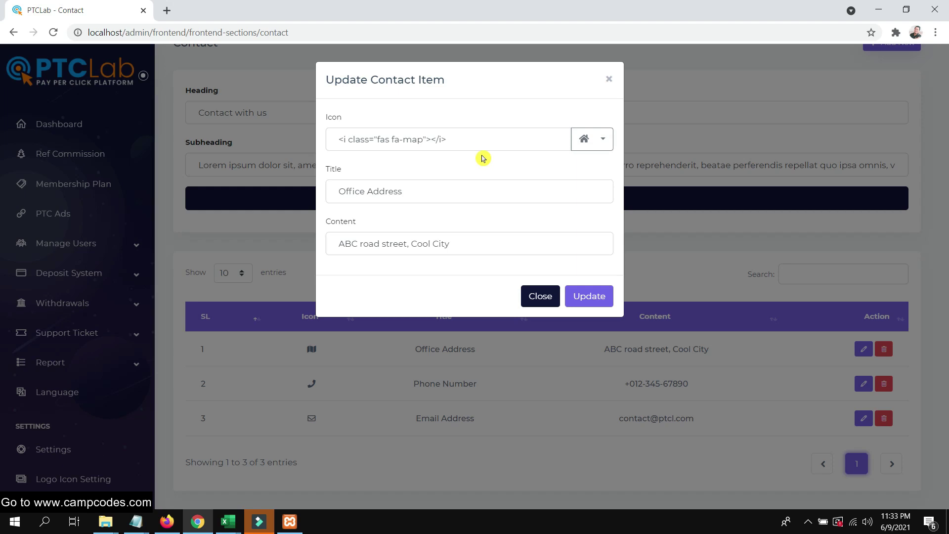
# Replace the Office Address content with "Manila, Philippines" and save the entry.
pyautogui.click(513, 187)
pyautogui.moveTo(378, 191); pyautogui.dragTo(434, 227)
pyautogui.moveTo(494, 240); pyautogui.dragTo(303, 246)
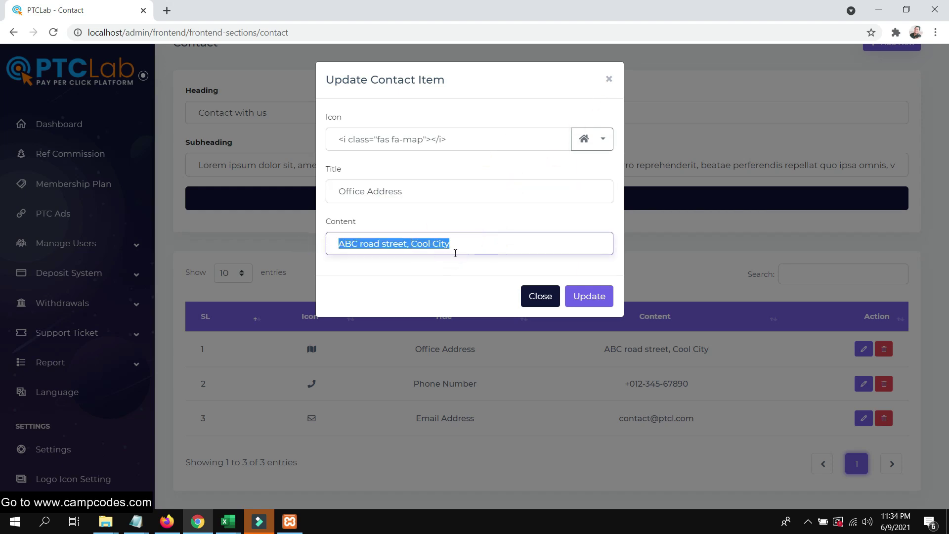
pyautogui.write('Manila, Philippi')
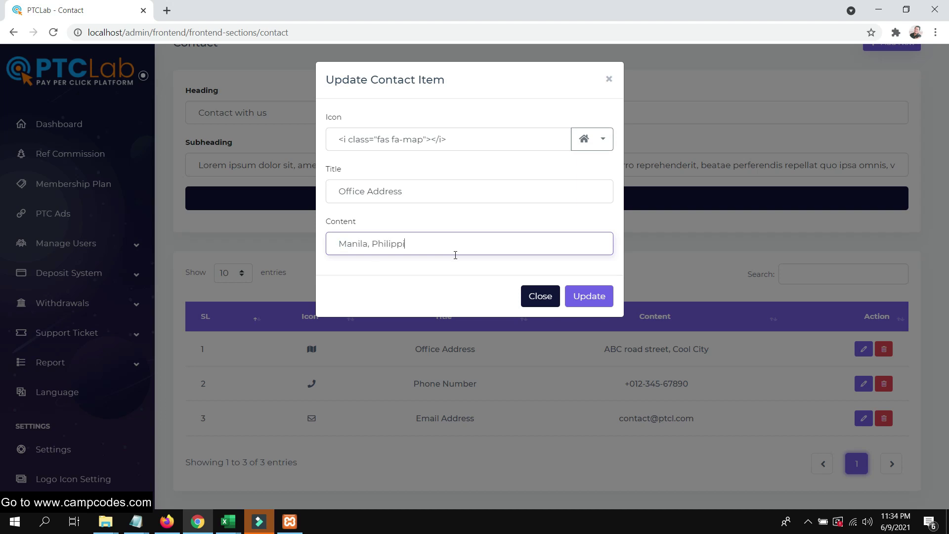
pyautogui.click(589, 297)
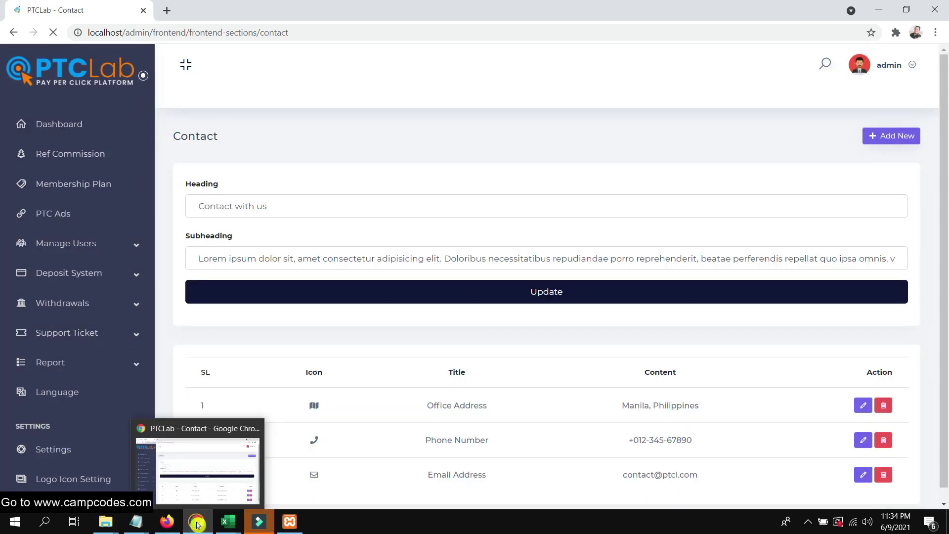
# In Firefox, scroll the home page and open the public About page.
pyautogui.click(167, 522)
pyautogui.scroll(-15, 544, 356)
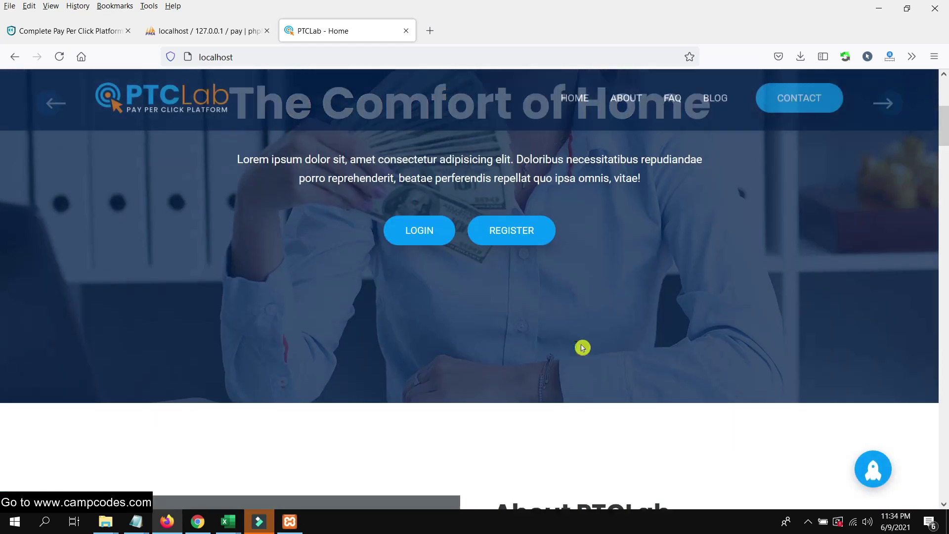
pyautogui.scroll(-20, 907, 339)
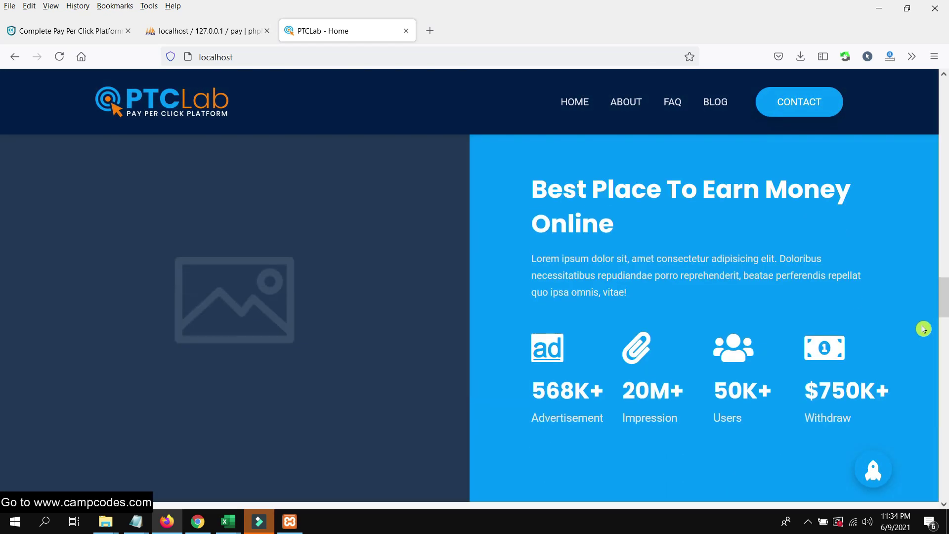
pyautogui.scroll(-12, 945, 369)
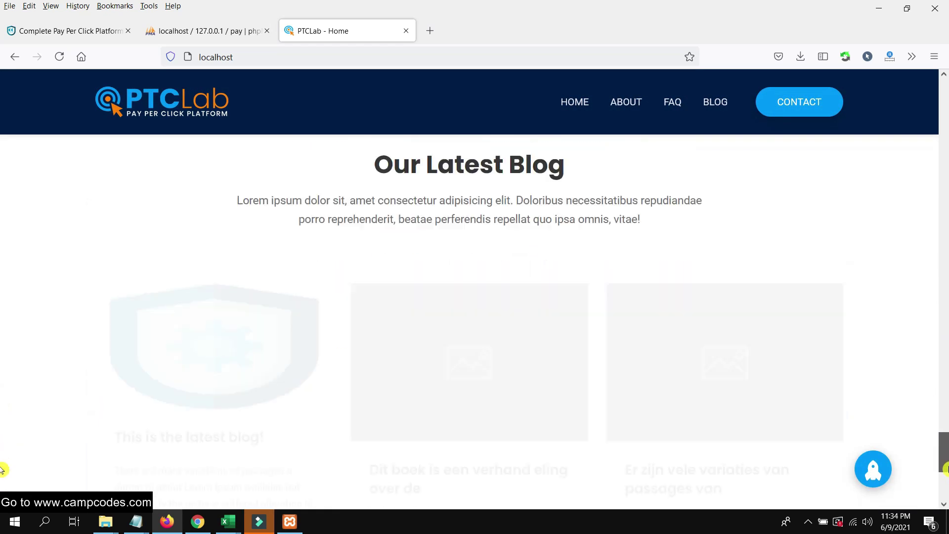
pyautogui.moveTo(946, 505); pyautogui.dragTo(851, 115)
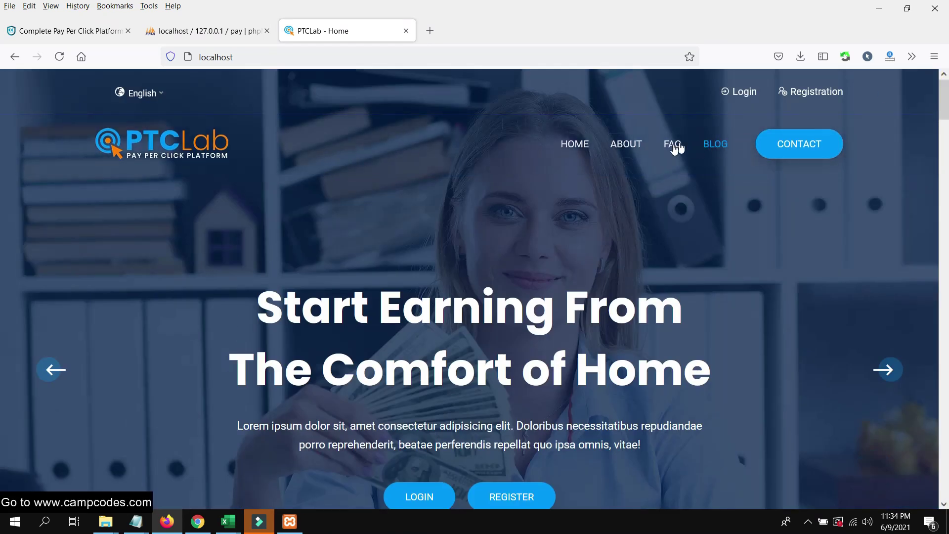
pyautogui.click(628, 144)
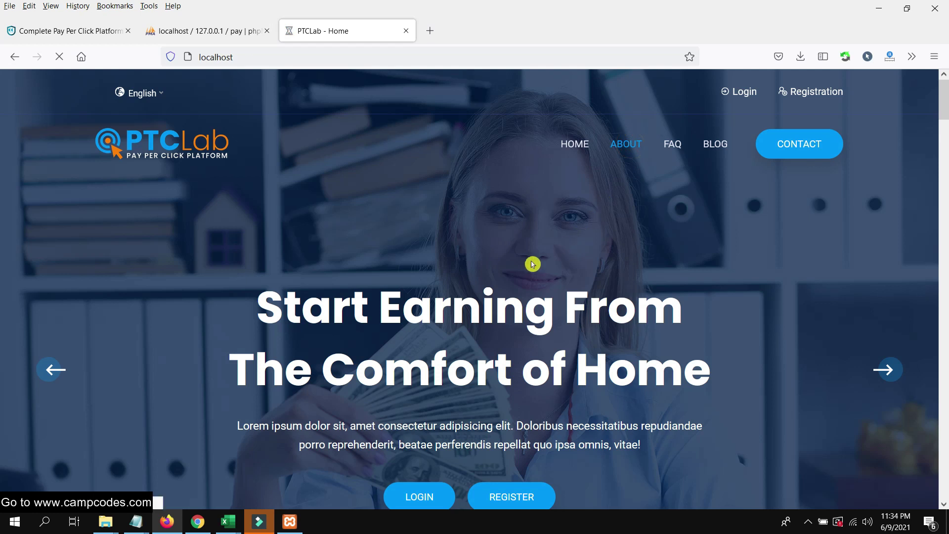
pyautogui.scroll(-5, 494, 240)
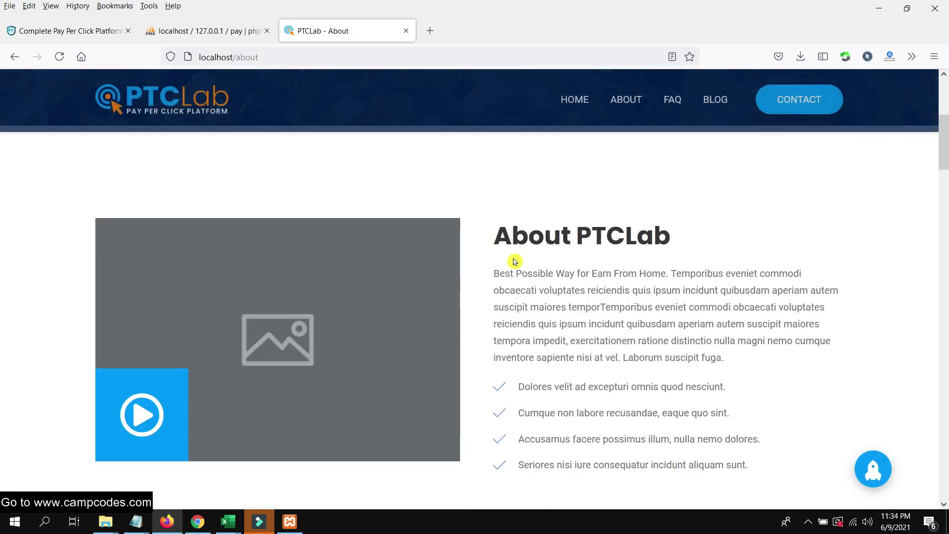
pyautogui.scroll(-8, 519, 258)
pyautogui.scroll(-15, 535, 256)
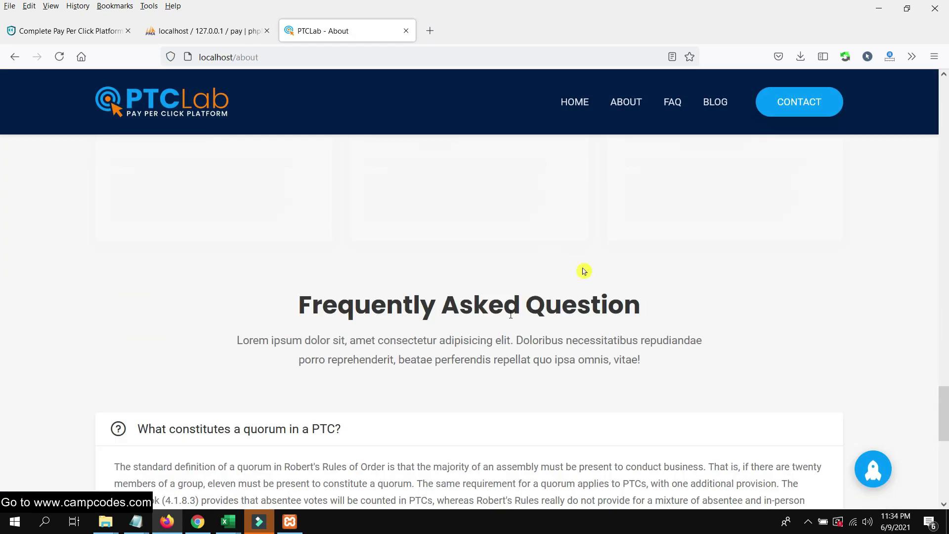
# Open the Contact page and check the Office Address shows "Manila, Philippines".
pyautogui.click(814, 106)
pyautogui.scroll(3, 569, 220)
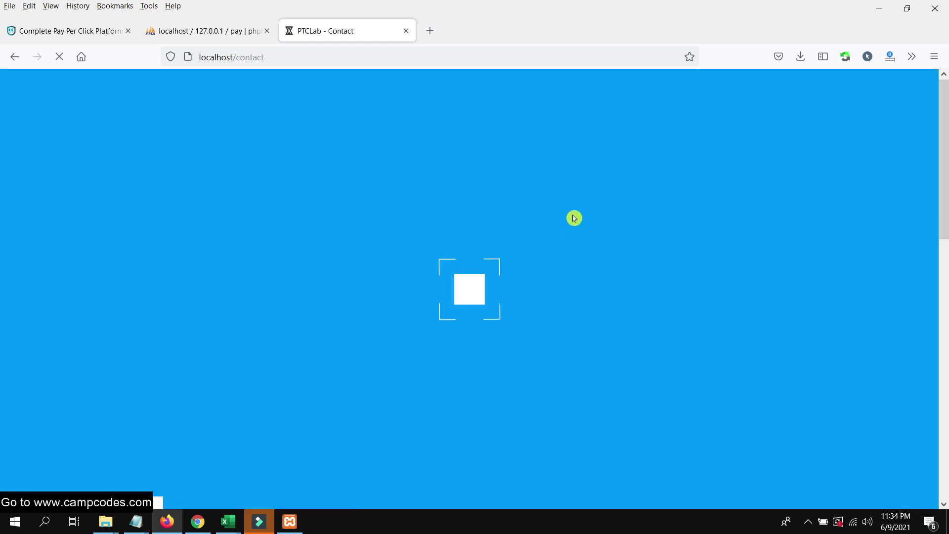
pyautogui.scroll(-5, 570, 218)
pyautogui.moveTo(261, 285); pyautogui.dragTo(168, 288)
pyautogui.scroll(-6, 520, 303)
pyautogui.scroll(1, 489, 299)
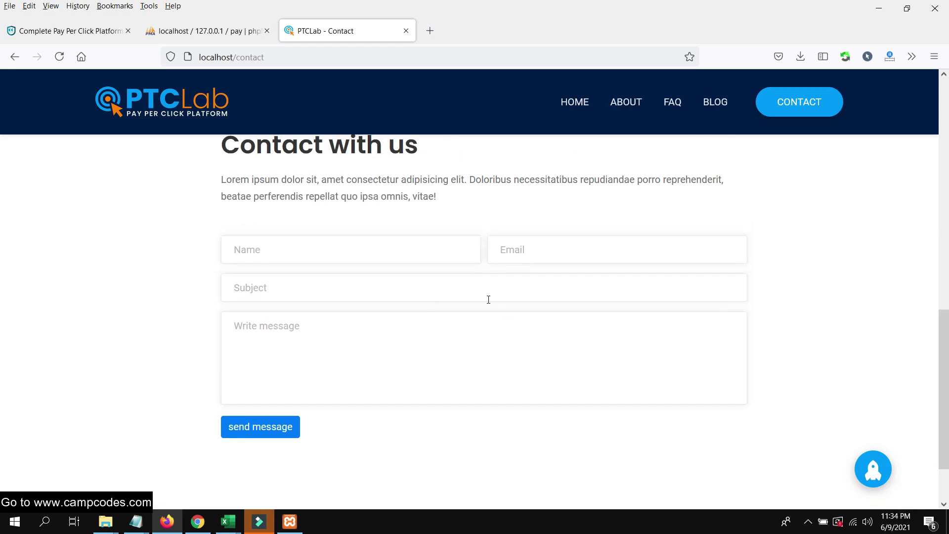
# Submit a contact message titled 'nice site' with the sender's name and saved e-mail address.
pyautogui.click(300, 251)
pyautogui.write('Camp')
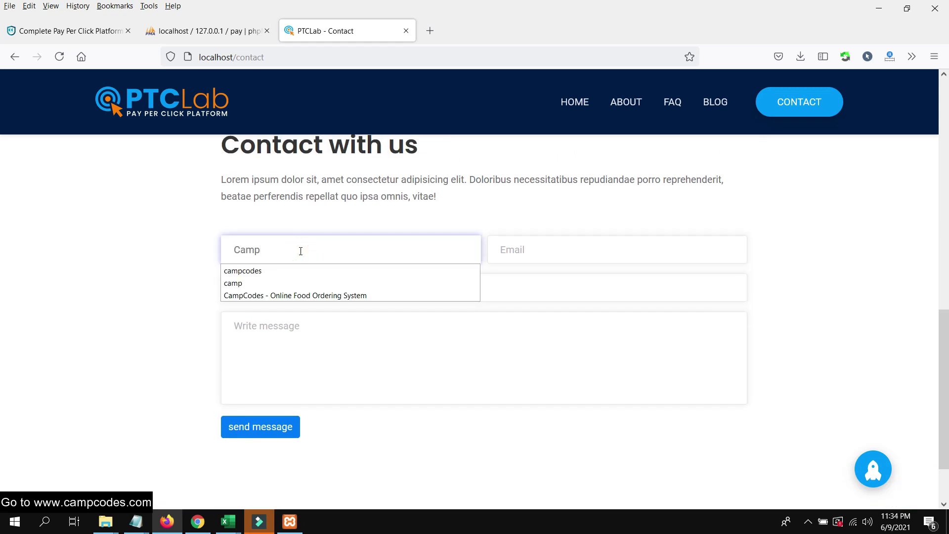
pyautogui.press('Tab')
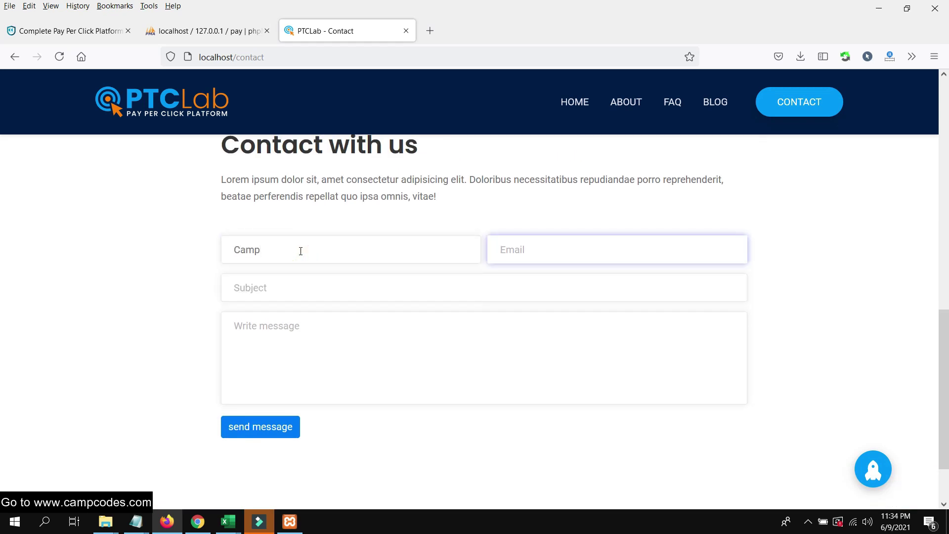
pyautogui.write('cam')
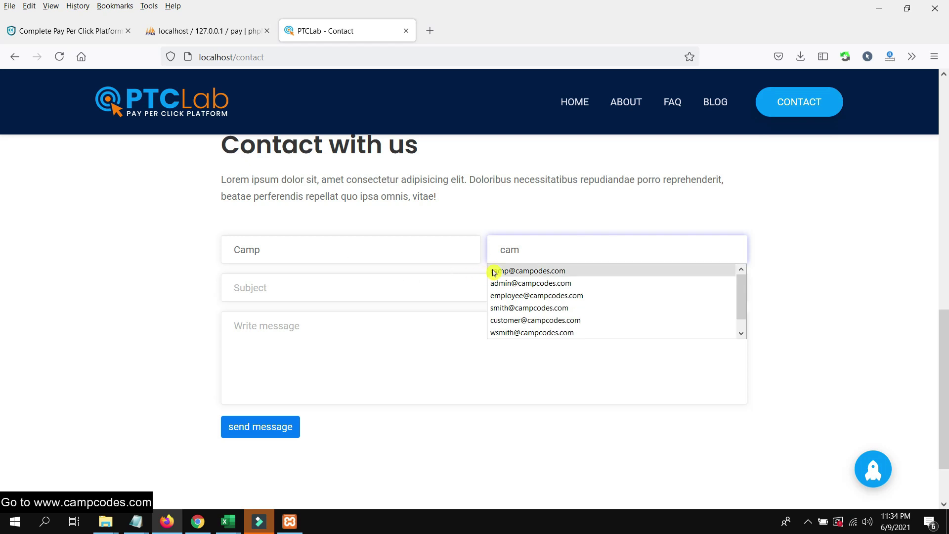
pyautogui.click(493, 270)
pyautogui.click(343, 292)
pyautogui.click(316, 331)
pyautogui.click(312, 297)
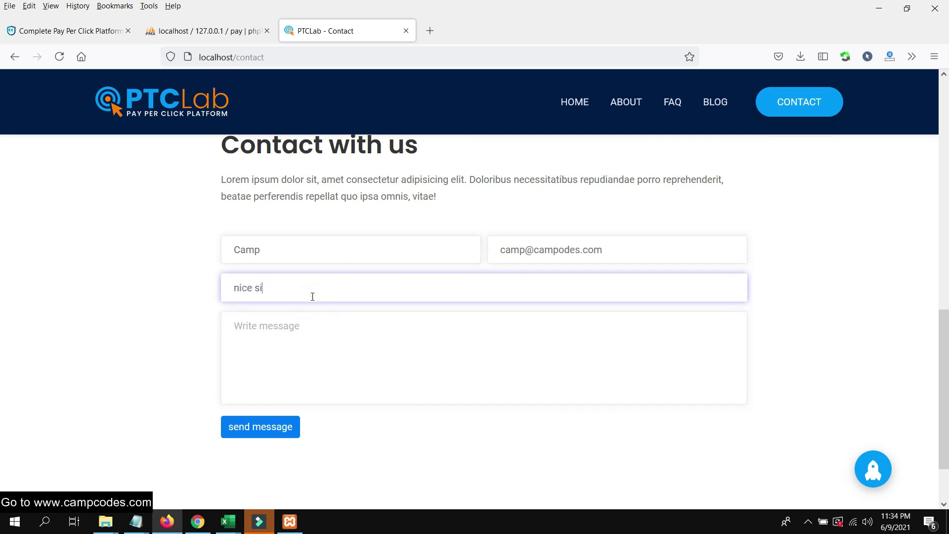
pyautogui.press('Tab')
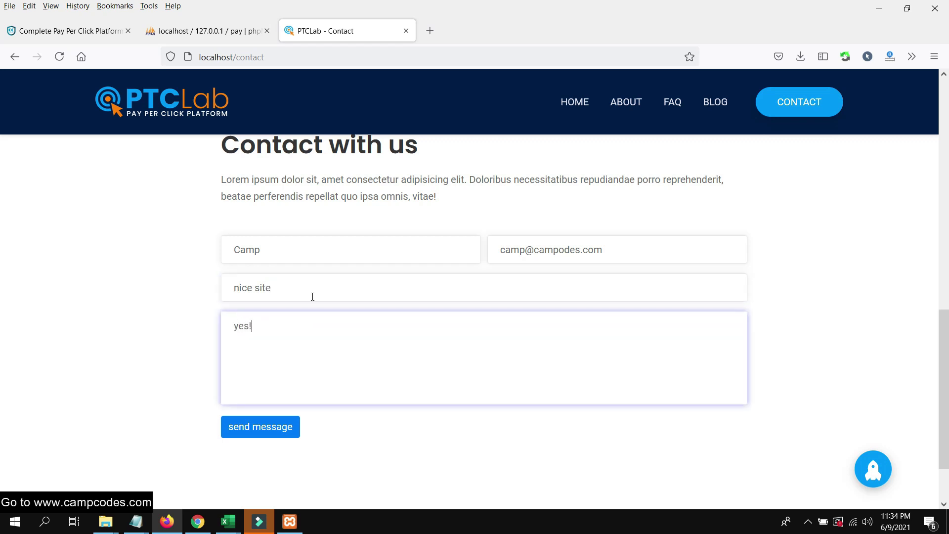
pyautogui.click(281, 426)
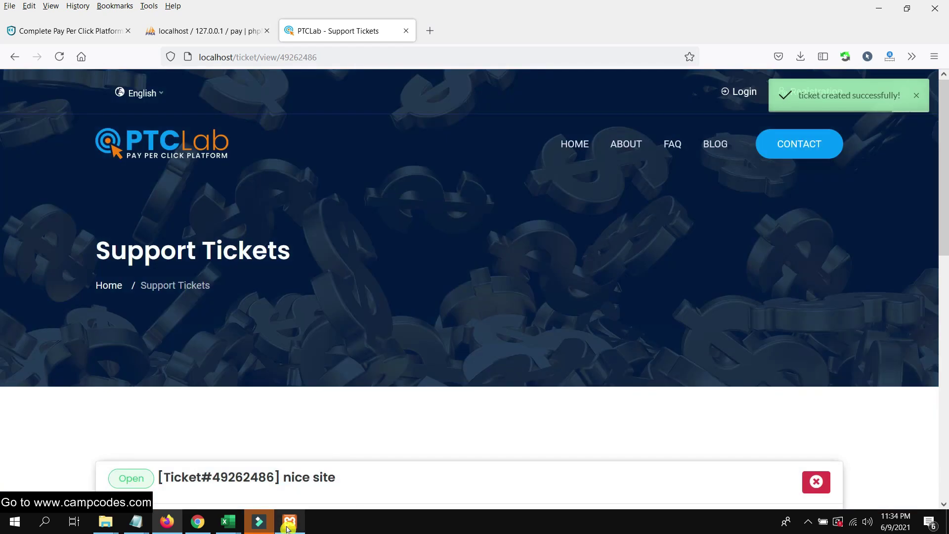
# Leave the new support ticket and return to the admin Contact section page.
pyautogui.scroll(-4, 371, 440)
pyautogui.moveTo(354, 281); pyautogui.dragTo(159, 303)
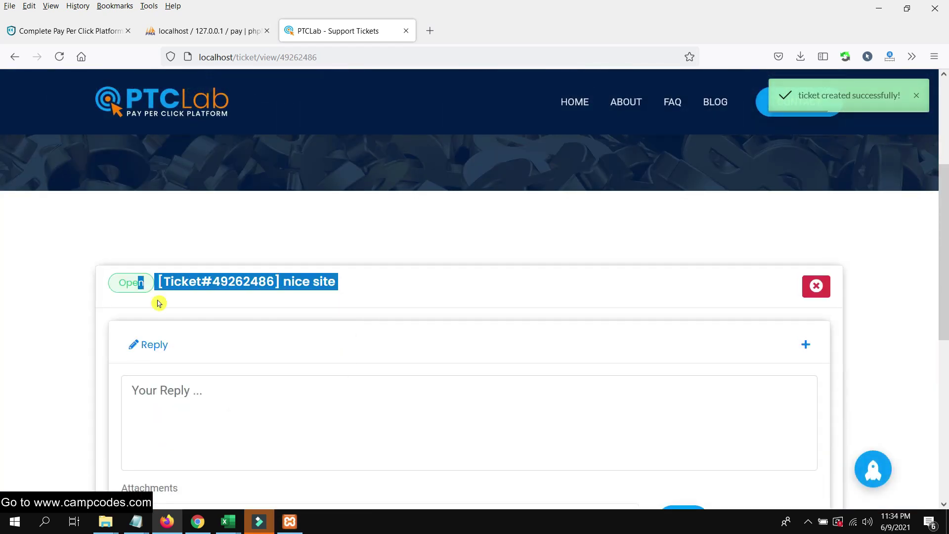
pyautogui.click(290, 522)
pyautogui.click(289, 522)
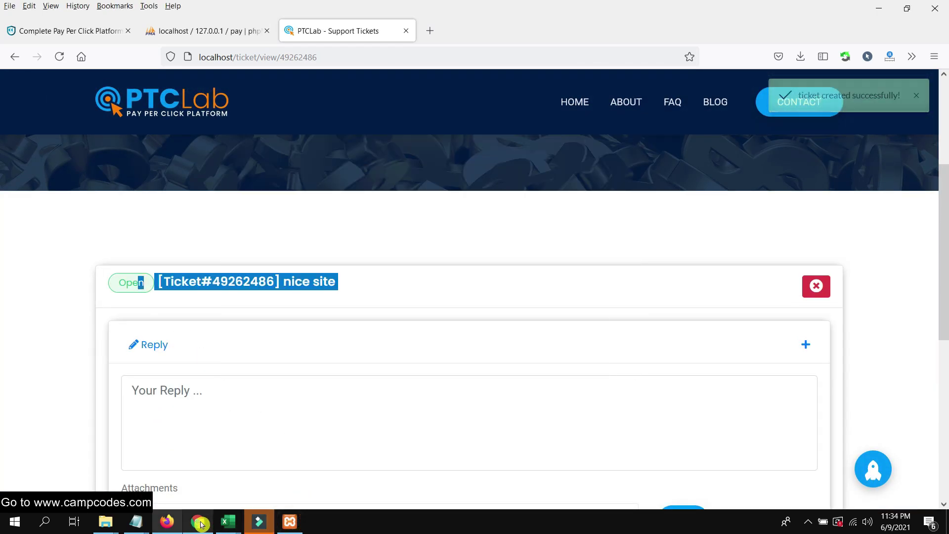
pyautogui.click(197, 522)
pyautogui.scroll(-12, 59, 356)
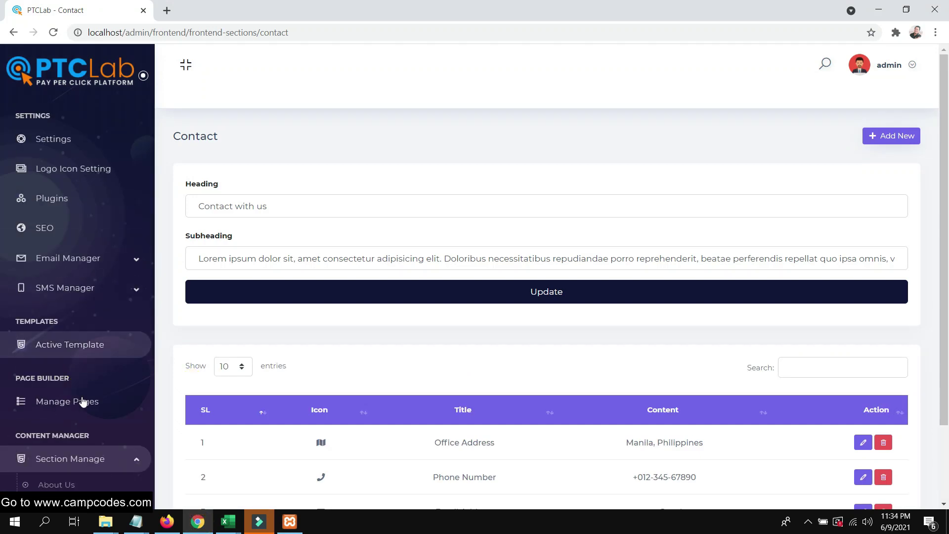
# Change the Copyright section text to 'Copyright © 2021 CampCodes. All Rights Reserved.' and update it.
pyautogui.scroll(-2, 98, 401)
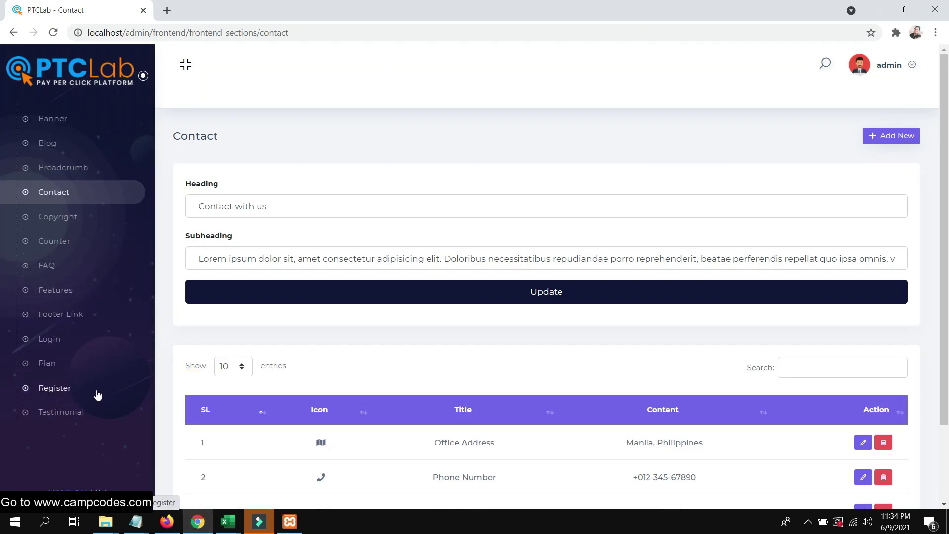
pyautogui.click(68, 227)
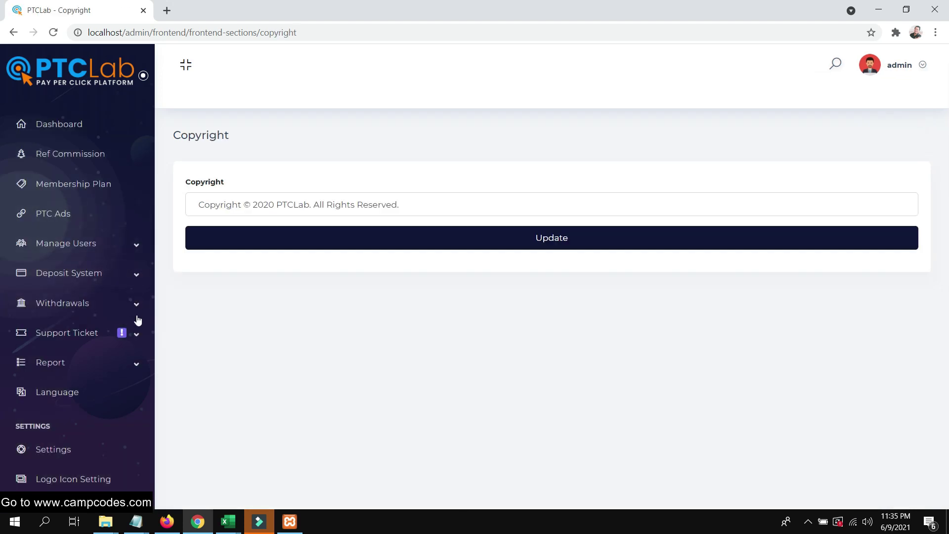
pyautogui.click(281, 205)
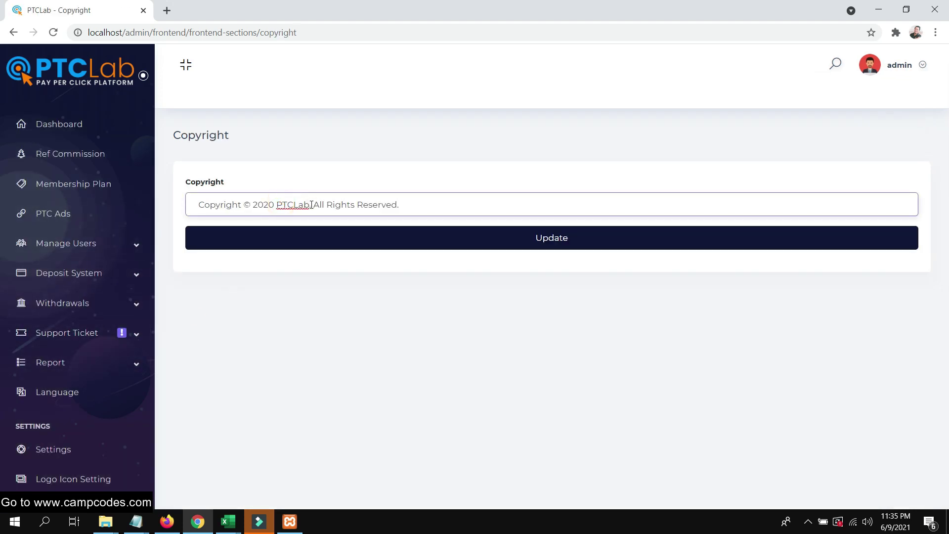
pyautogui.press('BackSpace')
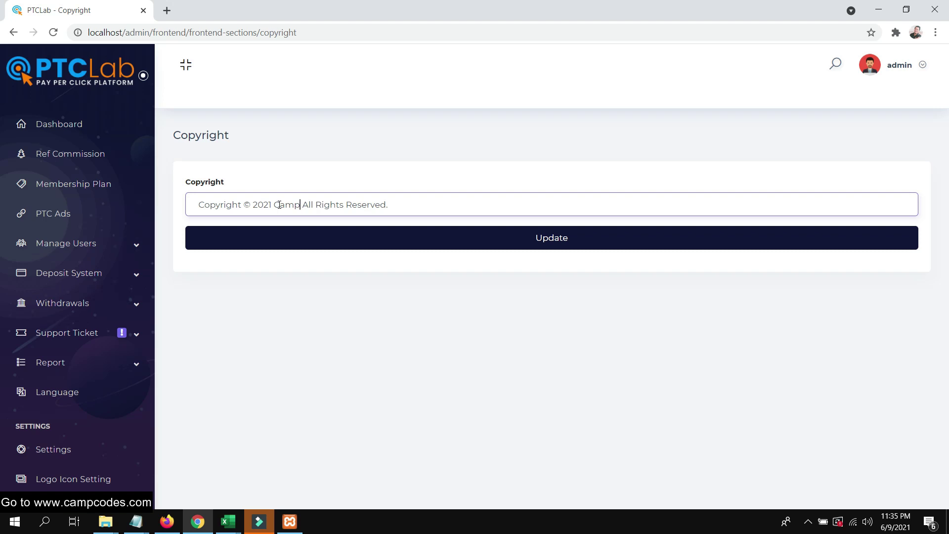
pyautogui.click(506, 231)
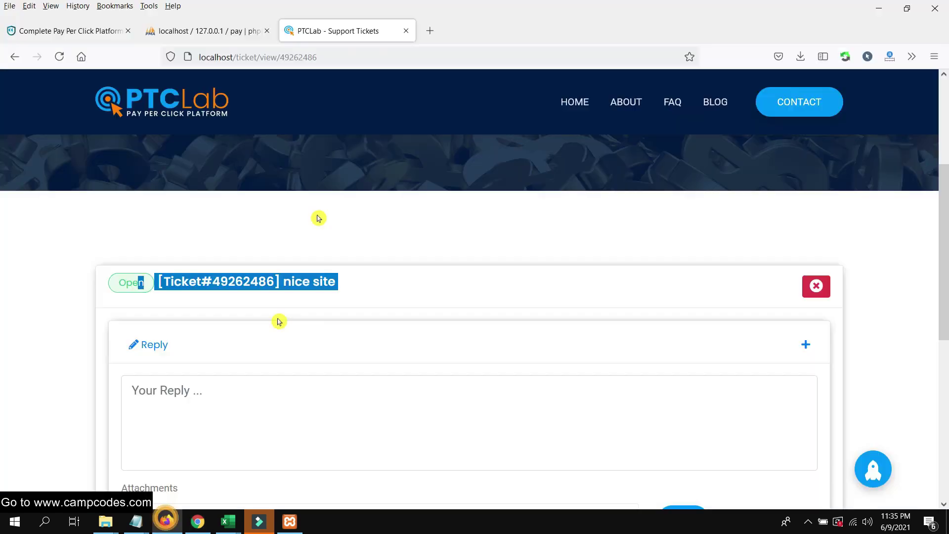
# Reload the user's support ticket page in Firefox.
pyautogui.hotkey('alt', 'Tab')
pyautogui.rightClick(340, 38)
pyautogui.click(364, 64)
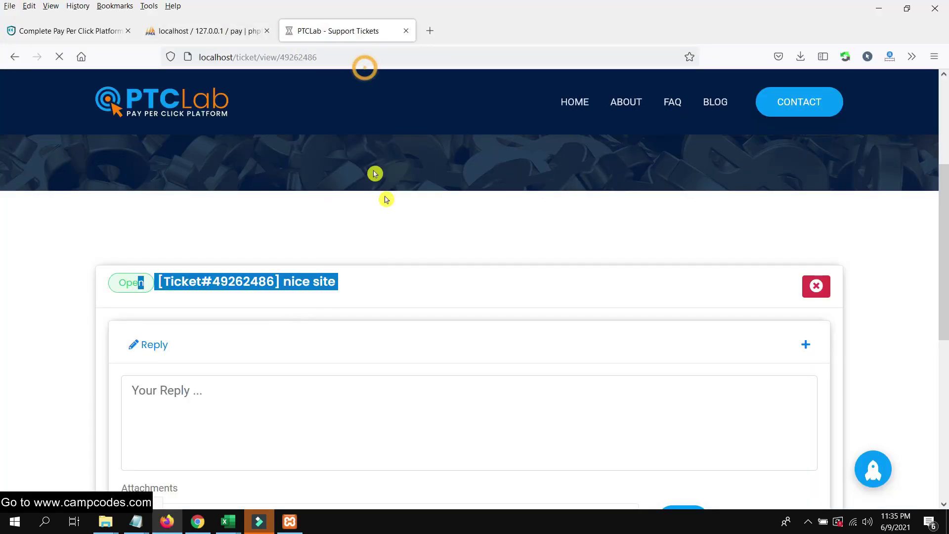
# Check that the live footer shows the 2021 CampCodes copyright, then return to the admin Copyright page.
pyautogui.scroll(-5, 393, 208)
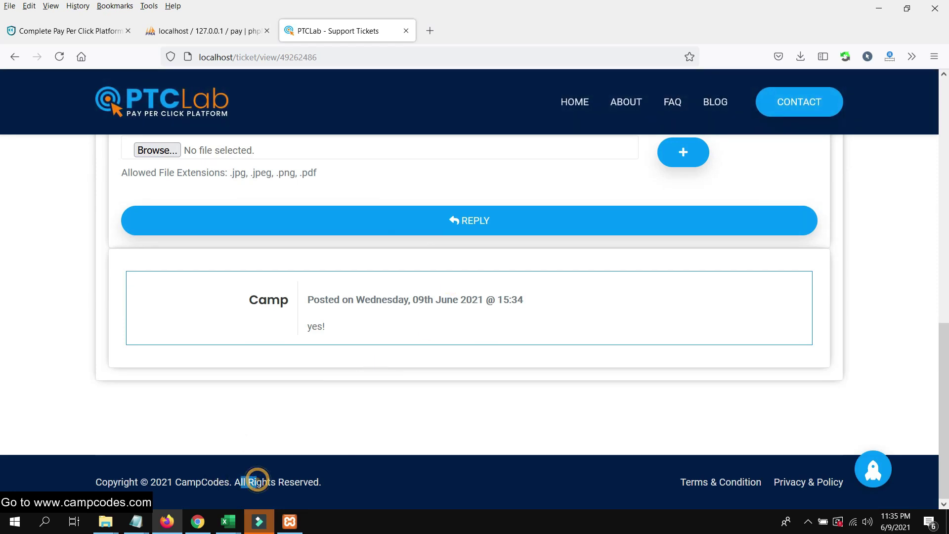
pyautogui.click(197, 522)
pyautogui.scroll(-5, 91, 424)
pyautogui.scroll(-5, 109, 398)
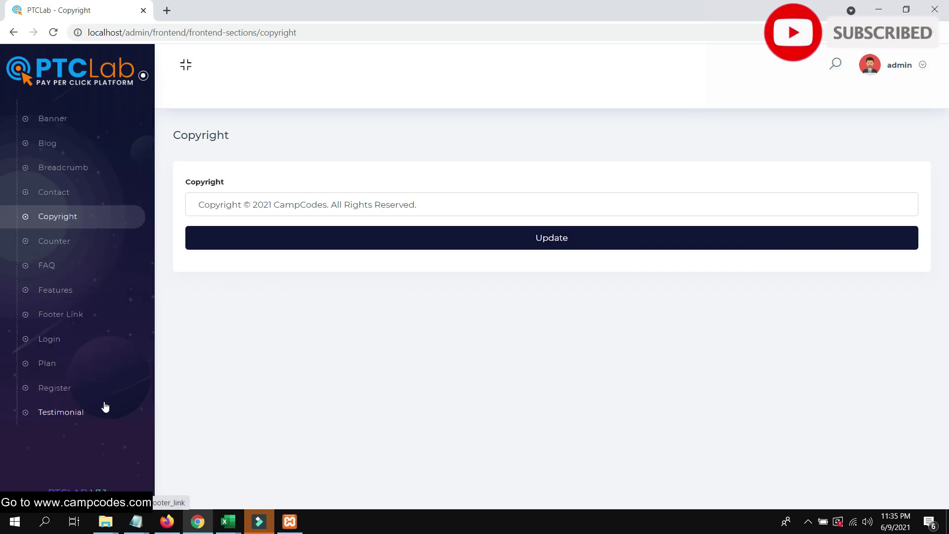
# Open the Counter section and look over its heading.
pyautogui.click(58, 247)
pyautogui.click(235, 239)
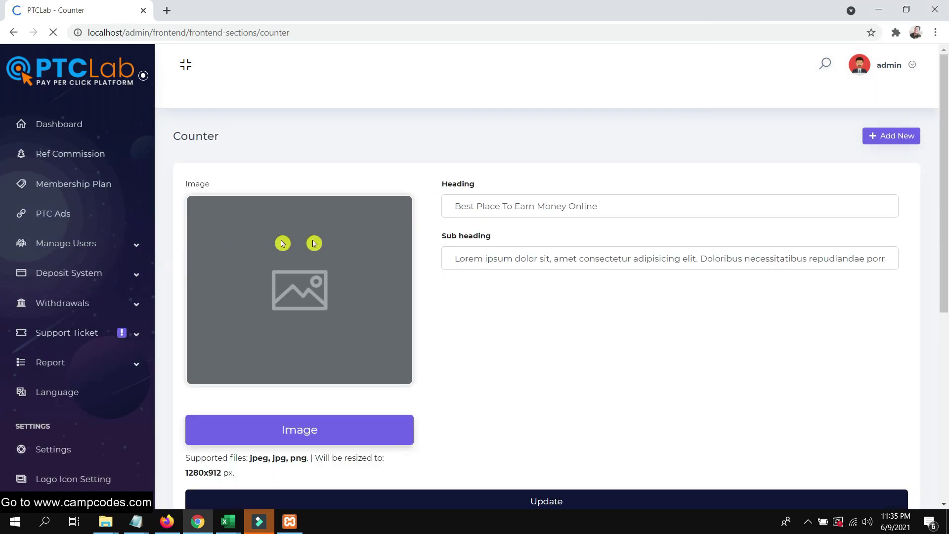
pyautogui.scroll(-5, 556, 258)
pyautogui.scroll(5, 552, 257)
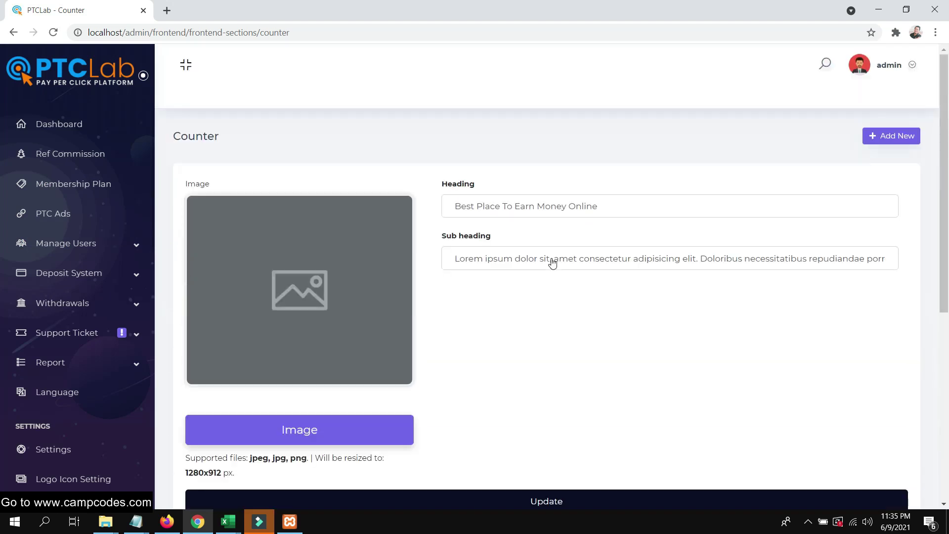
pyautogui.moveTo(615, 206); pyautogui.dragTo(461, 206)
pyautogui.click(577, 300)
pyautogui.scroll(-5, 574, 302)
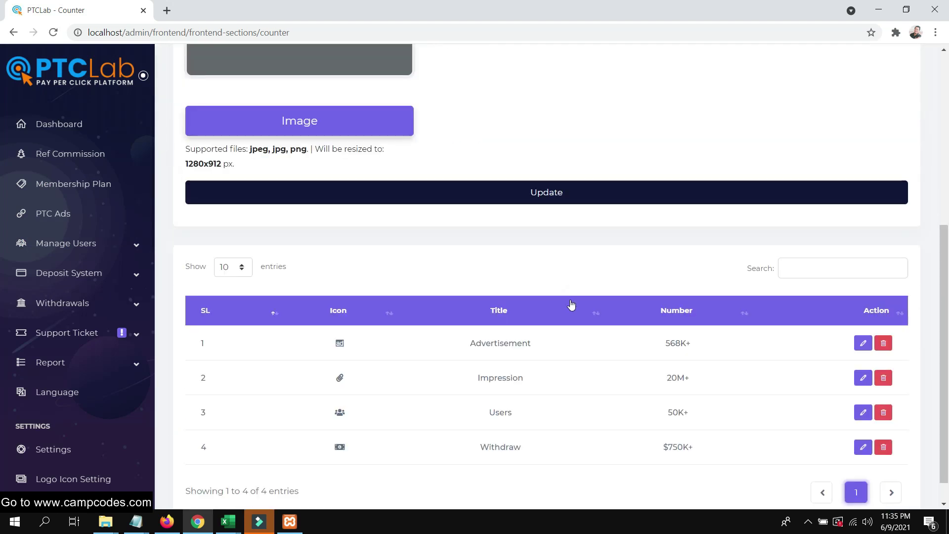
# Review the Advertisement, Users and Withdraw counter entries, then move on to the FAQ section.
pyautogui.doubleClick(499, 314)
pyautogui.click(530, 344)
pyautogui.scroll(5, 488, 318)
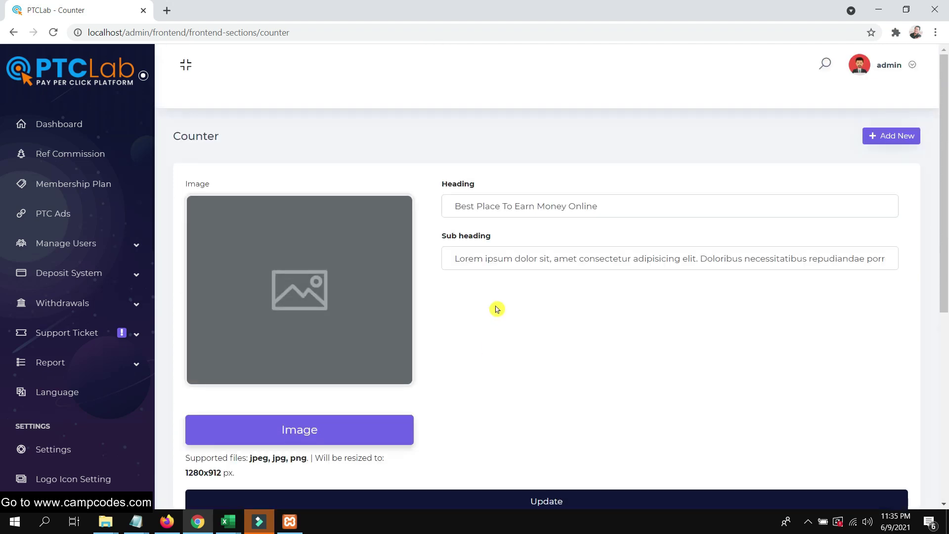
pyautogui.scroll(-5, 497, 309)
pyautogui.doubleClick(509, 384)
pyautogui.moveTo(539, 412); pyautogui.dragTo(536, 409)
pyautogui.click(553, 395)
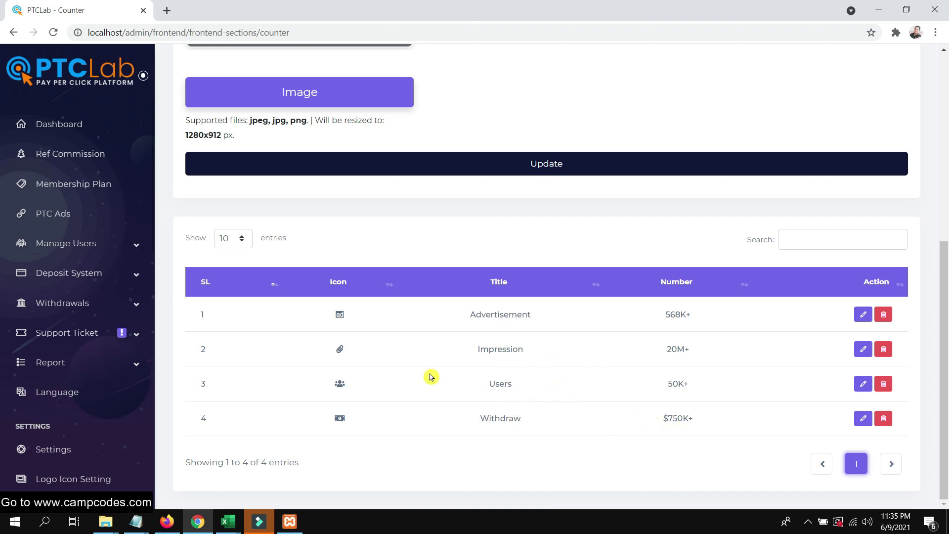
pyautogui.scroll(-10, 117, 377)
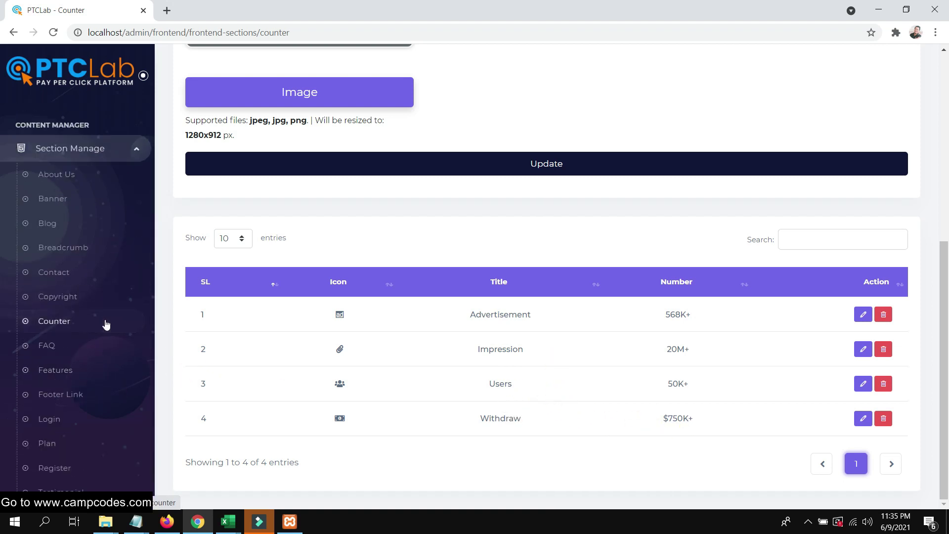
pyautogui.scroll(2, 140, 323)
pyautogui.scroll(-4, 133, 336)
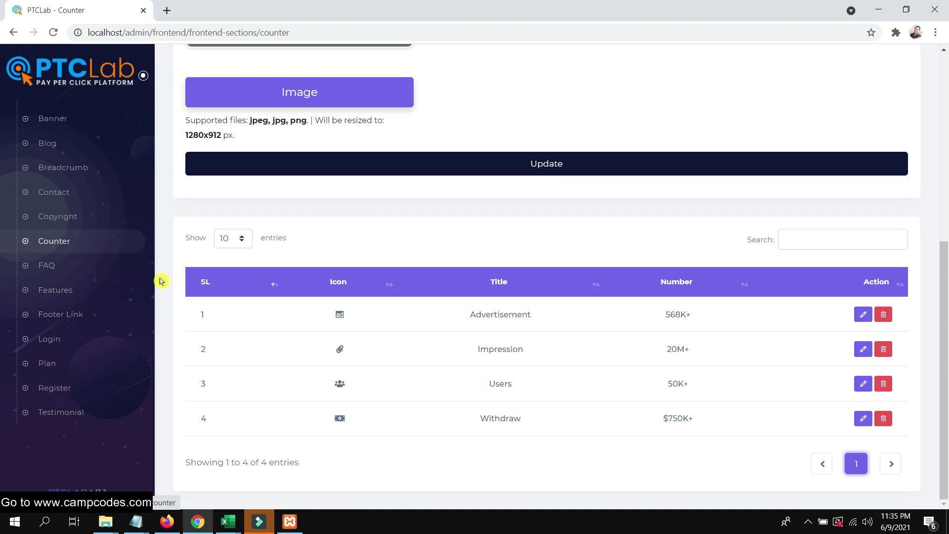
pyautogui.click(44, 265)
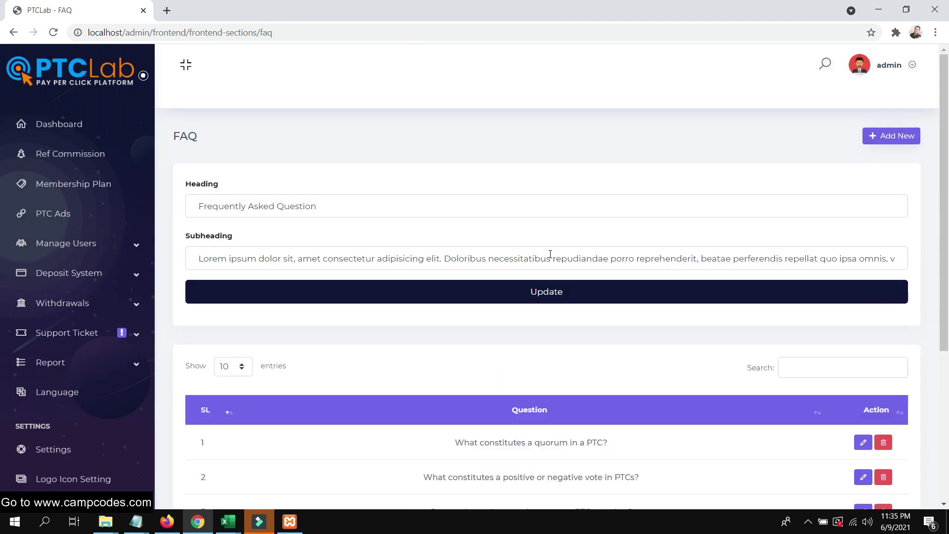
# Scroll through the seven admin FAQ questions, then open the public FAQ page in Firefox.
pyautogui.scroll(-3, 550, 267)
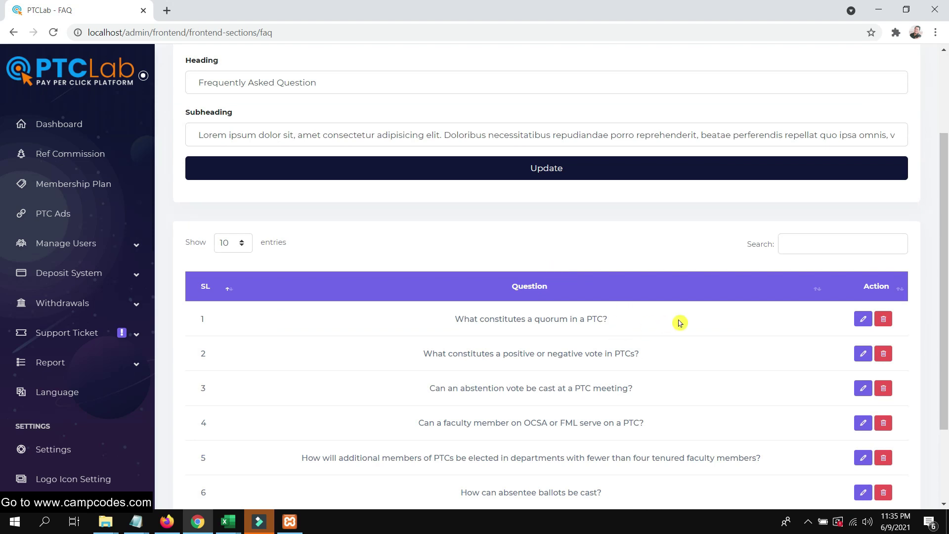
pyautogui.scroll(-2, 625, 325)
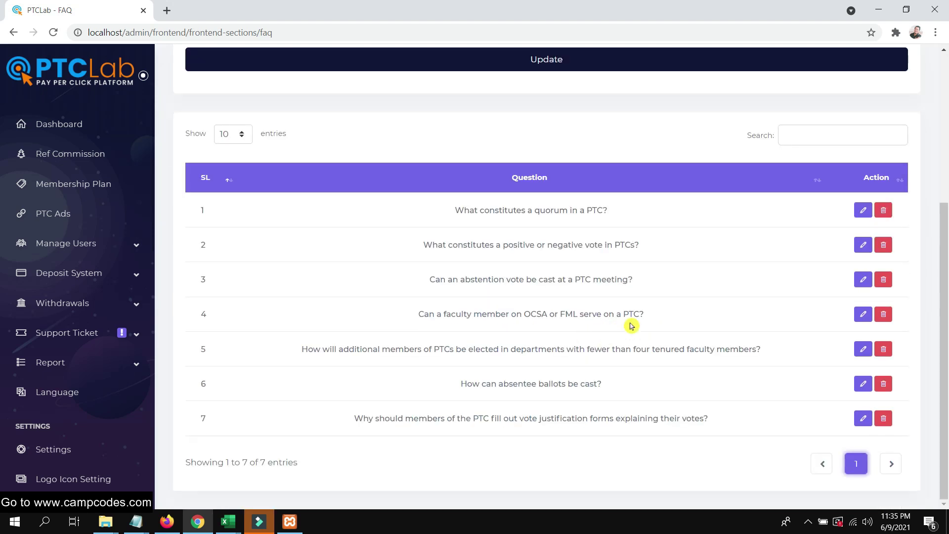
pyautogui.scroll(1, 637, 222)
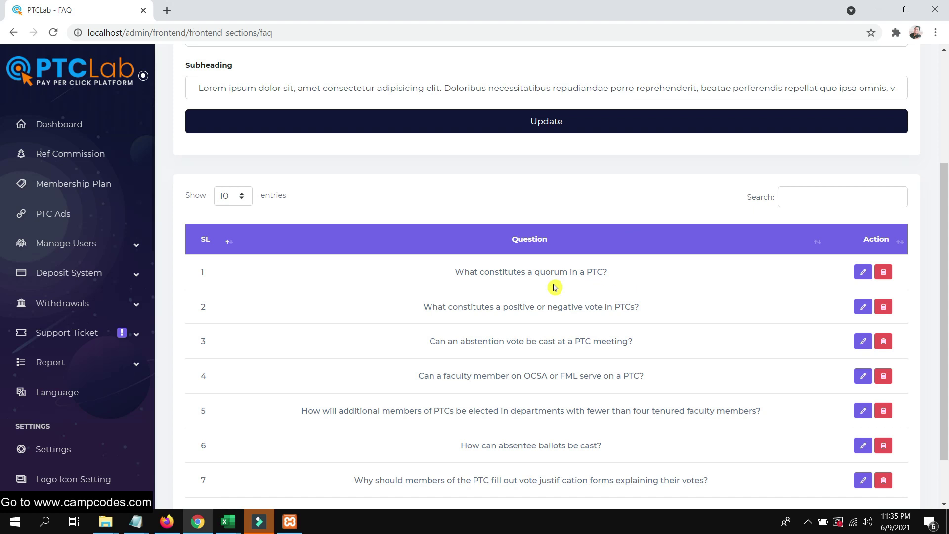
pyautogui.click(167, 522)
pyautogui.scroll(2, 558, 138)
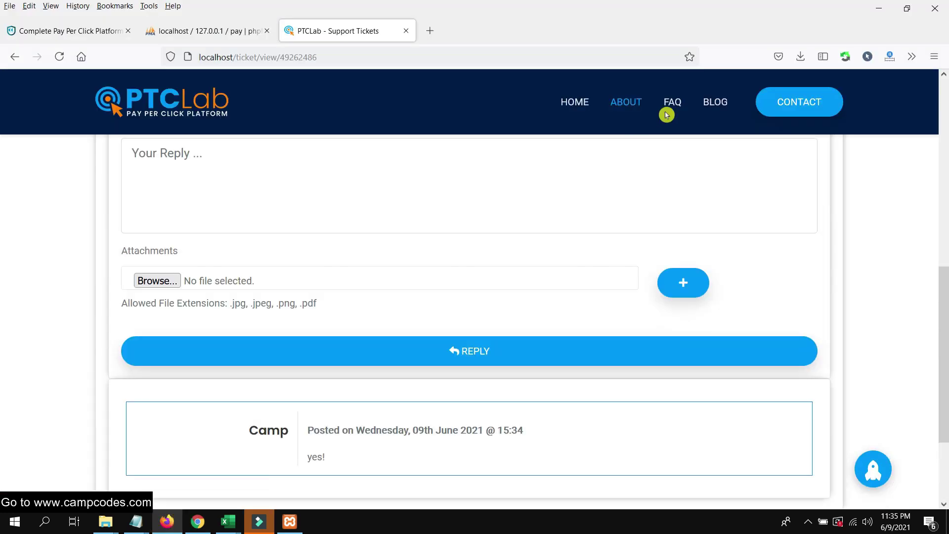
pyautogui.click(683, 107)
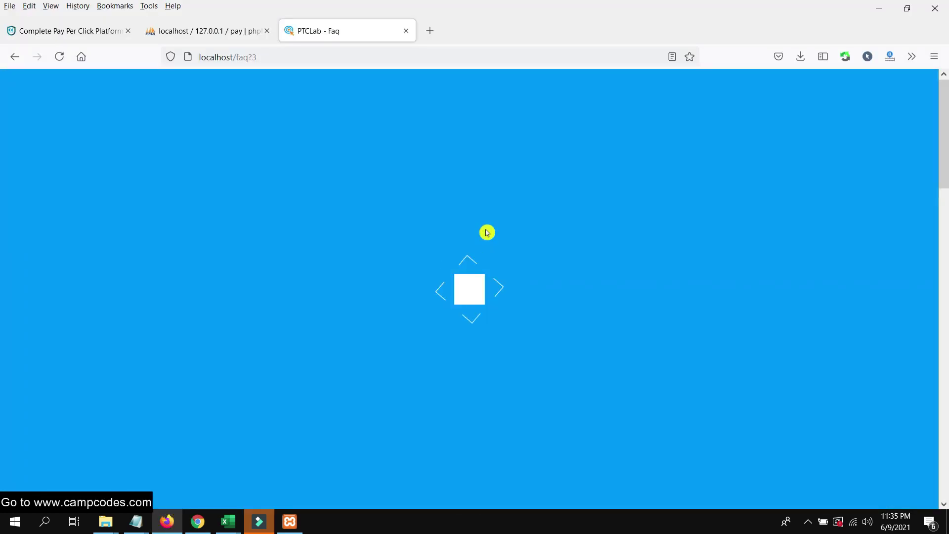
# Prepend 'Test.' on its own line to the first FAQ answer and save it.
pyautogui.scroll(-7, 500, 241)
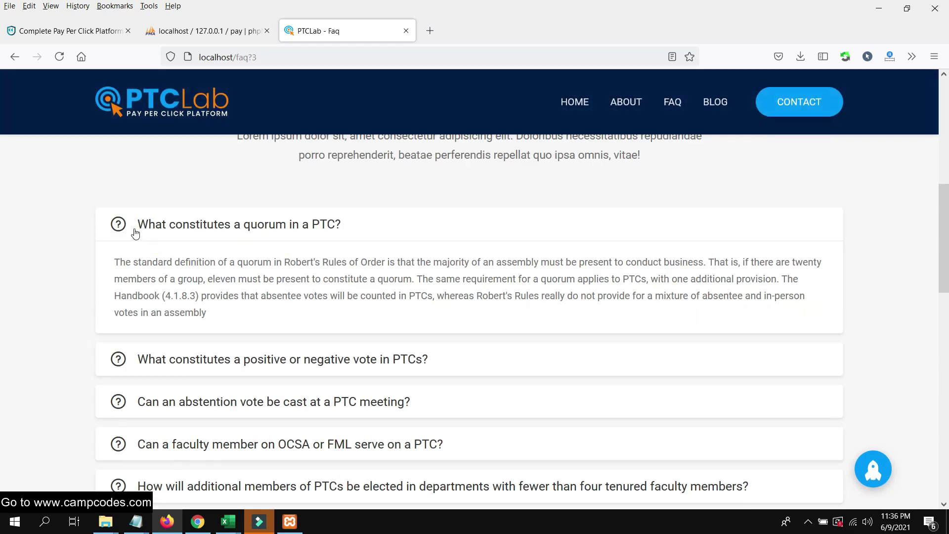
pyautogui.moveTo(124, 267); pyautogui.dragTo(303, 302)
pyautogui.click(307, 313)
pyautogui.click(197, 522)
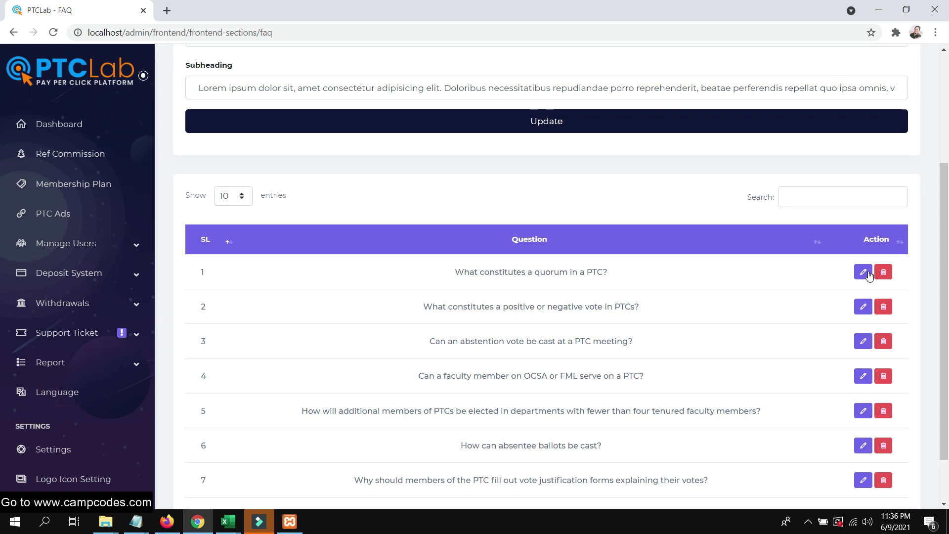
pyautogui.click(864, 272)
pyautogui.click(338, 190)
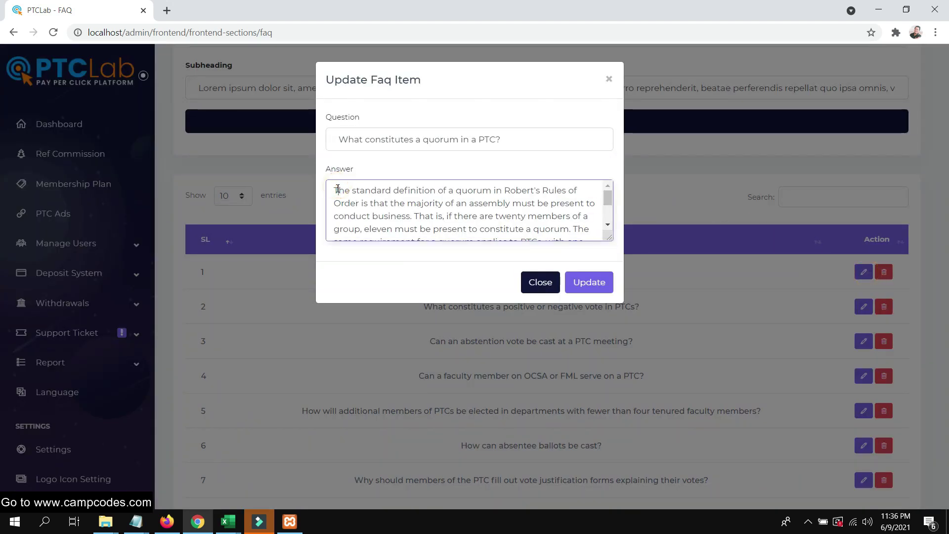
pyautogui.write('Tes')
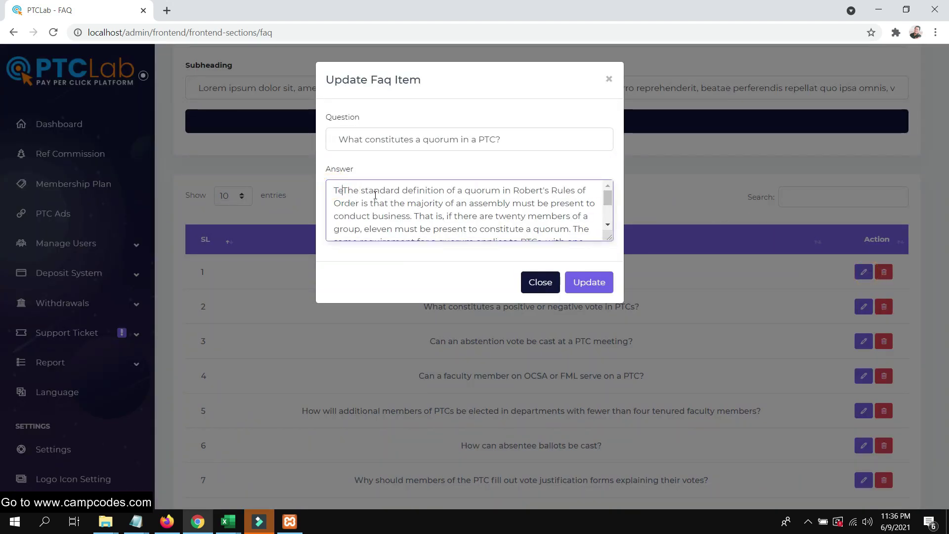
pyautogui.write('t.')
pyautogui.press('Return')
pyautogui.click(607, 282)
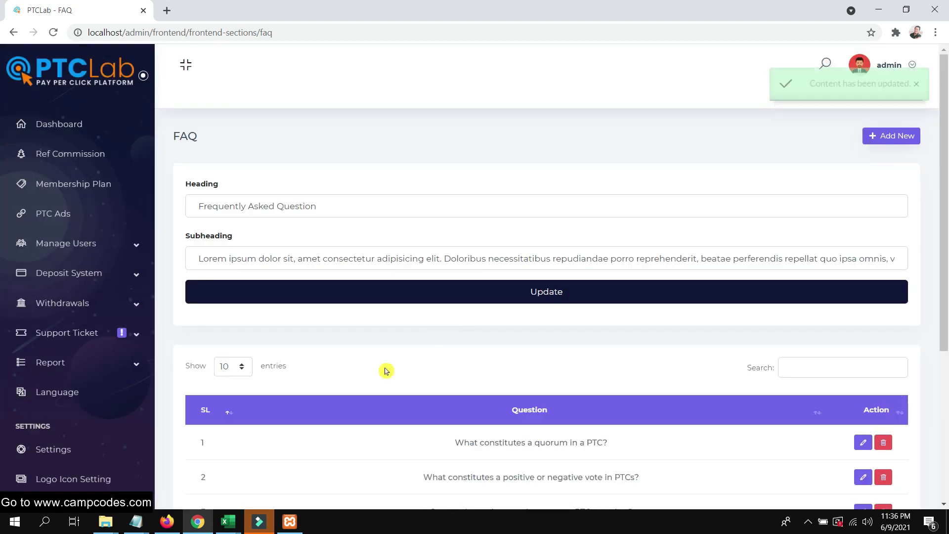
# Reload the public FAQ page to confirm the first answer begins with 'Test.', then return to admin.
pyautogui.hotkey('alt', 'Tab')
pyautogui.rightClick(303, 37)
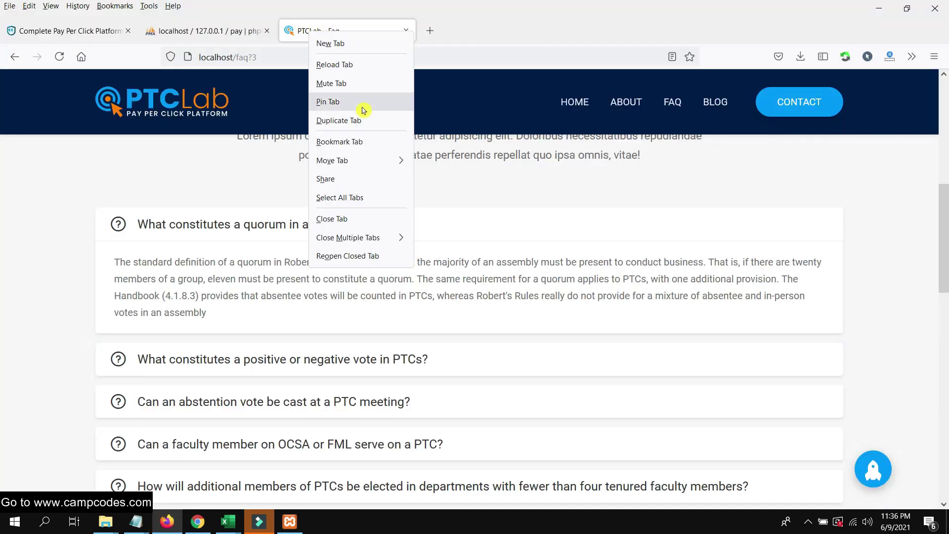
pyautogui.click(351, 65)
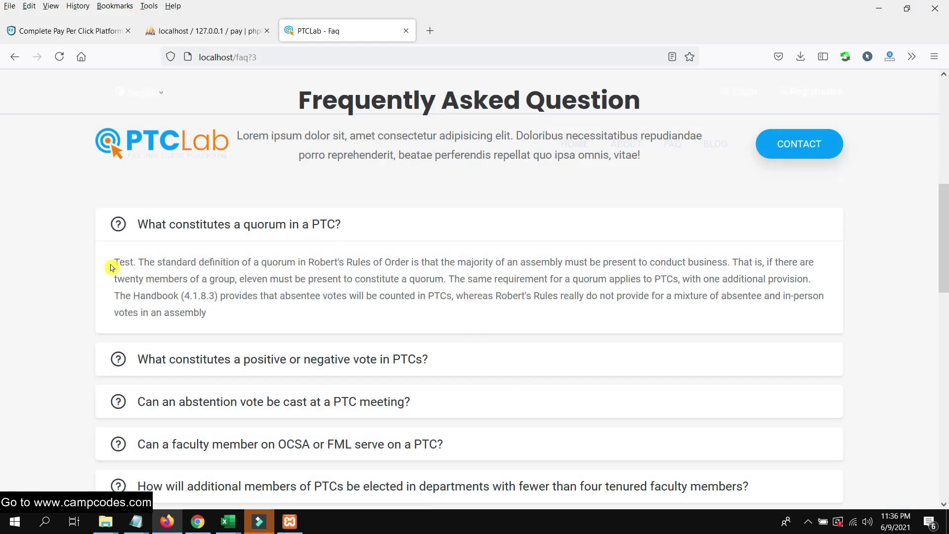
pyautogui.moveTo(111, 267); pyautogui.dragTo(135, 263)
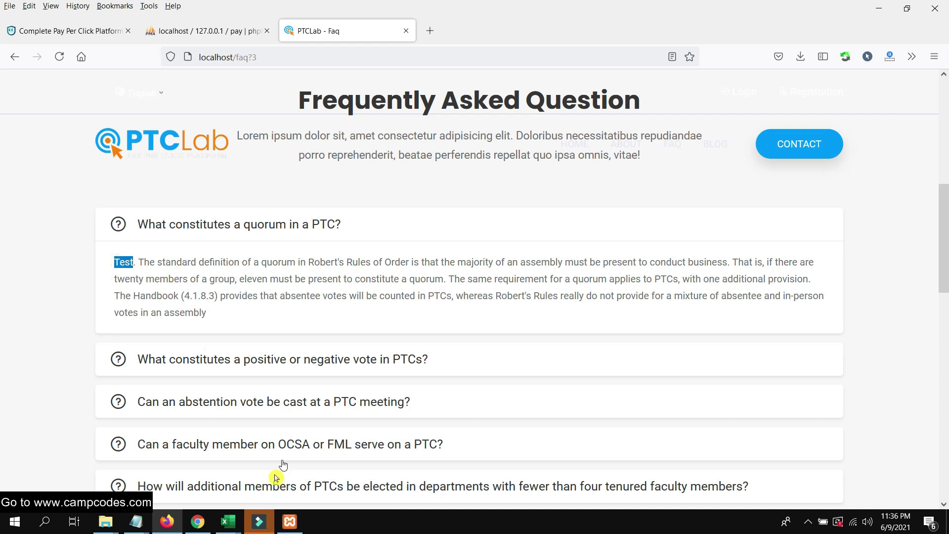
pyautogui.click(198, 522)
pyautogui.scroll(-14, 35, 377)
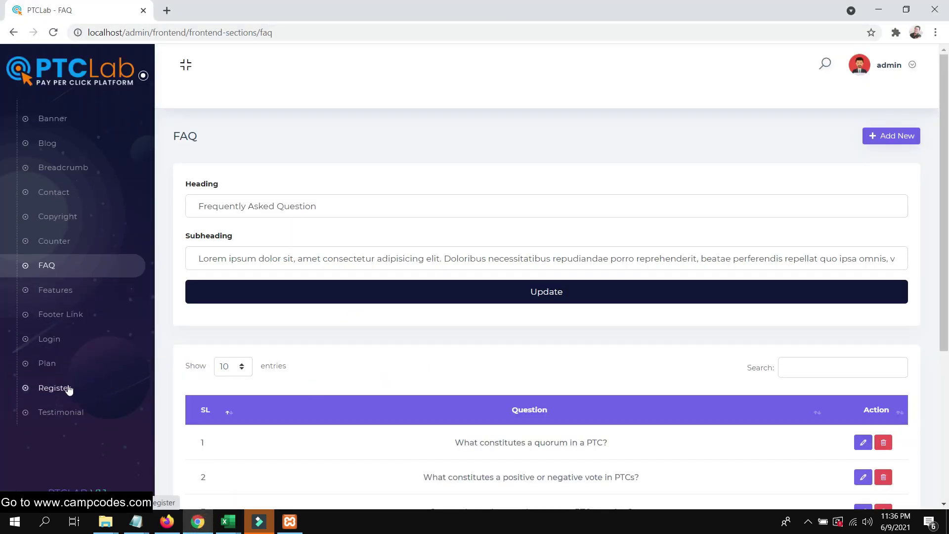
# Look over the Login, Plan, Register and Testimonial section settings.
pyautogui.click(51, 340)
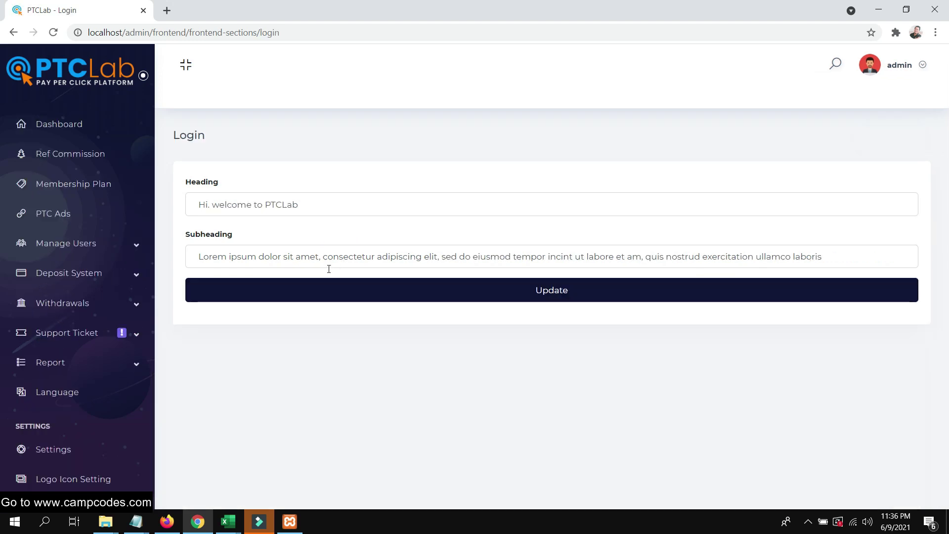
pyautogui.scroll(-12, 74, 346)
pyautogui.click(56, 361)
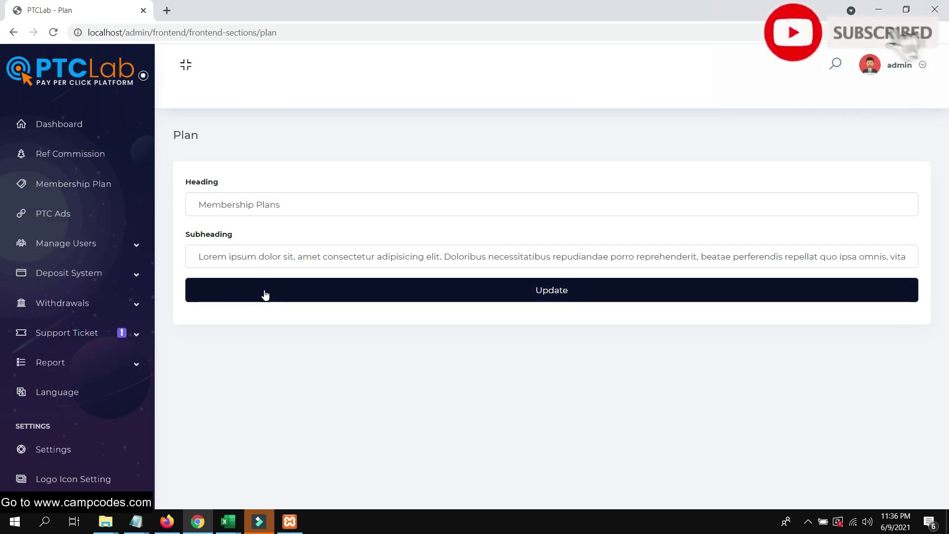
pyautogui.scroll(-12, 75, 420)
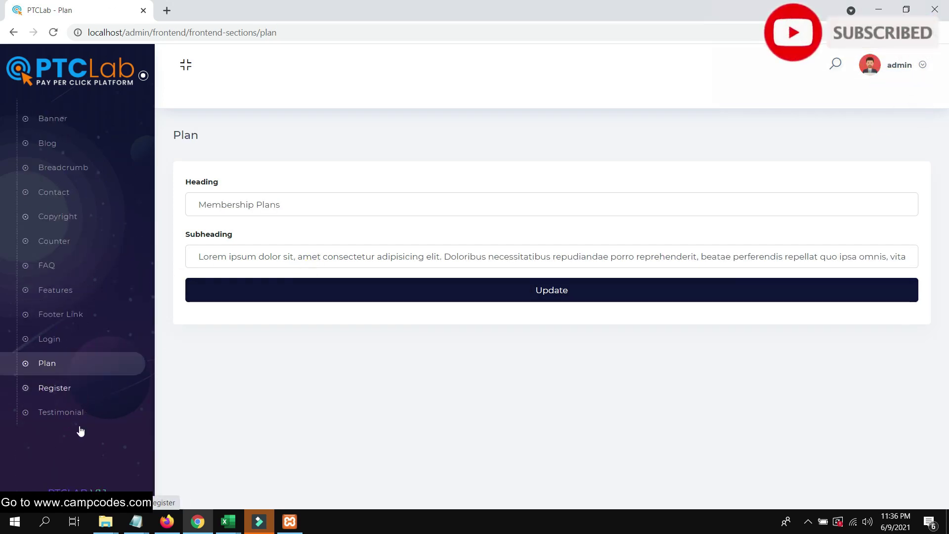
pyautogui.click(58, 389)
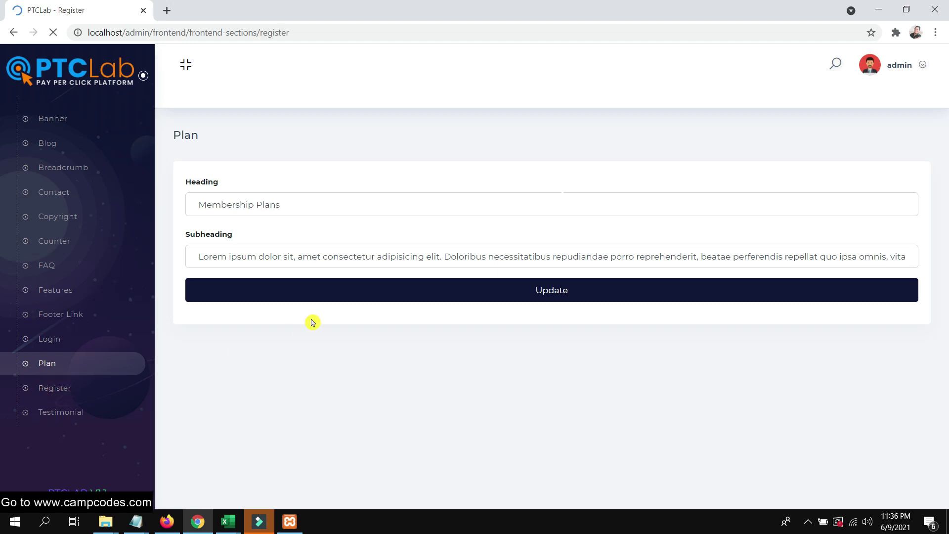
pyautogui.scroll(-10, 74, 421)
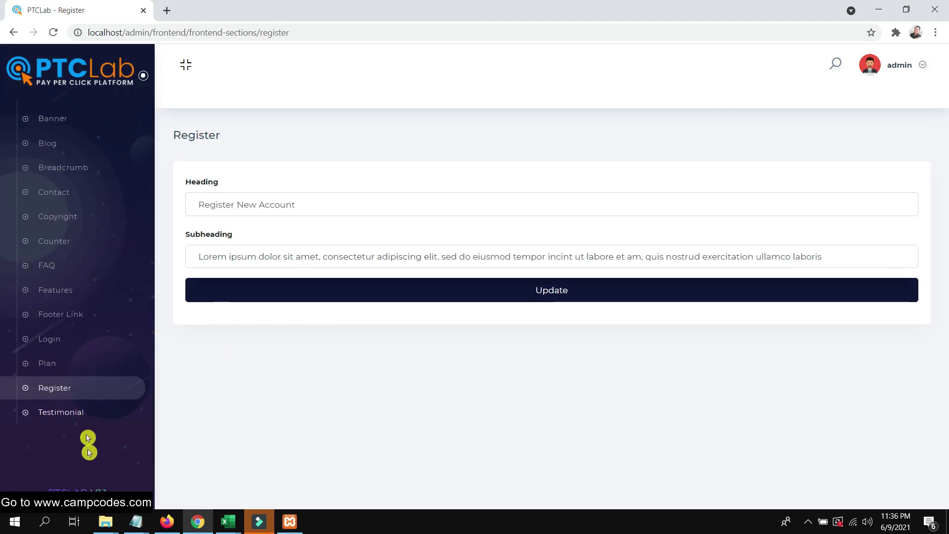
pyautogui.click(60, 411)
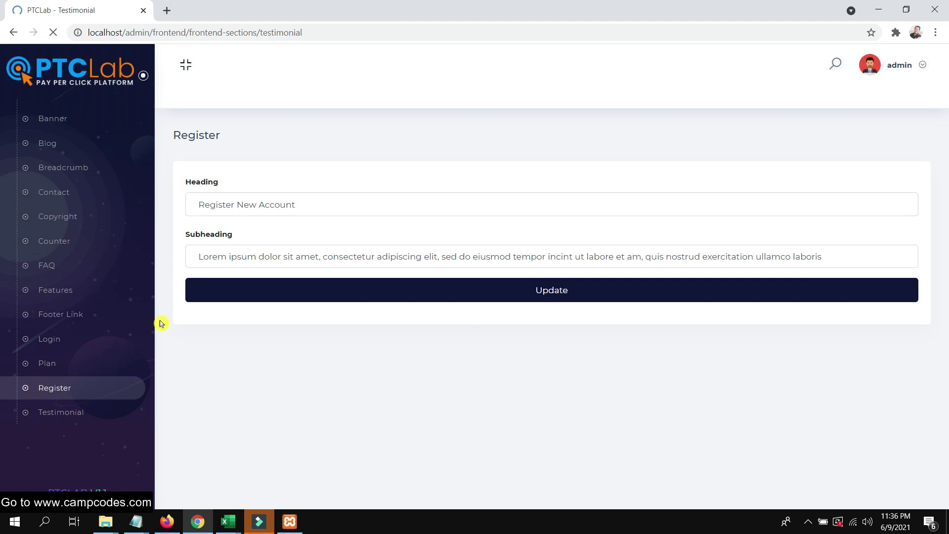
pyautogui.scroll(-3, 496, 258)
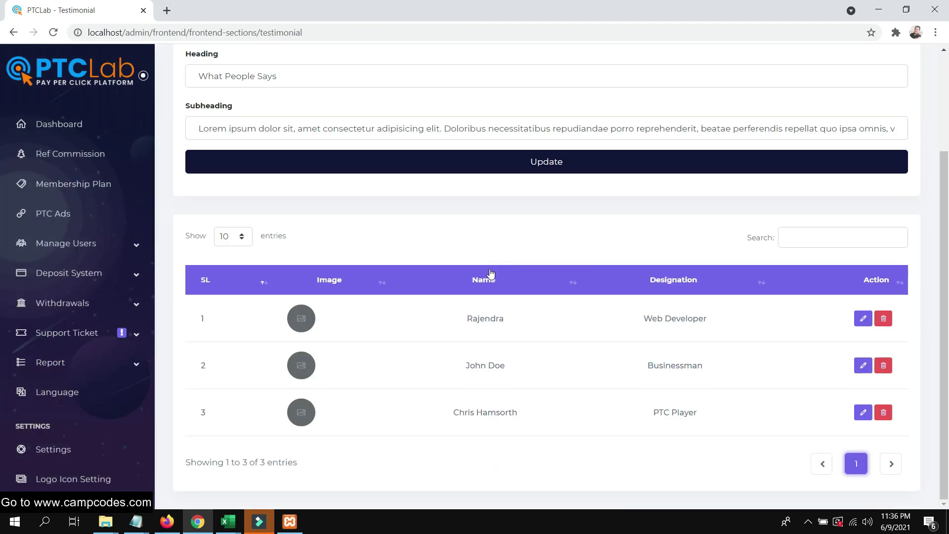
pyautogui.scroll(3, 491, 273)
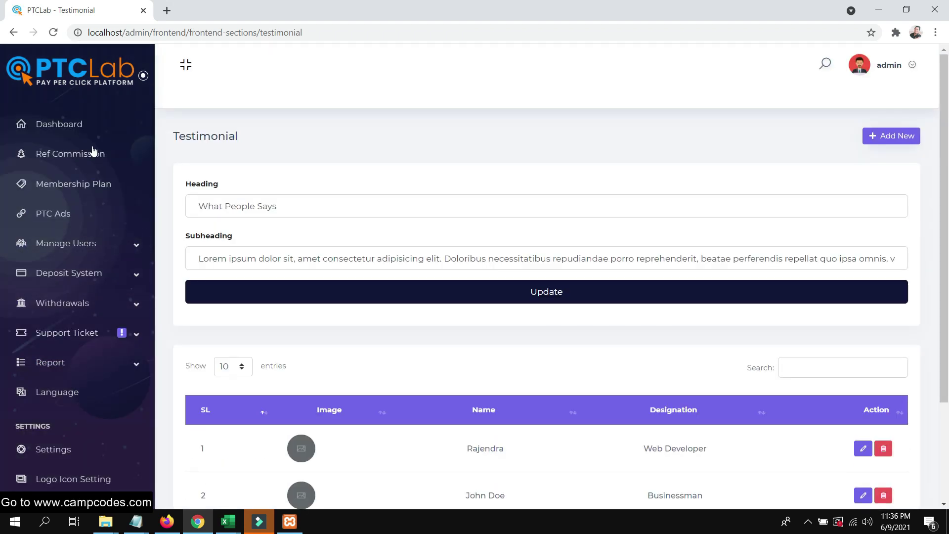
# Scroll through the admin dashboard, then return to the public FAQ page.
pyautogui.click(74, 124)
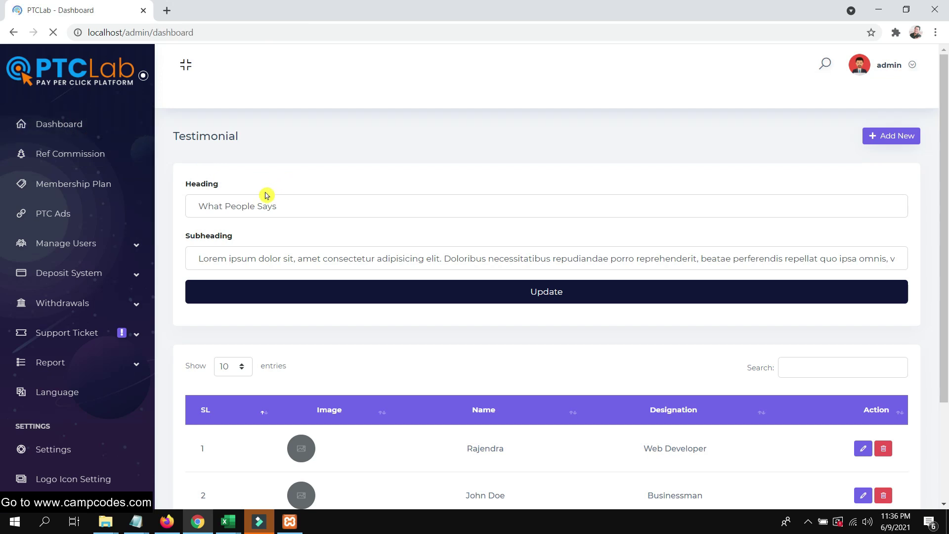
pyautogui.scroll(-5, 354, 168)
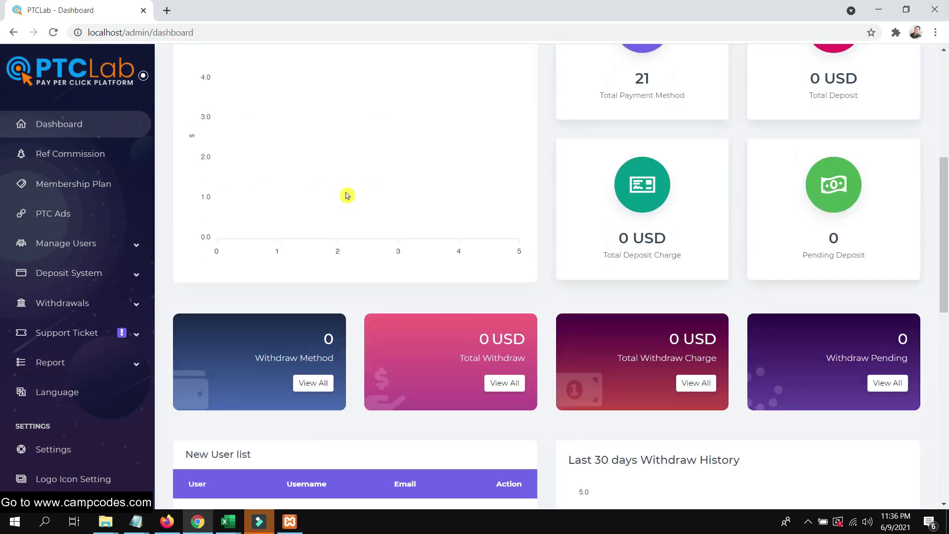
pyautogui.scroll(5, 347, 195)
pyautogui.scroll(-10, 347, 195)
pyautogui.scroll(1, 346, 194)
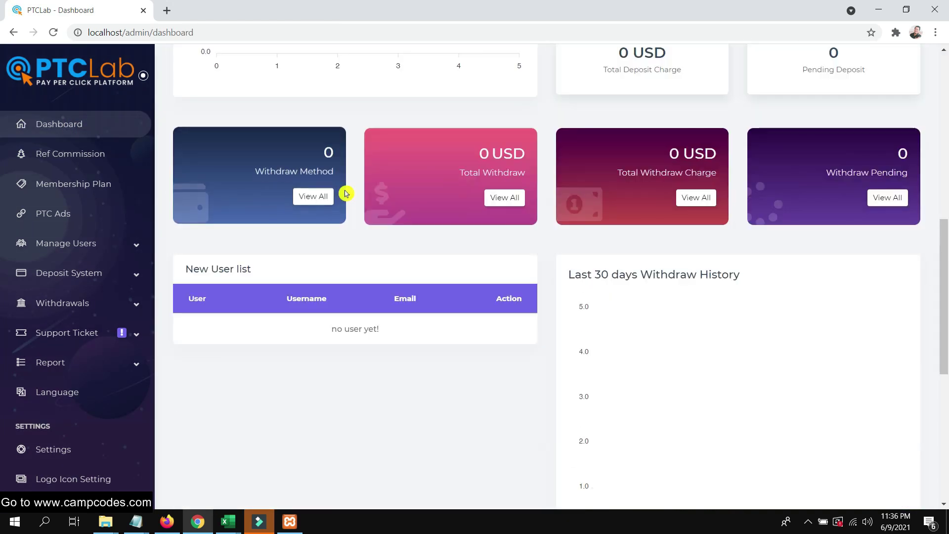
pyautogui.scroll(10, 346, 194)
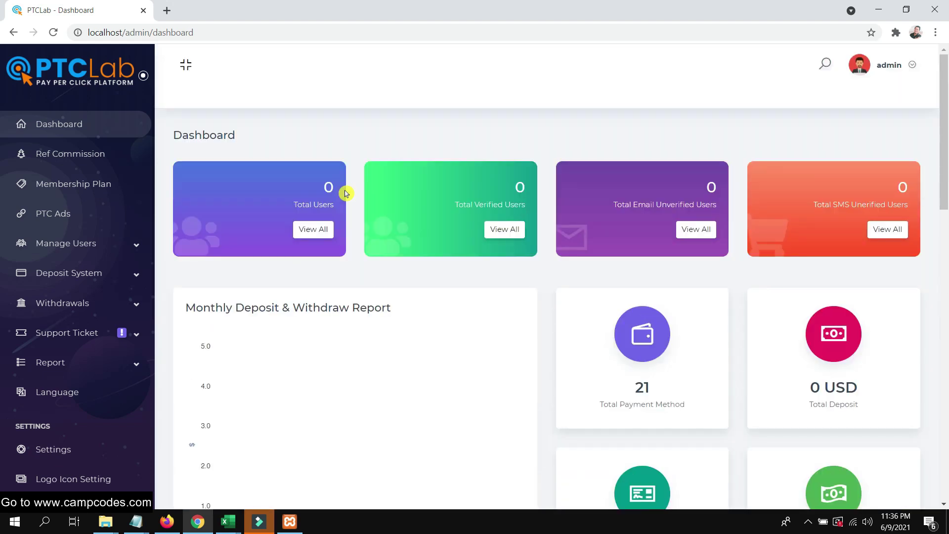
pyautogui.hotkey('alt', 'Tab')
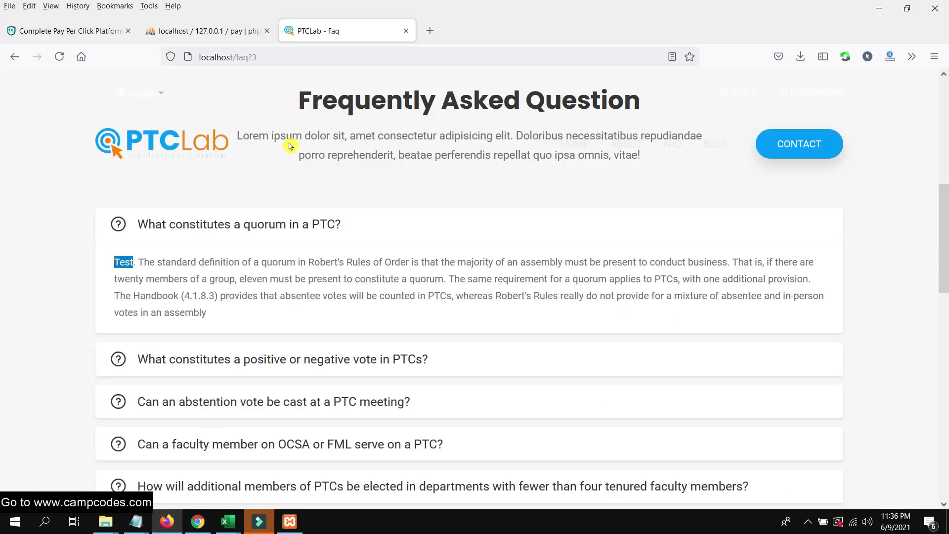
# Open the sign-up page and enter the new user's first and last name.
pyautogui.scroll(4, 445, 144)
pyautogui.scroll(4, 760, 153)
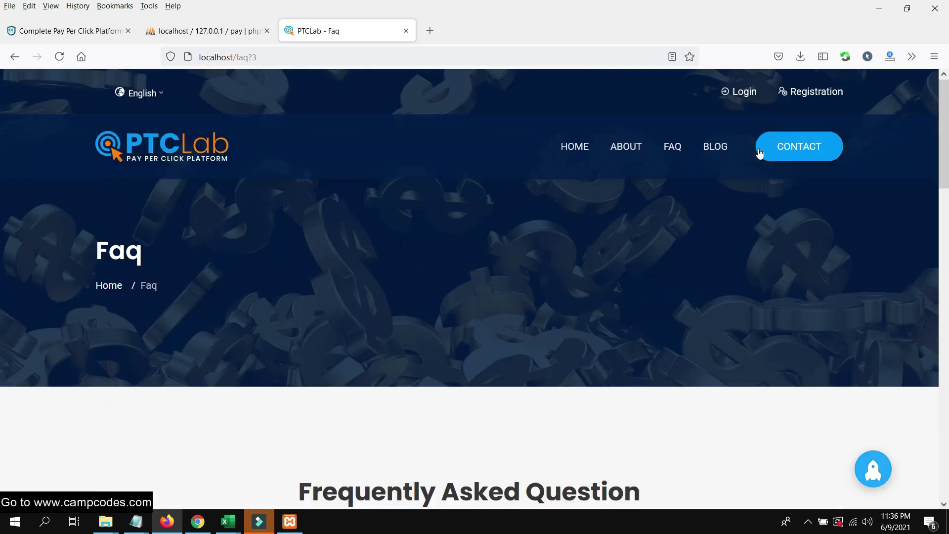
pyautogui.click(802, 94)
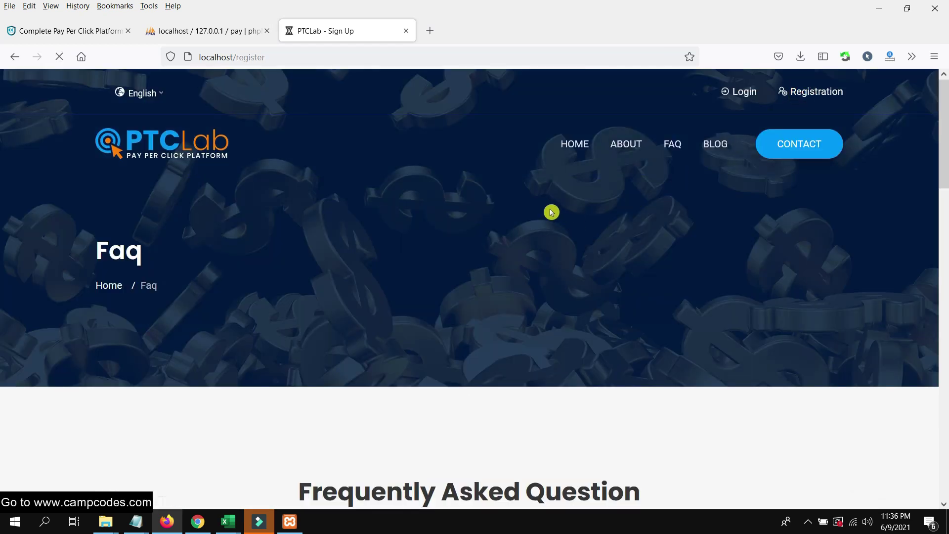
pyautogui.scroll(-15, 549, 211)
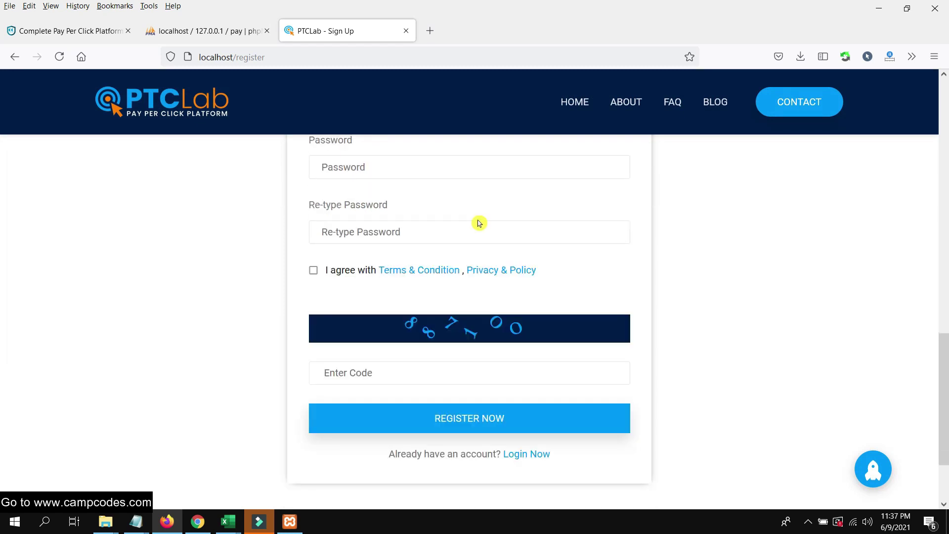
pyautogui.scroll(5, 478, 223)
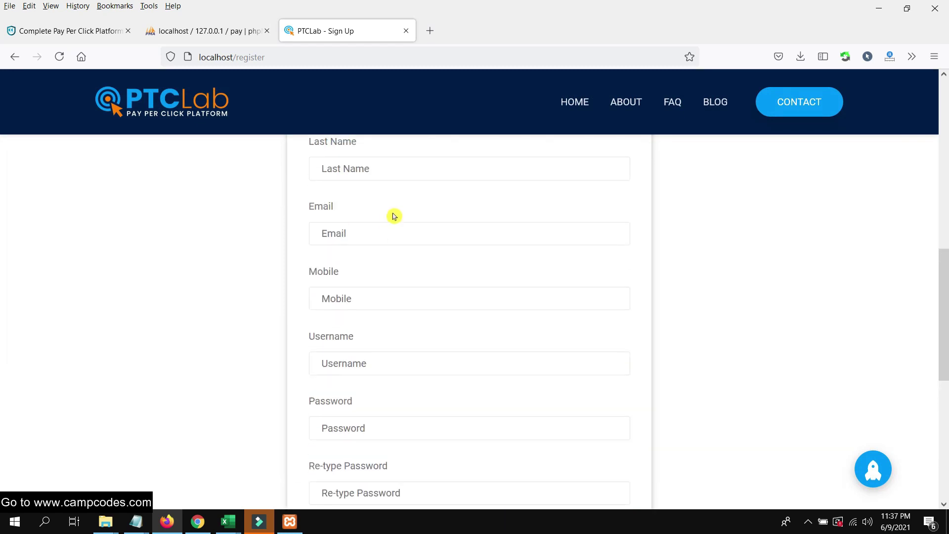
pyautogui.scroll(3, 394, 217)
pyautogui.write('camo')
pyautogui.press('Tab')
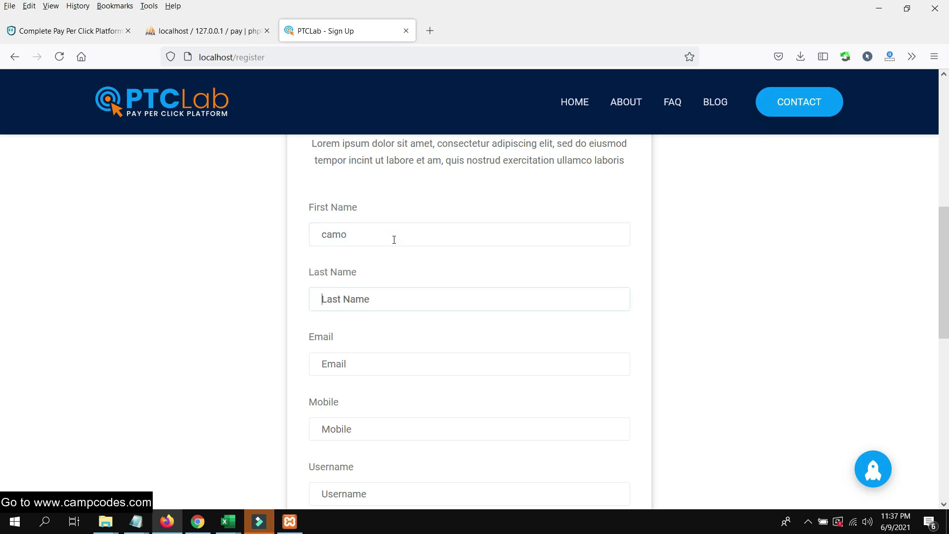
pyautogui.click(394, 239)
pyautogui.press('BackSpace')
pyautogui.write('p')
pyautogui.press('Tab')
pyautogui.write('co')
# Fill in the e-mail from a saved address and enter the mobile number.
pyautogui.click(376, 361)
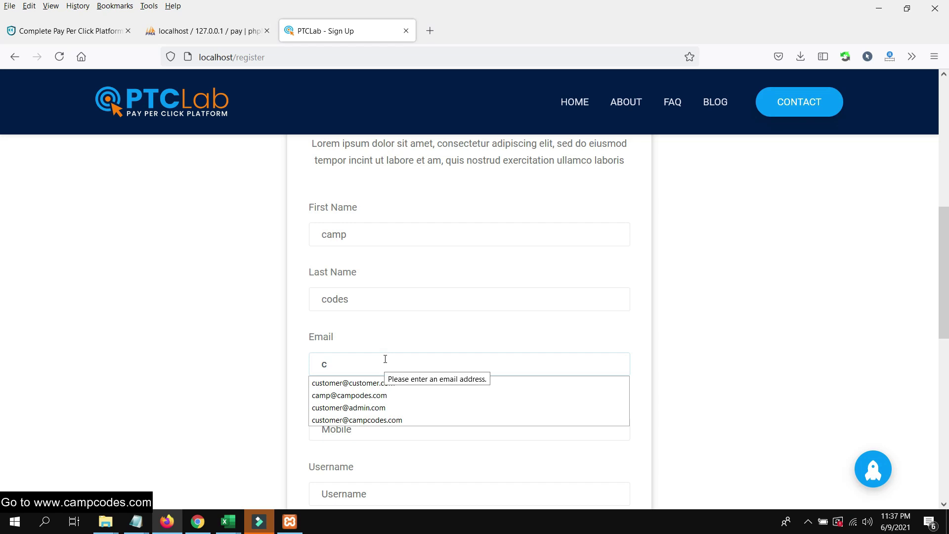
pyautogui.press('BackSpace')
pyautogui.write('admin')
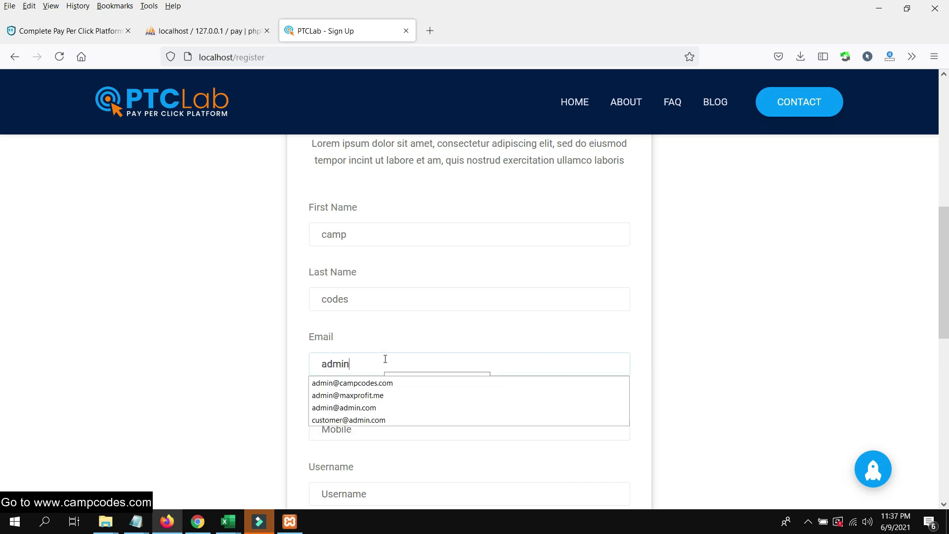
pyautogui.click(319, 383)
pyautogui.scroll(-3, 392, 364)
pyautogui.click(372, 299)
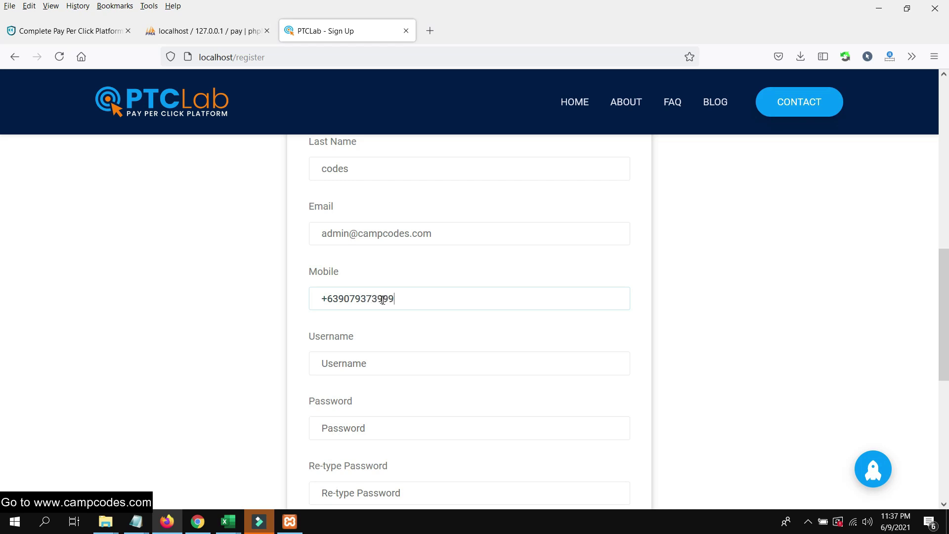
pyautogui.scroll(-1, 386, 301)
# Enter the username, a matching password and confirmation, then submit the registration with REGISTER NOW.
pyautogui.click(390, 301)
pyautogui.write('camp')
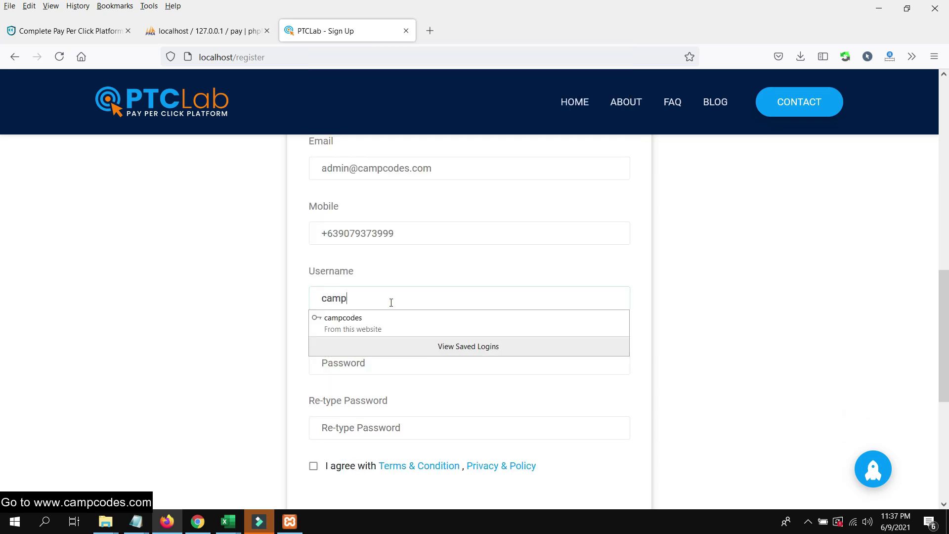
pyautogui.click(371, 321)
pyautogui.moveTo(445, 367); pyautogui.dragTo(401, 332)
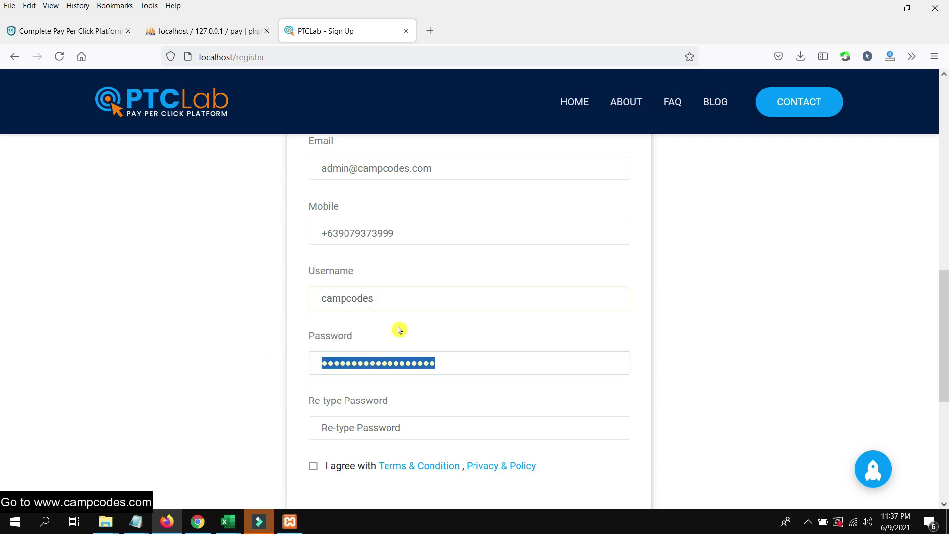
pyautogui.write('adm')
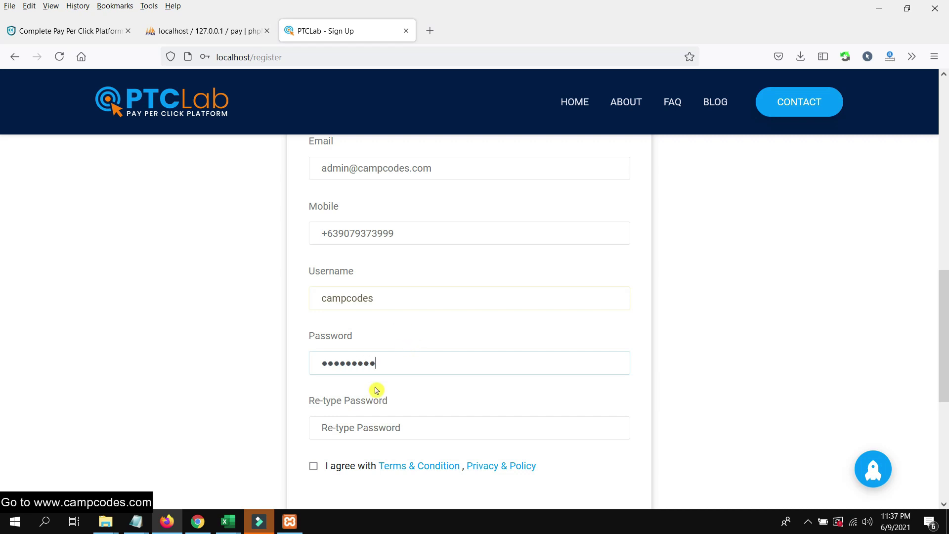
pyautogui.click(404, 428)
pyautogui.write('adm')
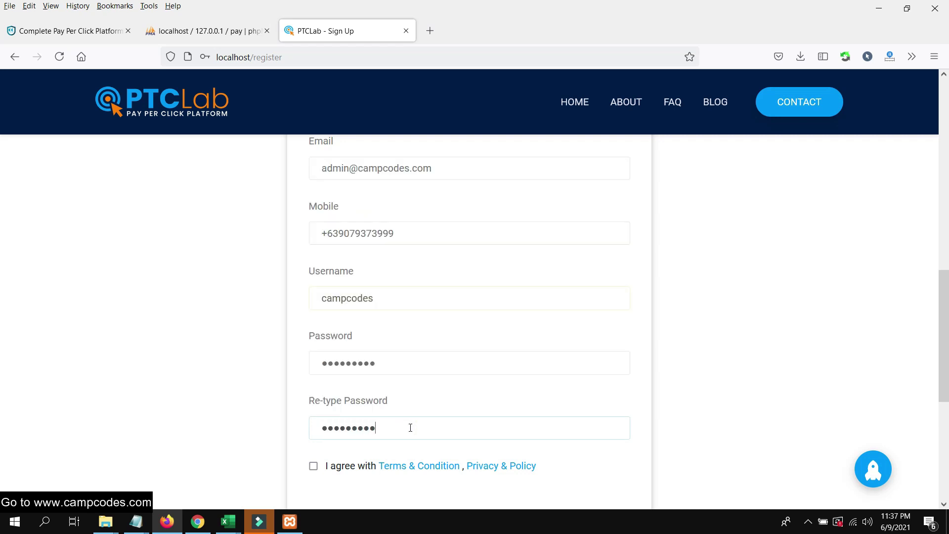
pyautogui.scroll(-3, 411, 428)
pyautogui.scroll(-2, 319, 343)
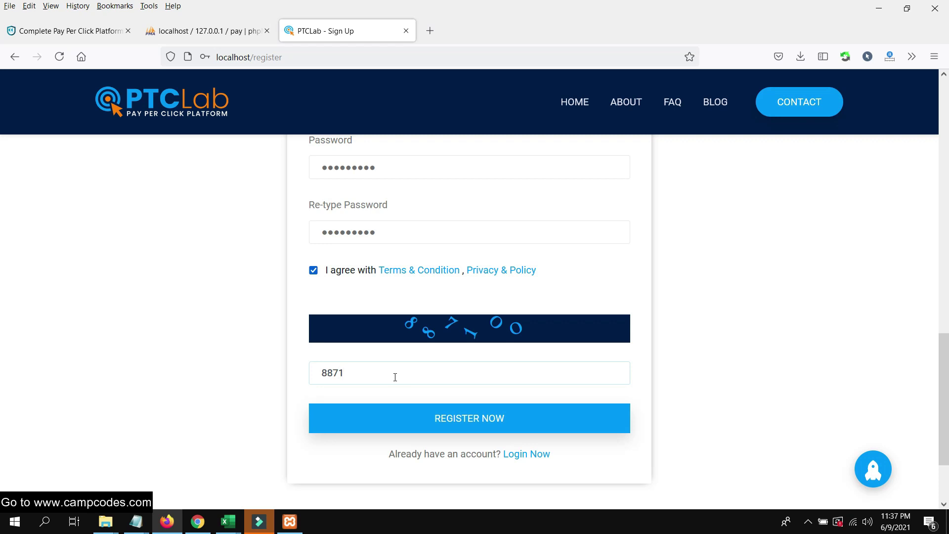
pyautogui.scroll(-3, 501, 367)
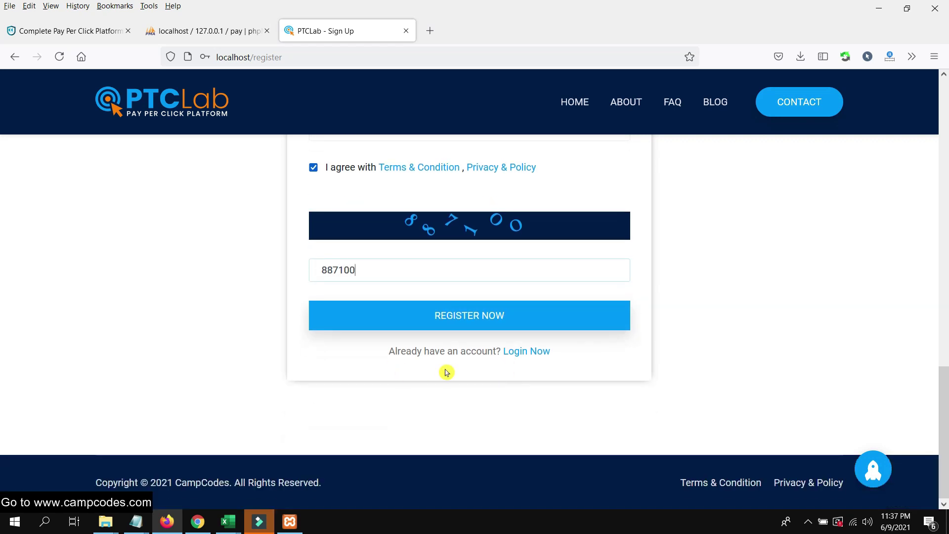
pyautogui.click(491, 323)
# Save the updated browser login, review the new user's dashboard (0 USD, No Plan), and return to admin.
pyautogui.click(192, 273)
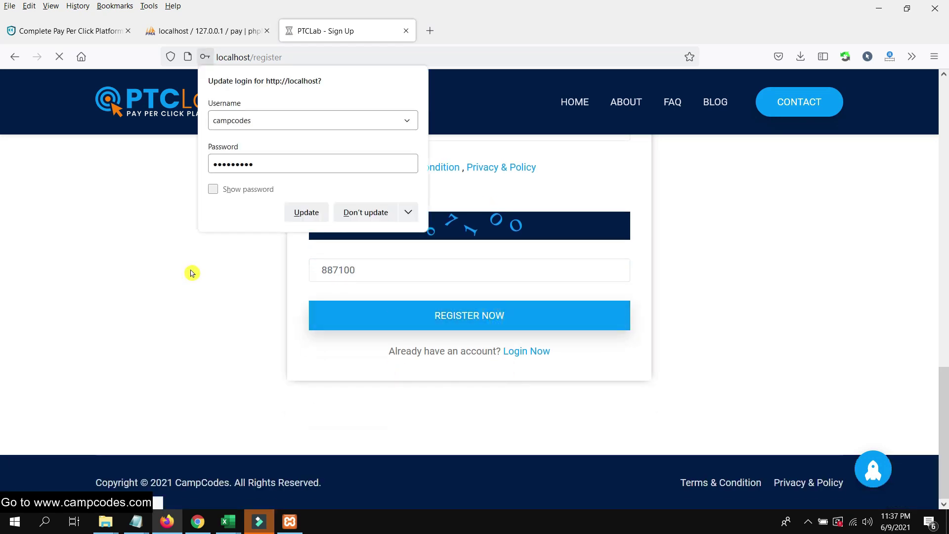
pyautogui.click(301, 214)
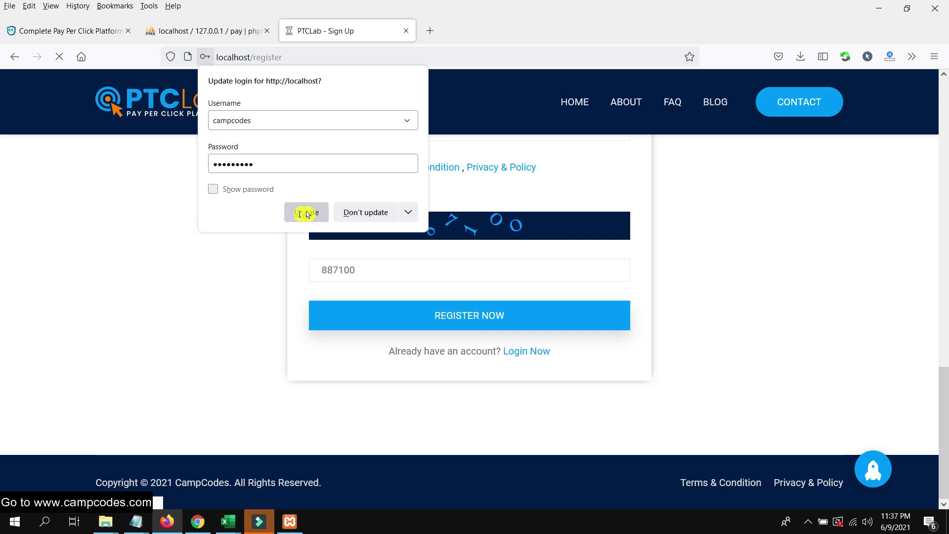
pyautogui.scroll(-8, 332, 267)
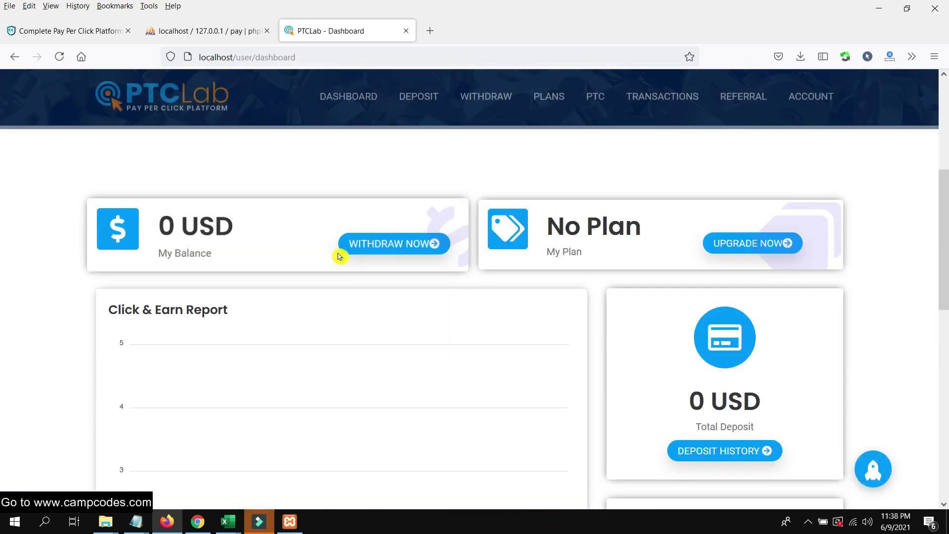
pyautogui.scroll(6, 428, 208)
pyautogui.scroll(-8, 428, 207)
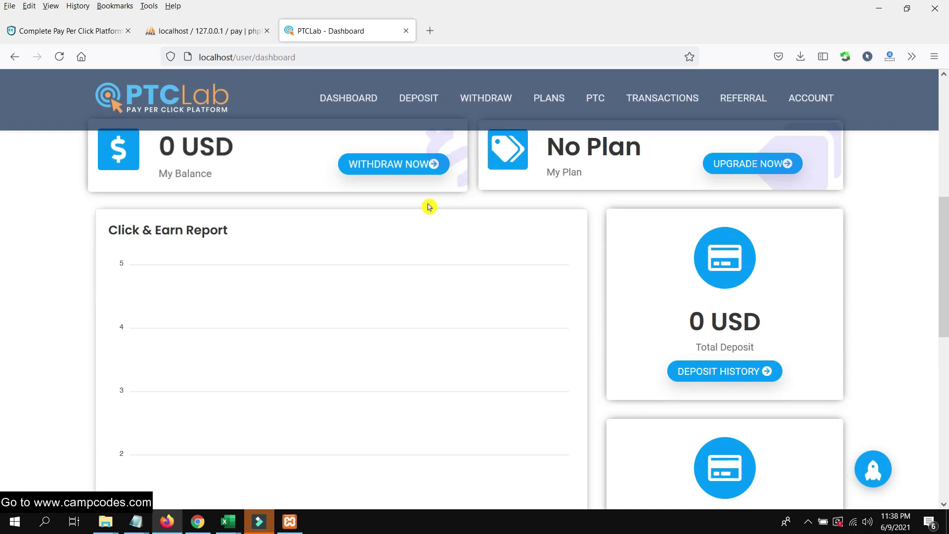
pyautogui.scroll(-8, 430, 207)
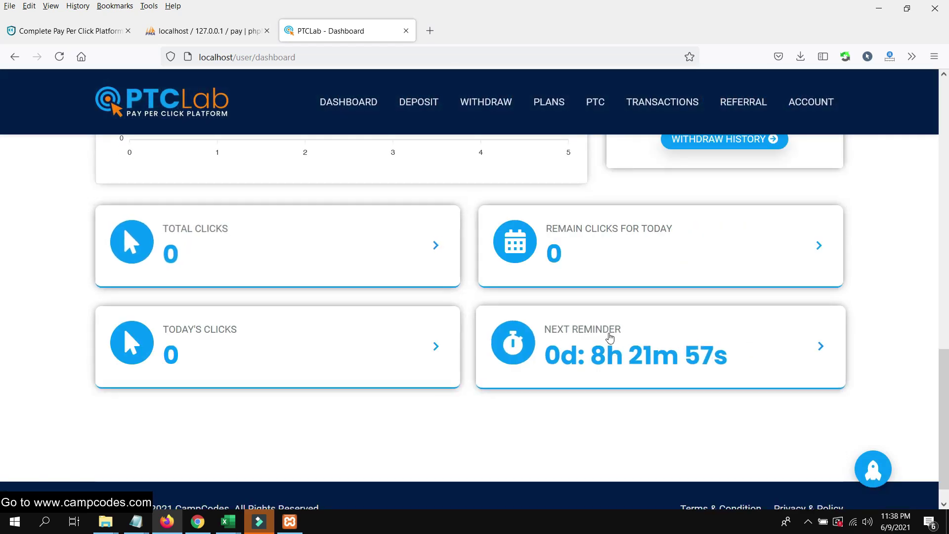
pyautogui.scroll(12, 445, 331)
pyautogui.scroll(1, 445, 324)
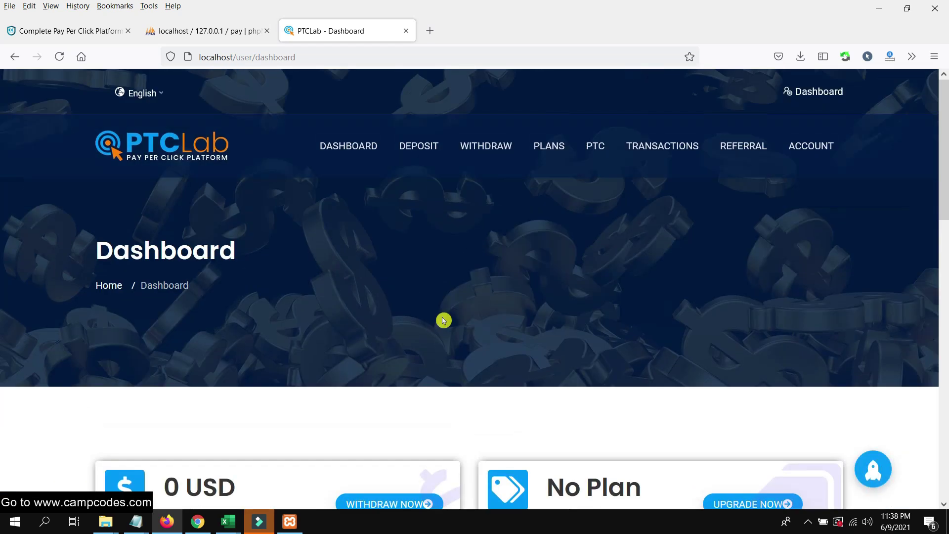
pyautogui.scroll(-10, 440, 319)
pyautogui.scroll(10, 437, 313)
pyautogui.scroll(-3, 420, 318)
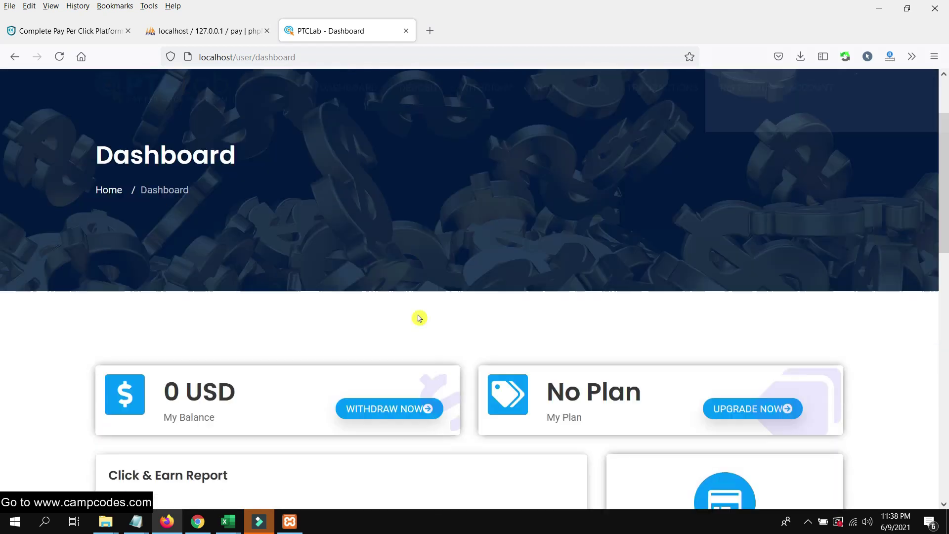
pyautogui.click(203, 521)
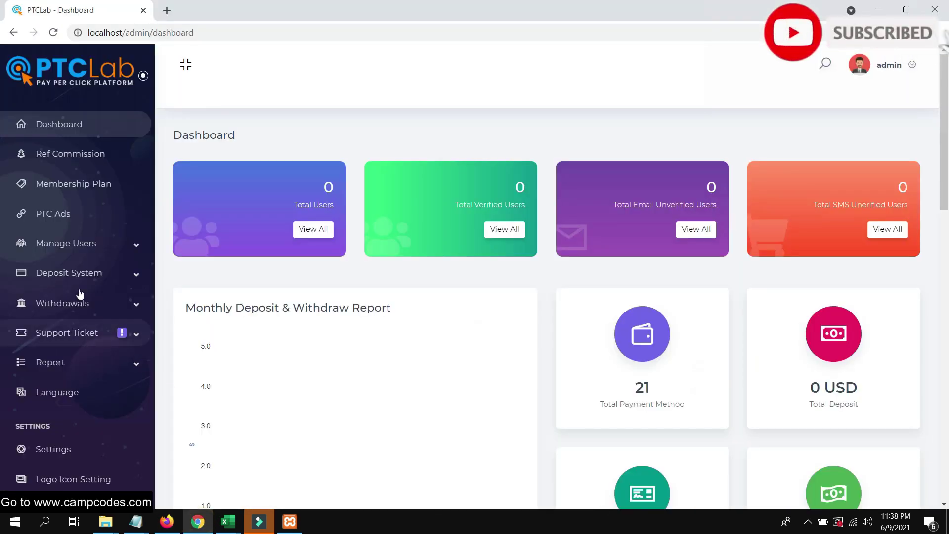
# Confirm Basic is the selected frontend template, then open the SMS Manager API Setting page.
pyautogui.scroll(-6, 78, 364)
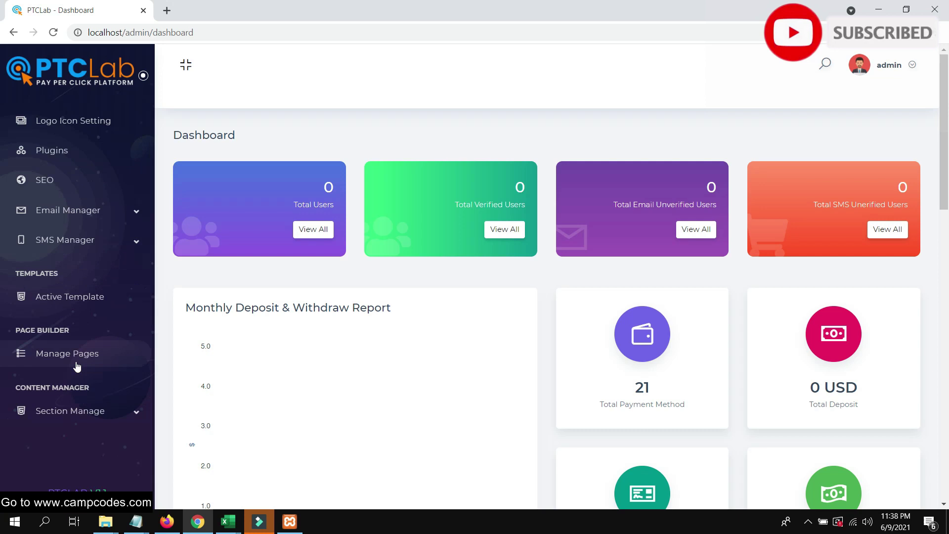
pyautogui.click(91, 304)
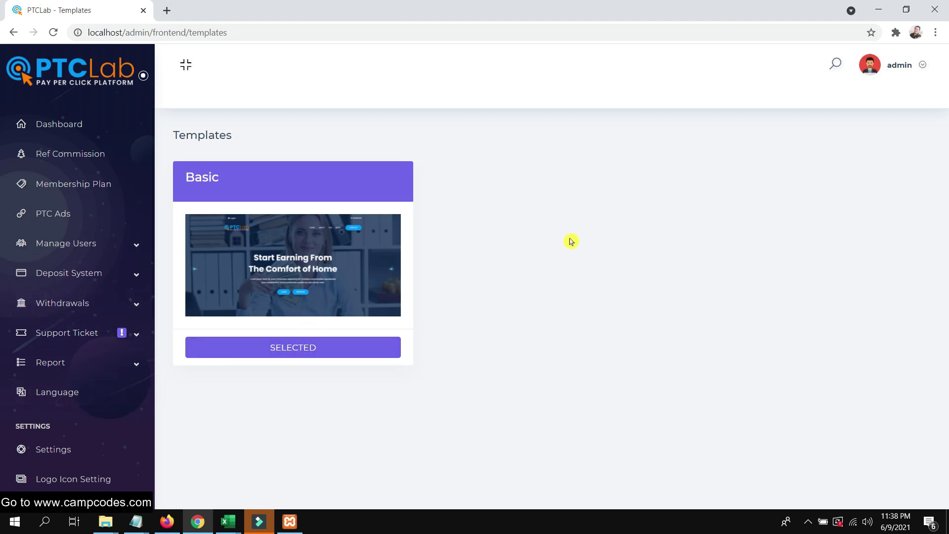
pyautogui.click(317, 346)
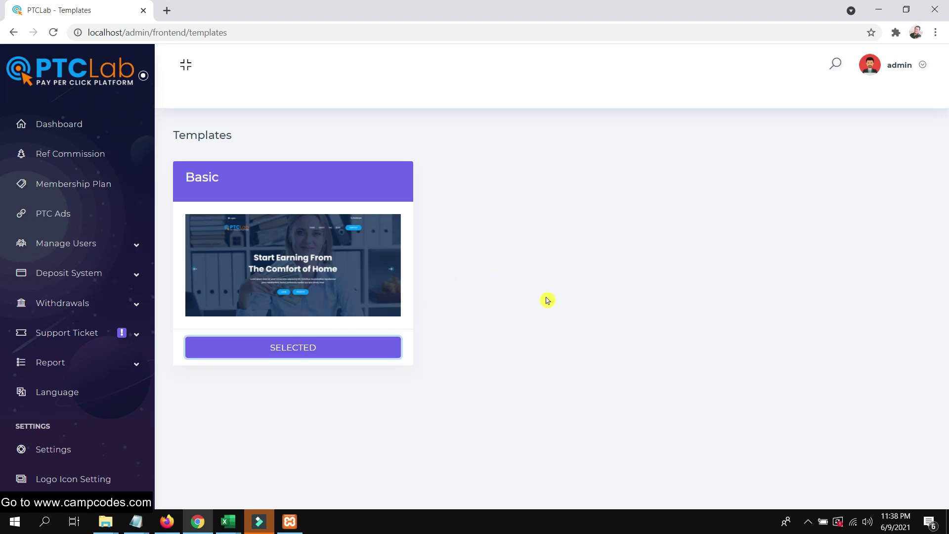
pyautogui.click(372, 180)
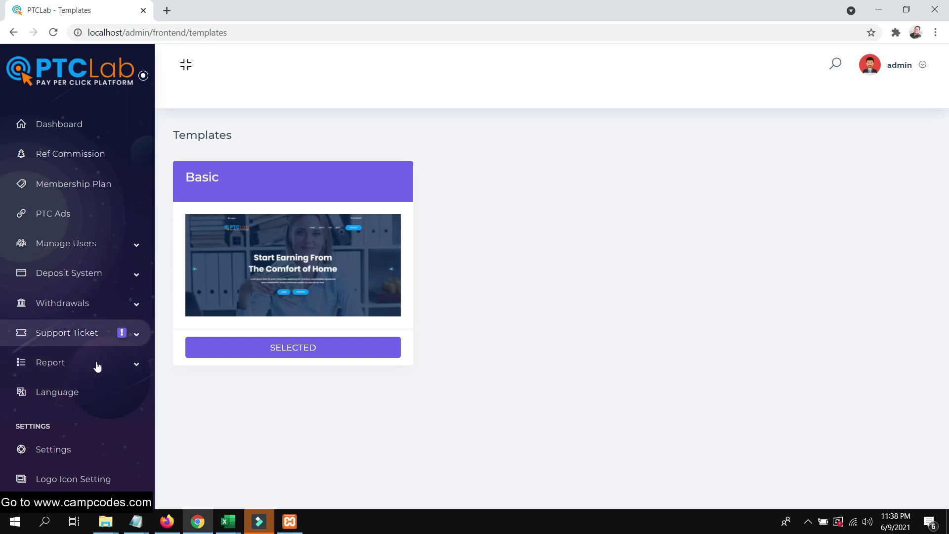
pyautogui.scroll(-6, 101, 362)
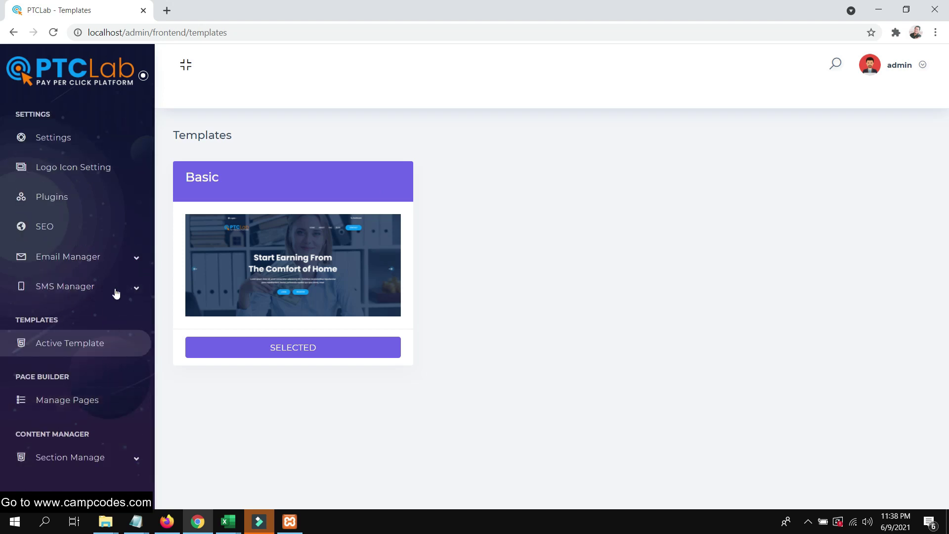
pyautogui.click(125, 288)
pyautogui.click(63, 311)
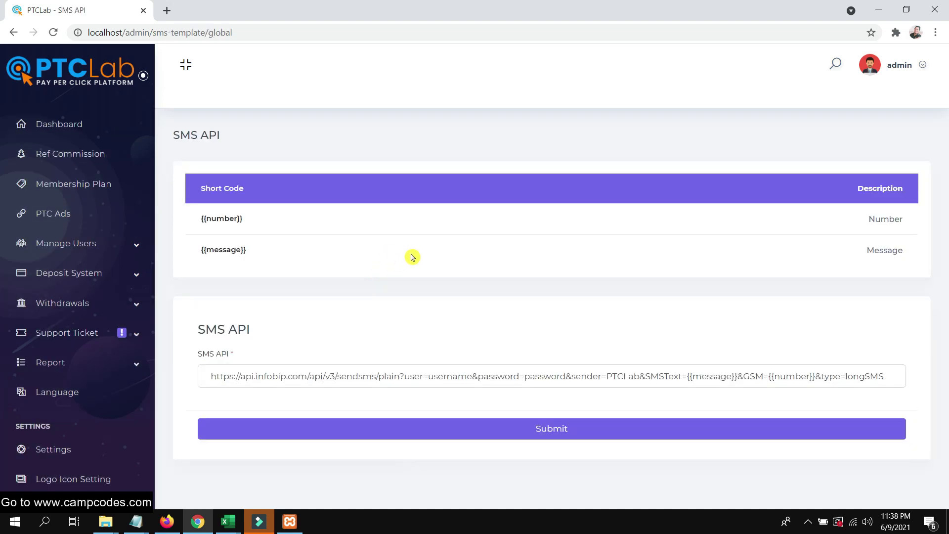
# Select and inspect the query part of the SMS API address.
pyautogui.click(249, 380)
pyautogui.moveTo(394, 376); pyautogui.dragTo(712, 376)
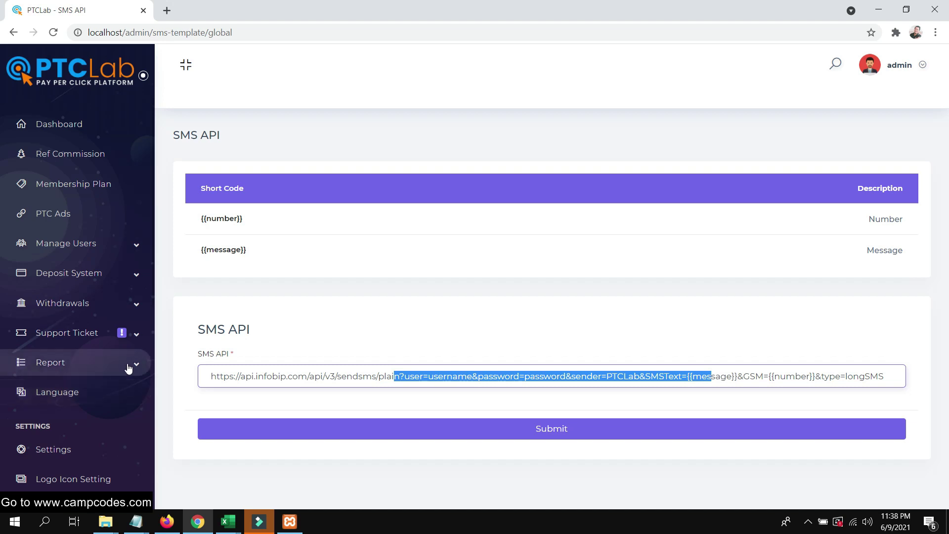
pyautogui.scroll(-2, 118, 376)
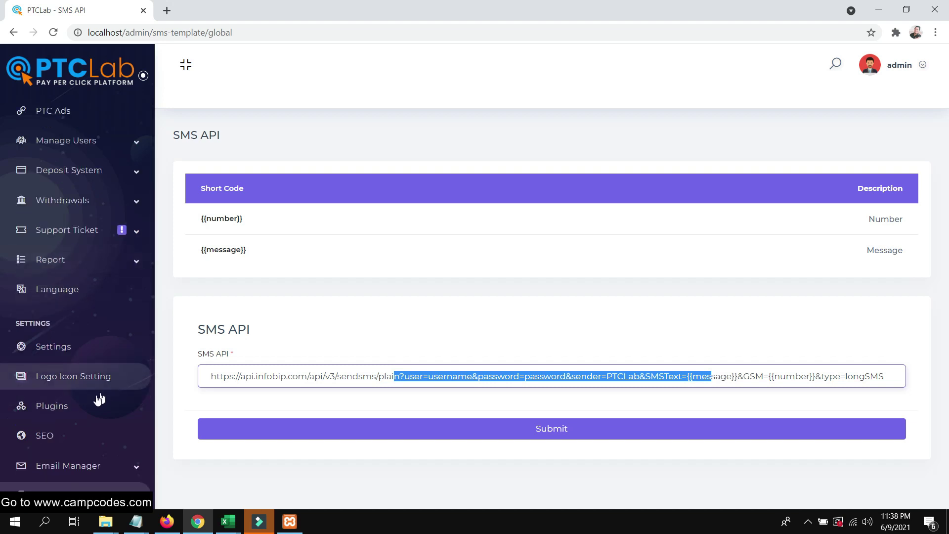
pyautogui.scroll(-4, 94, 343)
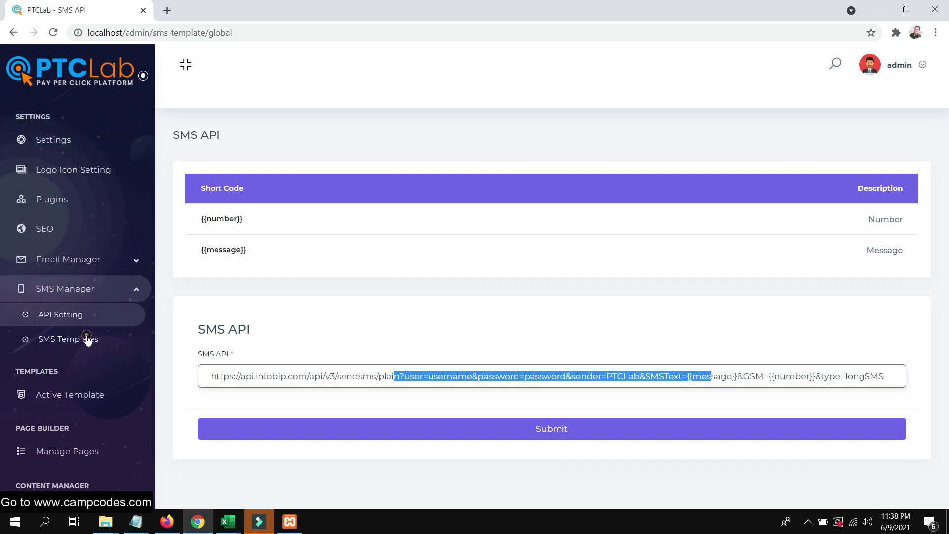
# Scroll through the SMS Templates table, then bring up the SEO meta description.
pyautogui.click(87, 341)
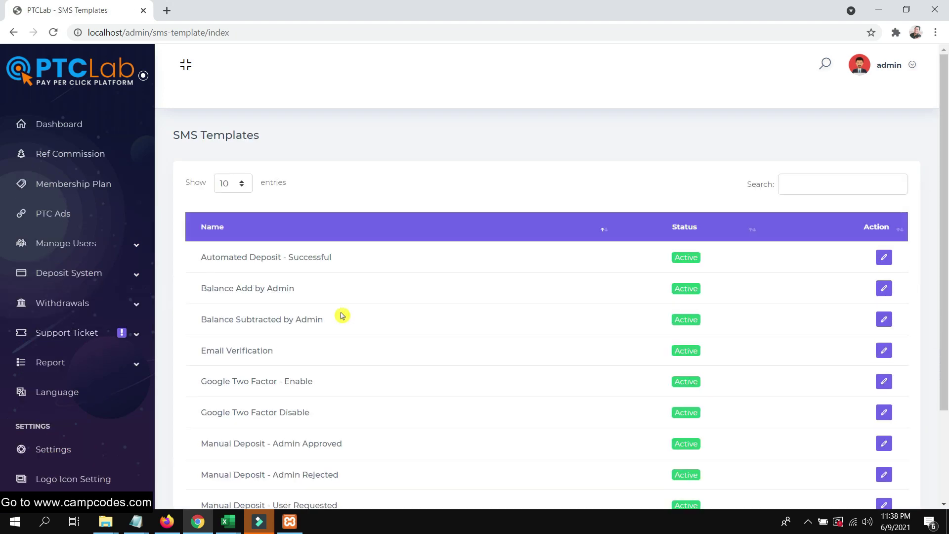
pyautogui.scroll(-2, 342, 316)
pyautogui.scroll(1, 344, 312)
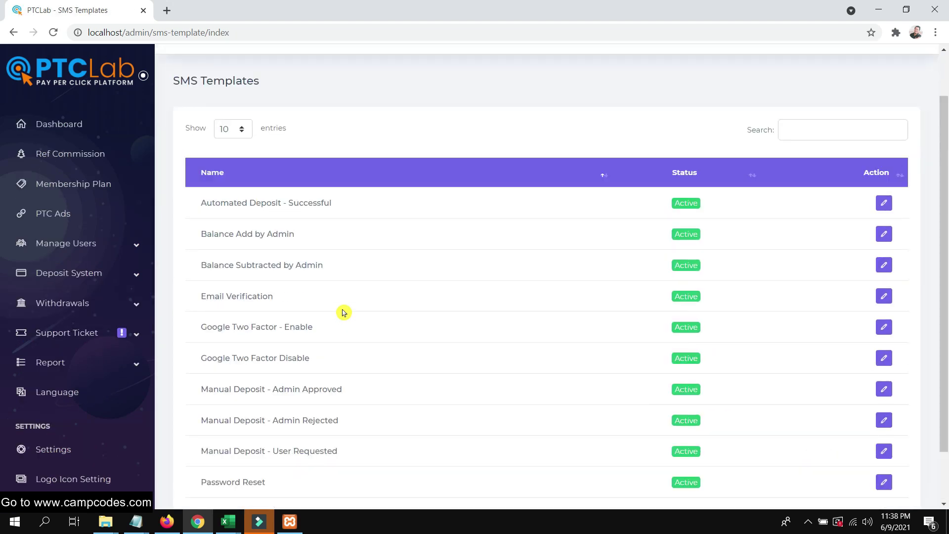
pyautogui.scroll(-4, 99, 393)
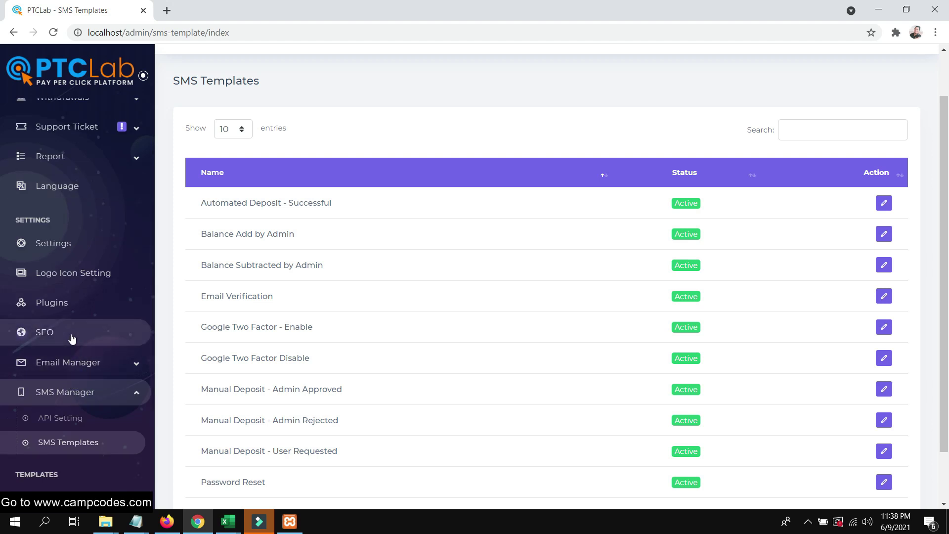
pyautogui.scroll(-2, 87, 386)
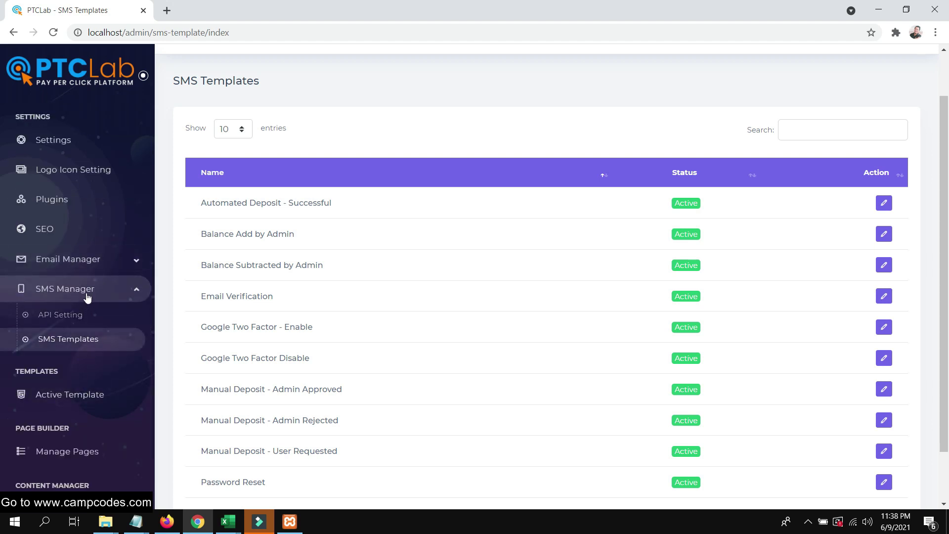
pyautogui.click(71, 227)
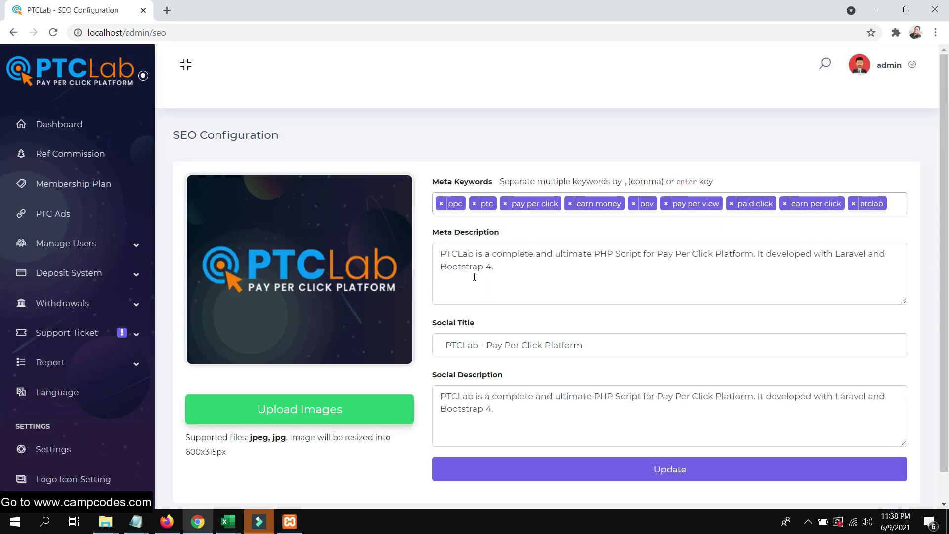
pyautogui.click(489, 269)
# Scroll through the SEO keywords and meta description, then expand Manage Users.
pyautogui.scroll(-1, 315, 311)
pyautogui.scroll(1, 495, 314)
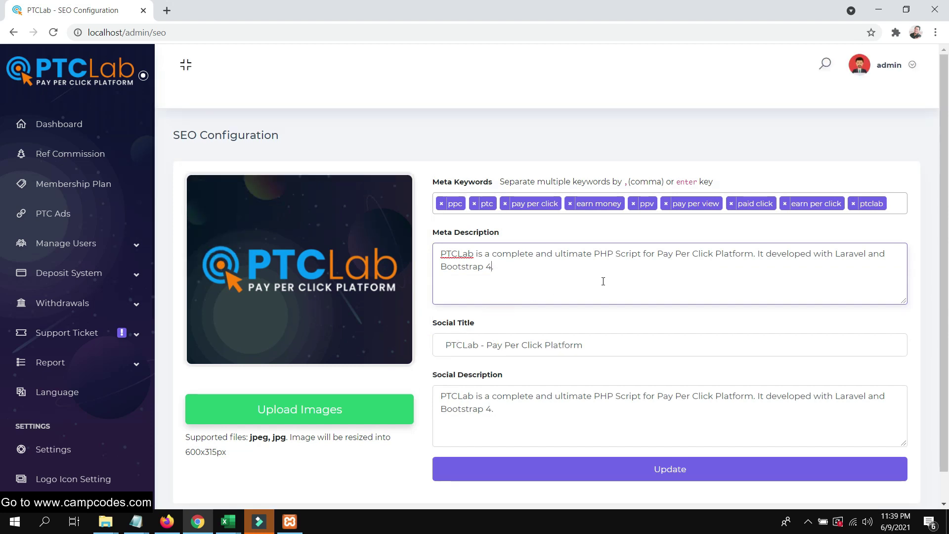
pyautogui.scroll(-1, 590, 292)
pyautogui.scroll(1, 588, 295)
pyautogui.scroll(-1, 578, 292)
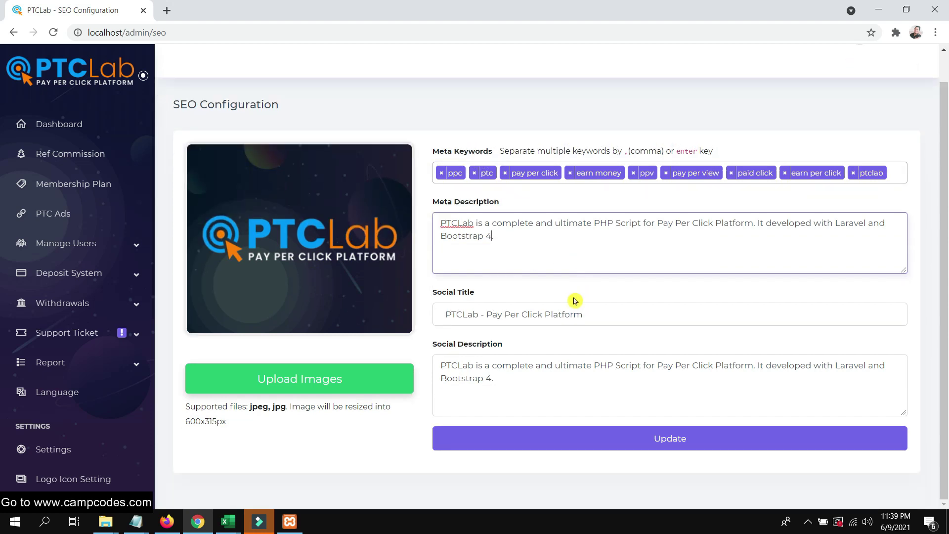
pyautogui.scroll(1, 585, 400)
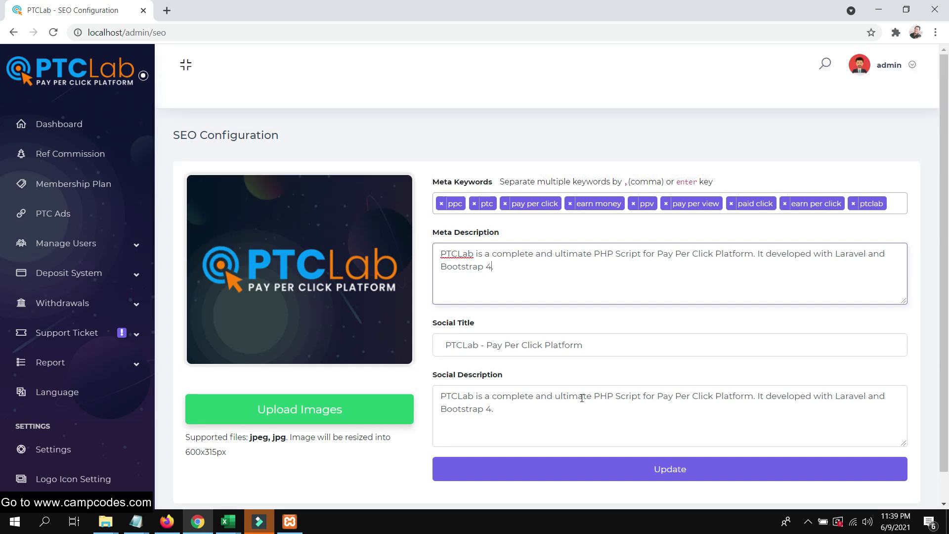
pyautogui.click(121, 240)
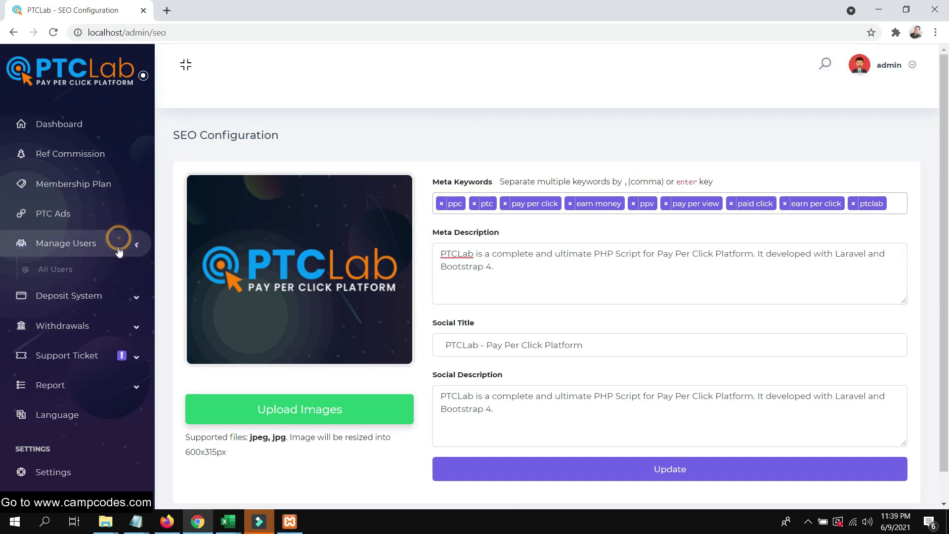
# Inspect the Active Users list, selecting the registered user's display name and campcodes username.
pyautogui.click(74, 295)
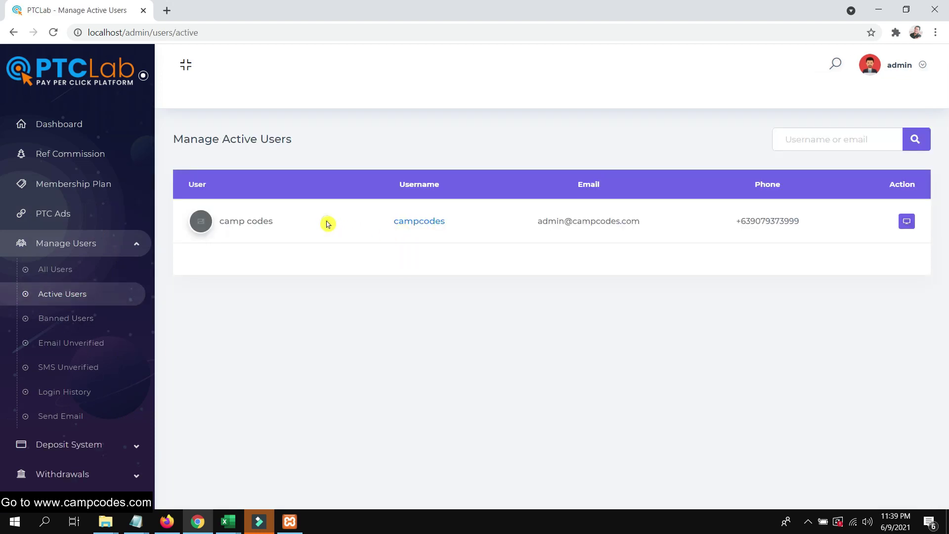
pyautogui.moveTo(327, 224); pyautogui.dragTo(219, 228)
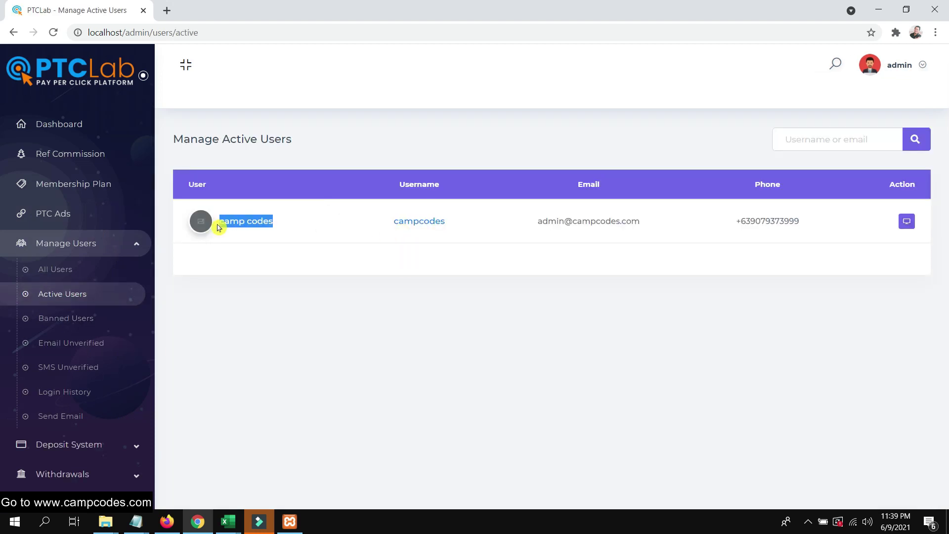
pyautogui.doubleClick(447, 224)
pyautogui.click(388, 301)
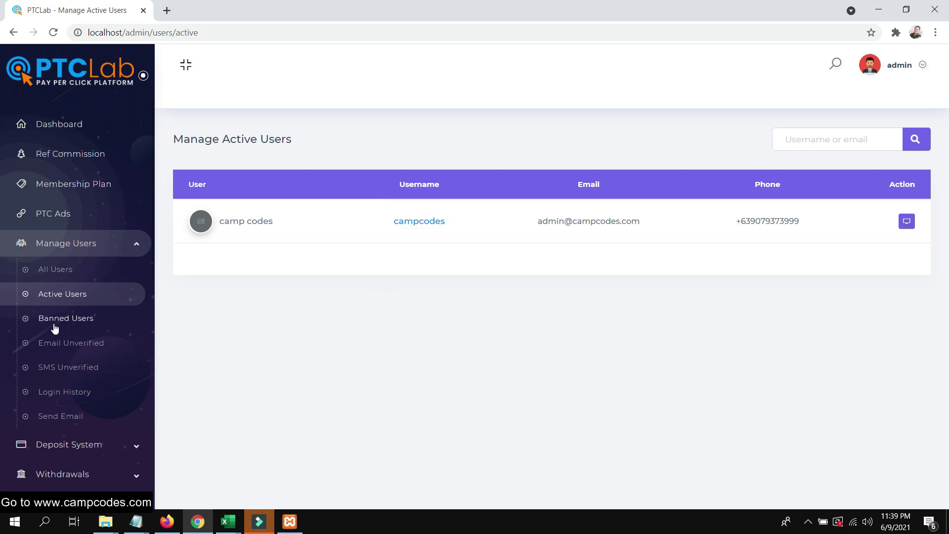
# Check Email Unverified and Login History (campcodes from 127.0.0.1), then view the empty PTC Ads list.
pyautogui.click(81, 346)
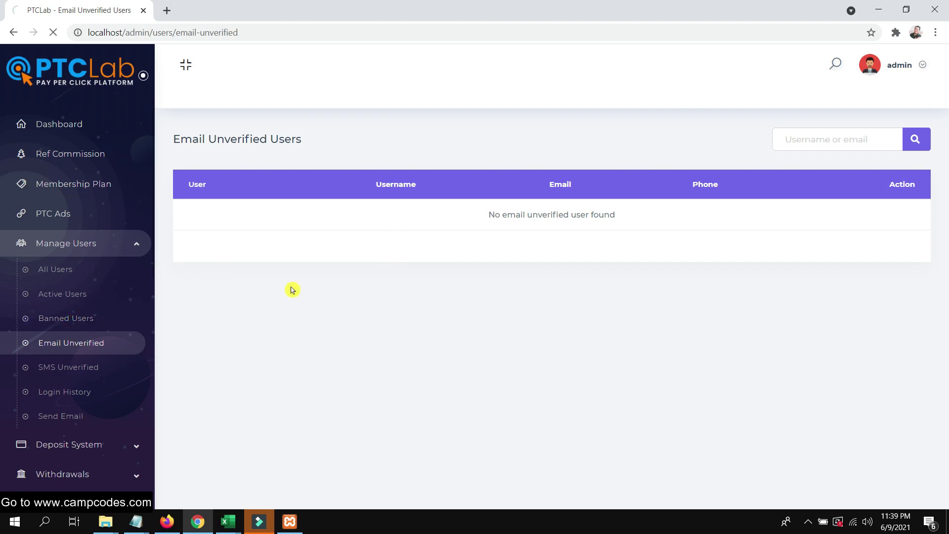
pyautogui.click(67, 390)
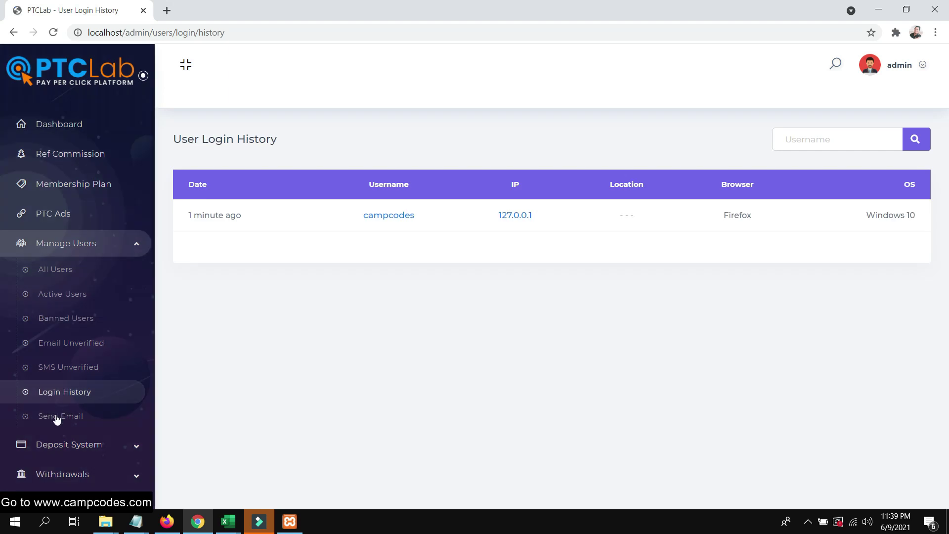
pyautogui.moveTo(568, 217); pyautogui.dragTo(497, 216)
pyautogui.moveTo(370, 212); pyautogui.dragTo(329, 220)
pyautogui.click(358, 271)
pyautogui.doubleClick(524, 216)
pyautogui.click(380, 284)
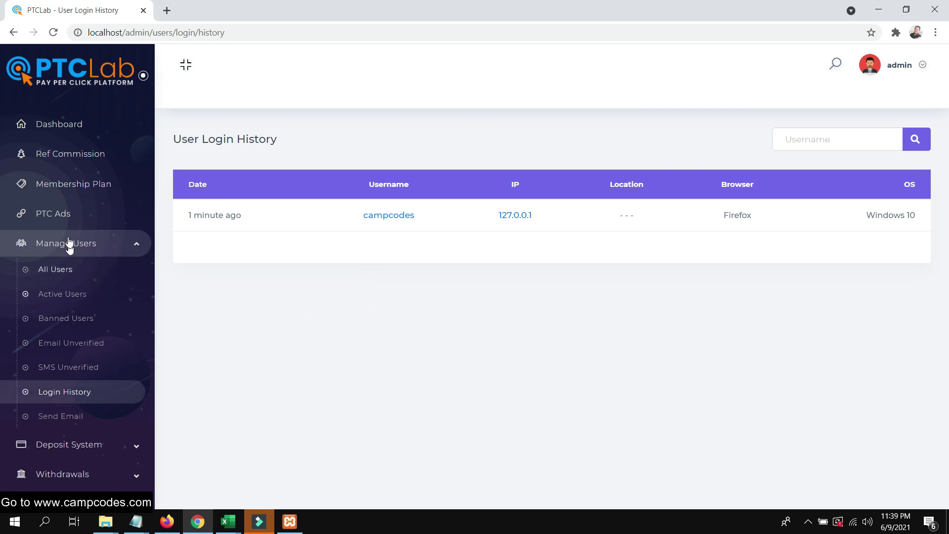
pyautogui.click(64, 217)
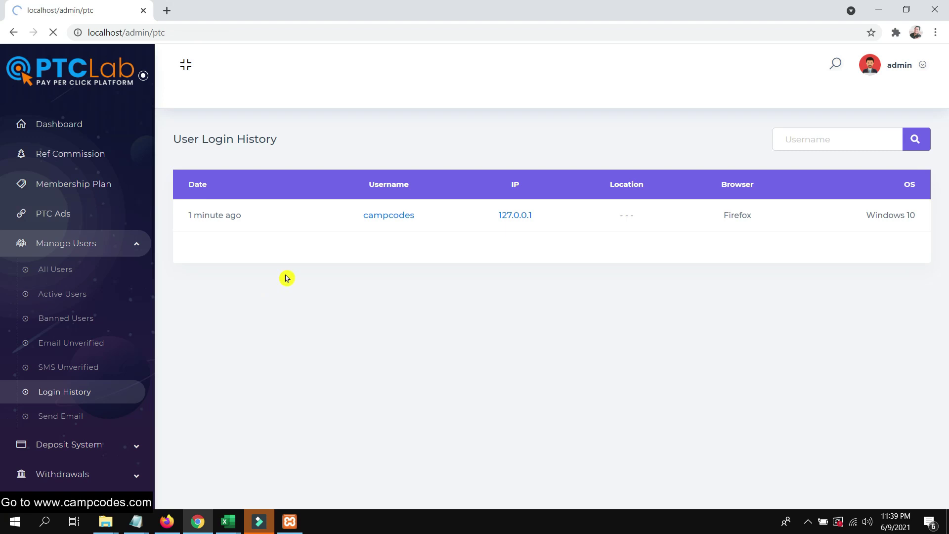
pyautogui.click(170, 521)
pyautogui.scroll(3, 435, 322)
pyautogui.scroll(-9, 435, 316)
pyautogui.scroll(10, 435, 317)
pyautogui.click(350, 144)
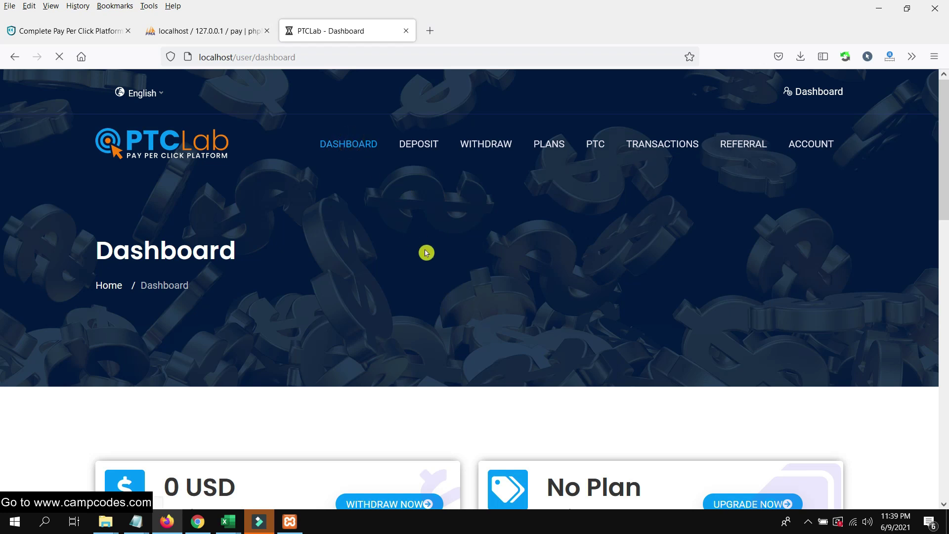
pyautogui.scroll(-9, 269, 284)
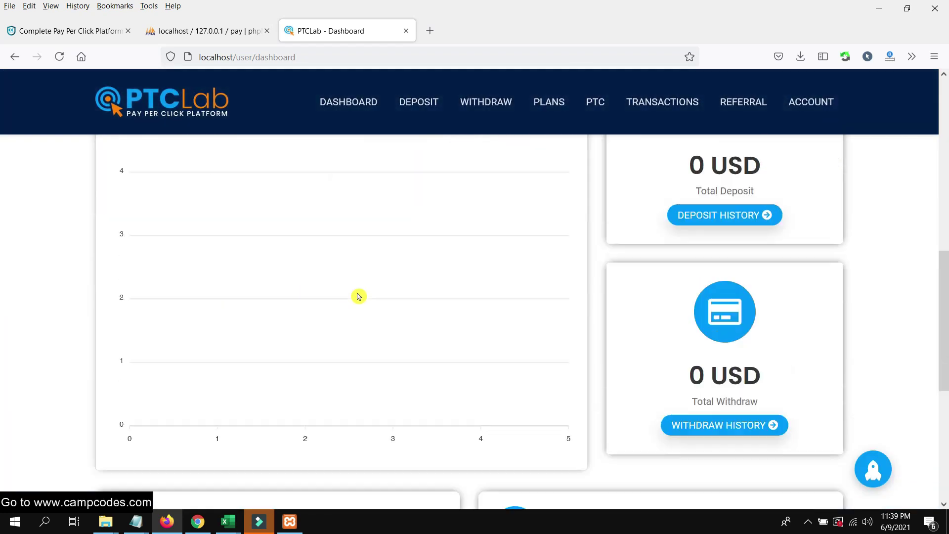
pyautogui.scroll(-6, 359, 296)
pyautogui.scroll(11, 384, 301)
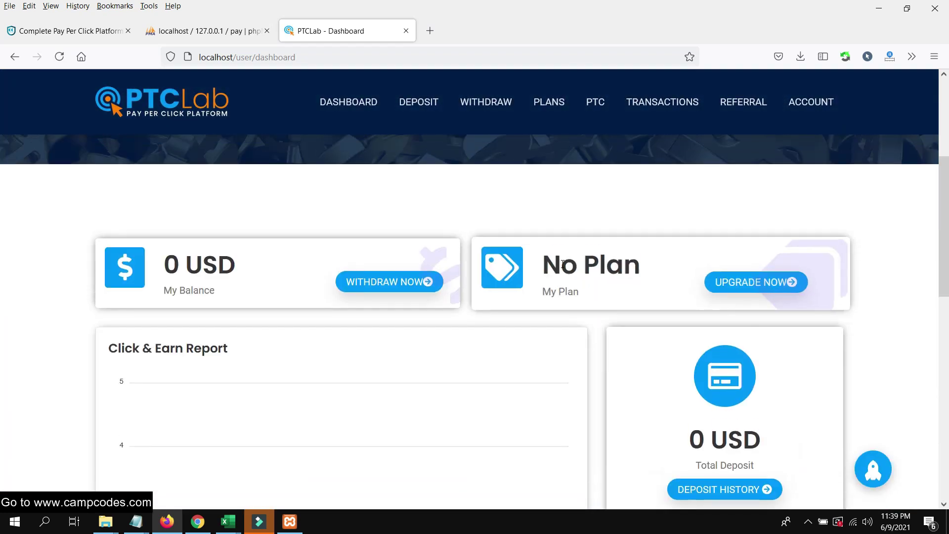
pyautogui.scroll(-5, 763, 289)
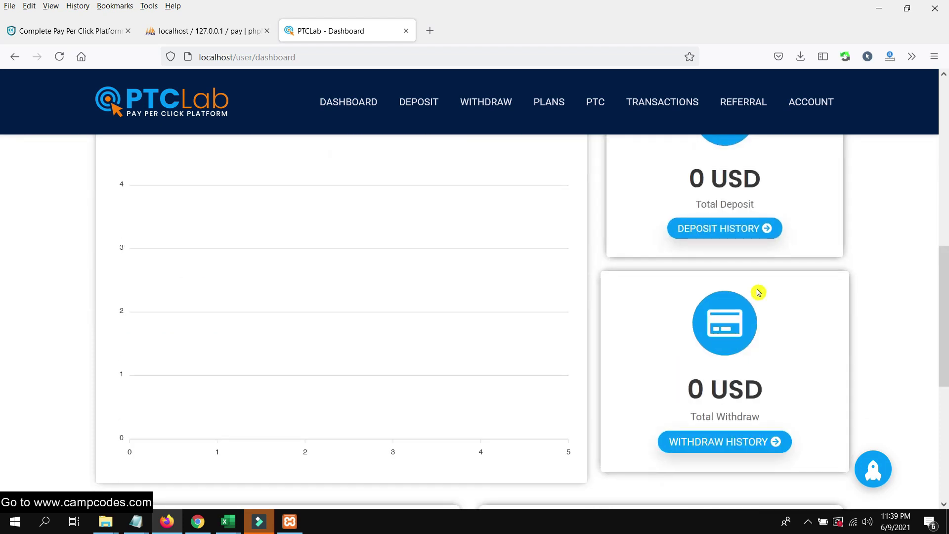
pyautogui.scroll(-5, 758, 293)
pyautogui.scroll(10, 757, 293)
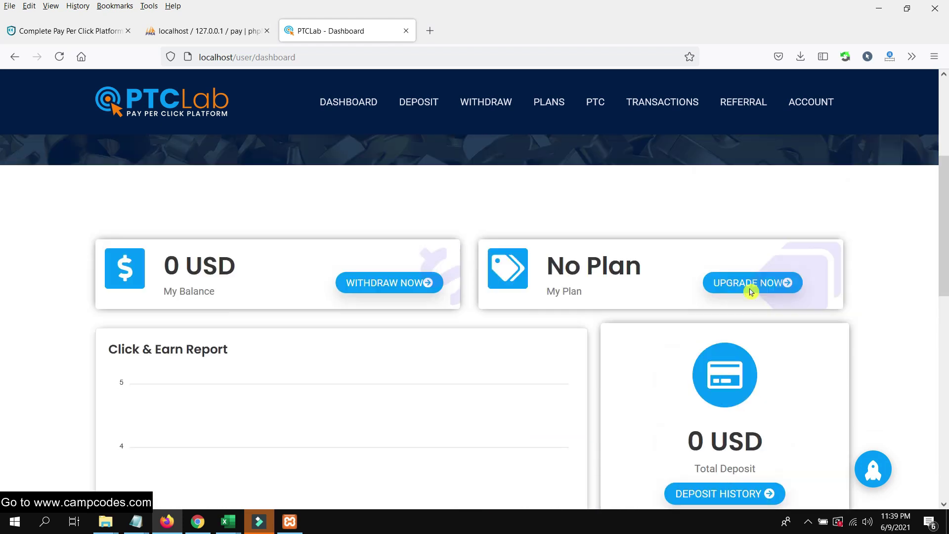
pyautogui.scroll(1, 751, 292)
pyautogui.click(756, 349)
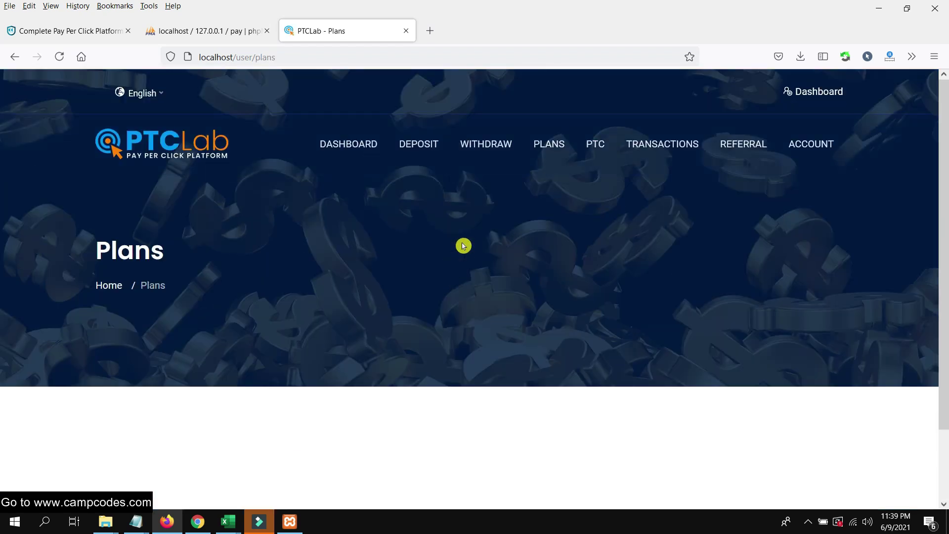
pyautogui.scroll(-2, 464, 245)
pyautogui.scroll(2, 460, 246)
pyautogui.moveTo(499, 144)
pyautogui.click(560, 144)
pyautogui.moveTo(588, 162)
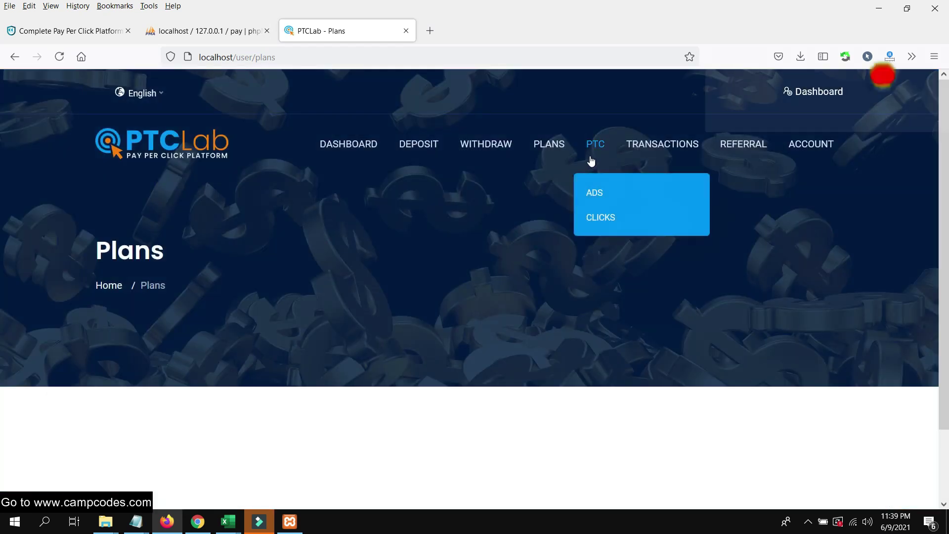
pyautogui.click(596, 192)
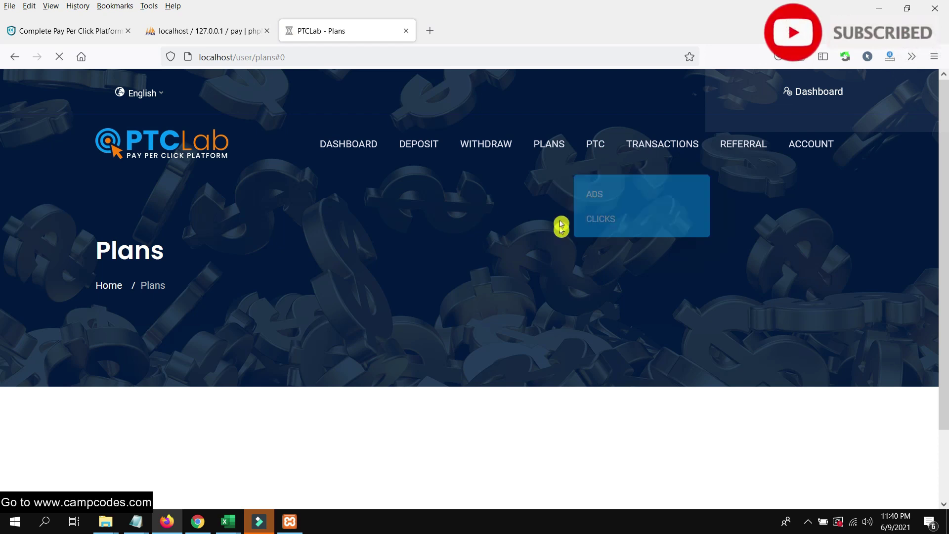
pyautogui.scroll(-5, 527, 221)
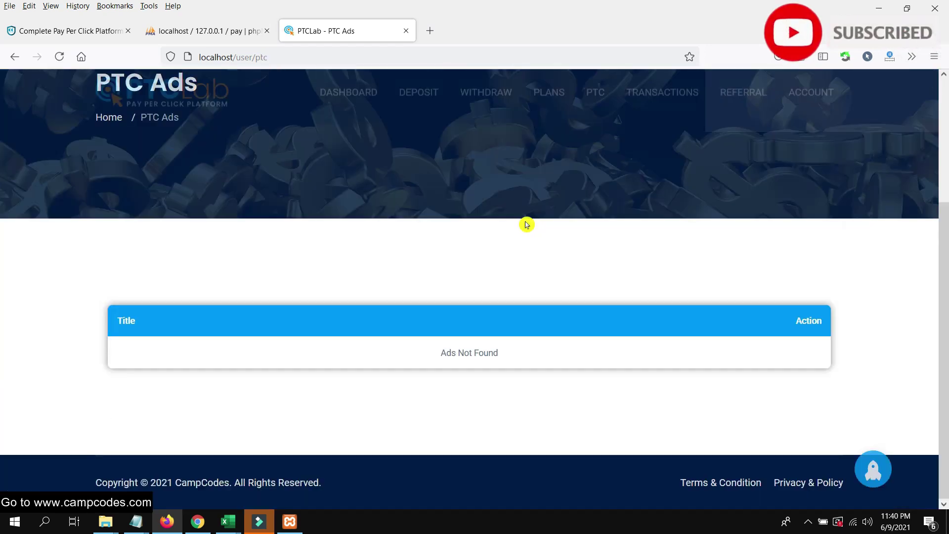
pyautogui.scroll(5, 568, 198)
pyautogui.moveTo(590, 153)
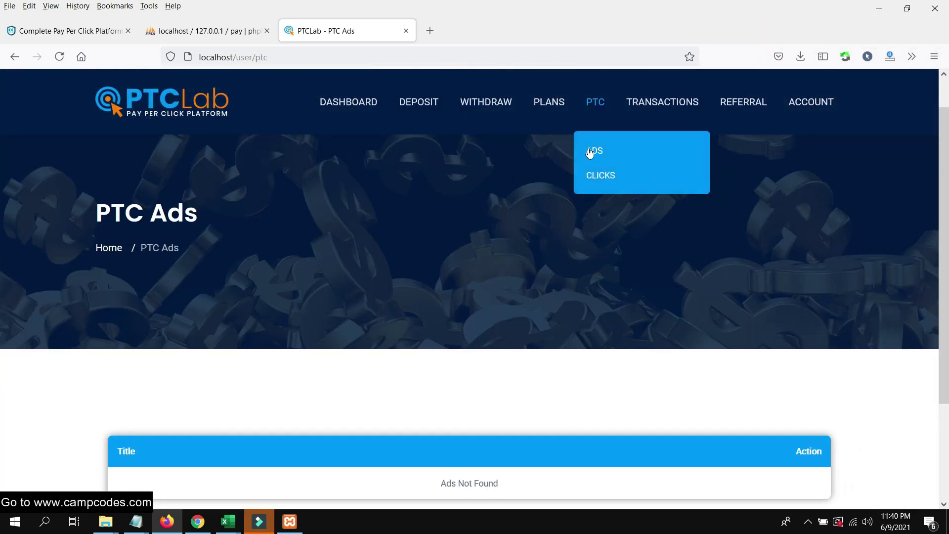
pyautogui.click(593, 179)
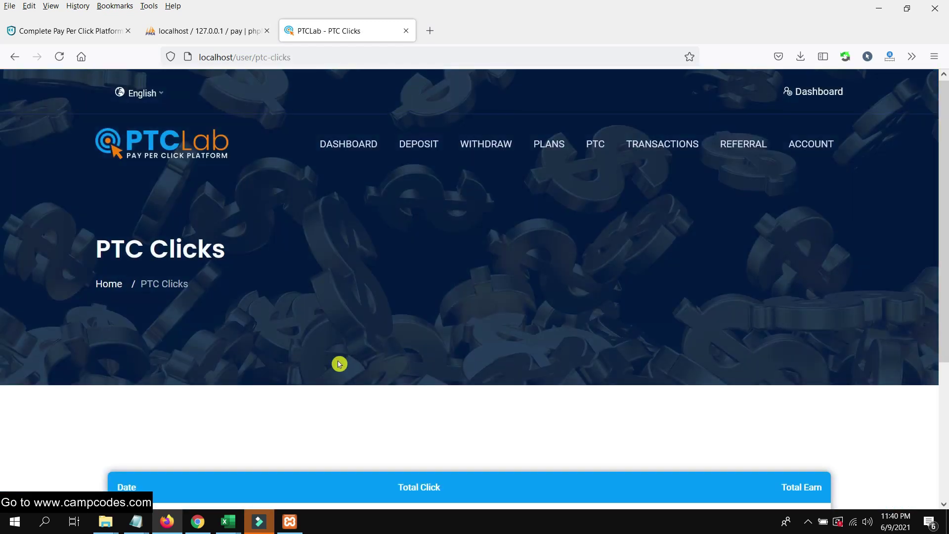
pyautogui.scroll(-5, 339, 364)
pyautogui.moveTo(202, 522)
pyautogui.click(209, 483)
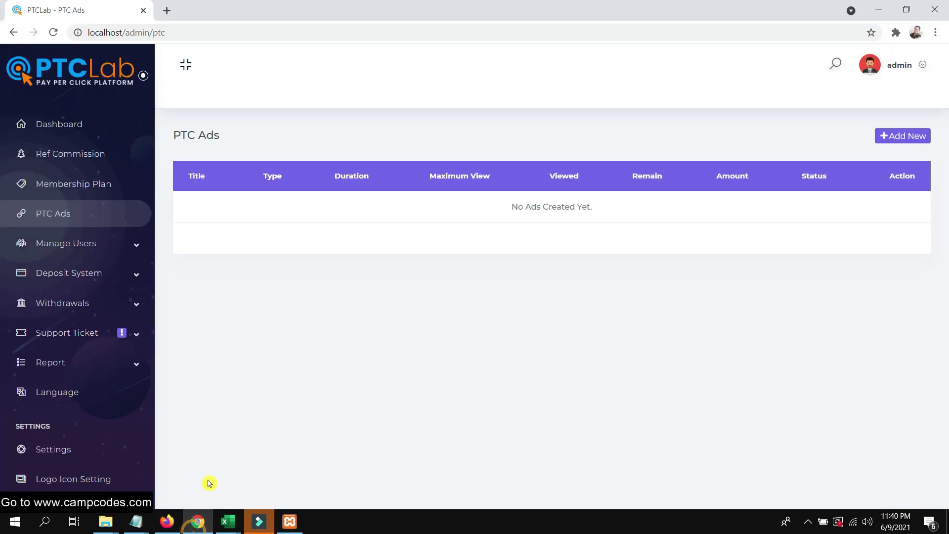
# Scroll through the dashboard's user, deposit and withdraw statistics, then open Manage Referral Commission.
pyautogui.click(79, 126)
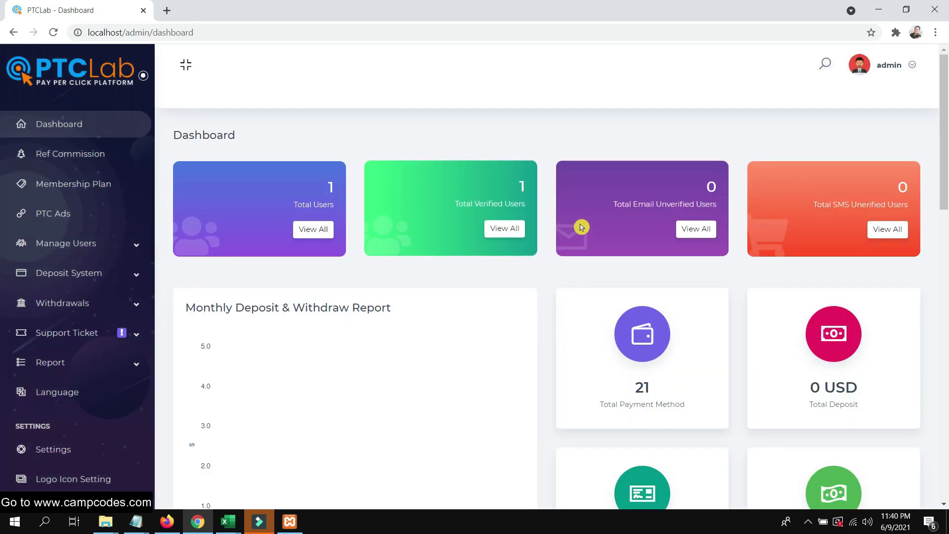
pyautogui.scroll(-7, 666, 264)
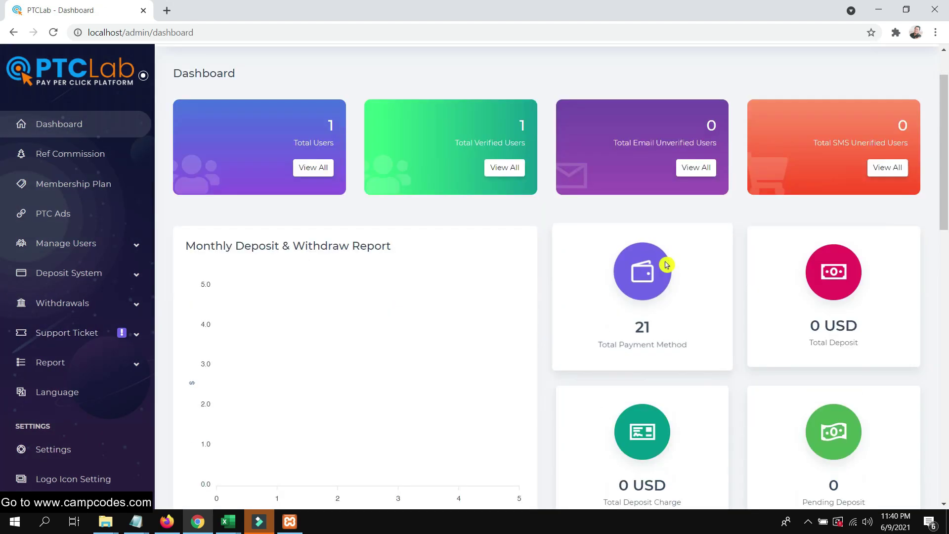
pyautogui.scroll(-5, 487, 273)
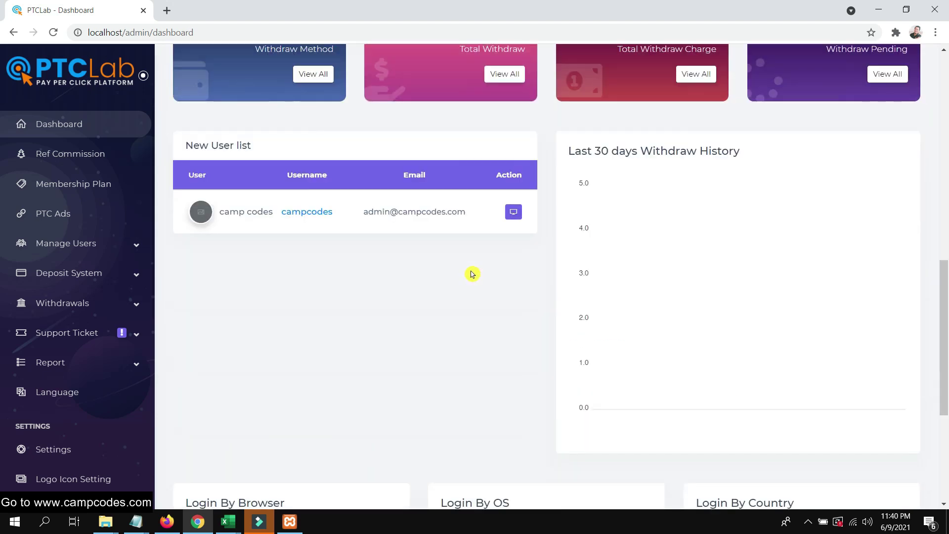
pyautogui.scroll(-1, 470, 267)
pyautogui.scroll(2, 503, 240)
pyautogui.click(66, 156)
pyautogui.scroll(6, 426, 207)
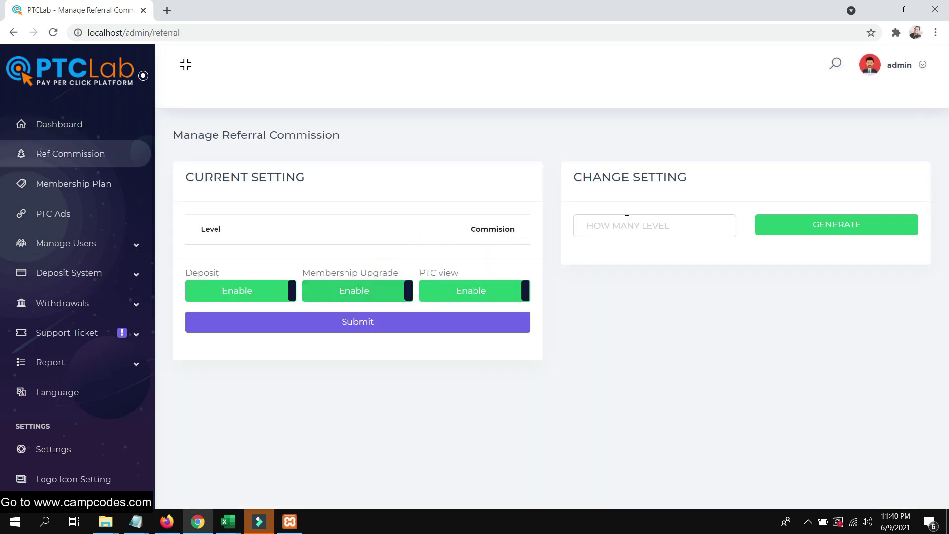
# Go to Membership Plans and bring up the Add New plan form.
pyautogui.click(57, 181)
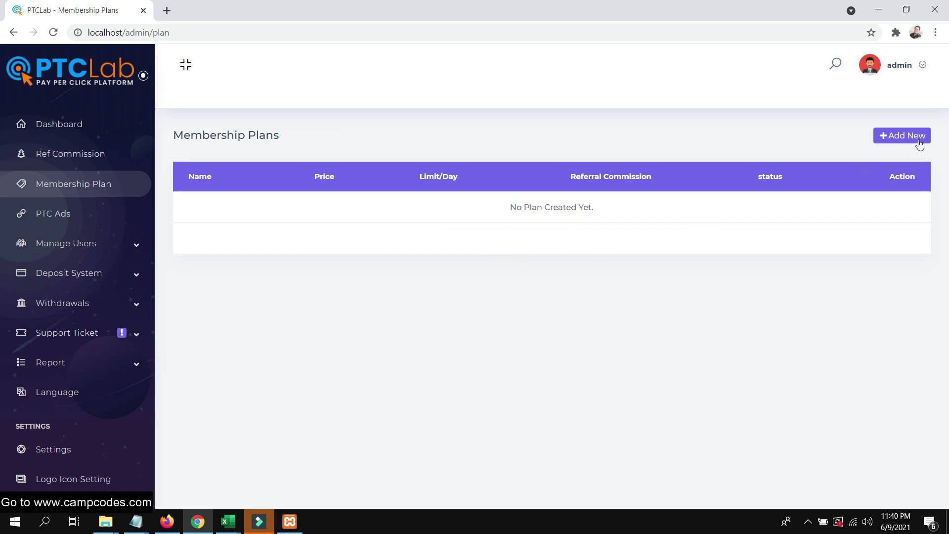
pyautogui.click(919, 144)
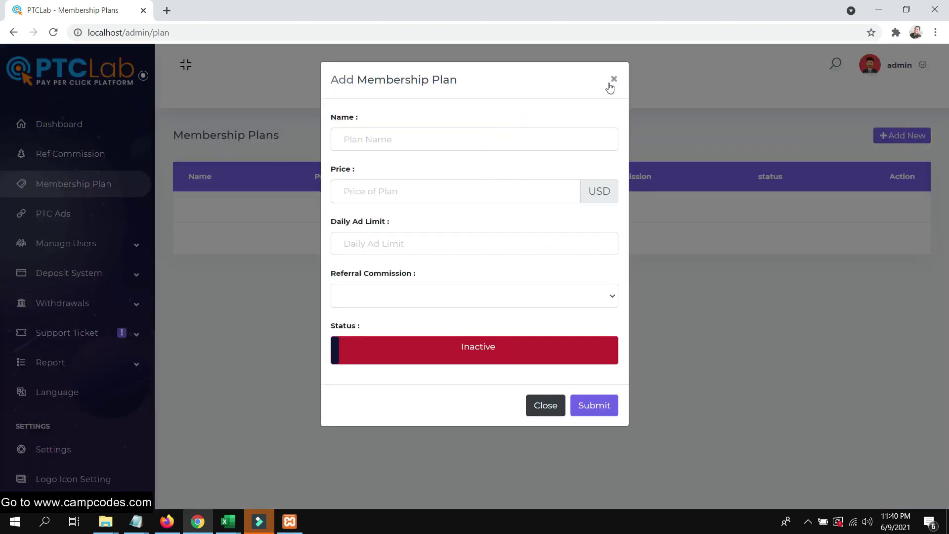
pyautogui.click(613, 80)
pyautogui.click(902, 135)
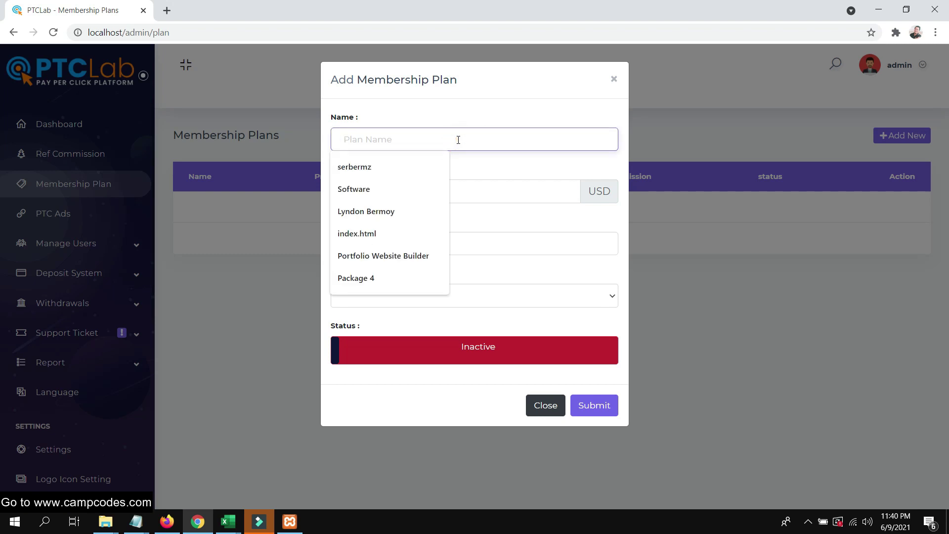
# Submit plan Premium: price 25, daily ad limit 10, referral commission NO, status Active.
pyautogui.write('Premium')
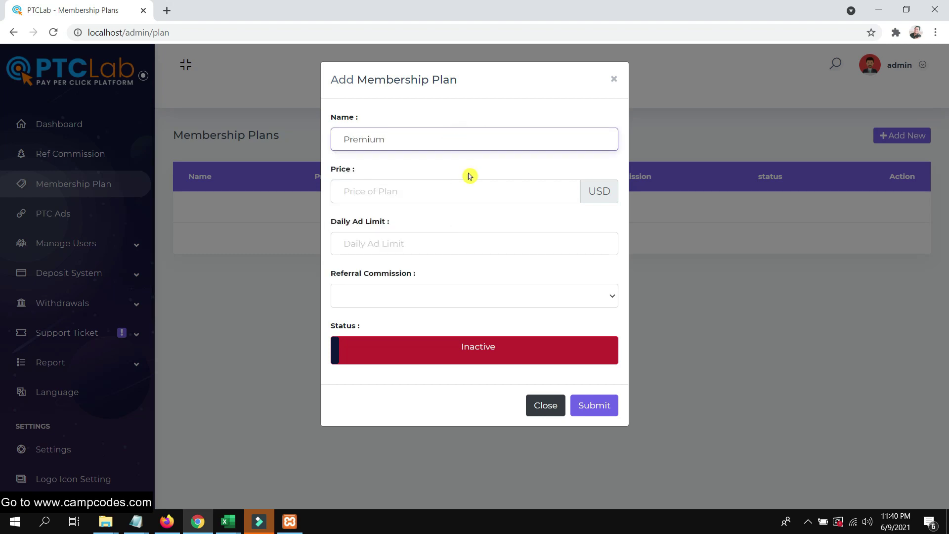
pyautogui.click(459, 189)
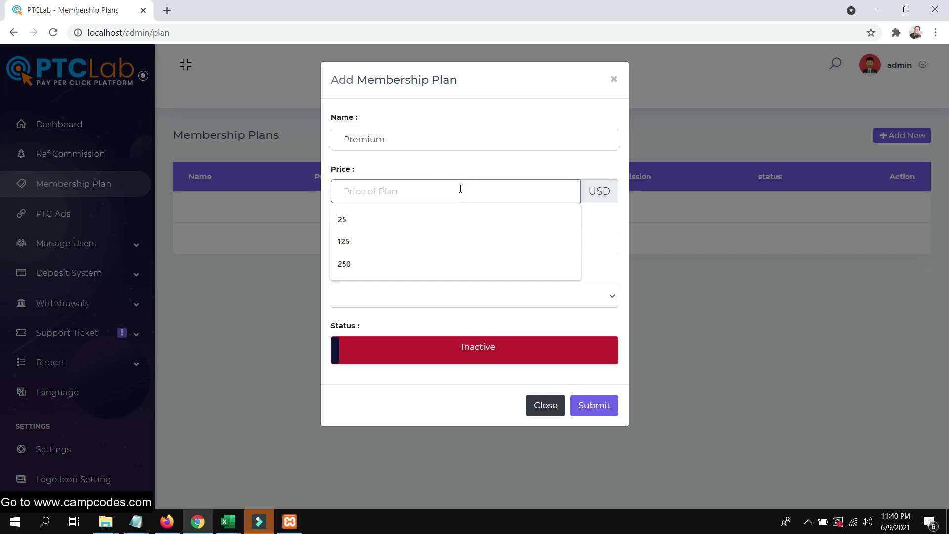
pyautogui.click(409, 220)
pyautogui.click(441, 249)
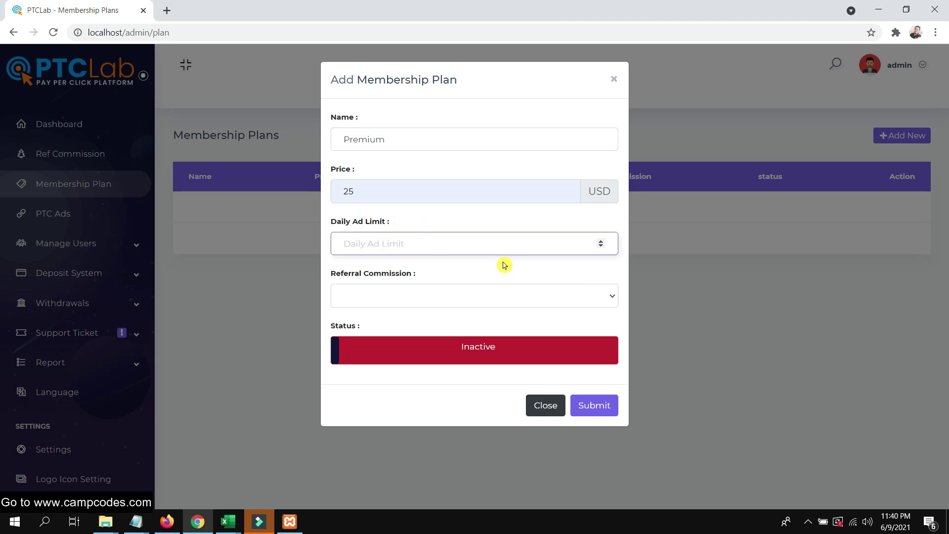
pyautogui.click(497, 296)
pyautogui.click(470, 320)
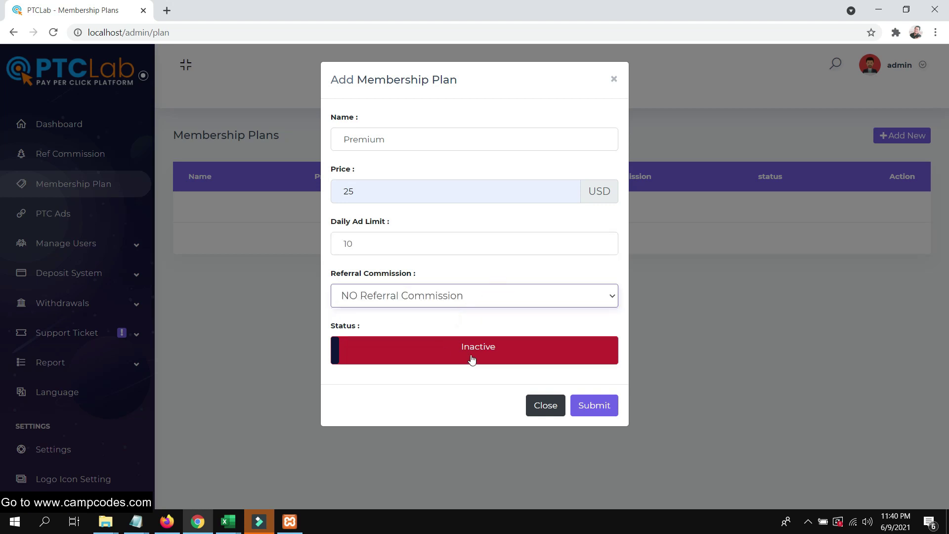
pyautogui.click(488, 356)
pyautogui.click(609, 407)
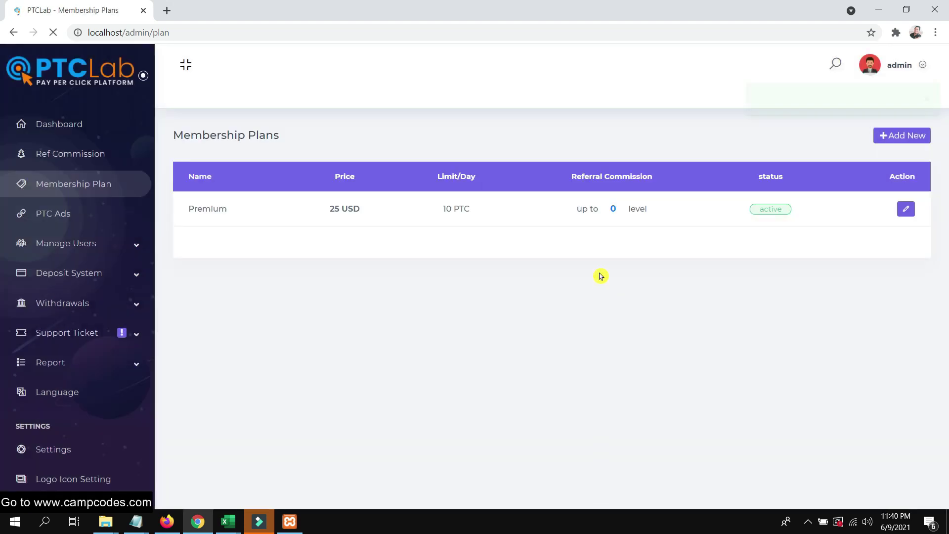
# Reload the user site in Firefox and go to its Plans page.
pyautogui.click(168, 522)
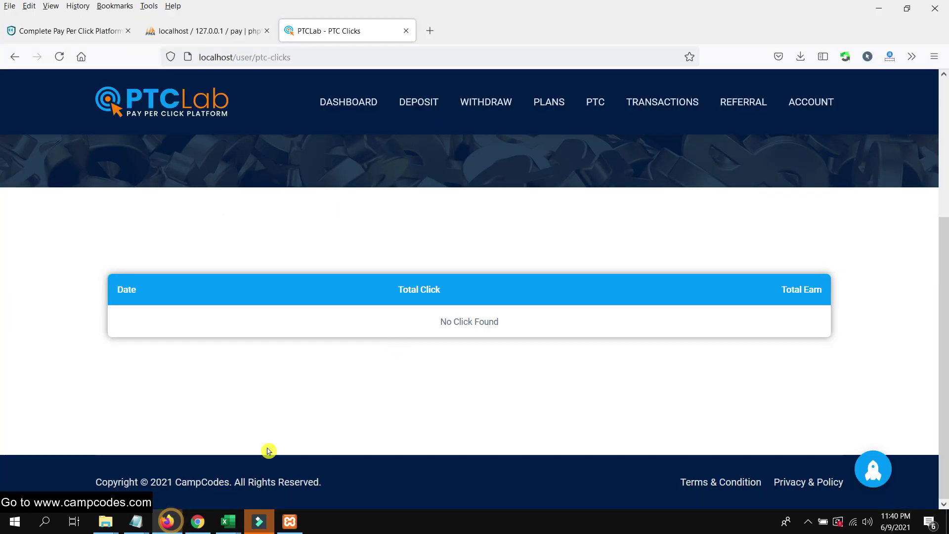
pyautogui.rightClick(357, 32)
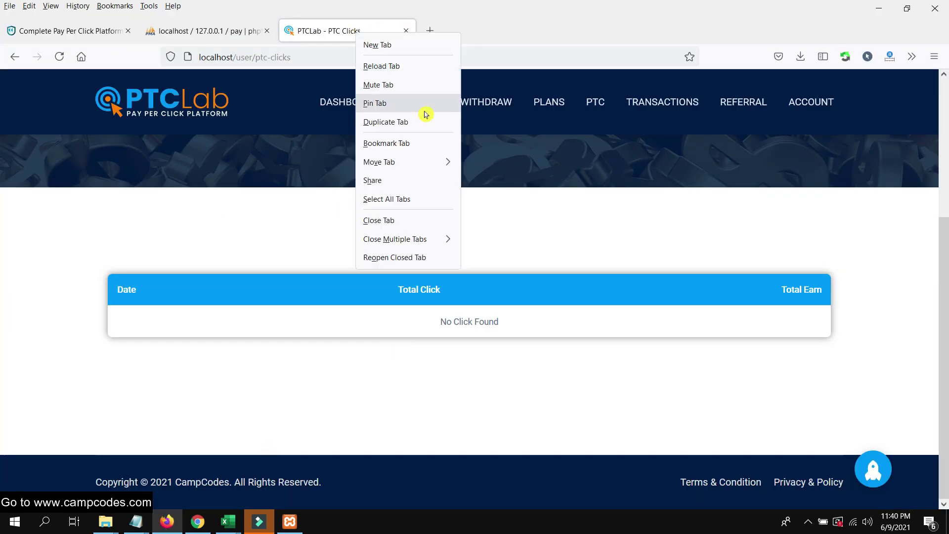
pyautogui.click(406, 74)
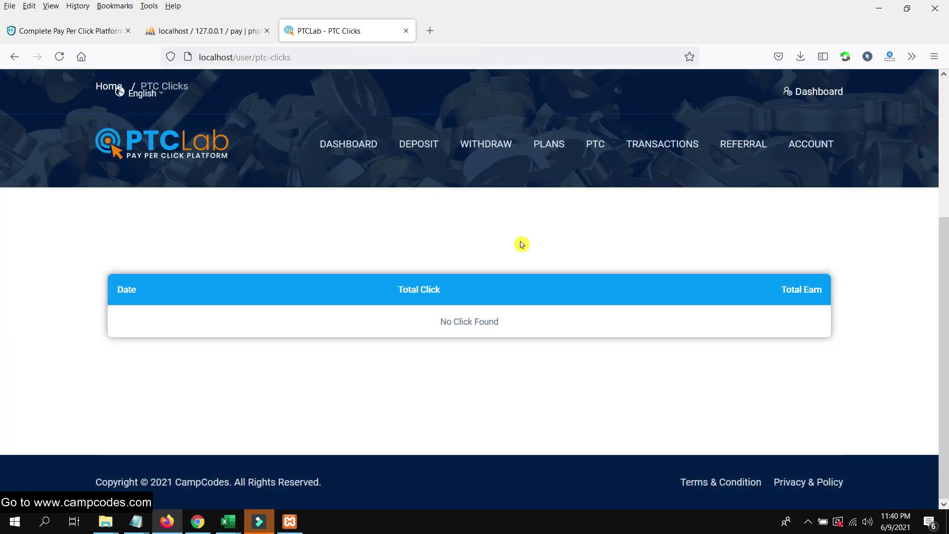
pyautogui.click(545, 147)
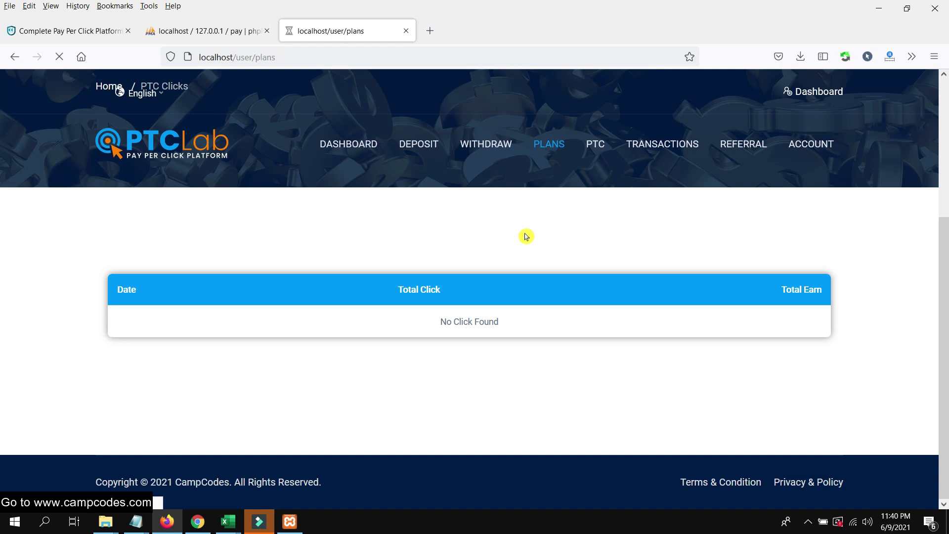
# View the Premium card (25 USD, 10 PTC daily), then return to the admin plans list.
pyautogui.scroll(-5, 514, 250)
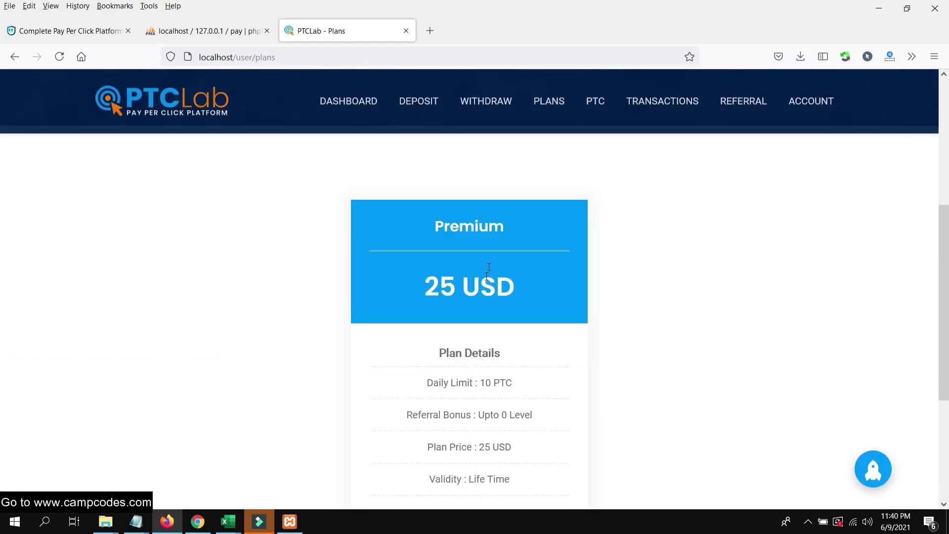
pyautogui.scroll(-4, 495, 269)
pyautogui.scroll(4, 513, 262)
pyautogui.moveTo(432, 218); pyautogui.dragTo(529, 426)
pyautogui.scroll(-4, 529, 426)
pyautogui.click(648, 327)
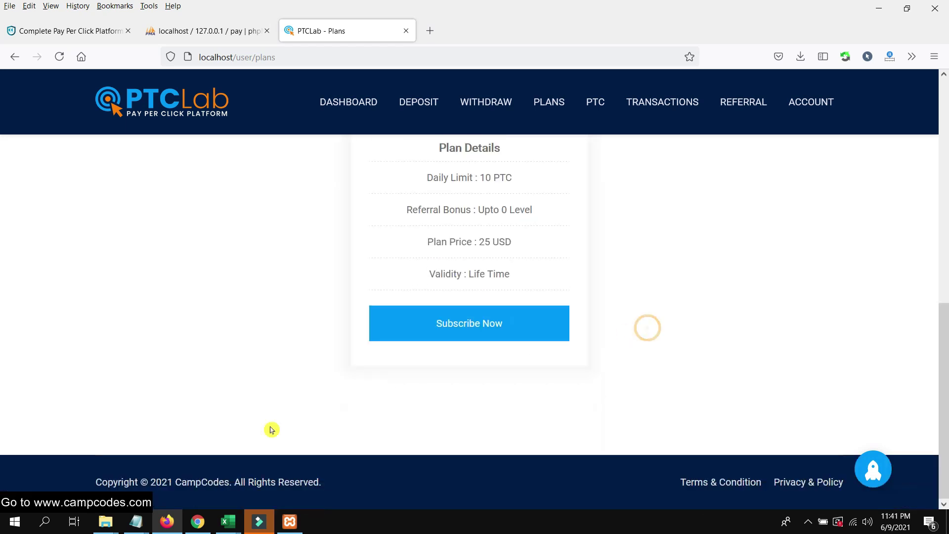
pyautogui.scroll(4, 233, 481)
pyautogui.click(198, 522)
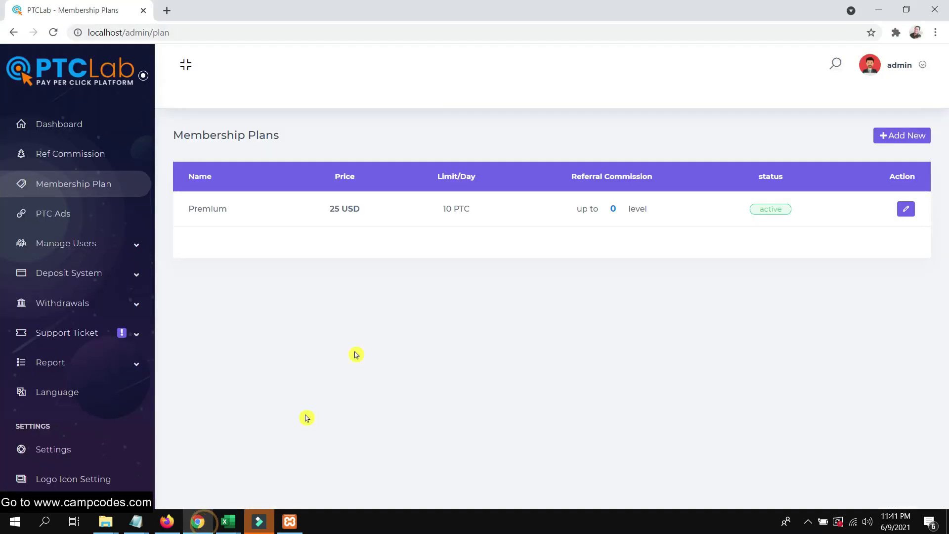
# Start a new plan named Best Pack priced 125 with a daily ad limit of 20.
pyautogui.click(893, 136)
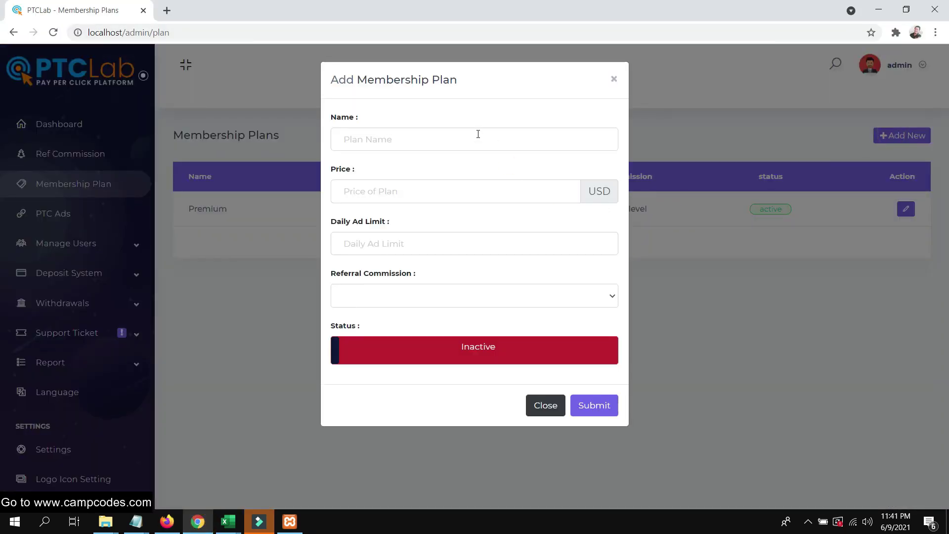
pyautogui.click(477, 135)
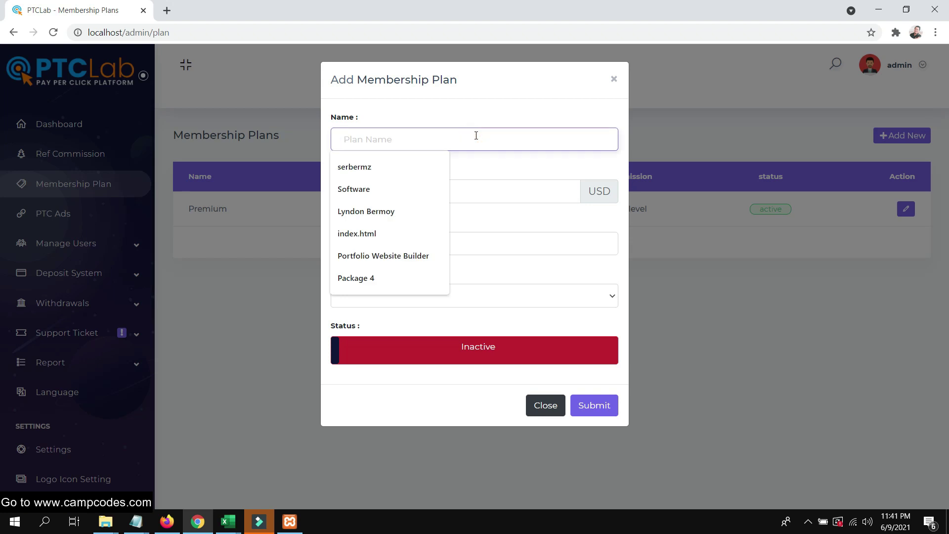
pyautogui.write('Bes')
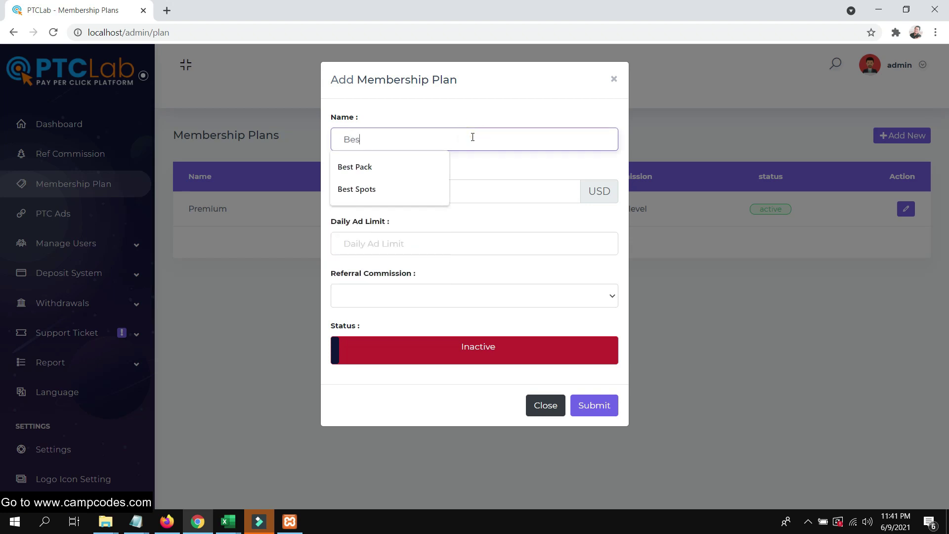
pyautogui.click(419, 176)
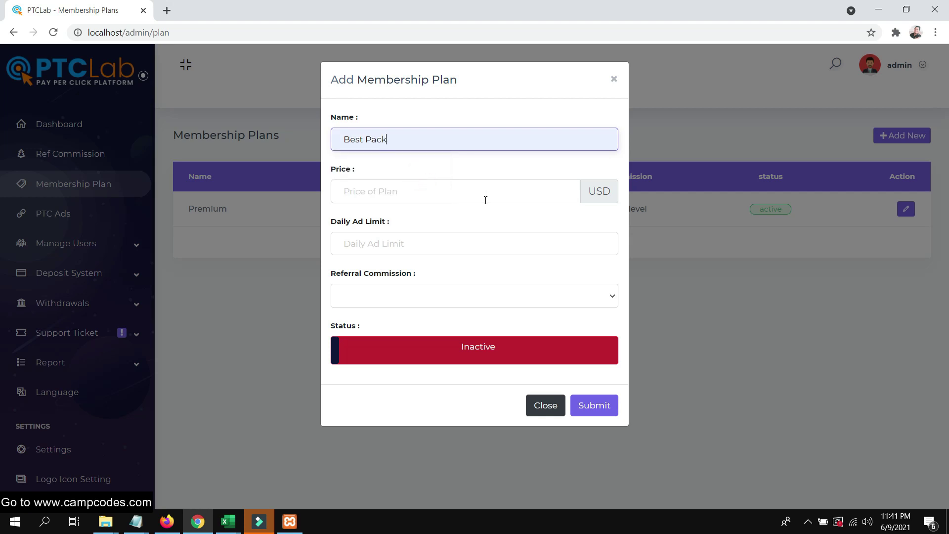
pyautogui.click(485, 200)
pyautogui.click(438, 246)
pyautogui.click(443, 248)
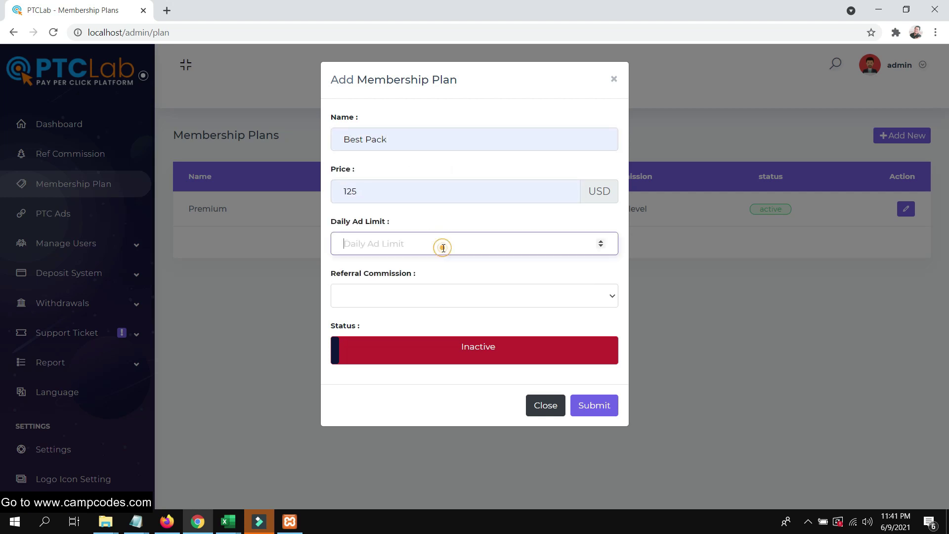
# Set referral commission to NO, make Best Pack active, and submit it.
pyautogui.click(462, 301)
pyautogui.click(443, 314)
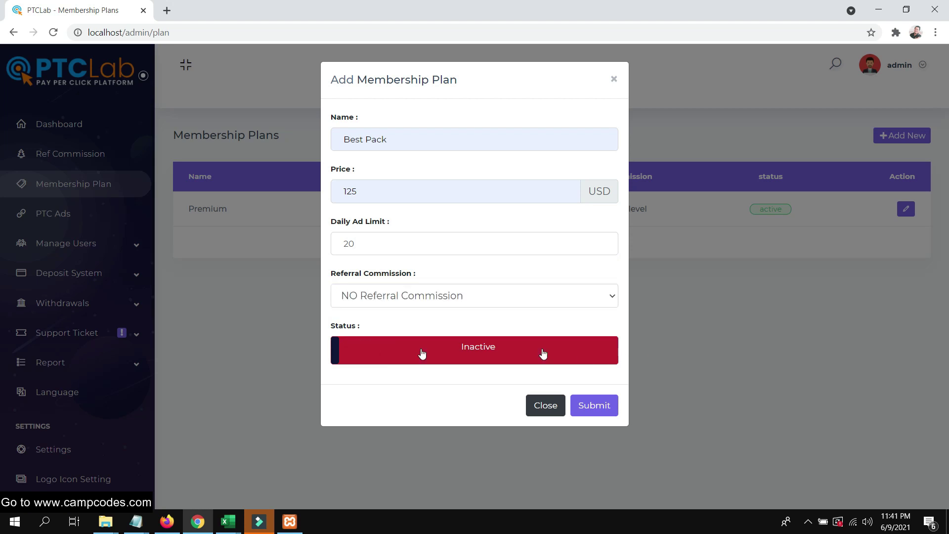
pyautogui.click(458, 359)
pyautogui.click(600, 401)
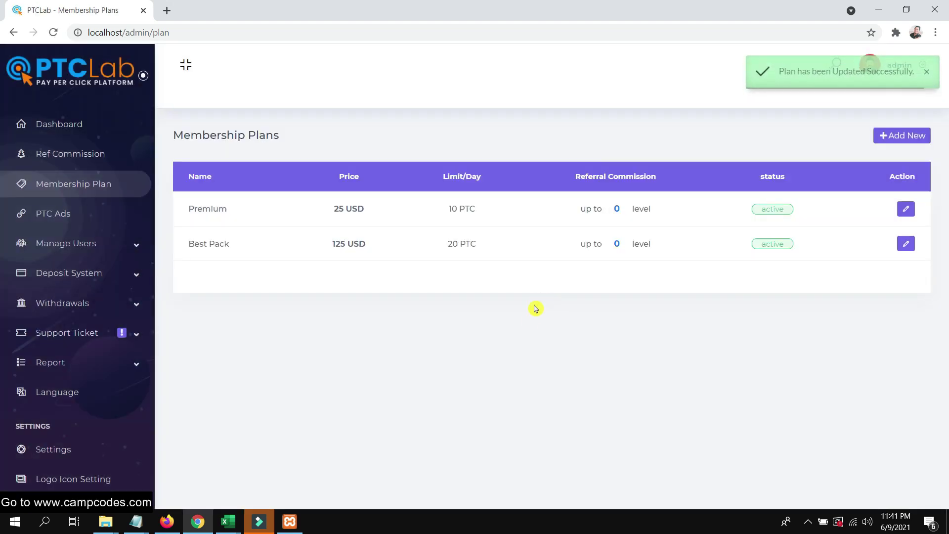
pyautogui.click(534, 316)
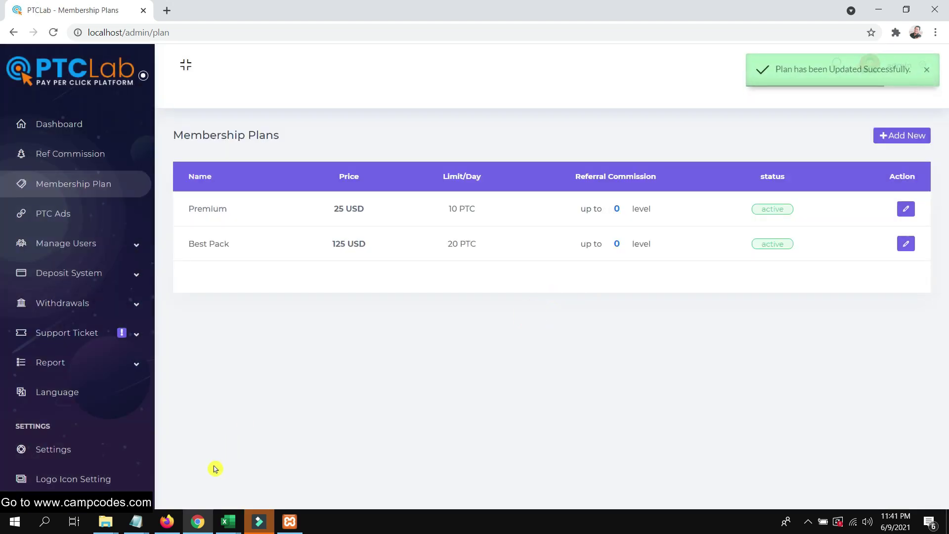
pyautogui.click(167, 522)
# Reload the user Plans page to see Best Pack beside Premium, then go to admin PTC Ads.
pyautogui.rightClick(341, 34)
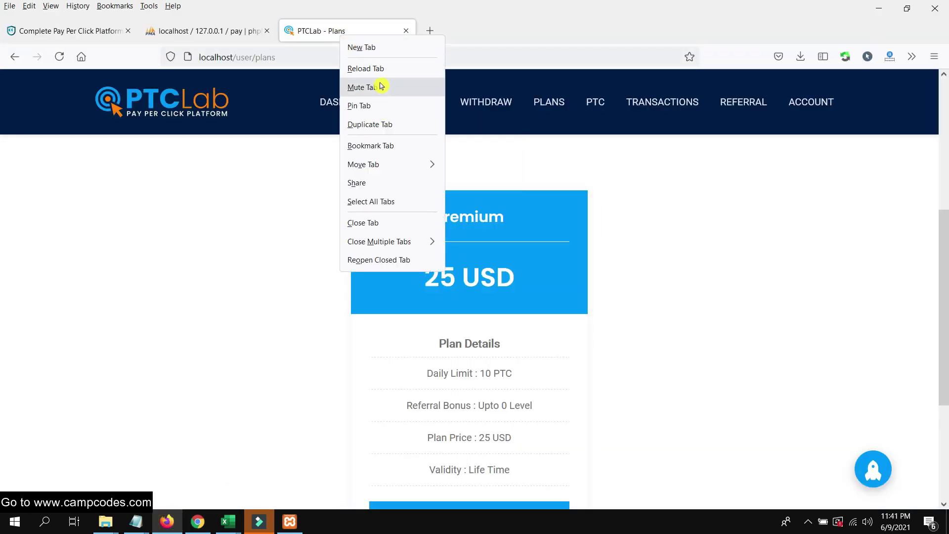
pyautogui.click(383, 71)
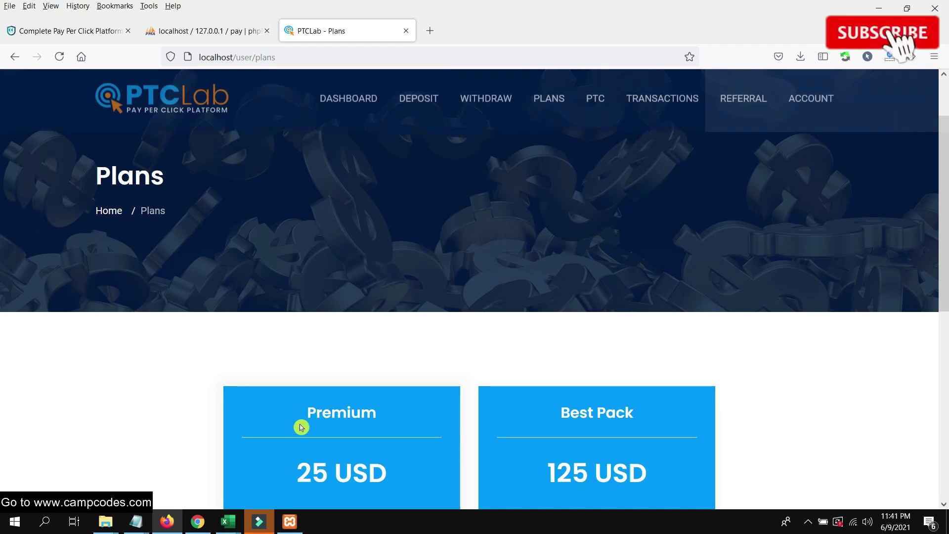
pyautogui.click(195, 523)
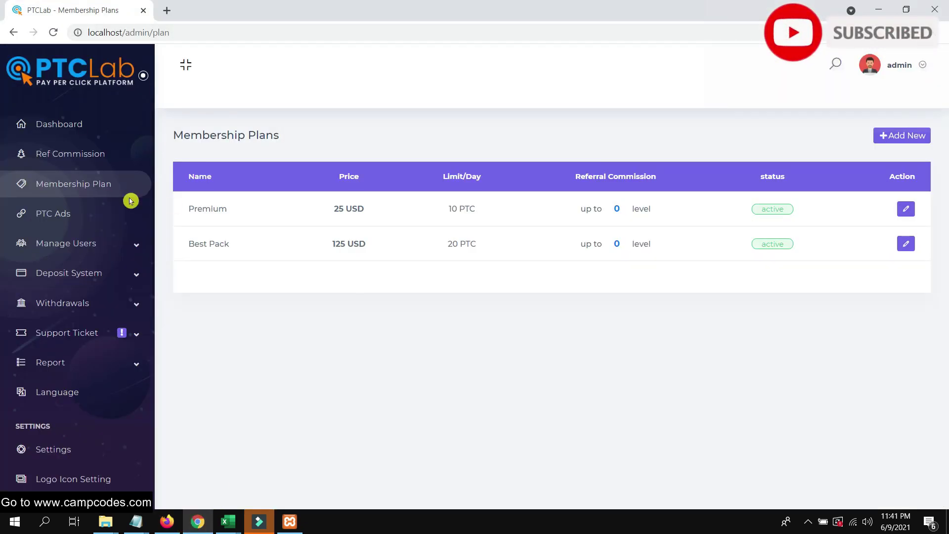
pyautogui.click(77, 214)
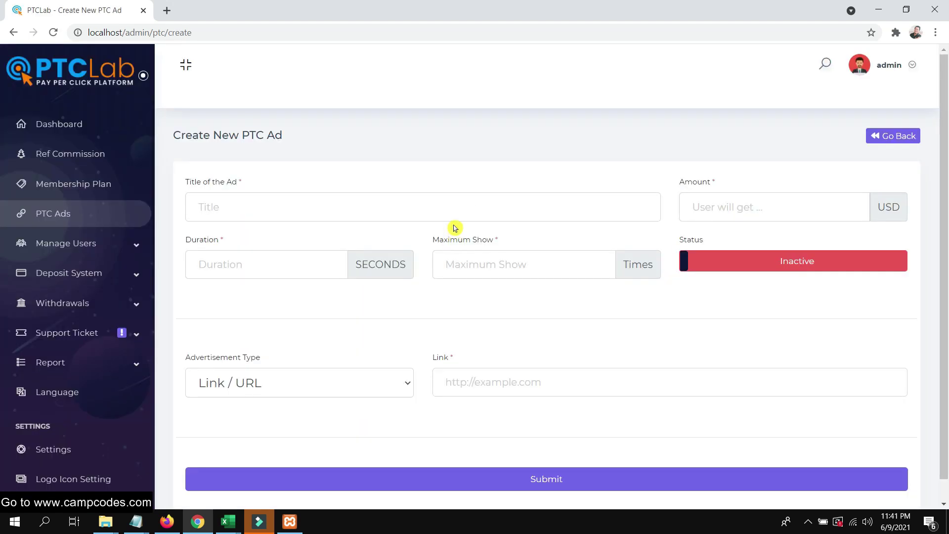
# Enter the ad title CampCodes Ads.
pyautogui.scroll(-1, 525, 221)
pyautogui.scroll(1, 440, 227)
pyautogui.scroll(-1, 470, 250)
pyautogui.scroll(1, 416, 217)
pyautogui.click(415, 218)
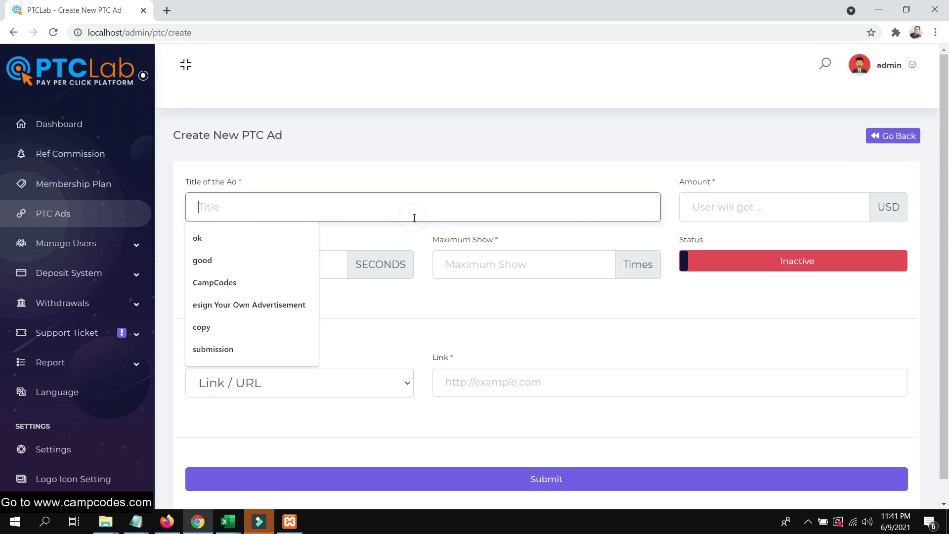
pyautogui.write('CampCodes A')
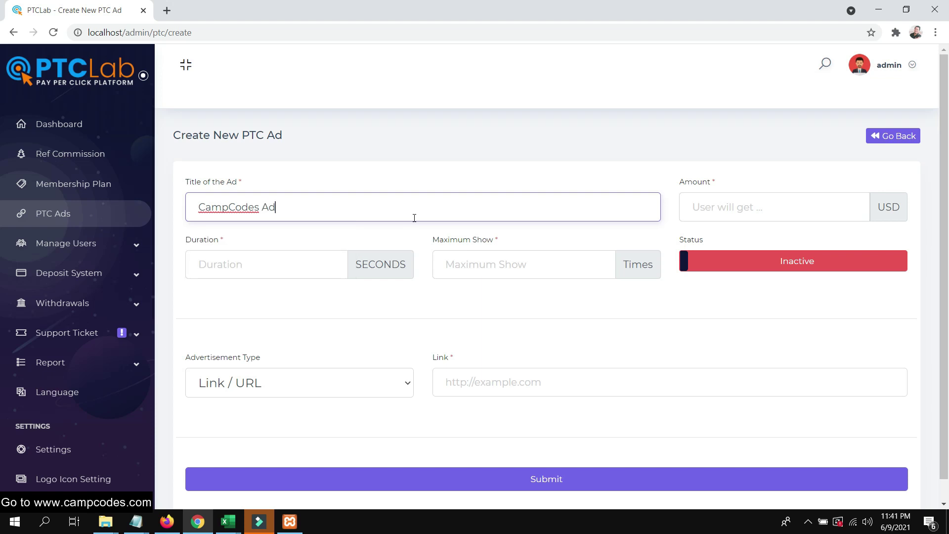
pyautogui.press('BackSpace')
pyautogui.press('Escape')
# Set duration 10 seconds, maximum show 10, and amount 2 USD.
pyautogui.click(281, 272)
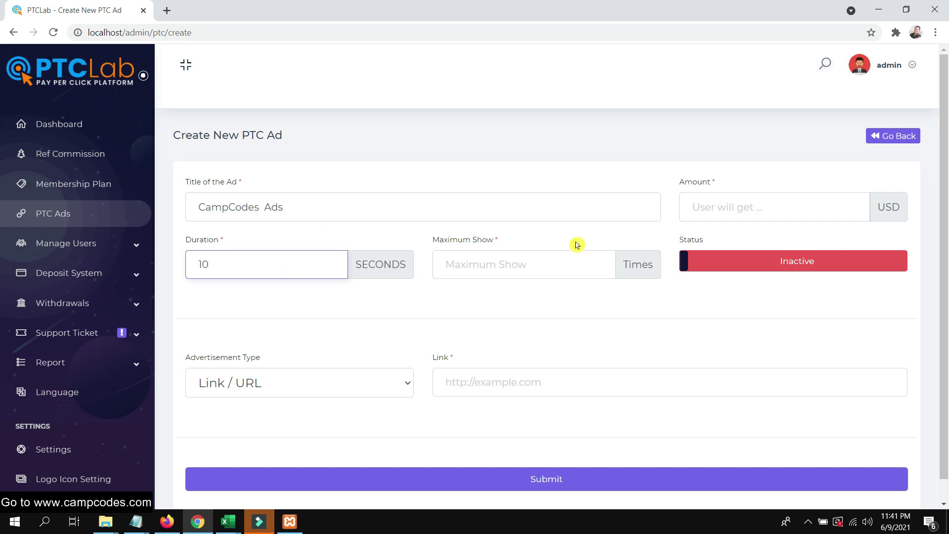
pyautogui.click(594, 267)
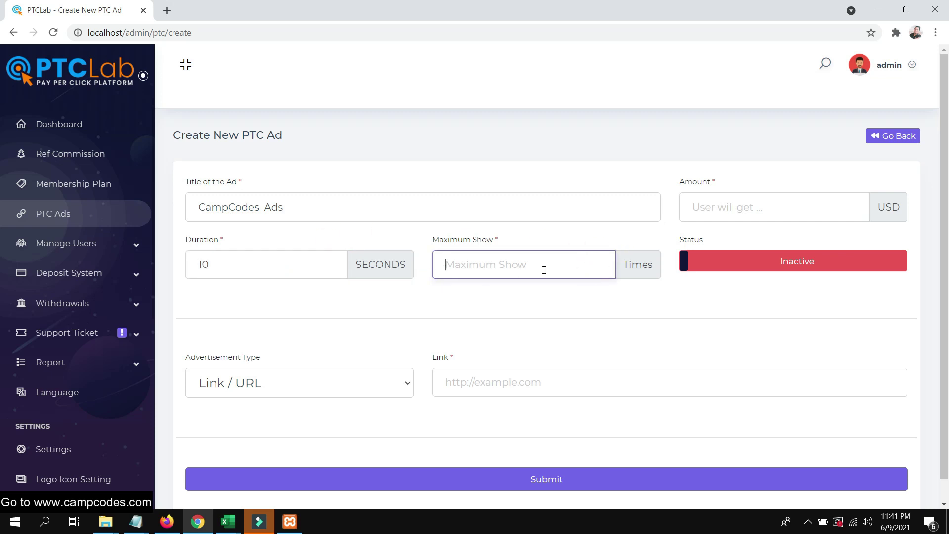
pyautogui.write('10')
pyautogui.click(741, 216)
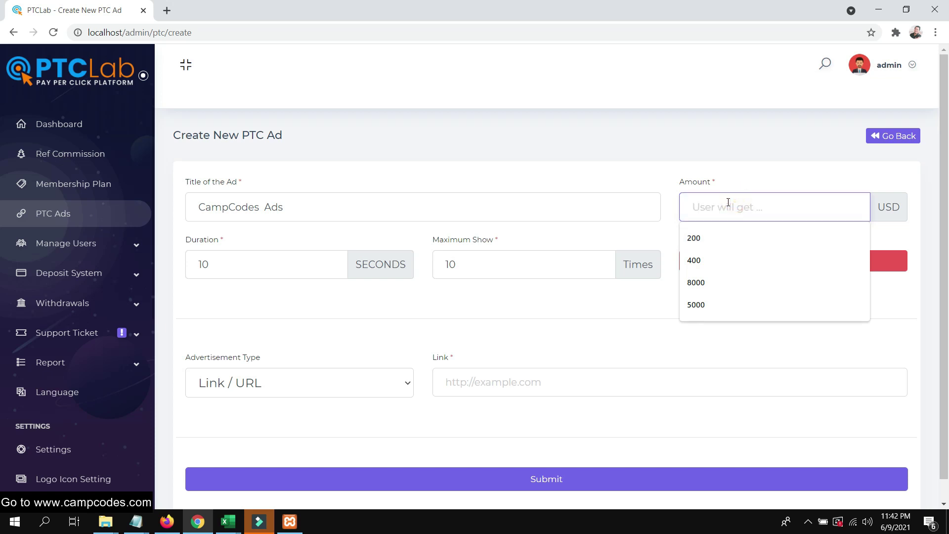
pyautogui.write('2')
pyautogui.click(642, 296)
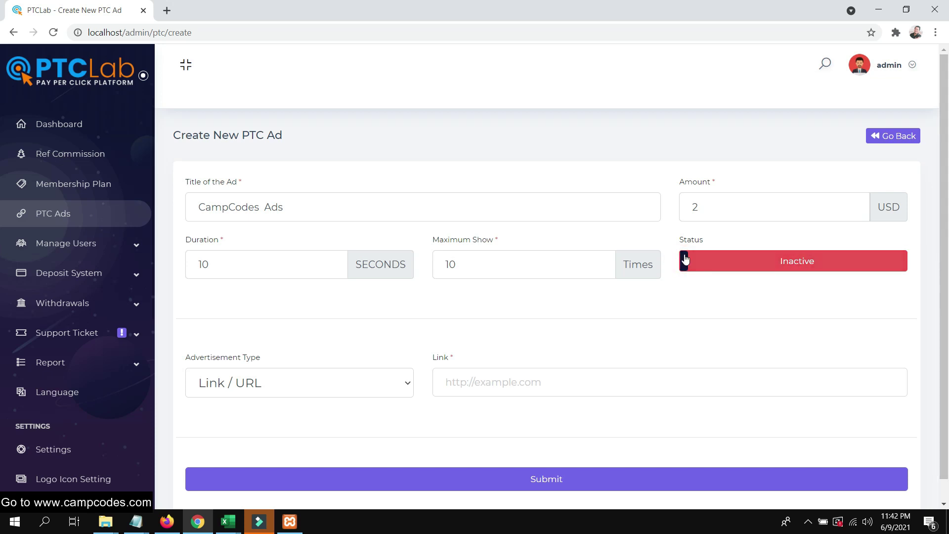
# Make the ad active, keep Link / URL type, and place the caret in the Link field.
pyautogui.click(769, 263)
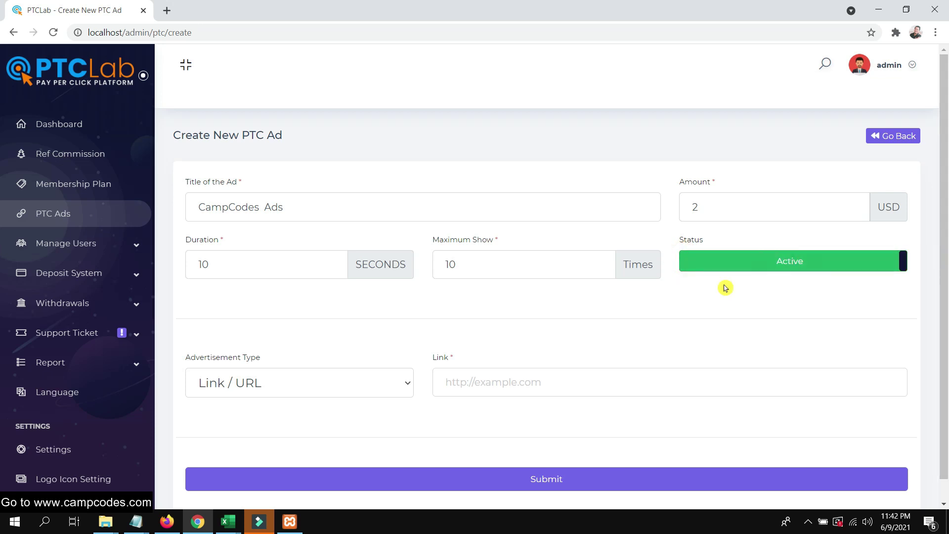
pyautogui.scroll(-1, 505, 311)
pyautogui.click(344, 361)
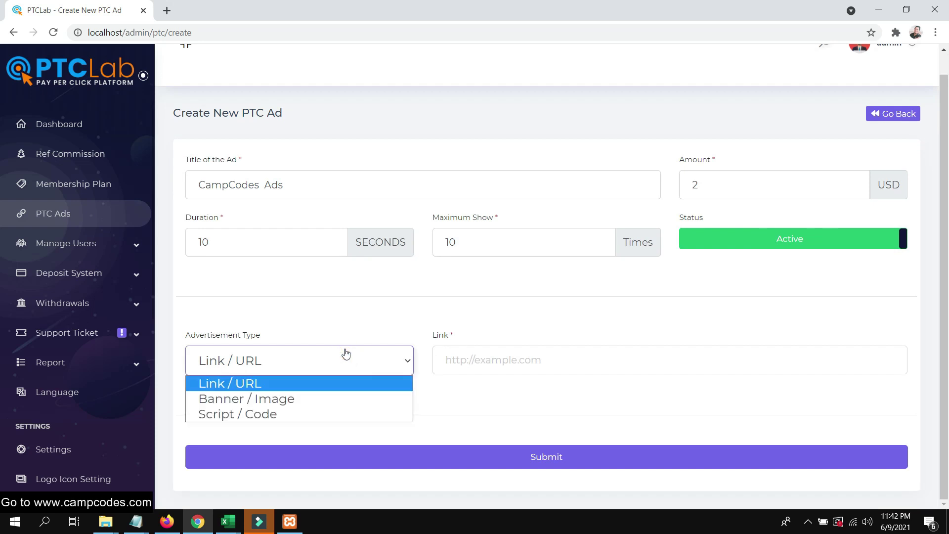
pyautogui.click(309, 387)
pyautogui.click(492, 366)
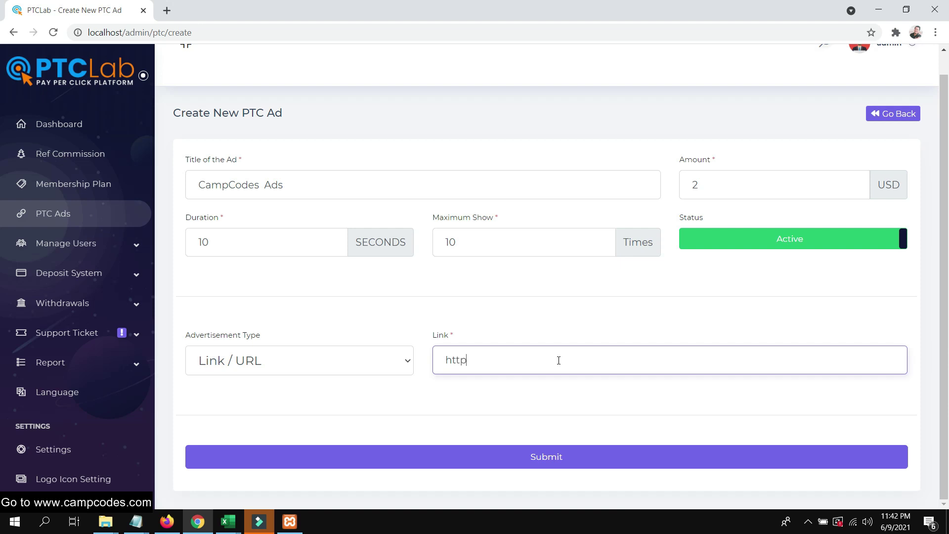
# Copy the campcodes.com address from Firefox into the ad's Link field.
pyautogui.click(167, 522)
pyautogui.click(69, 31)
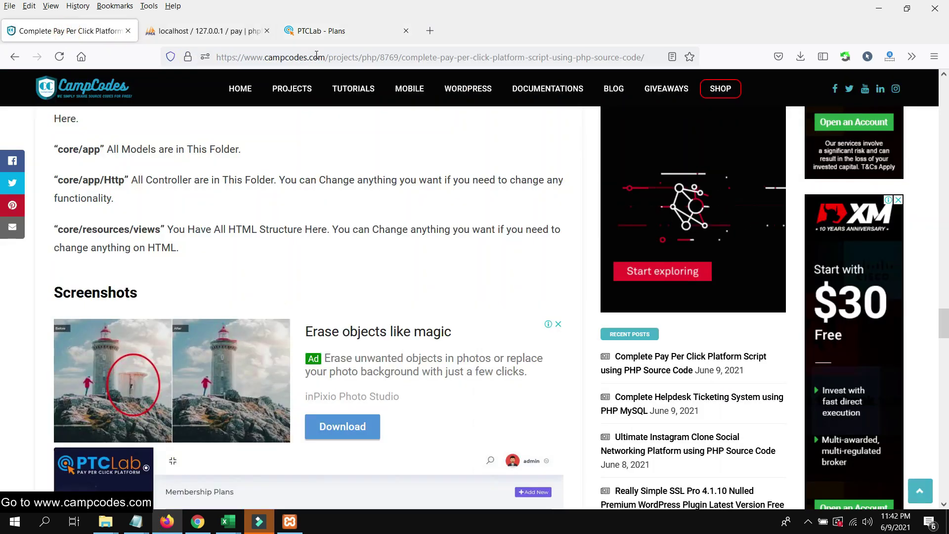
pyautogui.moveTo(328, 56); pyautogui.dragTo(218, 57)
pyautogui.rightClick(273, 60)
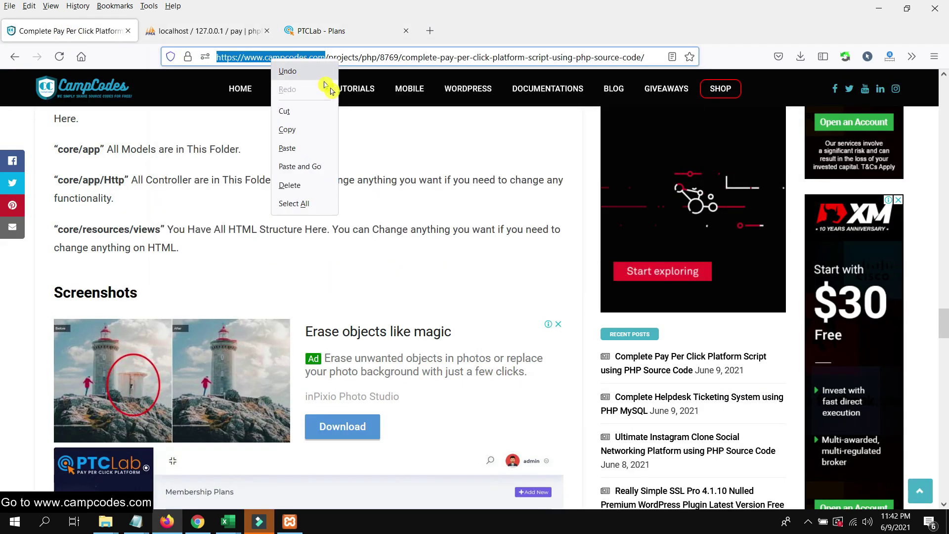
pyautogui.click(306, 132)
pyautogui.hotkey('alt', 'Tab')
pyautogui.doubleClick(505, 359)
pyautogui.rightClick(461, 356)
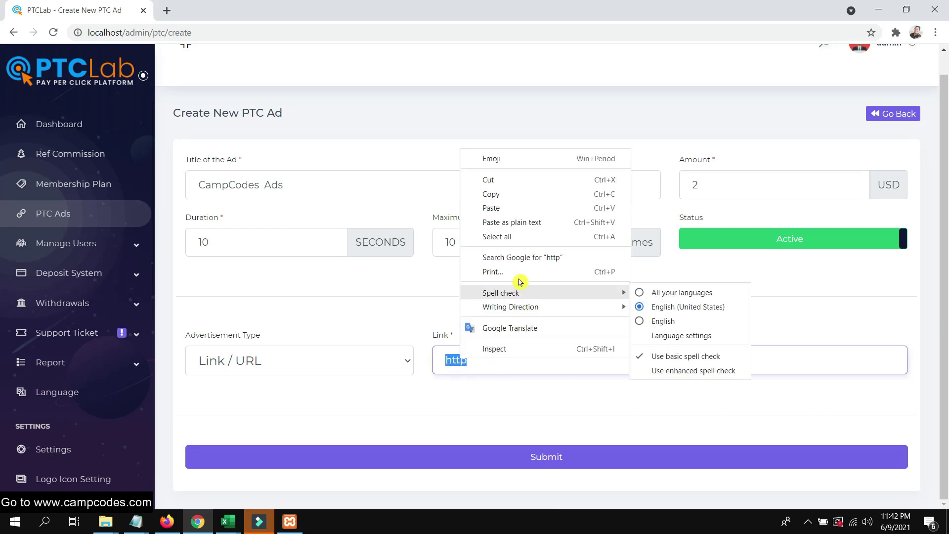
pyautogui.click(514, 210)
# Set the CampCodes Ads status to Active and submit the ad.
pyautogui.click(544, 454)
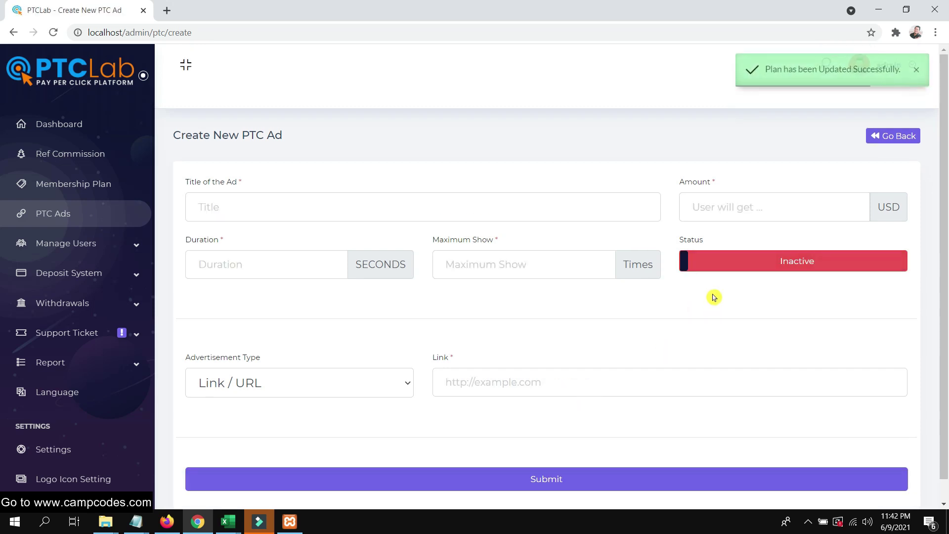
pyautogui.click(718, 262)
pyautogui.click(566, 479)
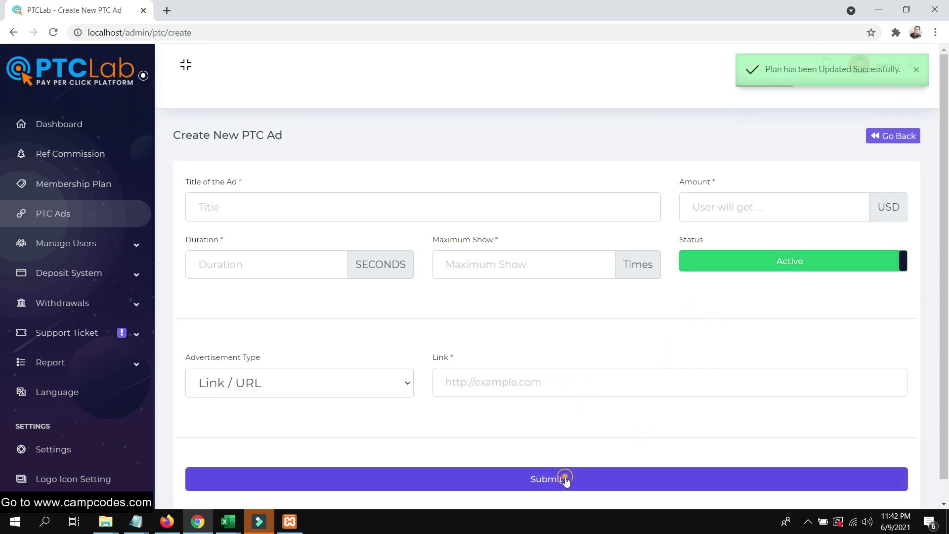
pyautogui.click(171, 523)
# Open the user's PTC ads list and locate CampCodes Ads.
pyautogui.click(337, 33)
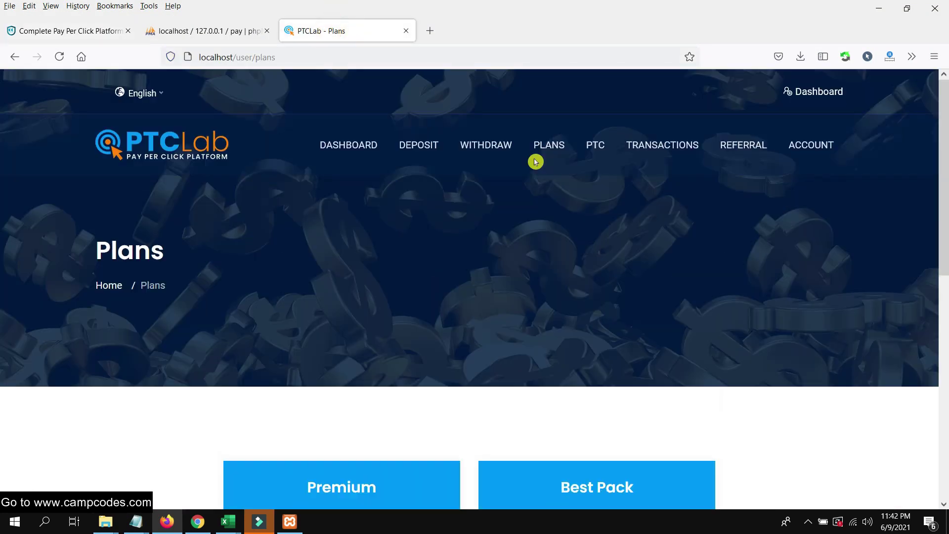
pyautogui.moveTo(612, 152)
pyautogui.click(596, 195)
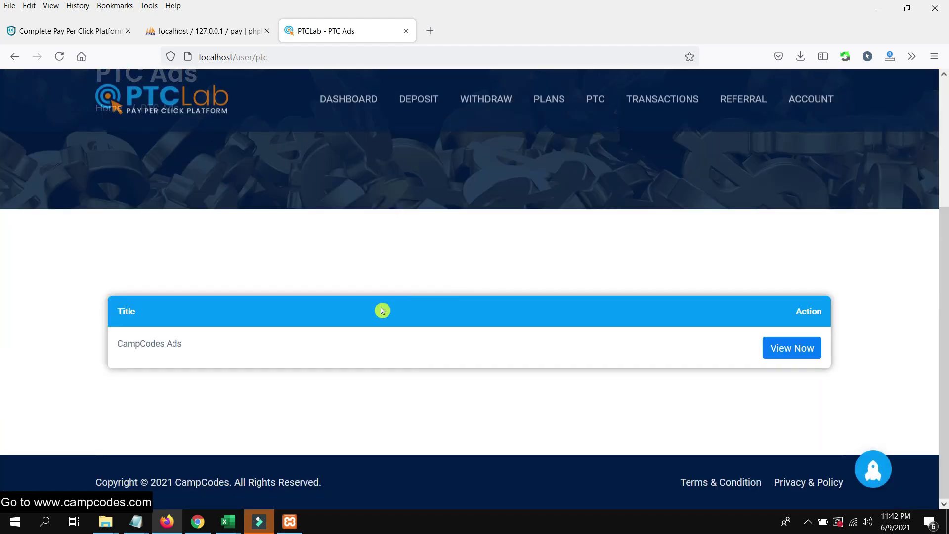
pyautogui.moveTo(162, 360); pyautogui.dragTo(98, 354)
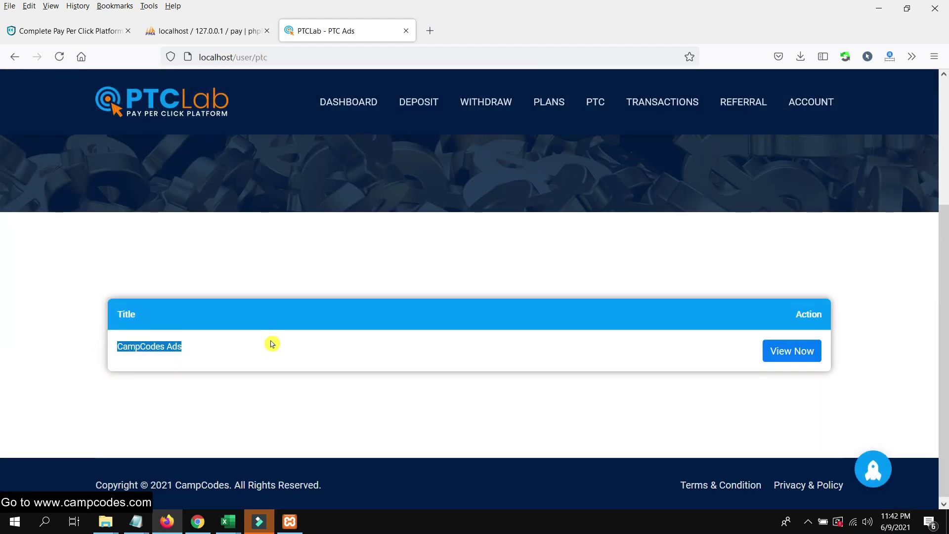
pyautogui.scroll(3, 286, 333)
pyautogui.scroll(-3, 286, 333)
pyautogui.click(579, 411)
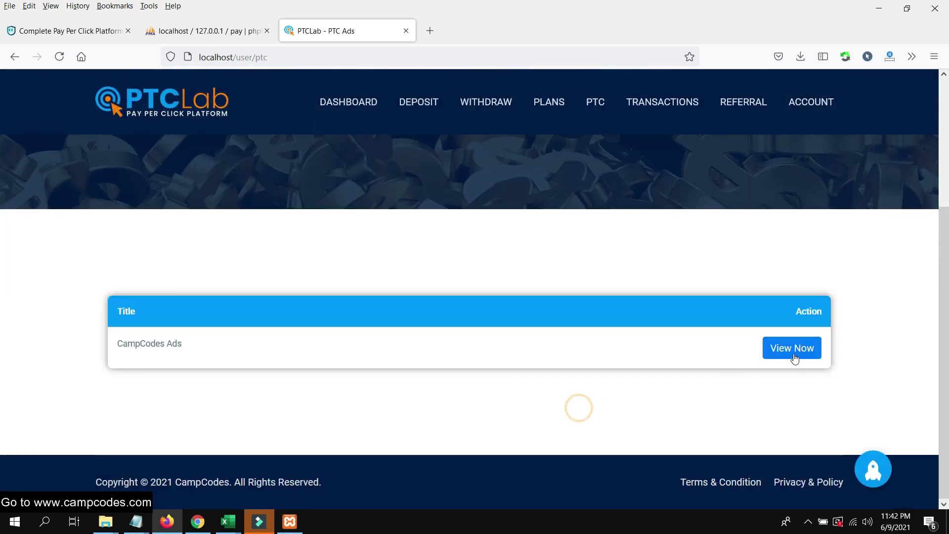
# View CampCodes Ads, get the daily-limit notice, and return to the admin panel.
pyautogui.click(795, 347)
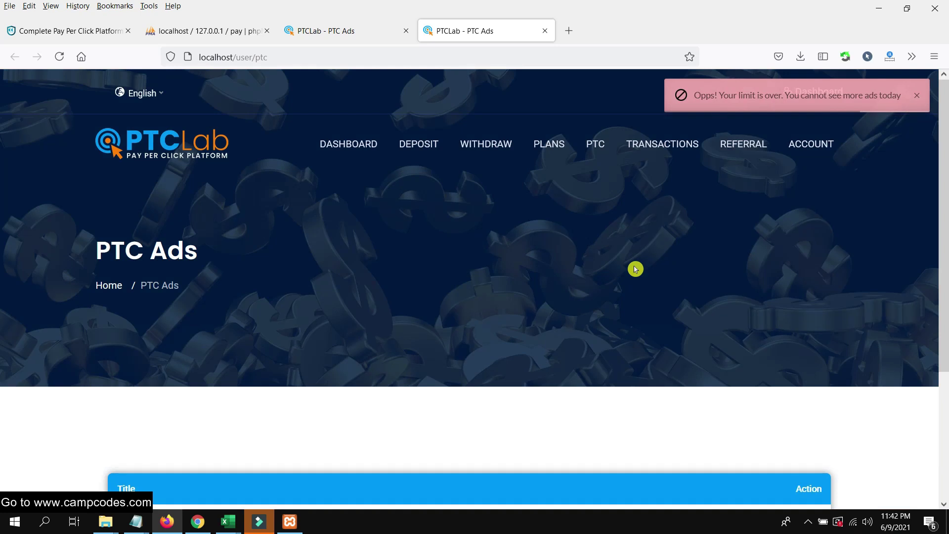
pyautogui.scroll(-3, 635, 228)
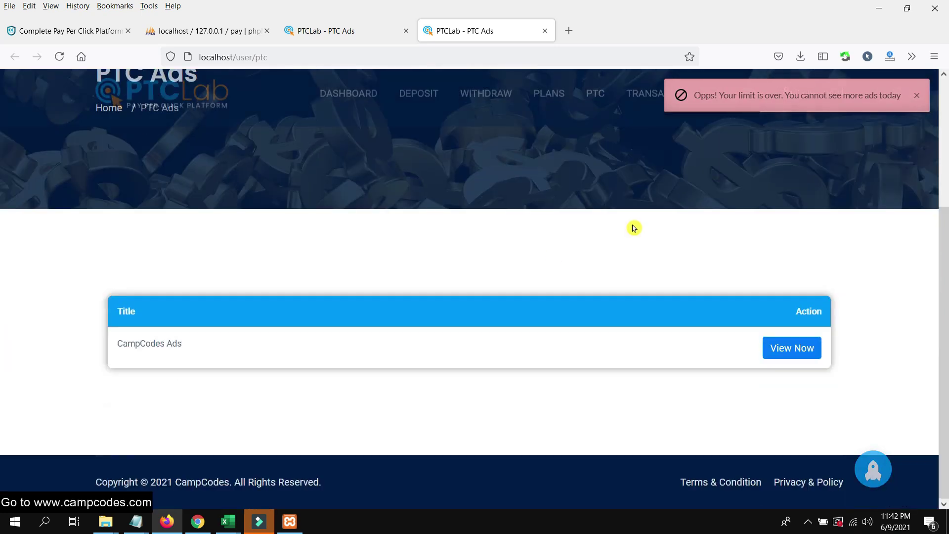
pyautogui.scroll(3, 676, 352)
pyautogui.scroll(-3, 669, 352)
pyautogui.scroll(3, 524, 369)
pyautogui.scroll(-3, 524, 369)
pyautogui.click(197, 521)
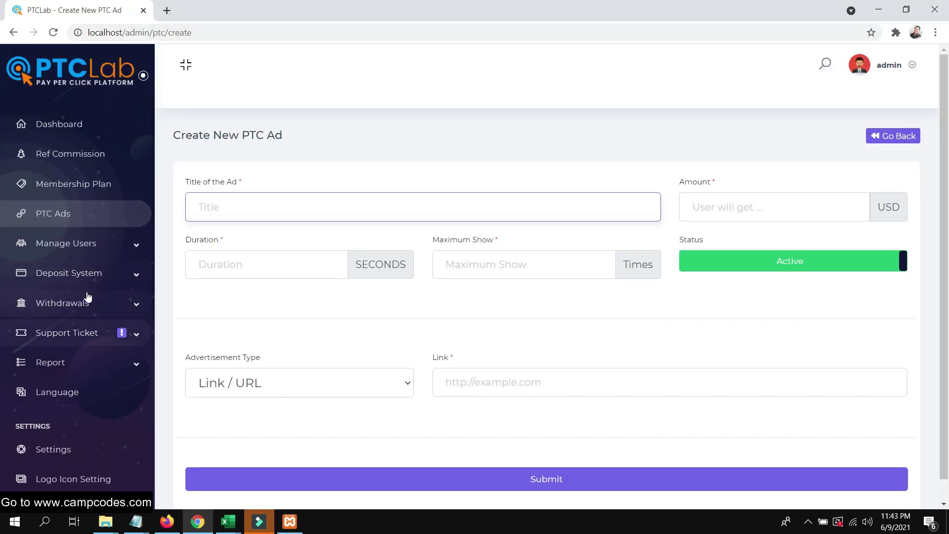
# Expand Manage Users and Deposit System in the admin sidebar.
pyautogui.click(315, 213)
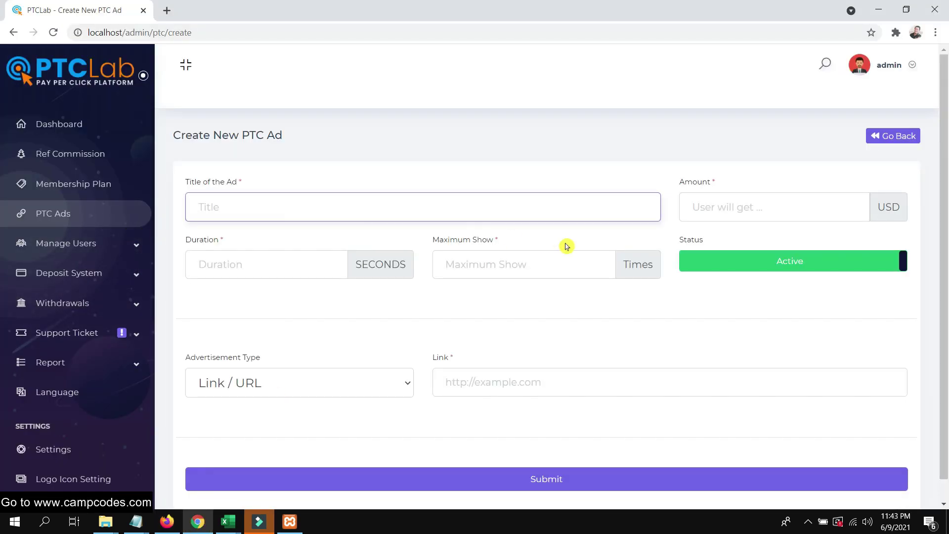
pyautogui.scroll(-1, 483, 271)
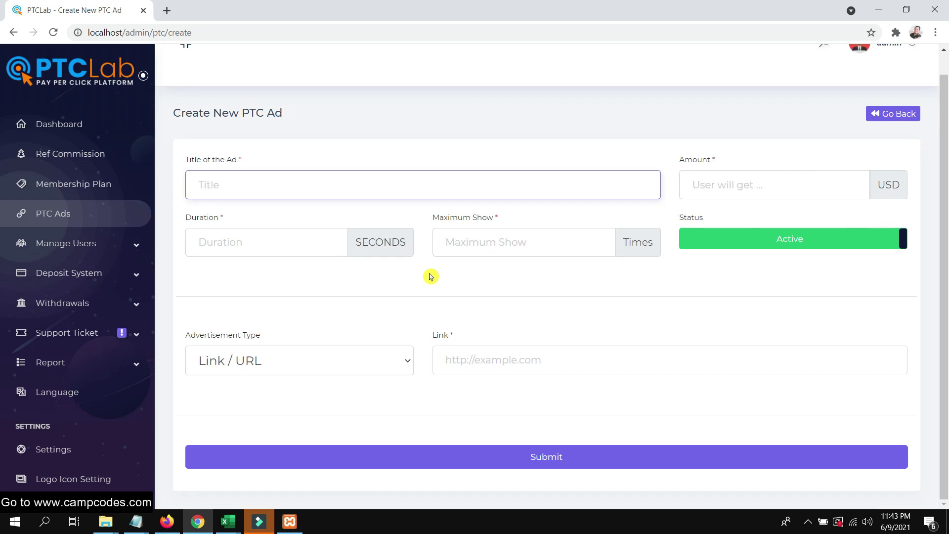
pyautogui.click(118, 241)
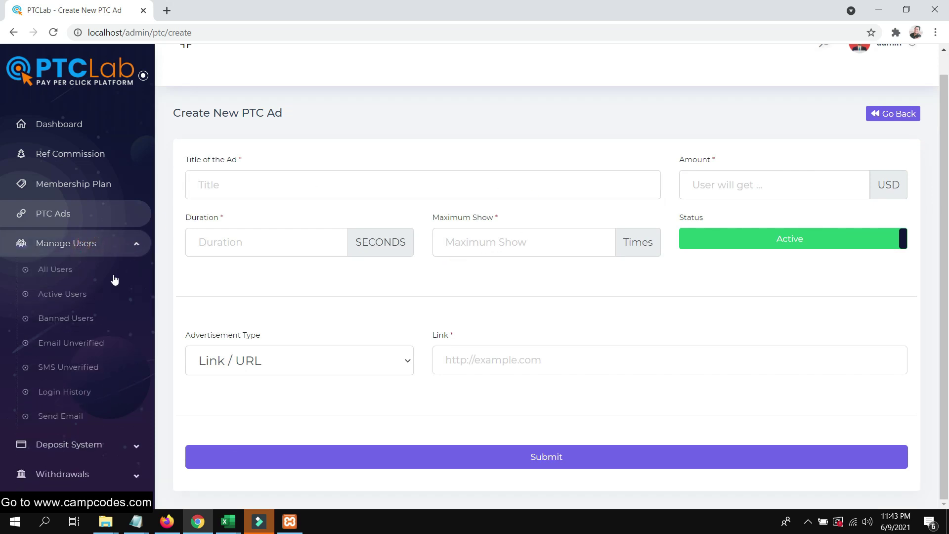
pyautogui.scroll(-5, 91, 301)
pyautogui.click(95, 224)
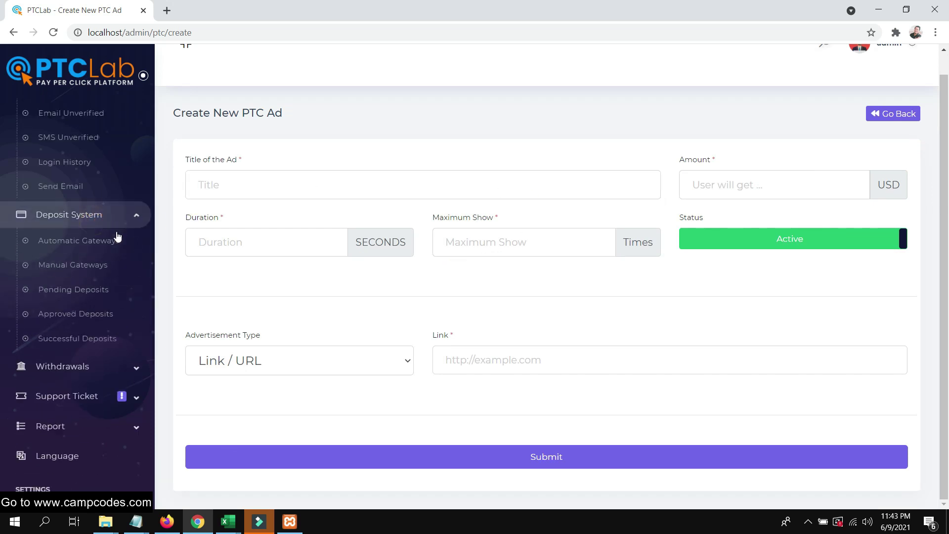
# Switch to the user's Firefox window on the PTC Ads page, at the DEPOSIT menu.
pyautogui.click(147, 523)
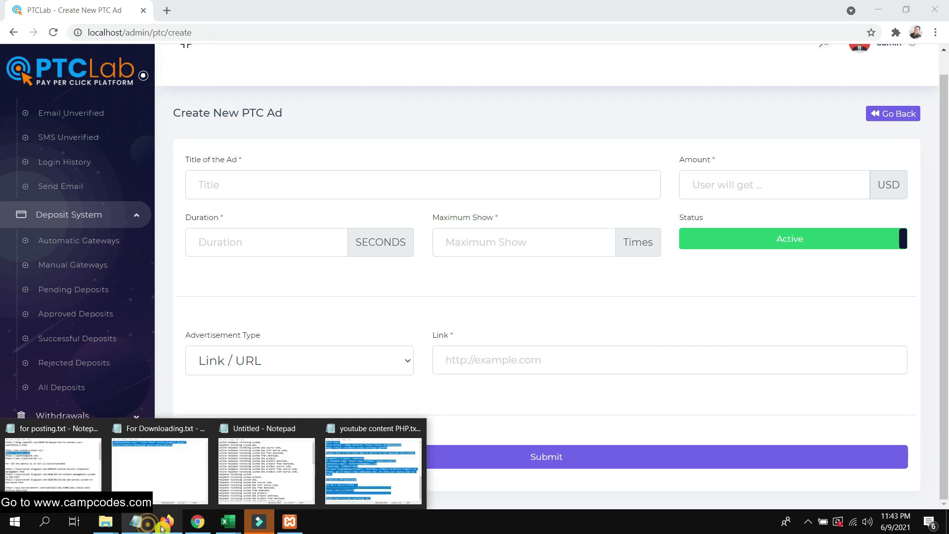
pyautogui.click(163, 524)
pyautogui.scroll(3, 414, 111)
pyautogui.moveTo(420, 146)
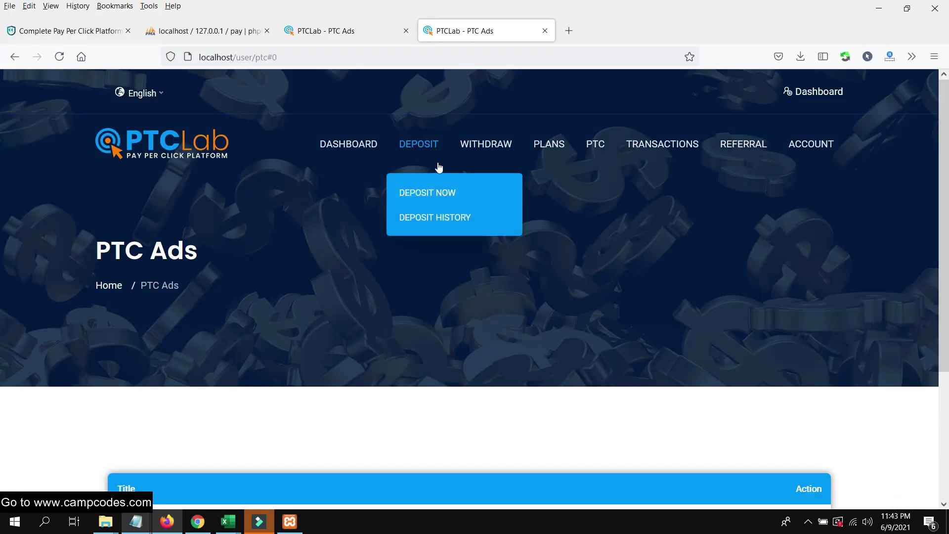
# Open the user's Deposit Methods page and look it over.
pyautogui.click(420, 194)
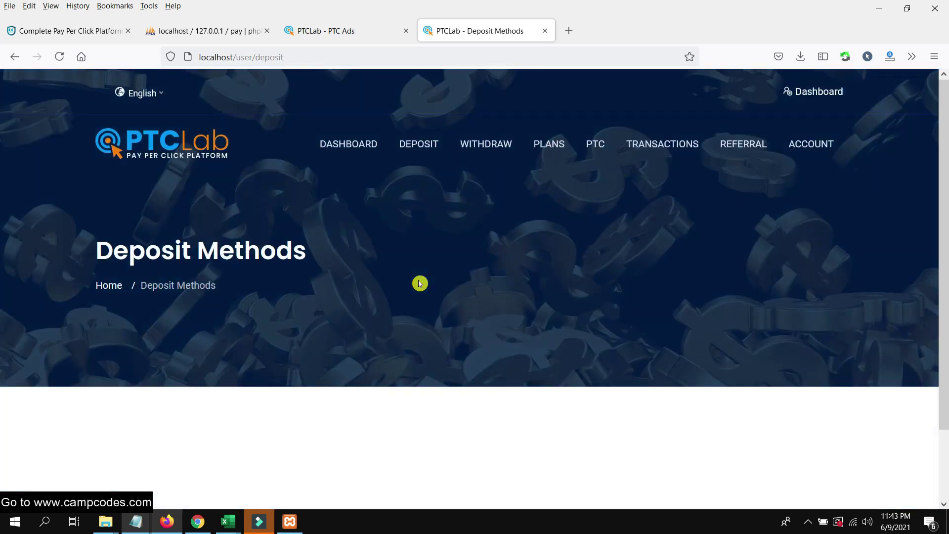
pyautogui.scroll(-3, 415, 287)
pyautogui.scroll(3, 439, 358)
pyautogui.scroll(-3, 371, 141)
pyautogui.scroll(3, 371, 141)
# Open the Withdraw Money page and scroll through it.
pyautogui.click(481, 142)
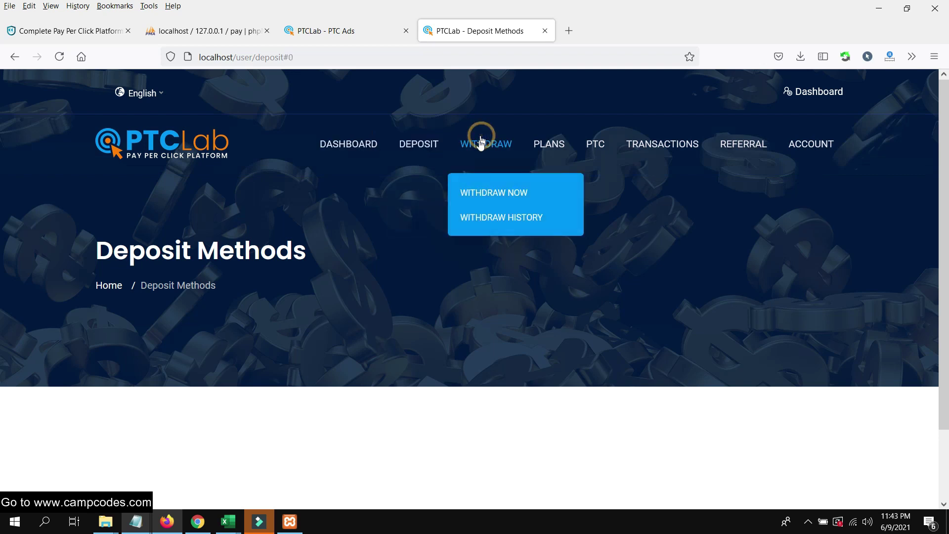
pyautogui.click(493, 197)
pyautogui.scroll(-2, 477, 275)
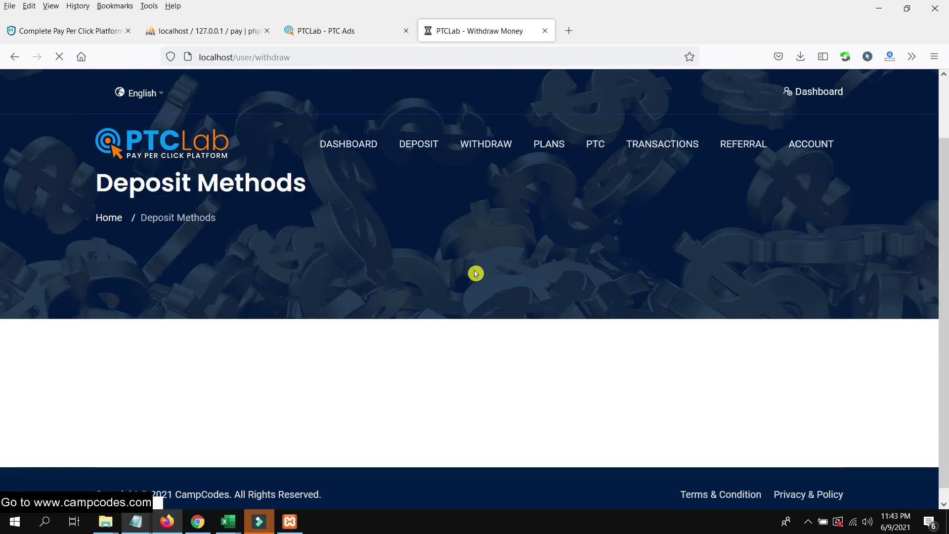
pyautogui.scroll(-2, 456, 282)
pyautogui.scroll(2, 456, 282)
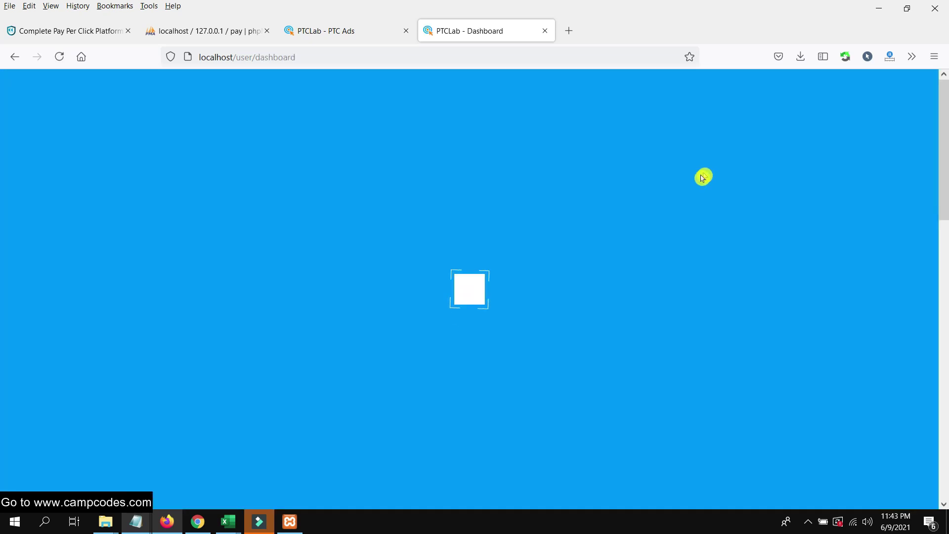
pyautogui.scroll(-5, 670, 204)
pyautogui.scroll(-2, 668, 205)
pyautogui.scroll(1, 668, 206)
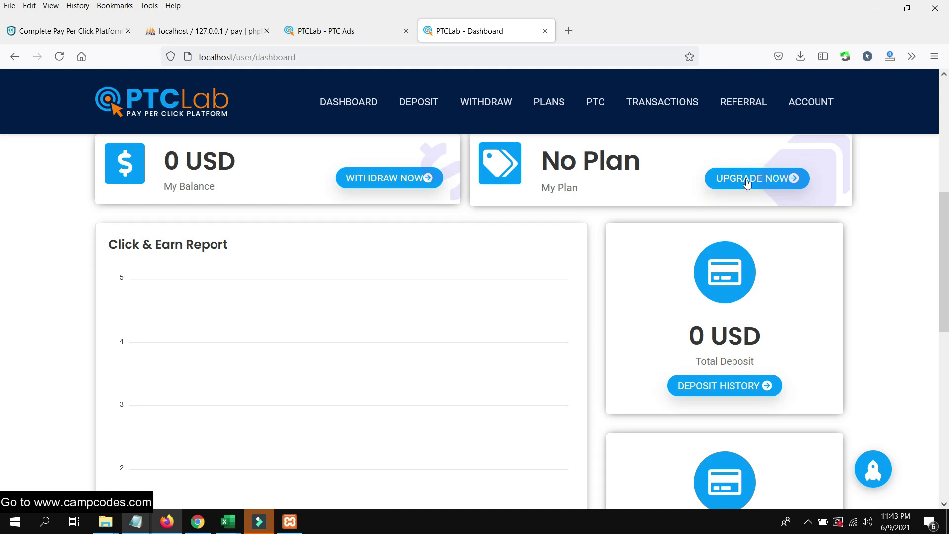
# Open the dashboard's UPGRADE NOW plans list.
pyautogui.click(794, 180)
pyautogui.scroll(3, 749, 184)
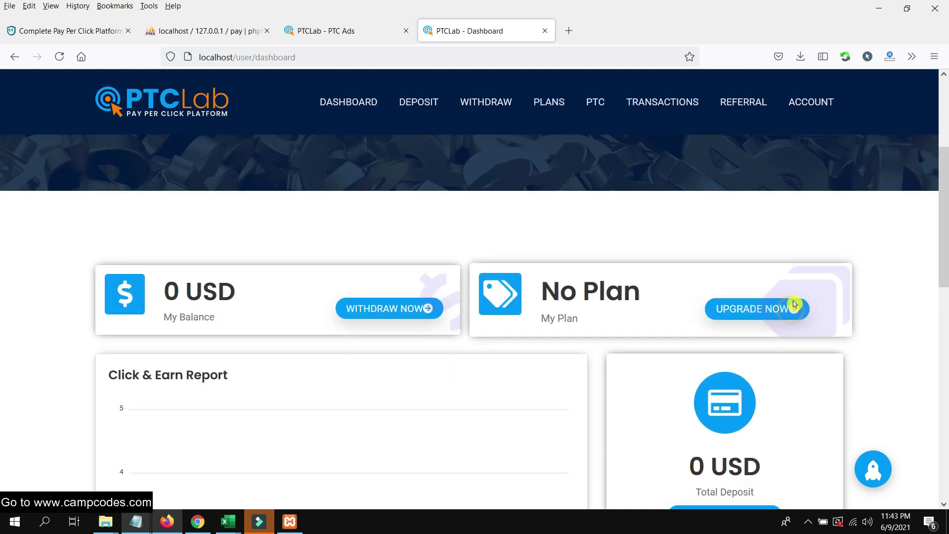
pyautogui.scroll(4, 794, 303)
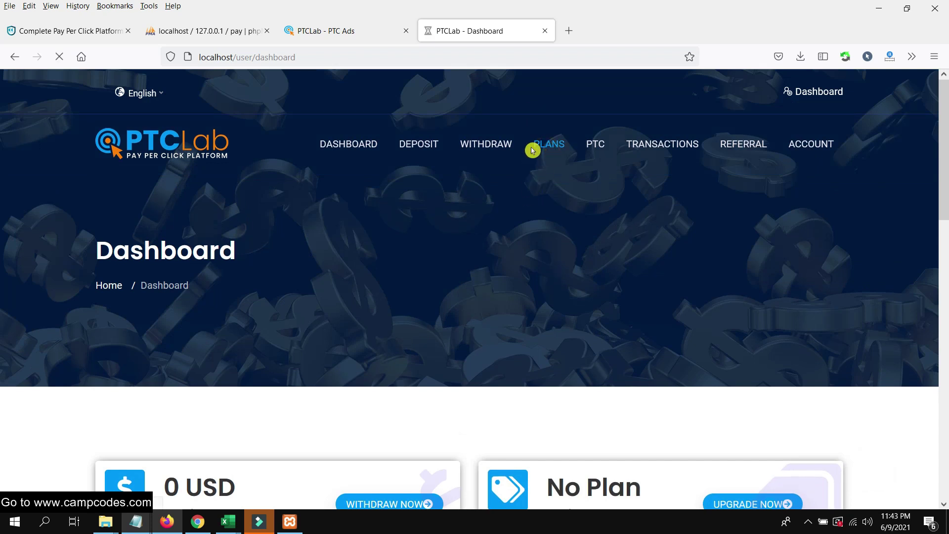
# Try subscribing to the 25 USD plan and confirm.
pyautogui.scroll(-10, 469, 282)
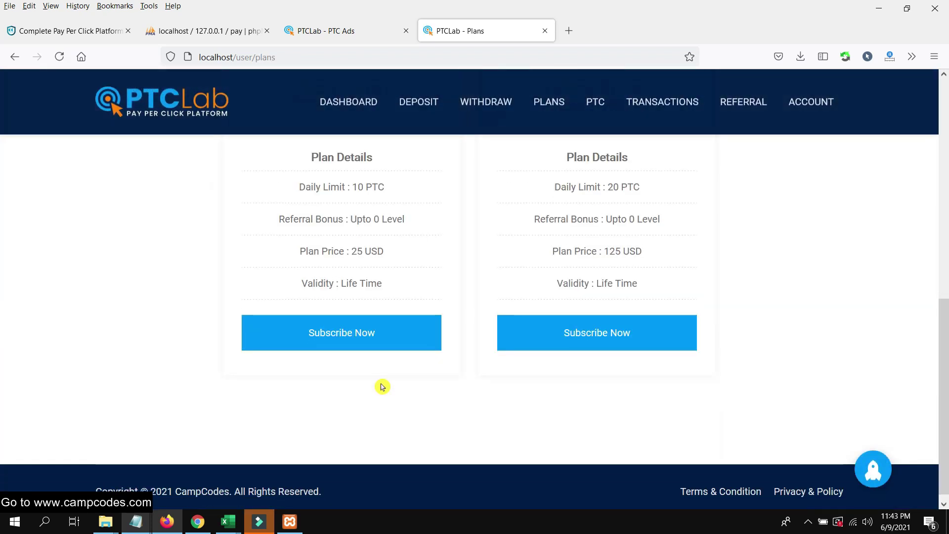
pyautogui.click(373, 330)
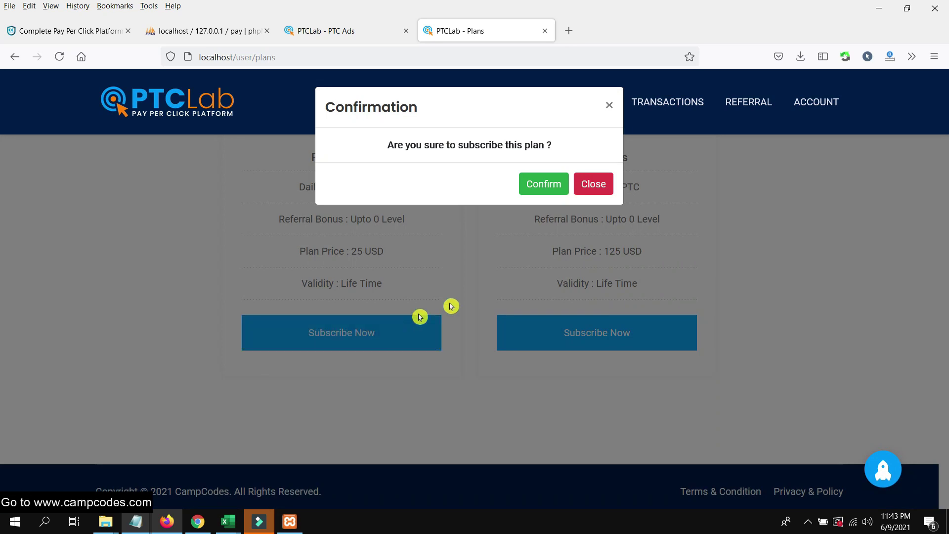
pyautogui.click(544, 187)
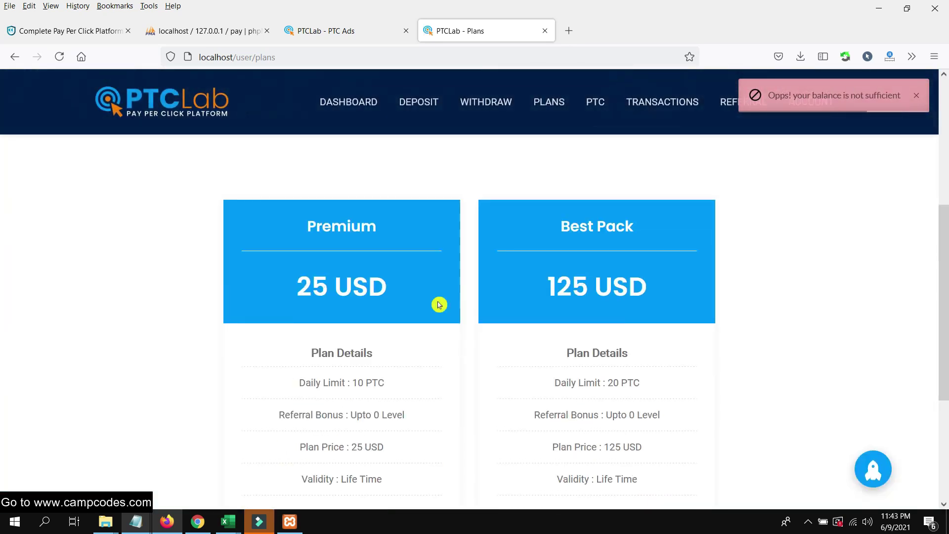
pyautogui.scroll(-5, 439, 304)
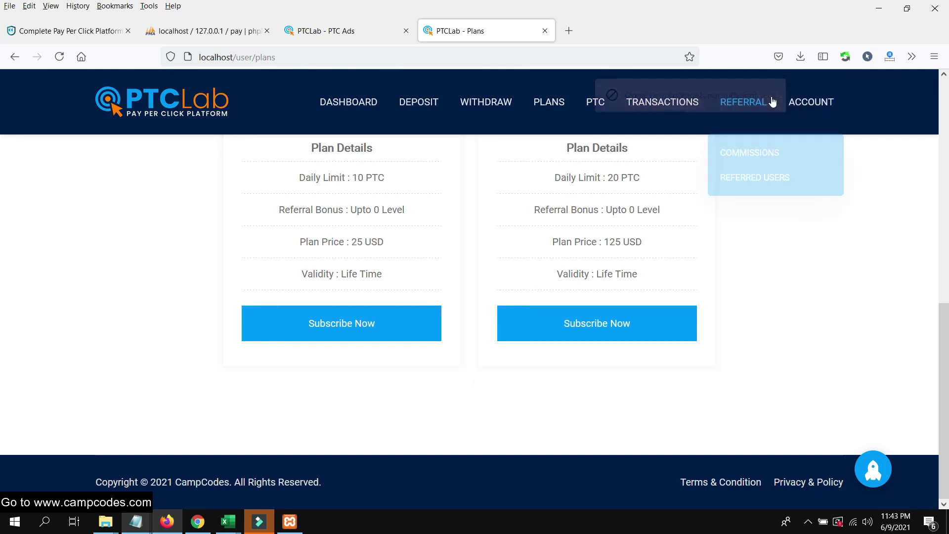
pyautogui.scroll(5, 388, 126)
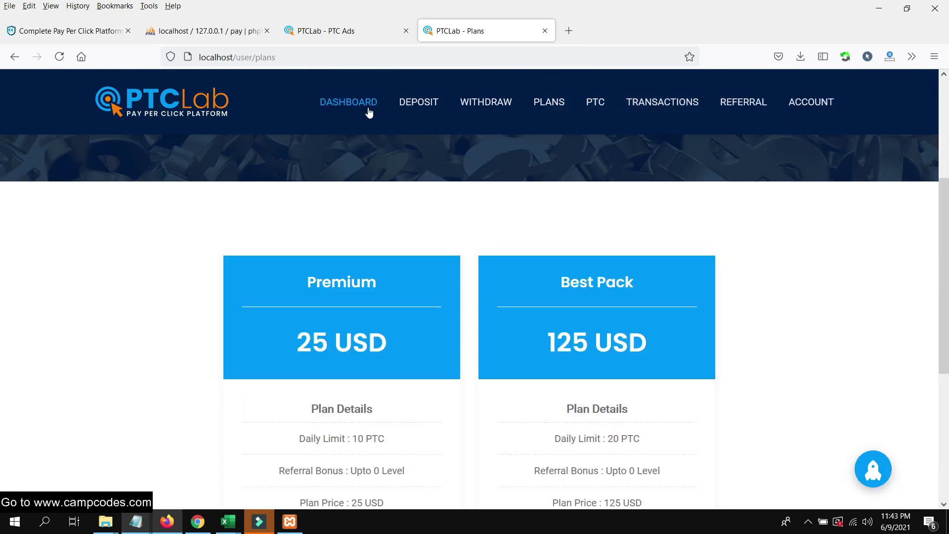
# Return to the dashboard, still showing 0 USD balance and No Plan.
pyautogui.moveTo(452, 121)
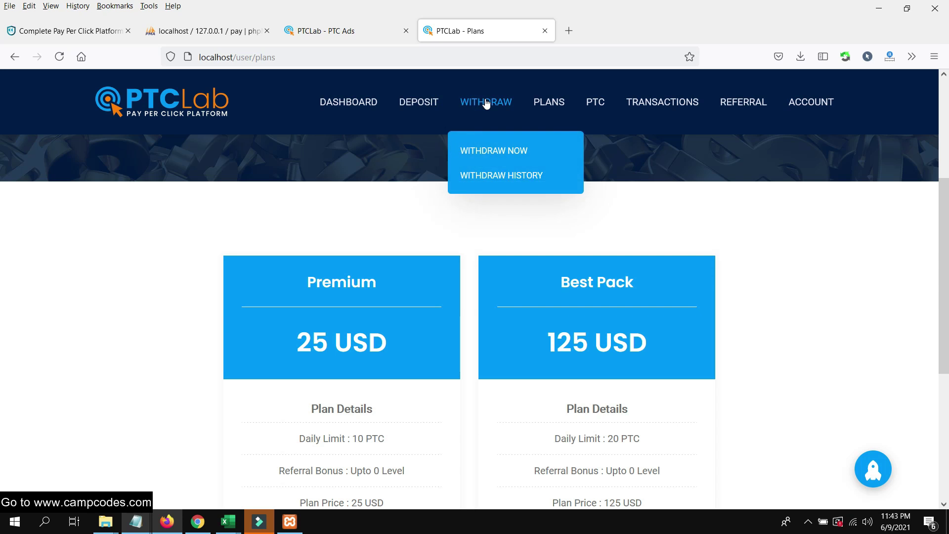
pyautogui.click(433, 103)
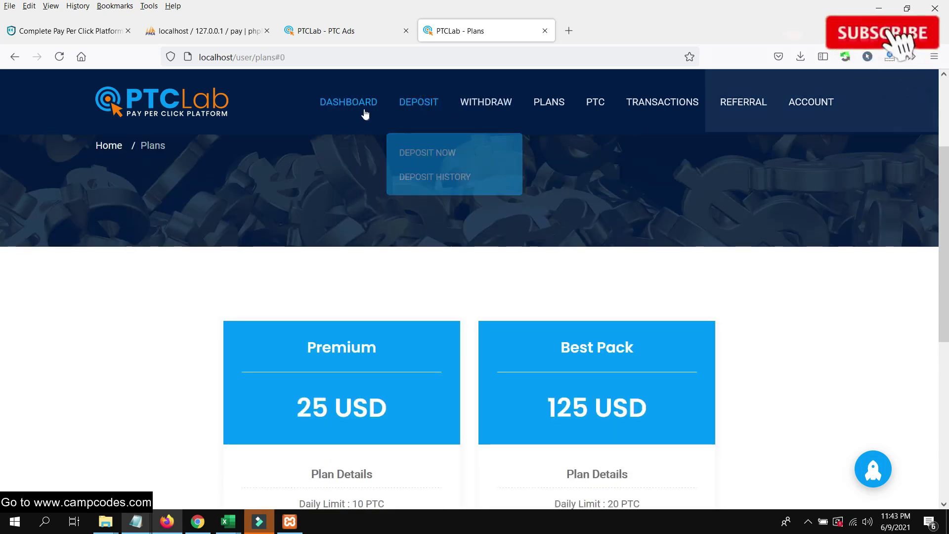
pyautogui.click(364, 110)
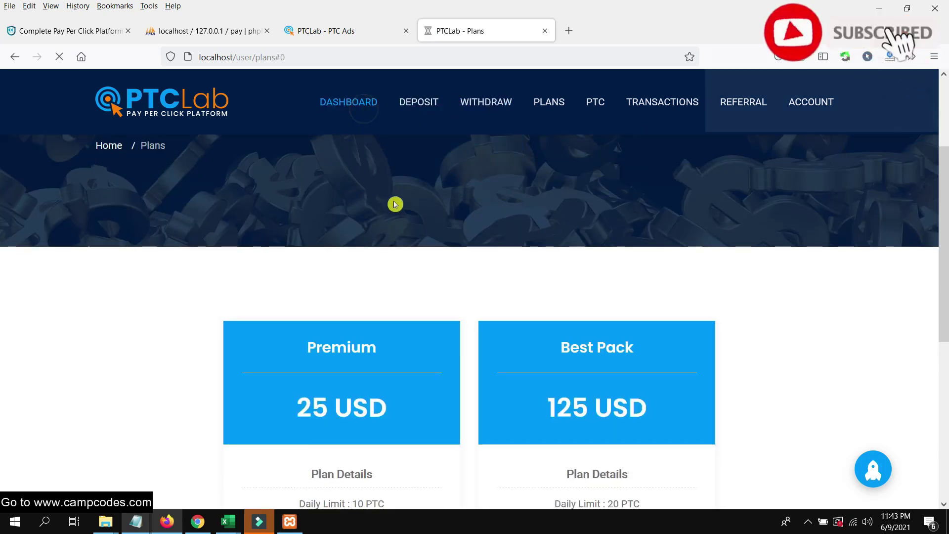
pyautogui.scroll(-5, 396, 213)
pyautogui.scroll(-5, 297, 300)
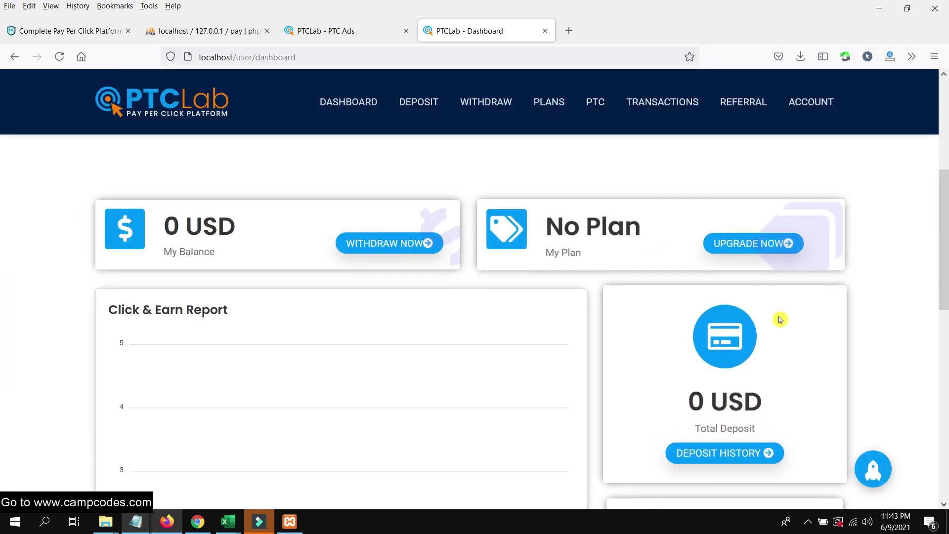
pyautogui.scroll(-3, 780, 320)
pyautogui.click(742, 326)
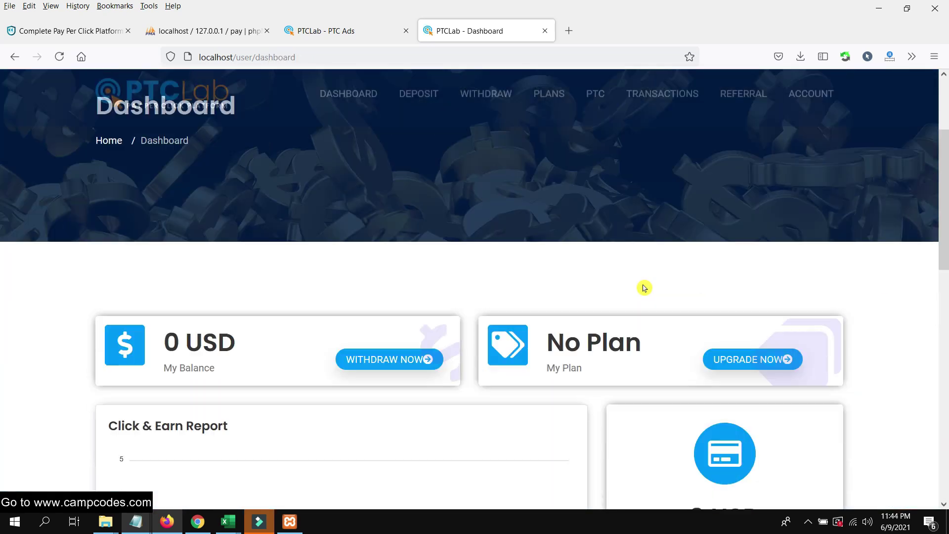
pyautogui.scroll(-5, 693, 287)
pyautogui.scroll(-5, 737, 297)
pyautogui.scroll(-4, 520, 326)
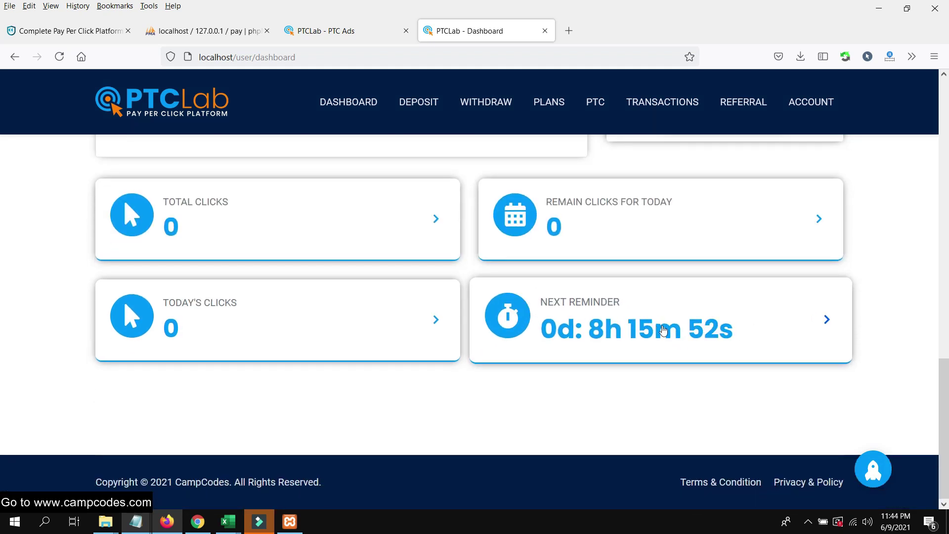
pyautogui.scroll(8, 664, 330)
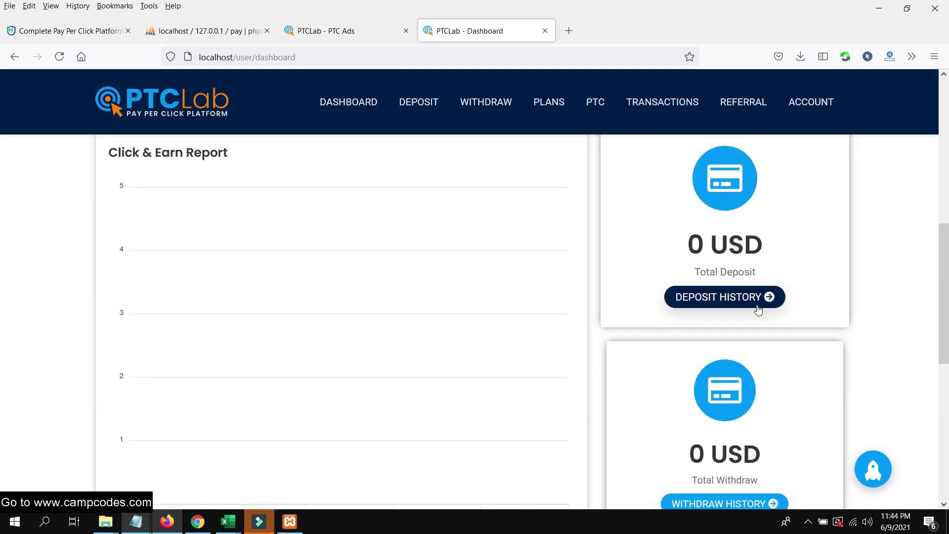
pyautogui.scroll(5, 747, 307)
pyautogui.scroll(-3, 392, 331)
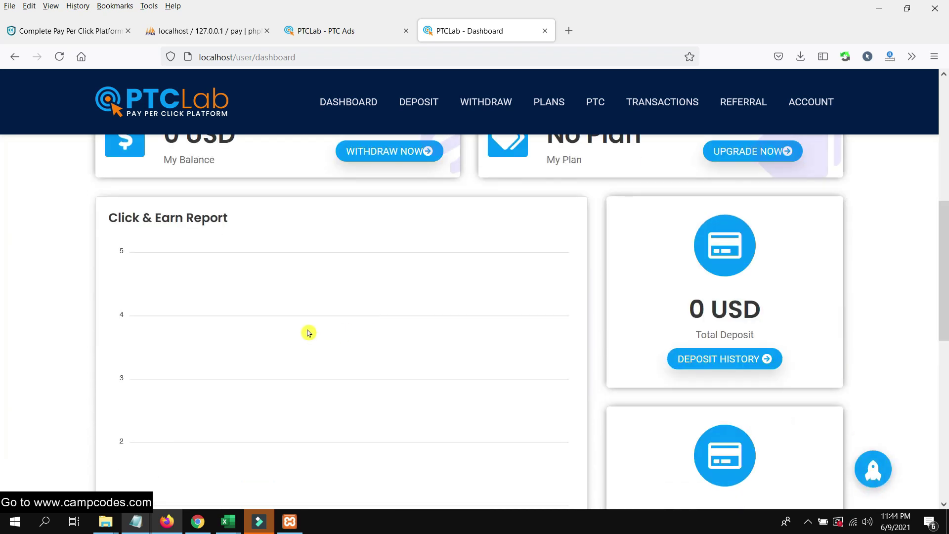
pyautogui.scroll(-5, 309, 333)
pyautogui.scroll(6, 407, 307)
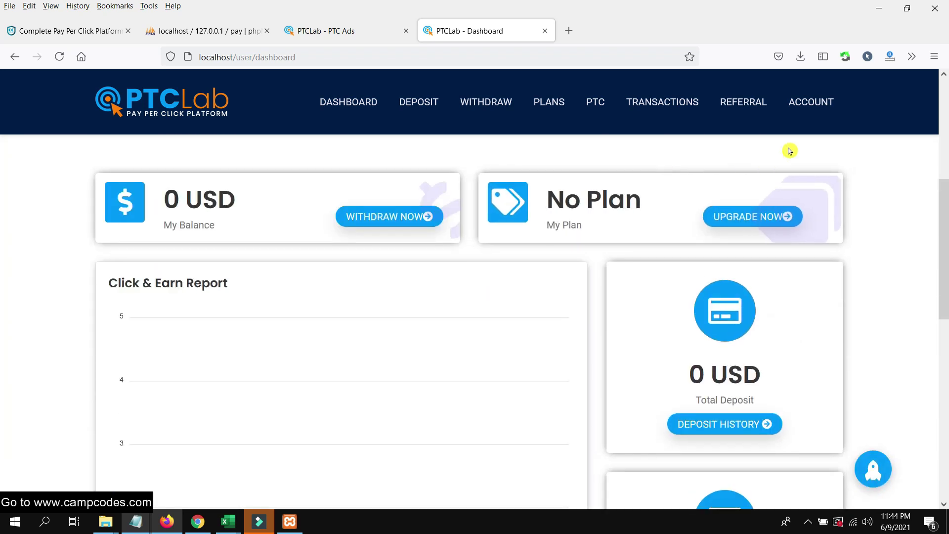
pyautogui.moveTo(811, 102)
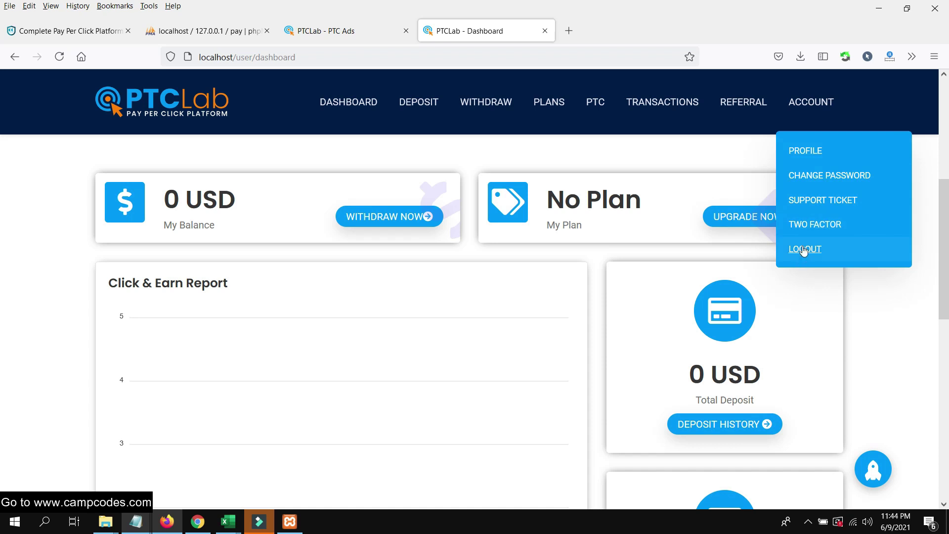
pyautogui.scroll(5, 551, 165)
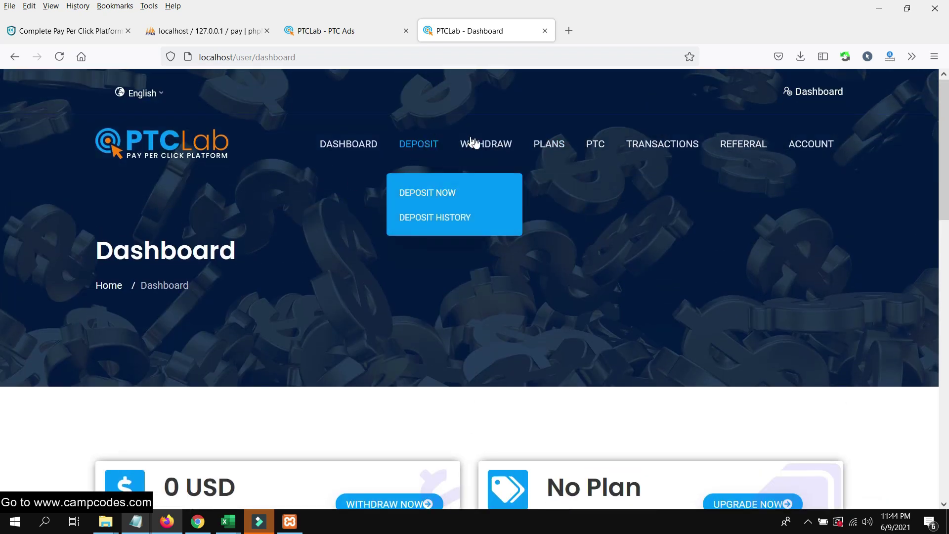
pyautogui.moveTo(412, 149)
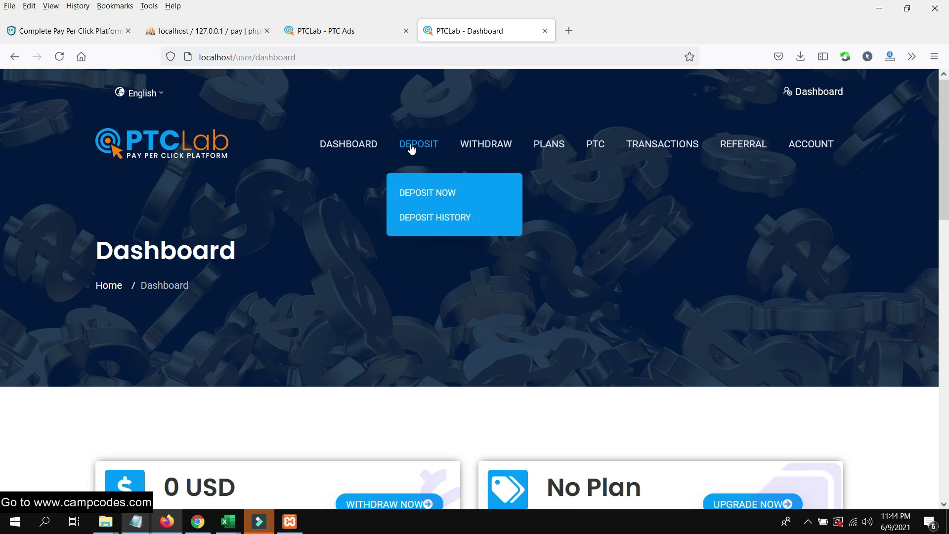
# Open the user's Deposit Now page, then the admin's Automatic Gateways list.
pyautogui.click(437, 201)
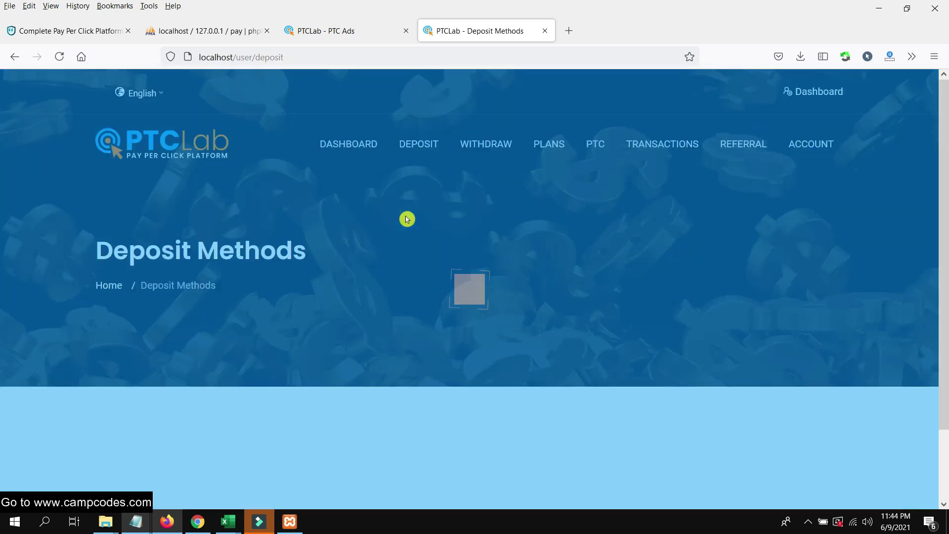
pyautogui.click(197, 522)
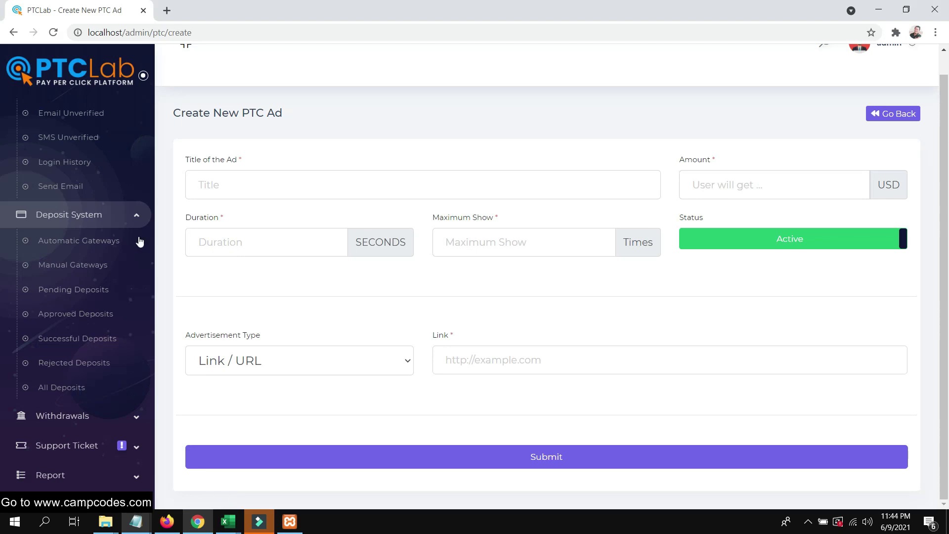
pyautogui.scroll(-7, 75, 296)
pyautogui.scroll(7, 94, 227)
pyautogui.click(62, 199)
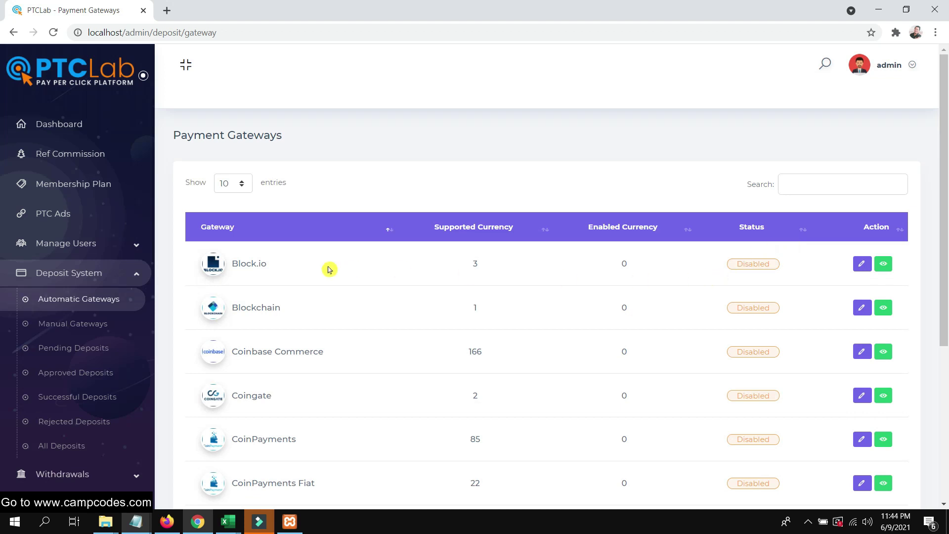
pyautogui.scroll(-5, 350, 293)
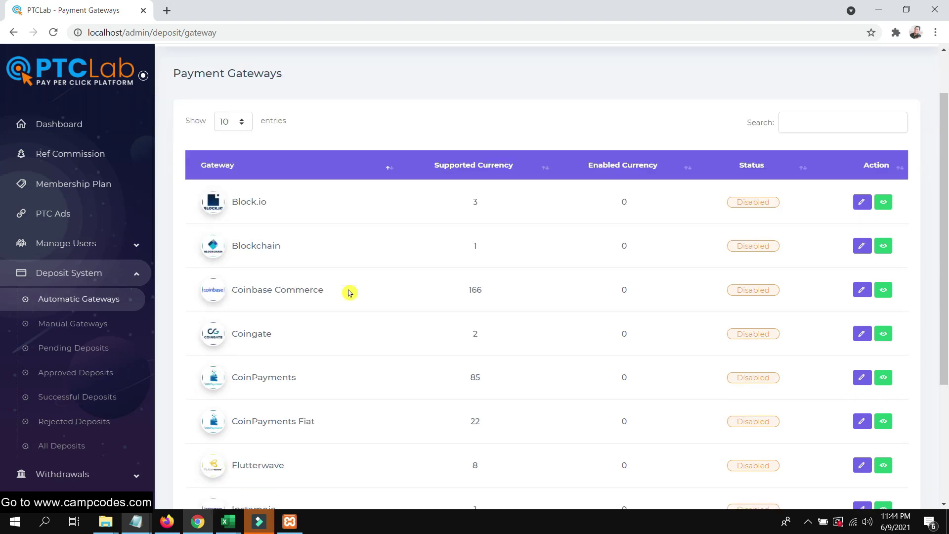
pyautogui.scroll(5, 369, 292)
# Search the gateways for 'p' and open Paypal's Update Gateway page.
pyautogui.click(272, 210)
pyautogui.click(805, 190)
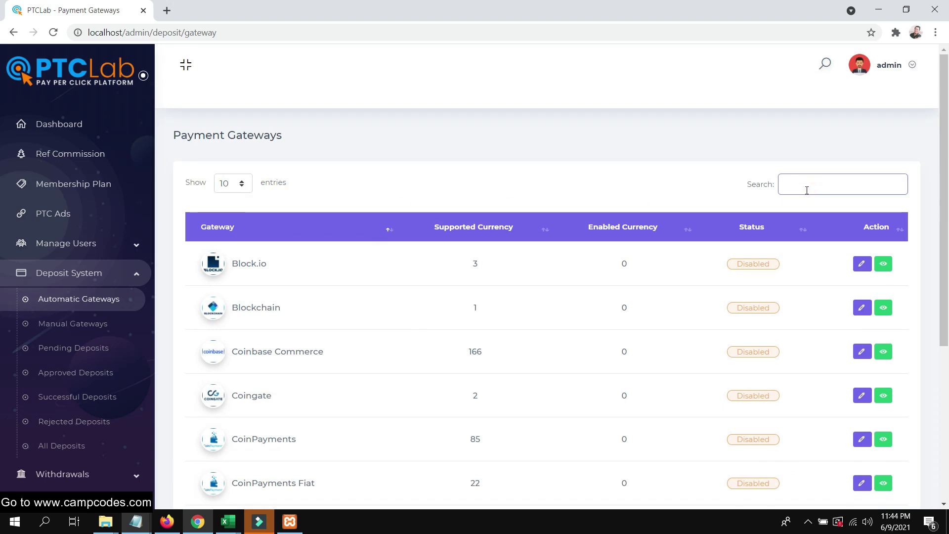
pyautogui.write('pa')
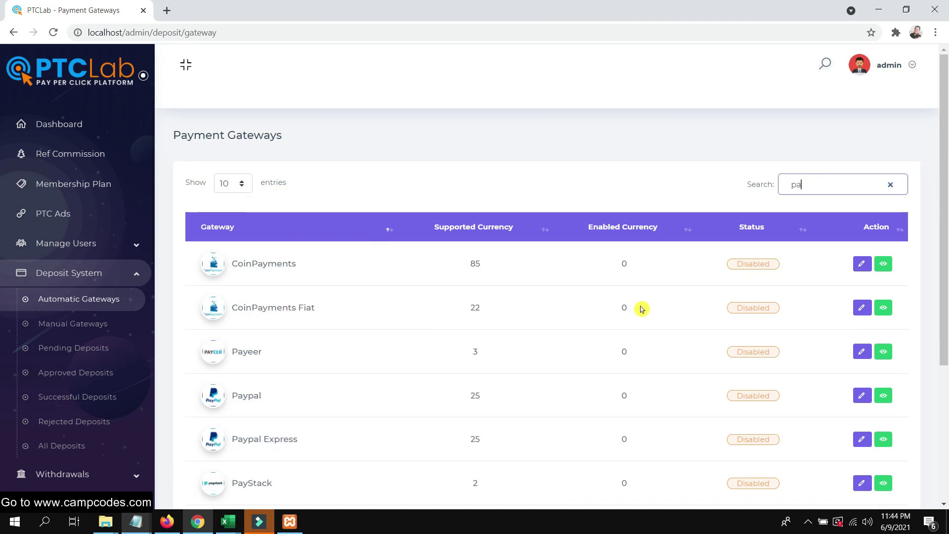
pyautogui.click(769, 394)
# Add a USD currency entry to the Paypal gateway.
pyautogui.click(862, 395)
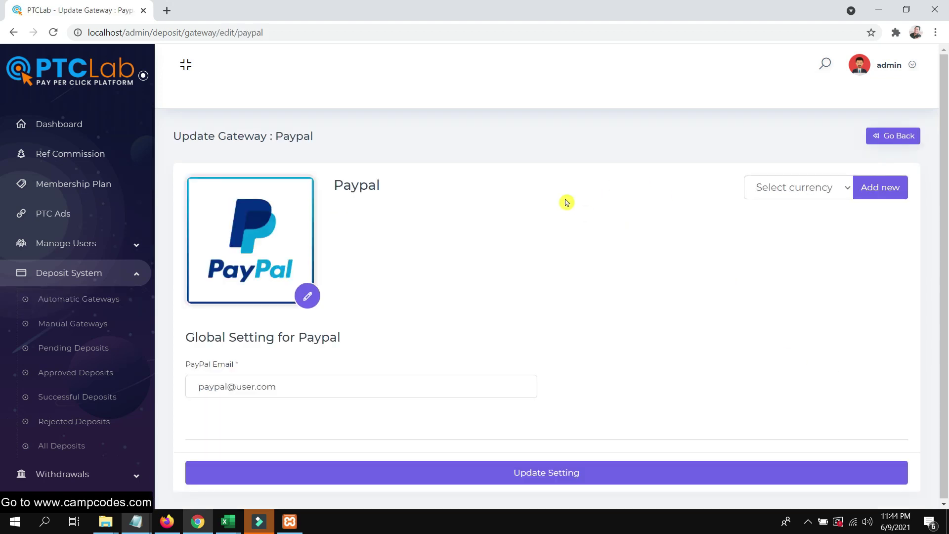
pyautogui.click(822, 193)
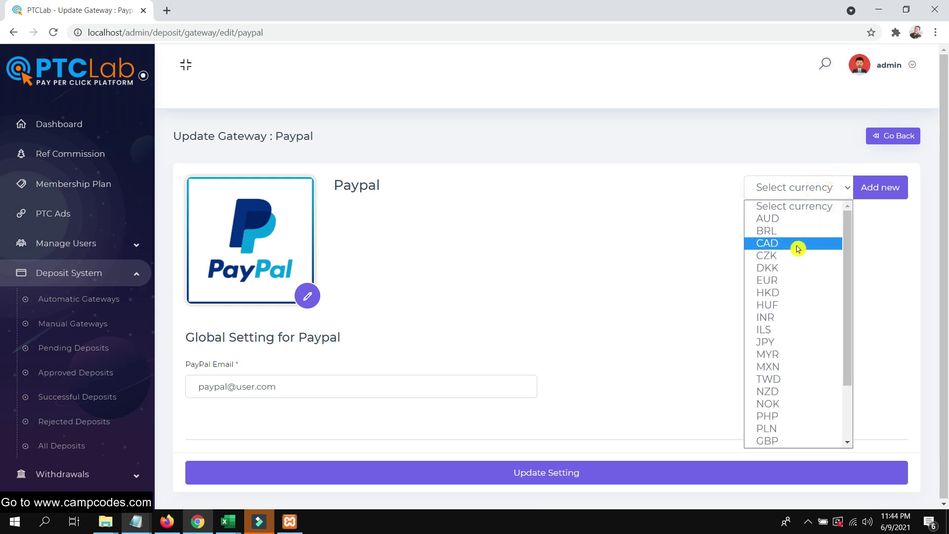
pyautogui.write('usd')
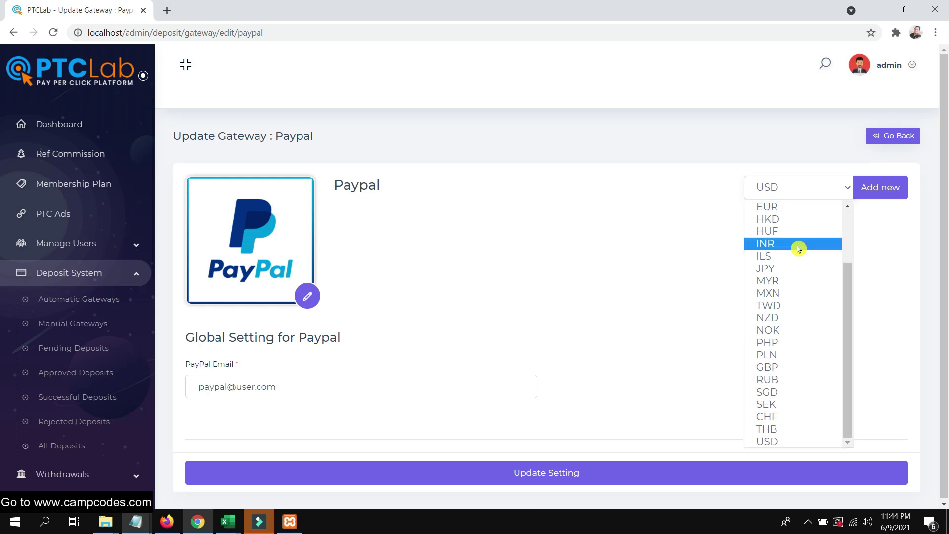
pyautogui.click(790, 442)
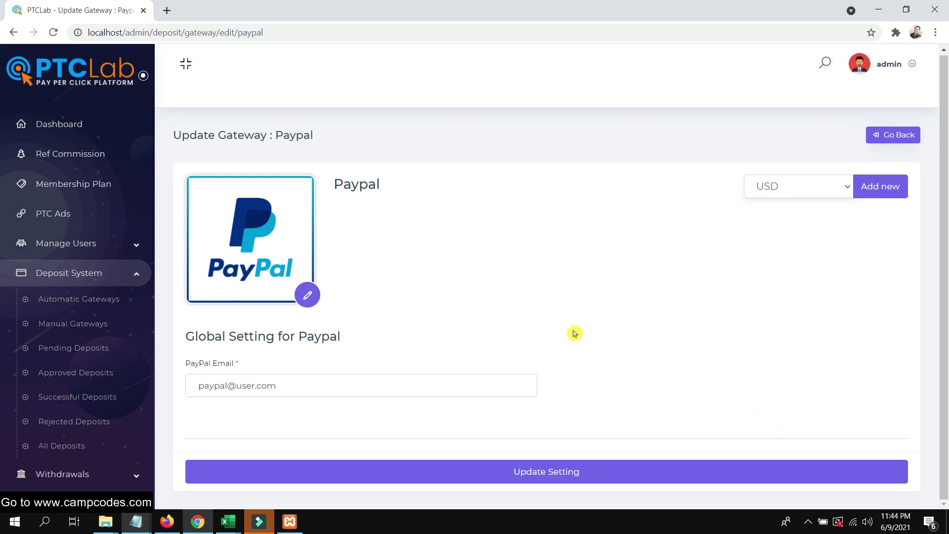
pyautogui.click(876, 190)
pyautogui.scroll(-6, 811, 195)
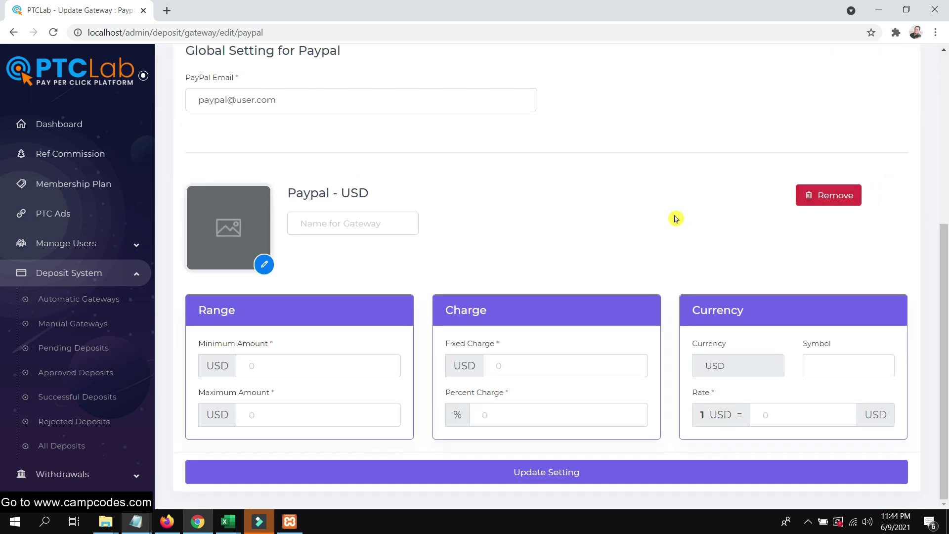
pyautogui.scroll(2, 674, 216)
pyautogui.scroll(2, 691, 220)
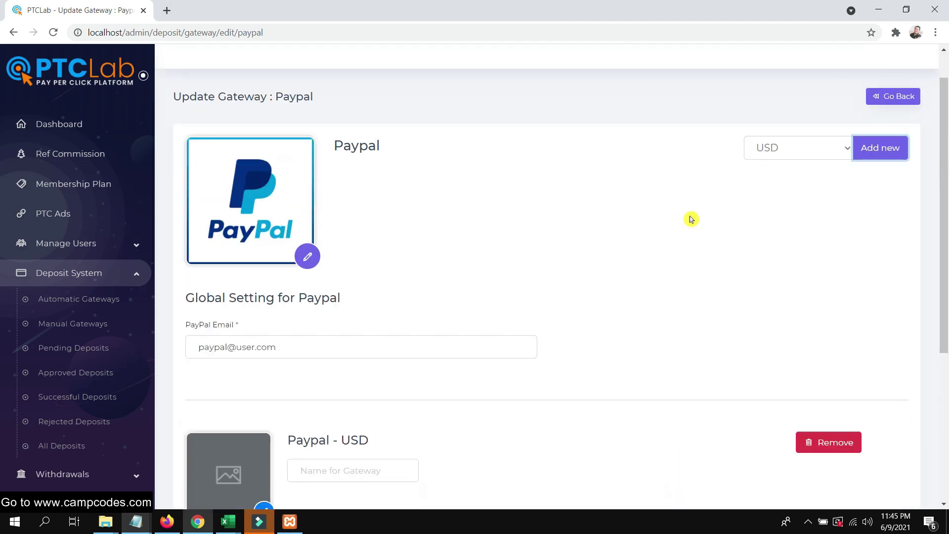
pyautogui.scroll(-5, 690, 218)
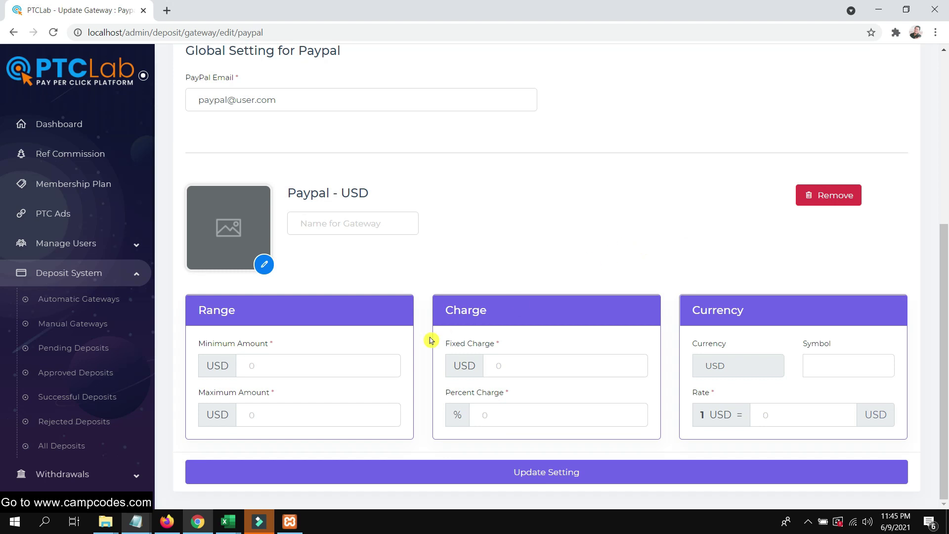
# Try saving the Paypal - USD entry; it's rejected for a missing gateway name.
pyautogui.click(298, 370)
pyautogui.scroll(1, 605, 268)
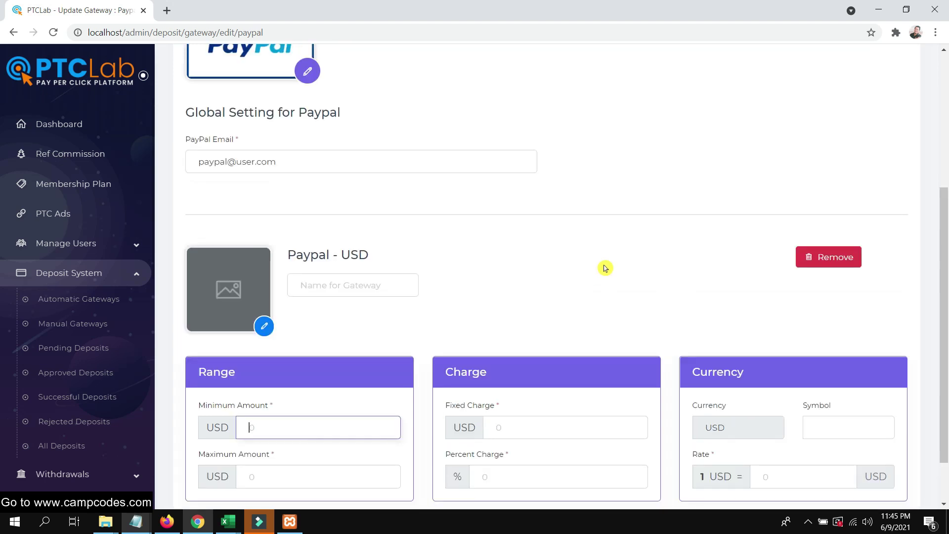
pyautogui.scroll(-1, 605, 268)
pyautogui.click(561, 473)
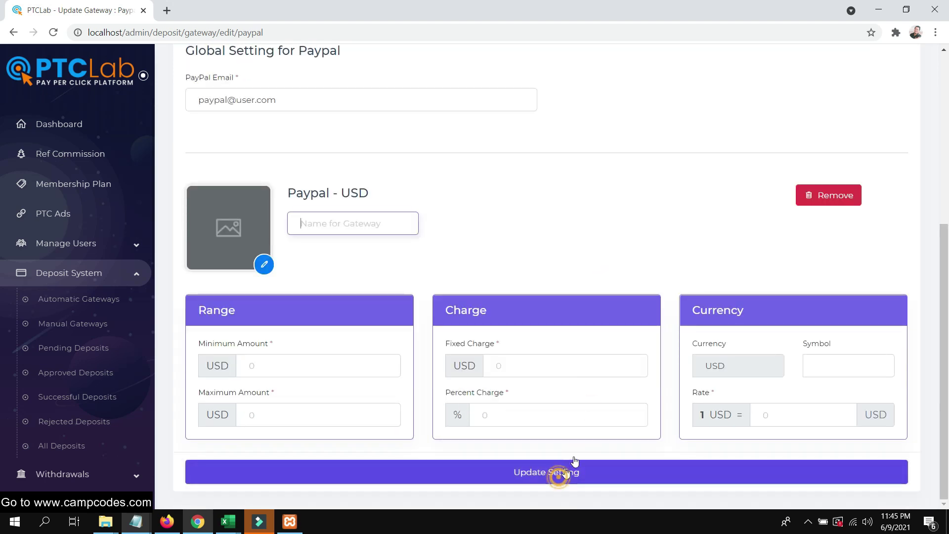
pyautogui.scroll(5, 603, 321)
pyautogui.scroll(-3, 574, 318)
pyautogui.scroll(3, 584, 307)
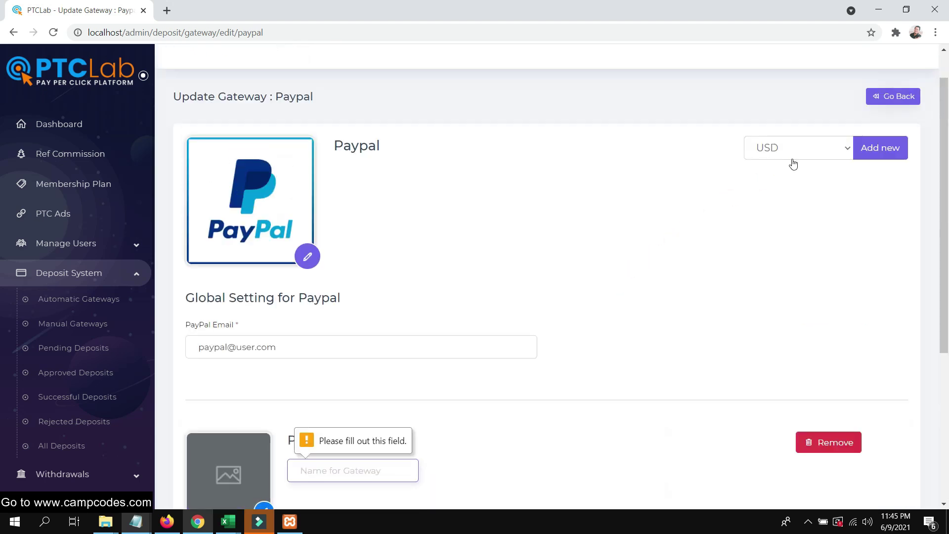
pyautogui.scroll(-3, 575, 282)
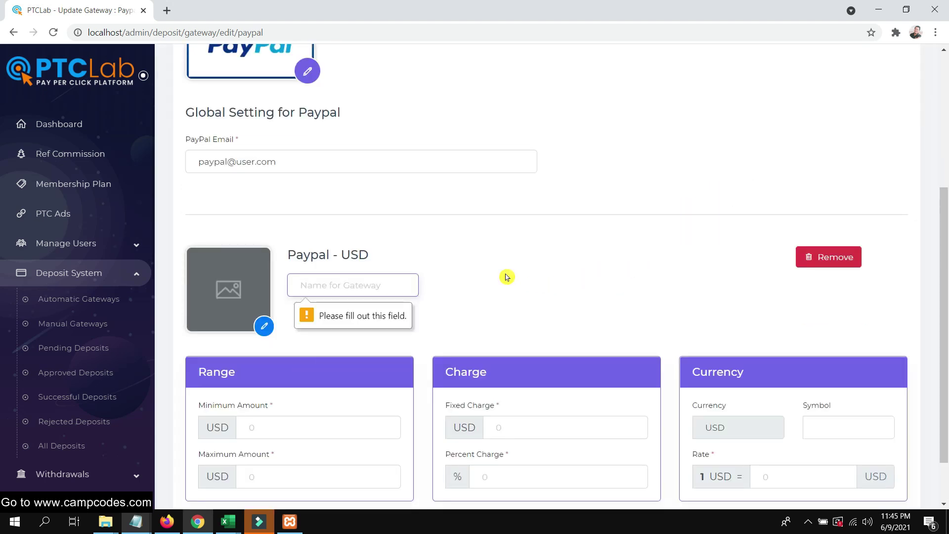
pyautogui.scroll(-1, 495, 274)
pyautogui.scroll(2, 494, 274)
# Go back to the unfiltered Automatic Gateways list via Deposit System.
pyautogui.click(69, 273)
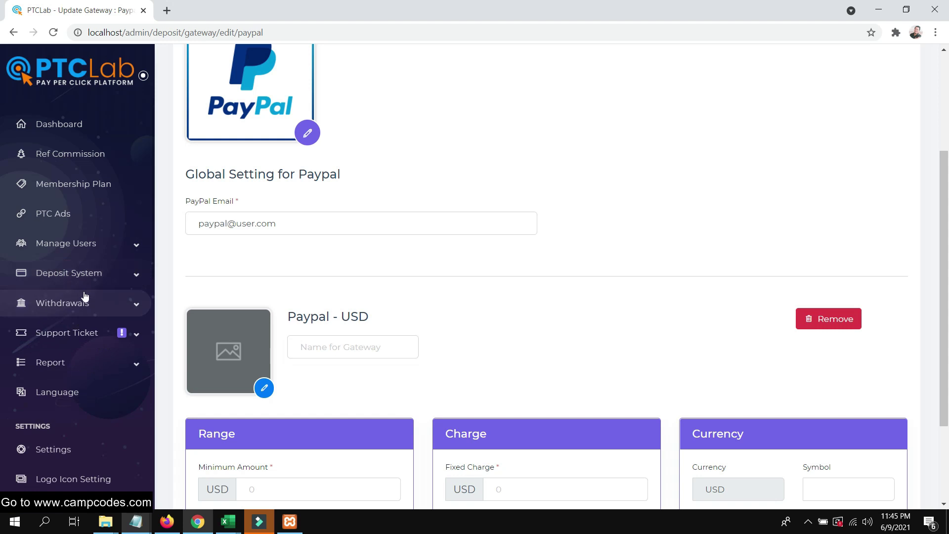
pyautogui.click(70, 273)
pyautogui.scroll(3, 514, 205)
pyautogui.scroll(-1, 264, 264)
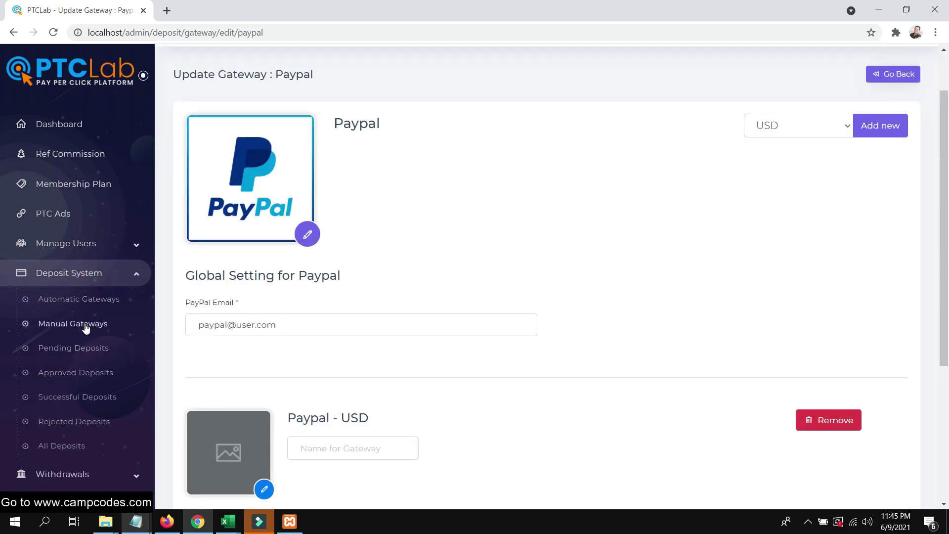
pyautogui.click(81, 296)
pyautogui.scroll(1, 524, 275)
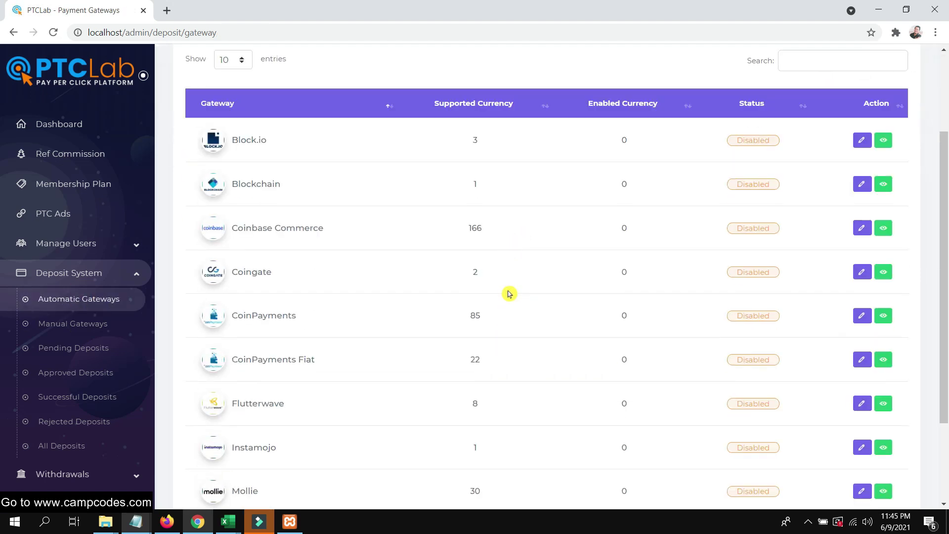
# Search the gateways for 'pa' and open Paypal for editing.
pyautogui.scroll(-4, 503, 299)
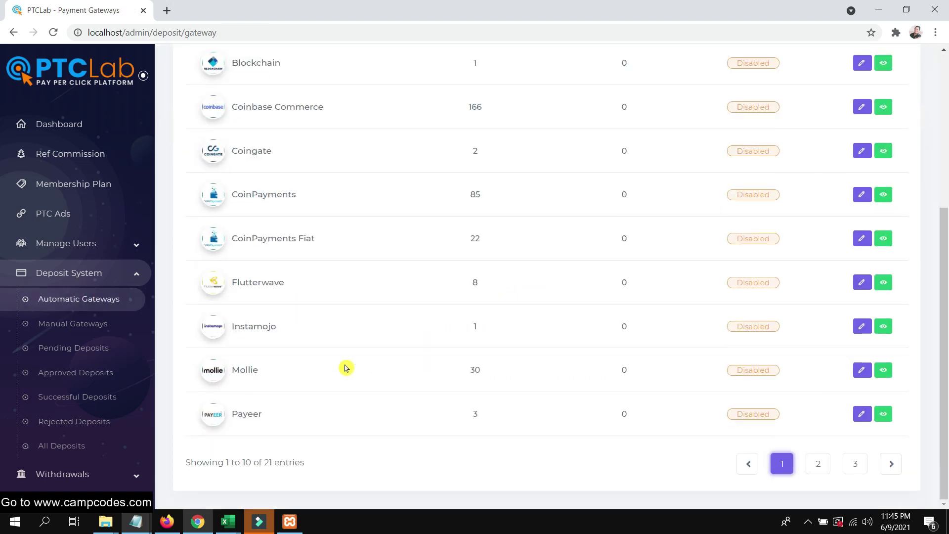
pyautogui.scroll(5, 516, 317)
pyautogui.click(829, 183)
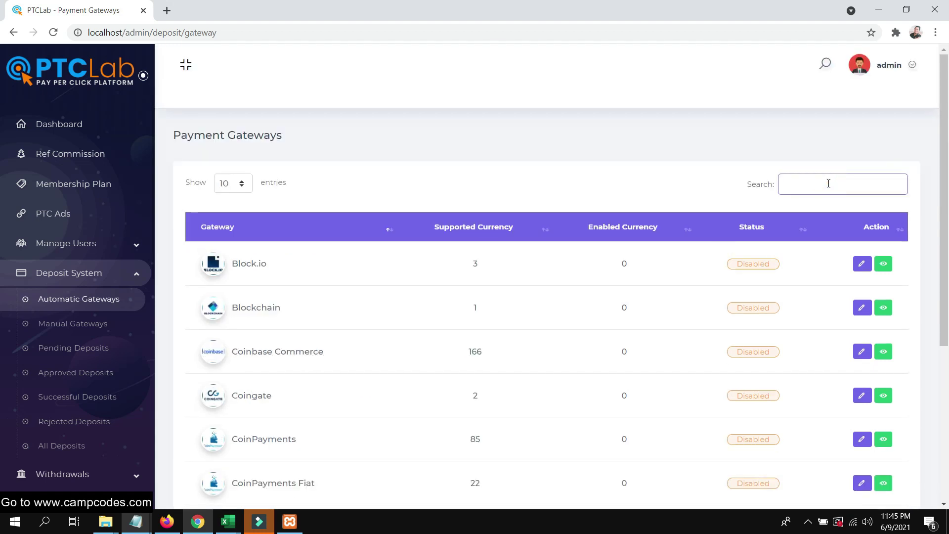
pyautogui.write('pa')
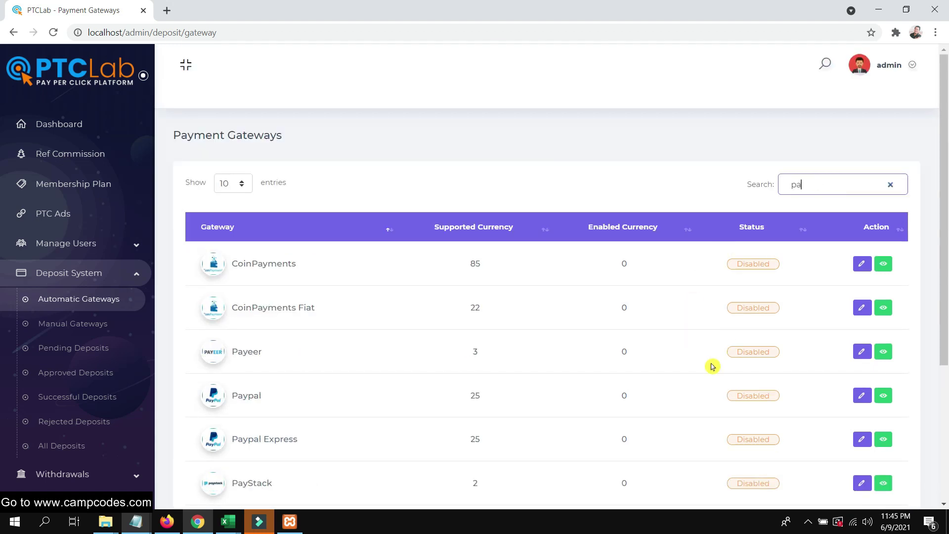
pyautogui.click(858, 393)
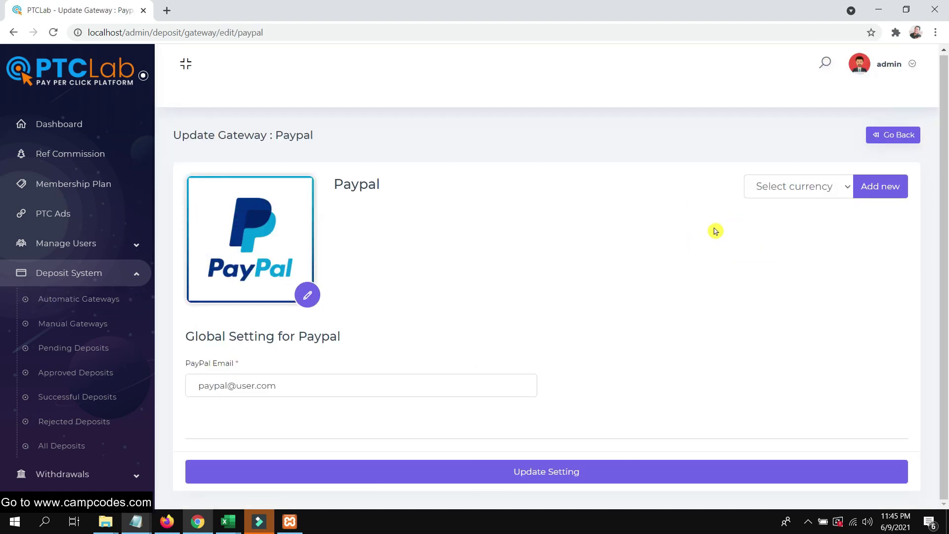
# Save Paypal with USD as its currency and return to the gateways list.
pyautogui.click(800, 193)
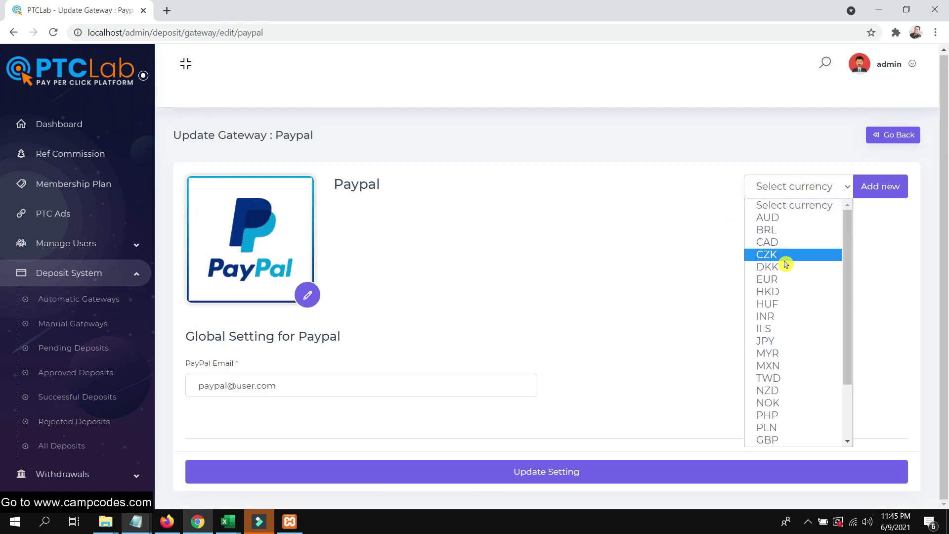
pyautogui.press('u')
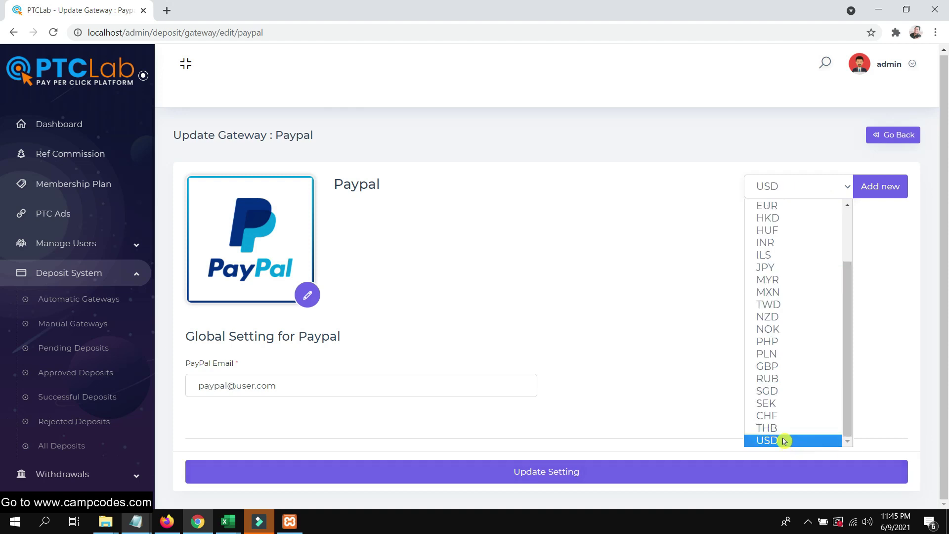
pyautogui.click(780, 440)
pyautogui.click(595, 471)
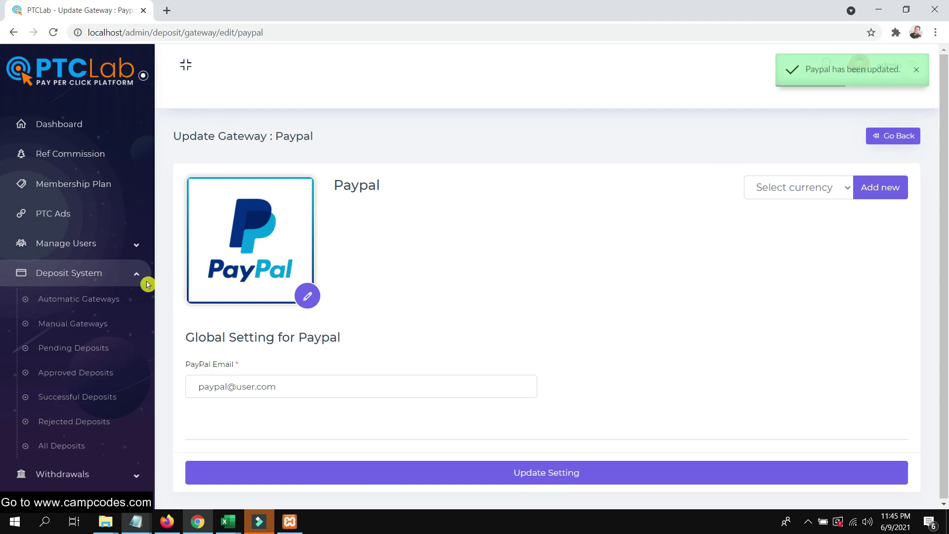
pyautogui.click(61, 300)
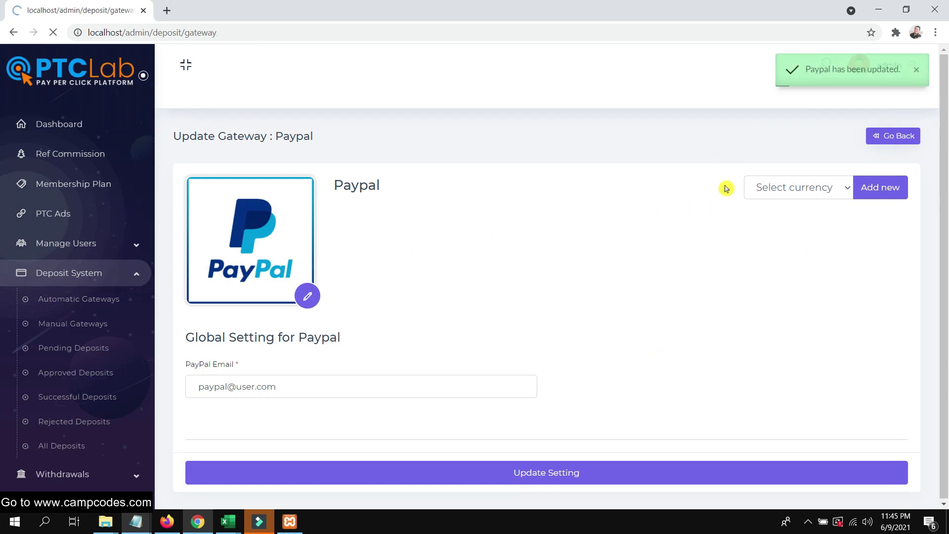
pyautogui.scroll(-5, 638, 285)
pyautogui.scroll(5, 671, 271)
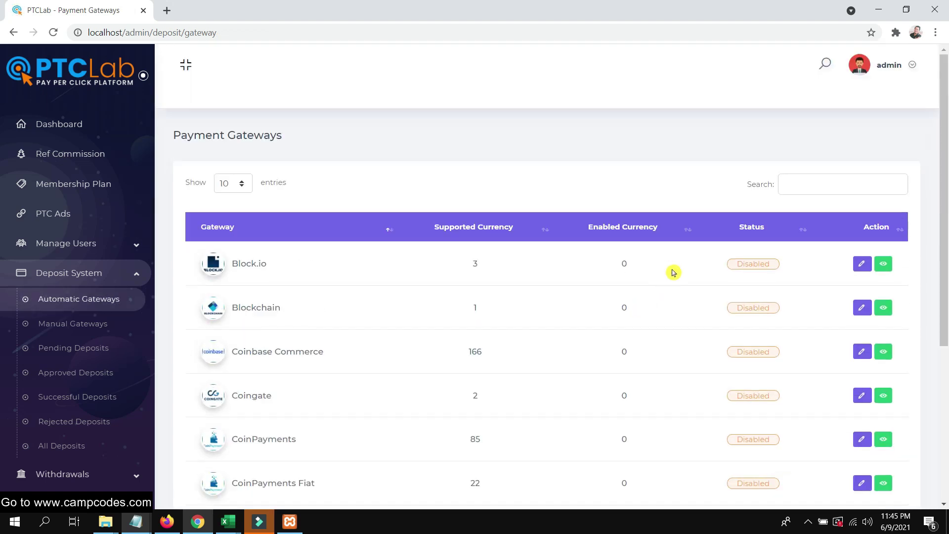
# Filter the gateways by 'p' and activate Paypal.
pyautogui.scroll(-5, 692, 271)
pyautogui.scroll(1, 694, 271)
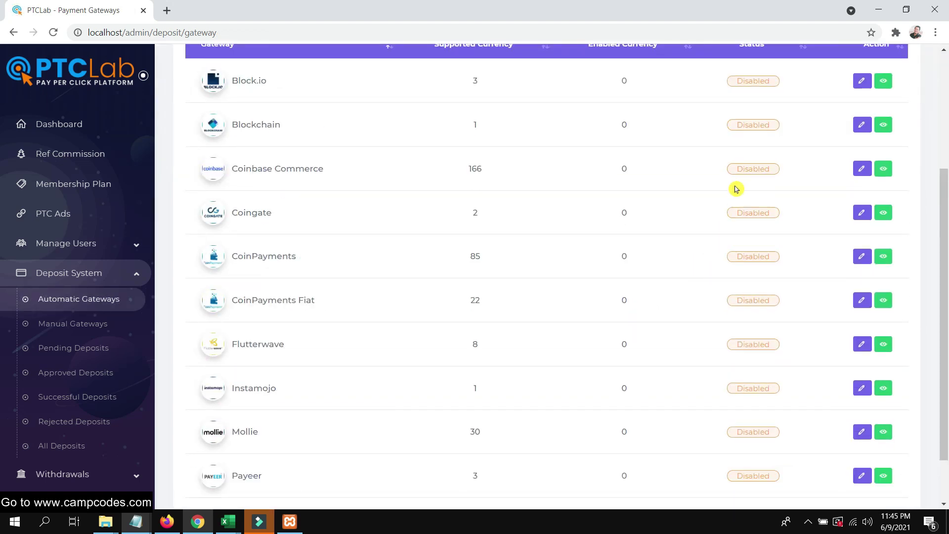
pyautogui.scroll(3, 737, 189)
pyautogui.click(815, 183)
pyautogui.write('pa')
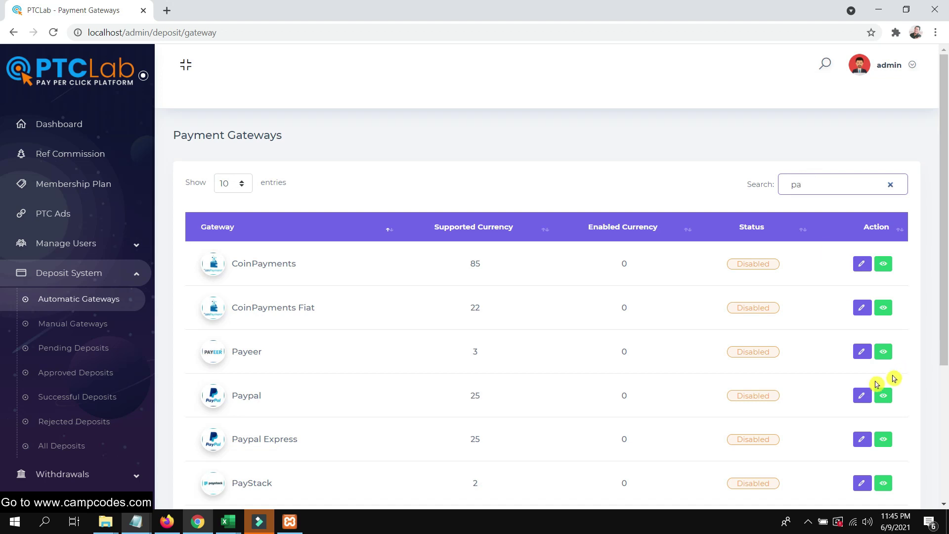
pyautogui.click(884, 396)
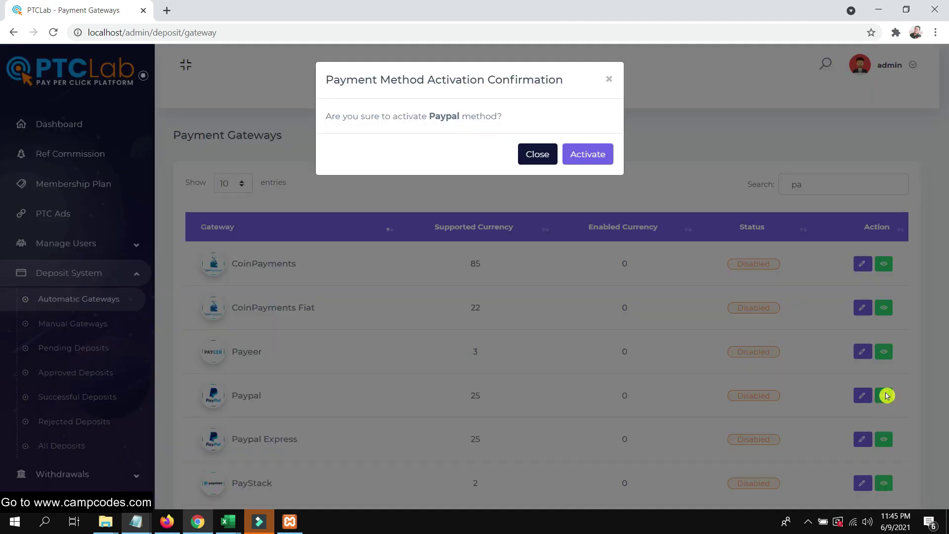
pyautogui.click(590, 163)
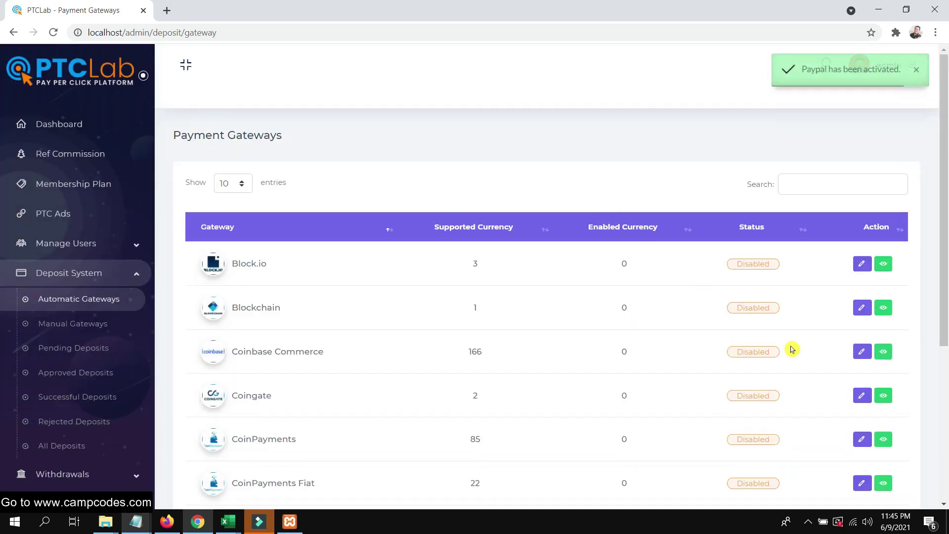
# Filter by 'pay' to confirm Paypal's status reads Active.
pyautogui.scroll(-5, 796, 350)
pyautogui.scroll(5, 801, 337)
pyautogui.click(818, 181)
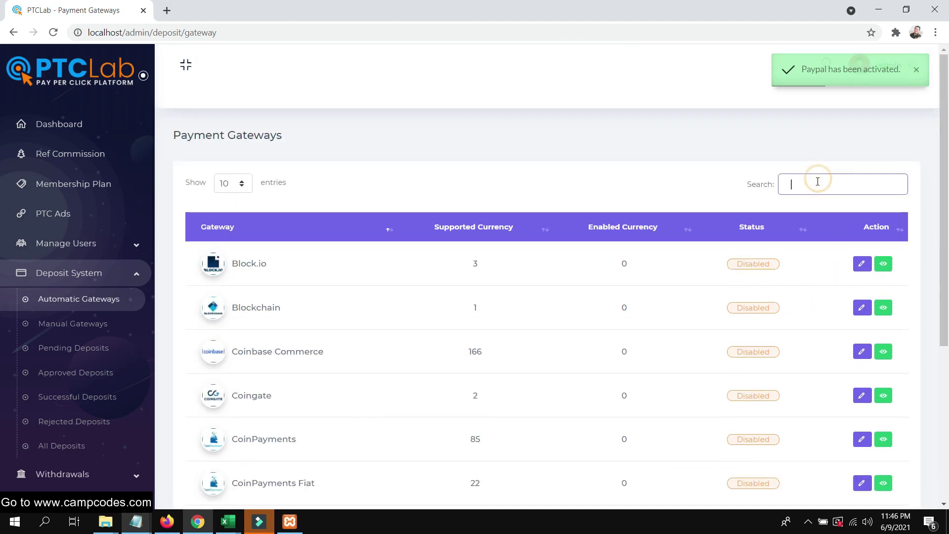
pyautogui.write('pa')
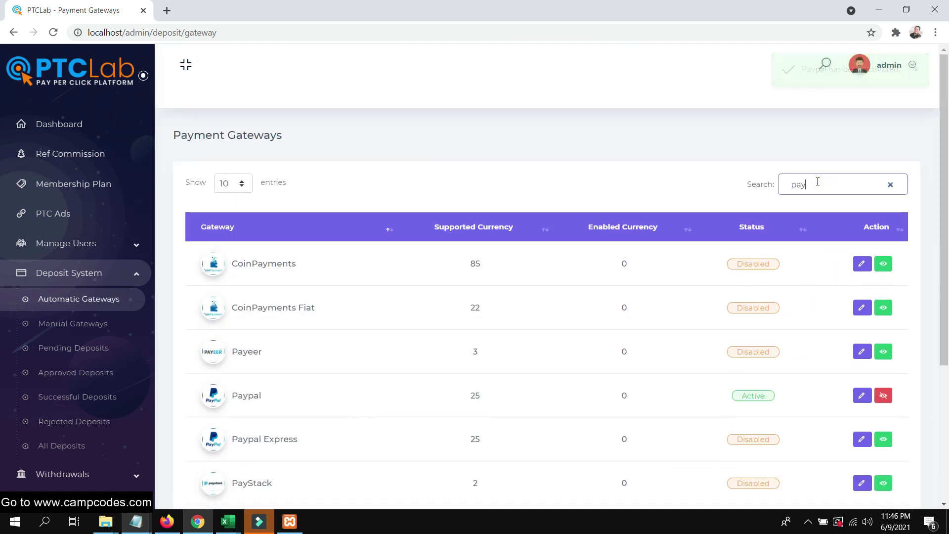
pyautogui.write('y')
pyautogui.scroll(-3, 518, 317)
pyautogui.moveTo(794, 284); pyautogui.dragTo(732, 275)
# Reload the Deposit Methods tab in the user's Firefox window.
pyautogui.click(166, 522)
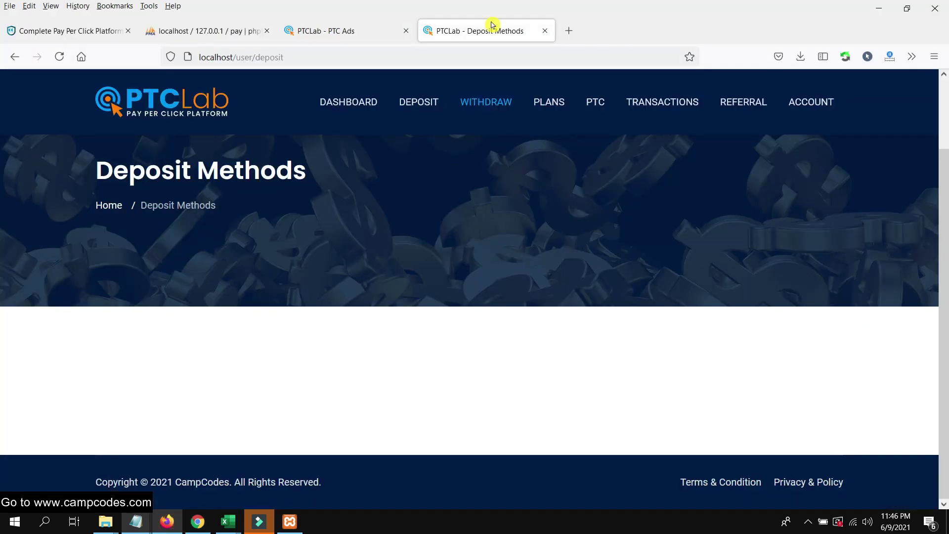
pyautogui.rightClick(468, 36)
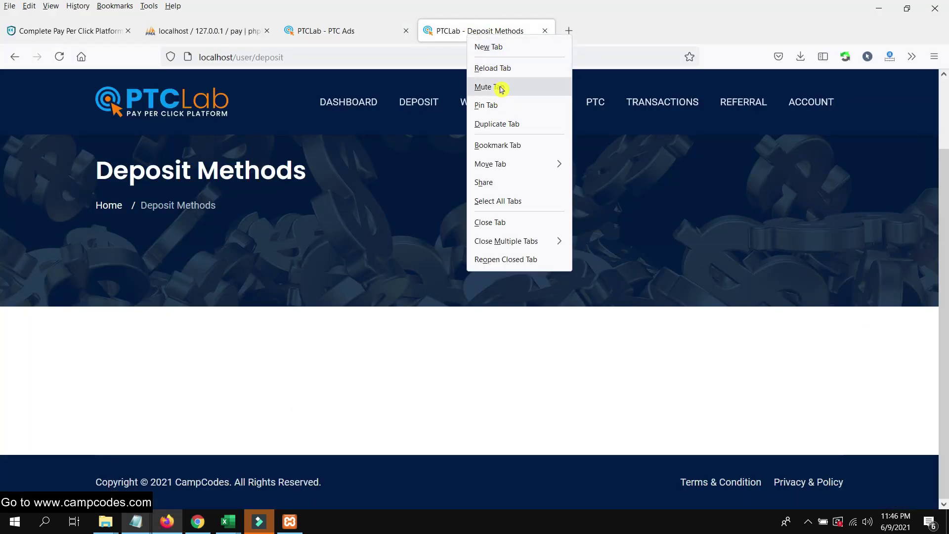
pyautogui.click(503, 70)
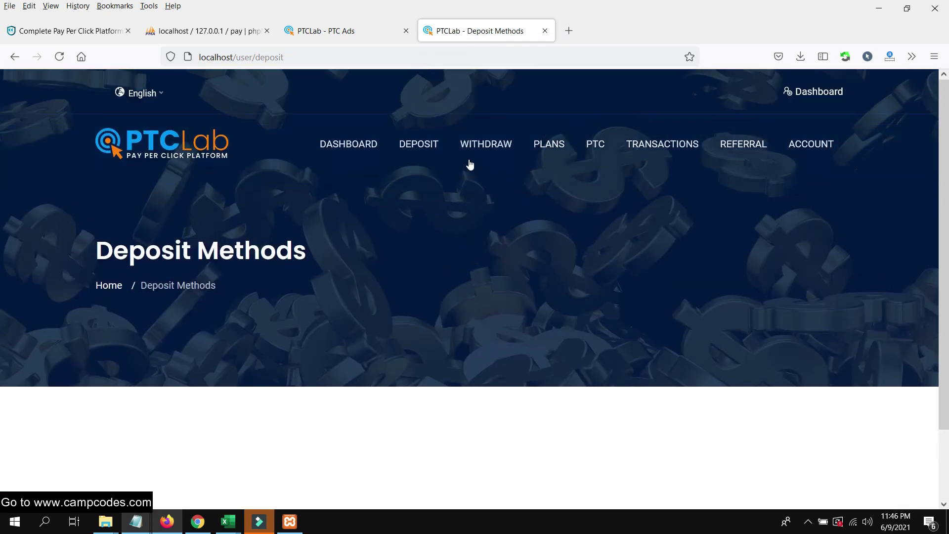
# Visit the Withdraw Now page, then bring up the DEPOSIT menu.
pyautogui.click(473, 144)
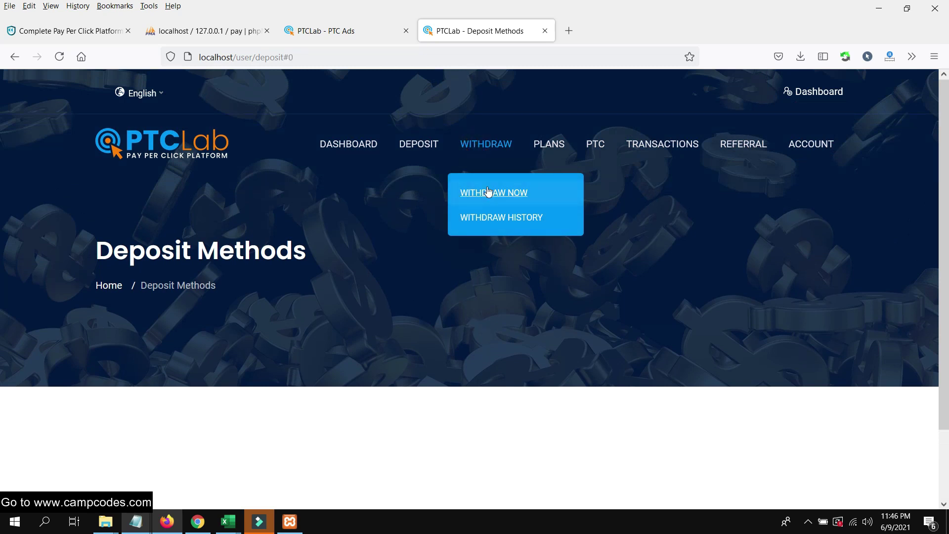
pyautogui.click(423, 147)
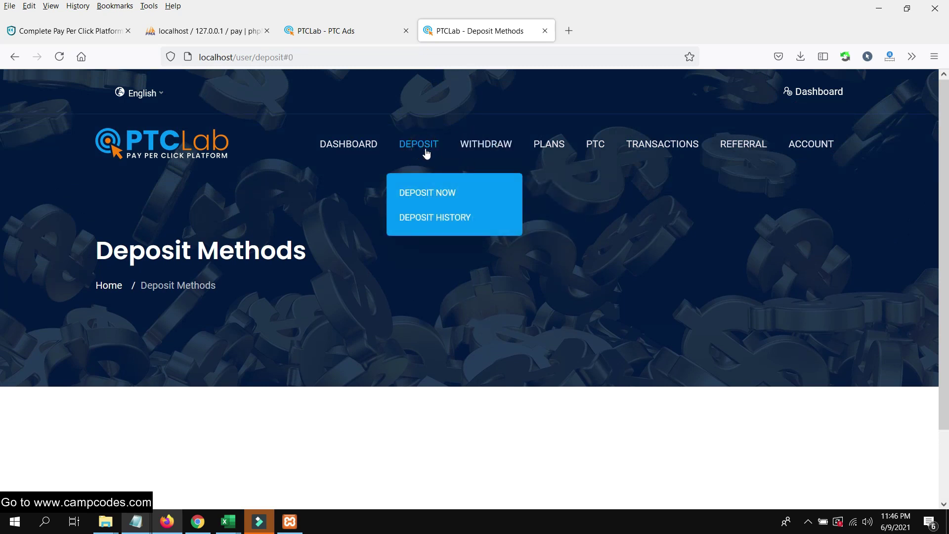
pyautogui.click(487, 152)
pyautogui.click(475, 194)
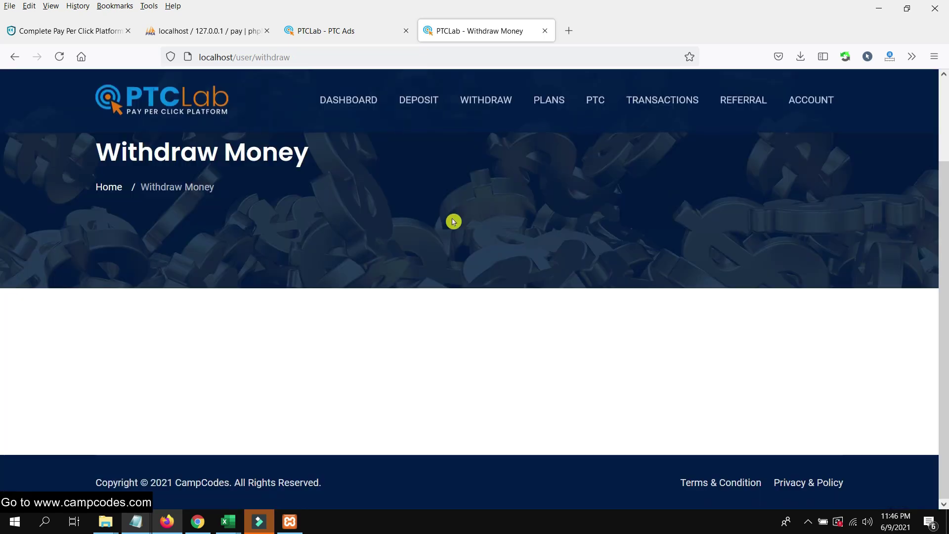
pyautogui.click(411, 100)
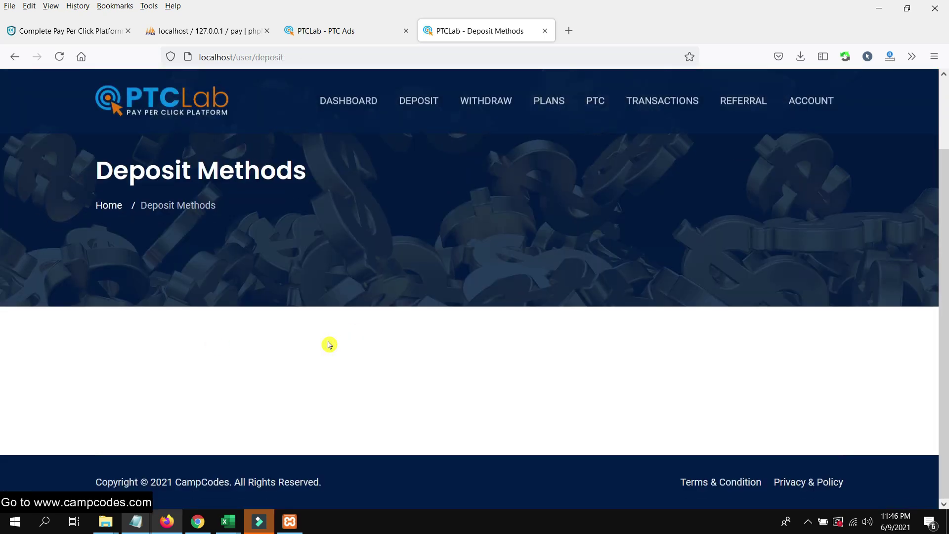
# Bring the admin gateways page forward, open Manual Gateways and start adding a method.
pyautogui.click(197, 522)
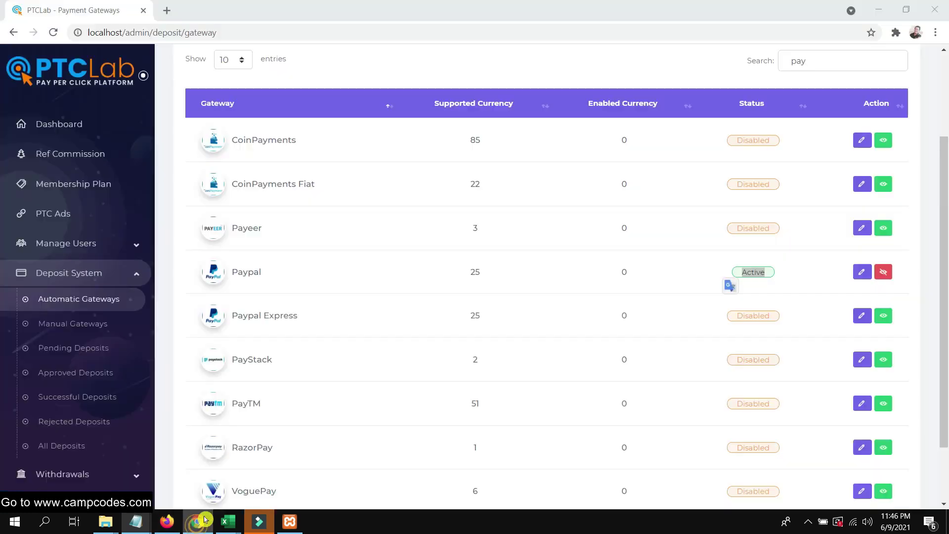
pyautogui.click(806, 278)
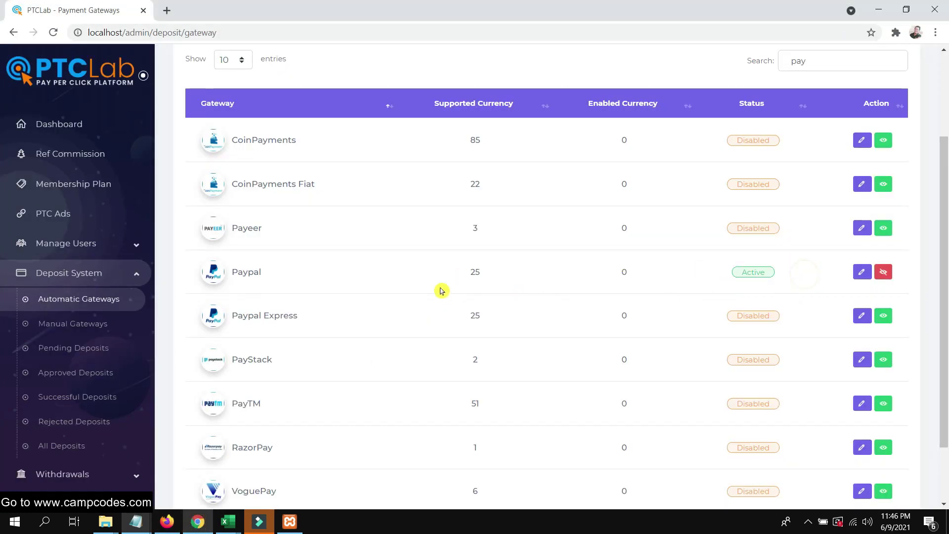
pyautogui.scroll(-2, 430, 307)
pyautogui.scroll(4, 437, 317)
pyautogui.click(801, 184)
pyautogui.moveTo(822, 185); pyautogui.dragTo(749, 186)
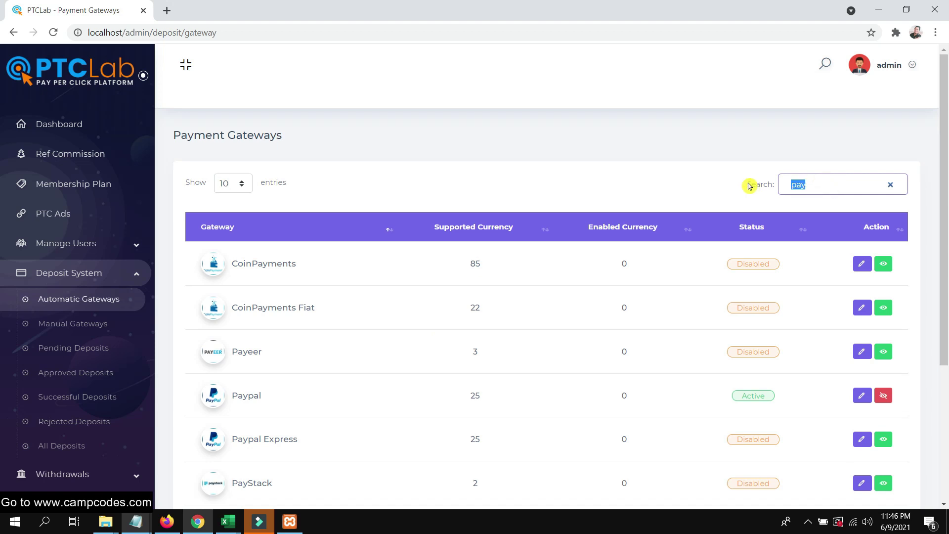
pyautogui.click(73, 323)
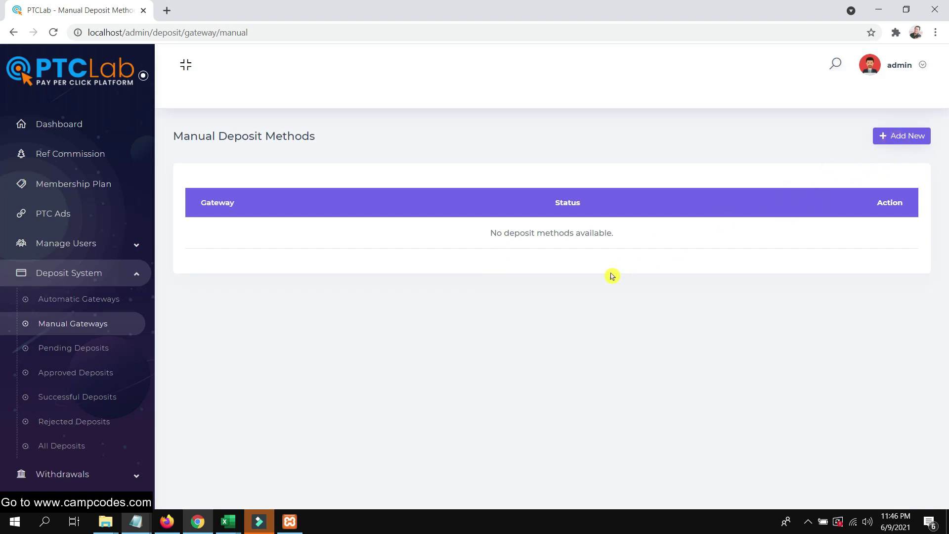
pyautogui.click(902, 141)
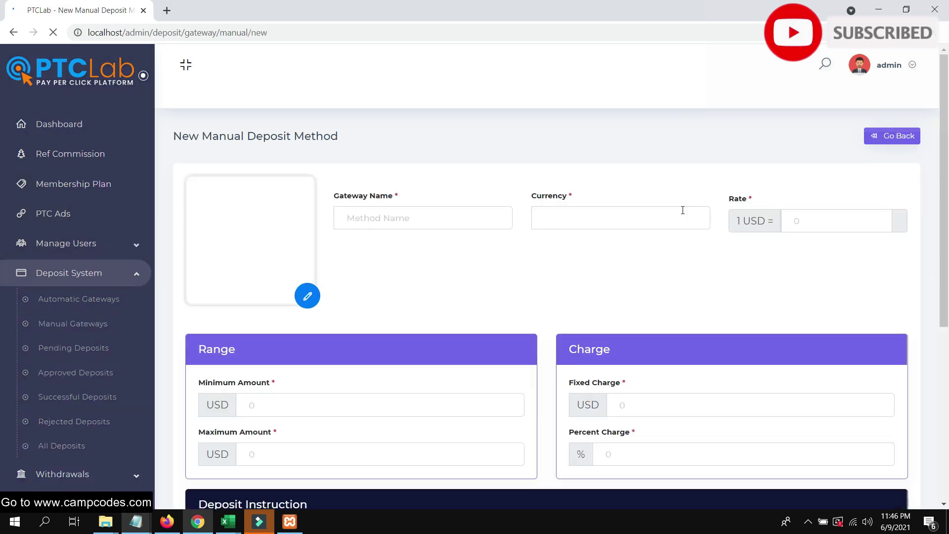
# Search the automatic gateway list for 'bank', then reopen the new manual method form.
pyautogui.scroll(-2, 645, 247)
pyautogui.scroll(3, 644, 256)
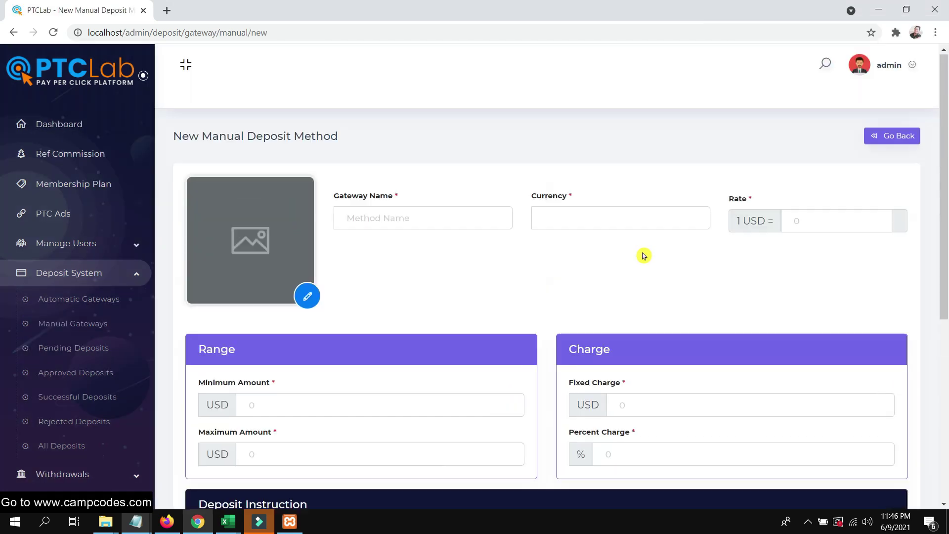
pyautogui.click(387, 213)
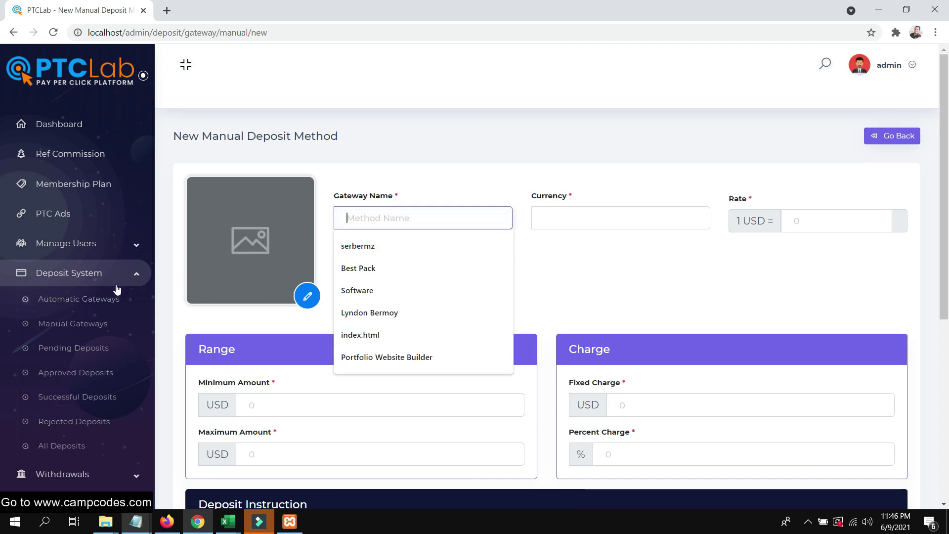
pyautogui.click(105, 299)
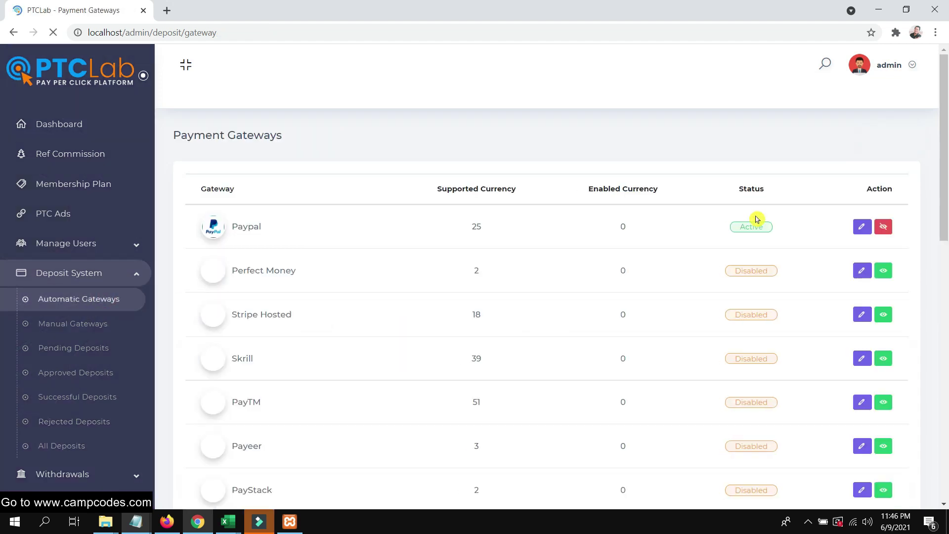
pyautogui.click(811, 187)
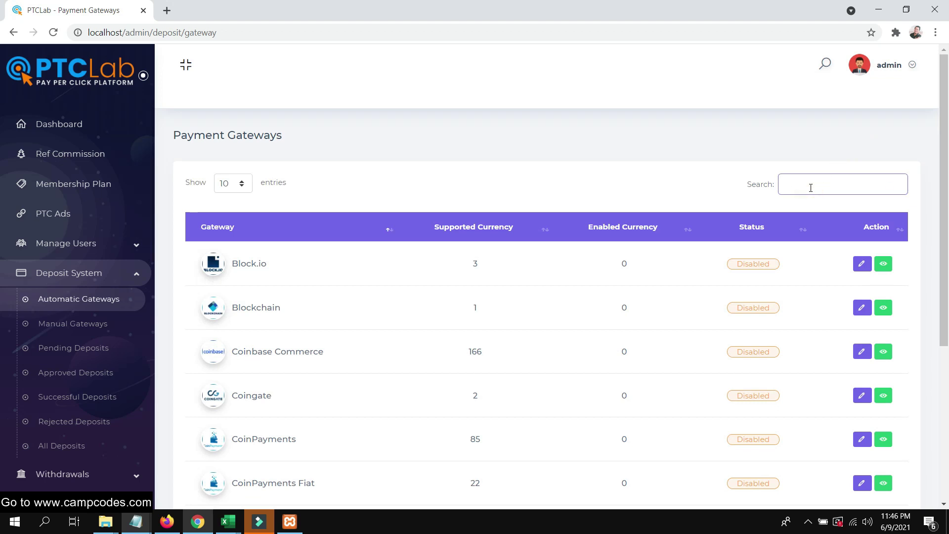
pyautogui.write('bank')
pyautogui.press('BackSpace')
pyautogui.press('BackSpace')
pyautogui.press('BackSpace')
pyautogui.click(67, 323)
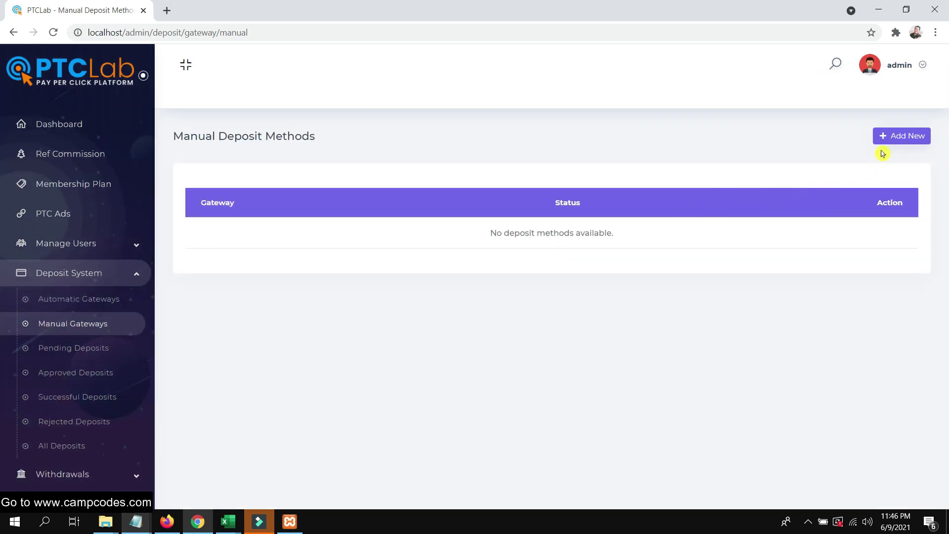
pyautogui.click(884, 138)
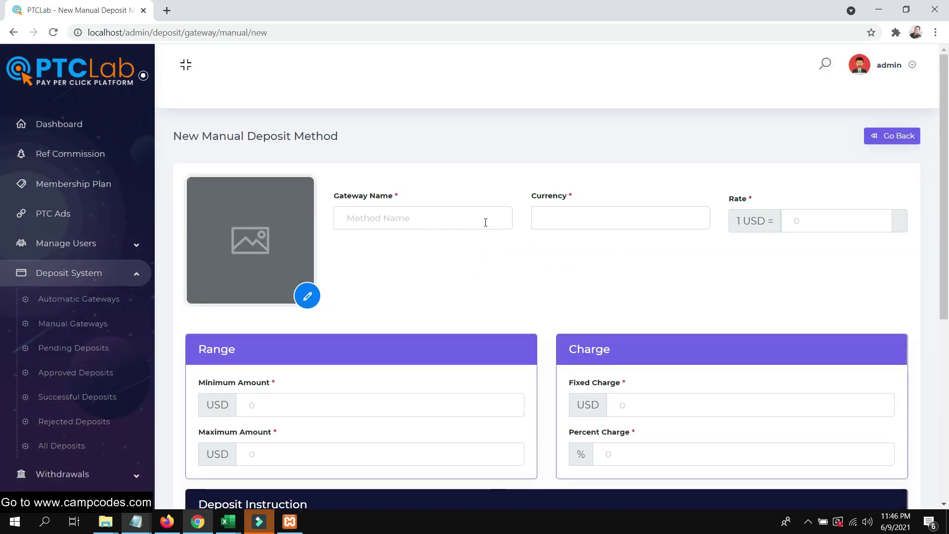
# Enter gateway name Bank, currency USD, rate 1 and minimum deposit 10.
pyautogui.click(452, 214)
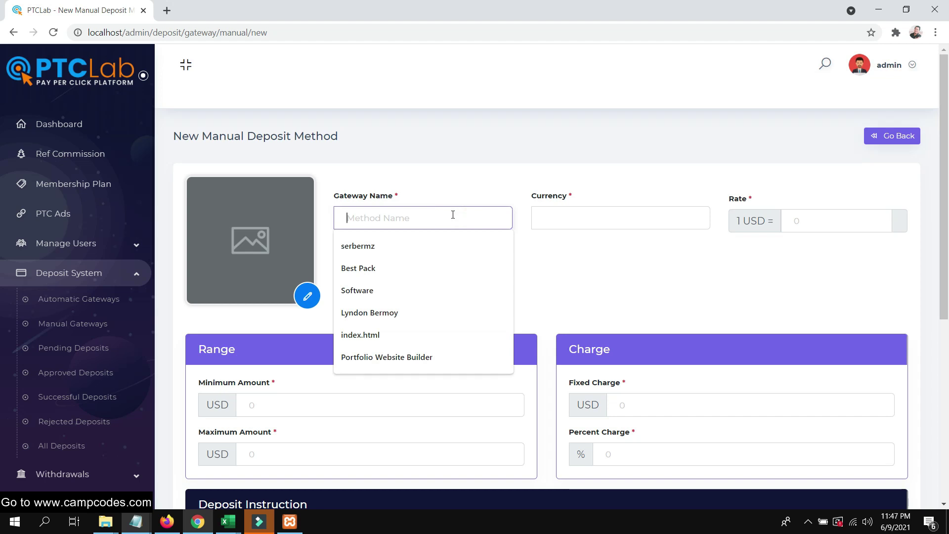
pyautogui.write('Bank')
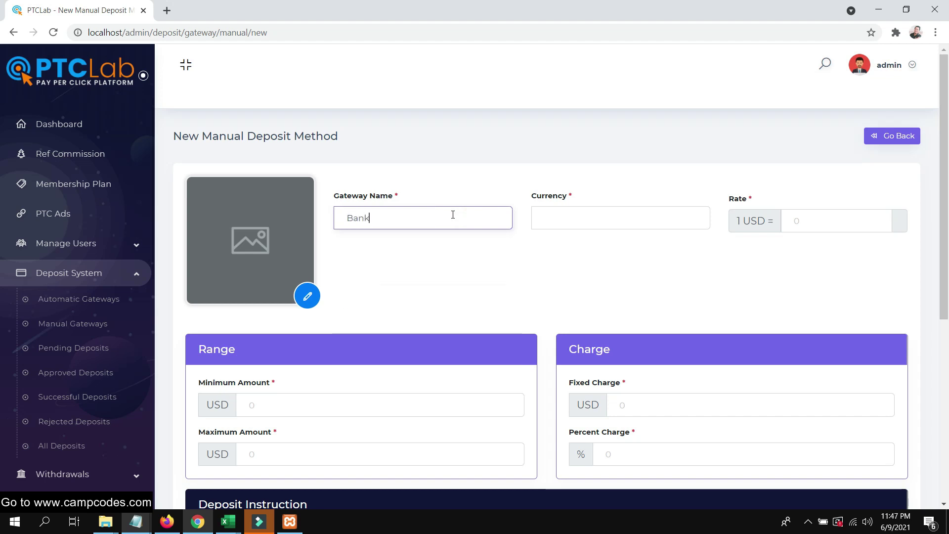
pyautogui.click(555, 220)
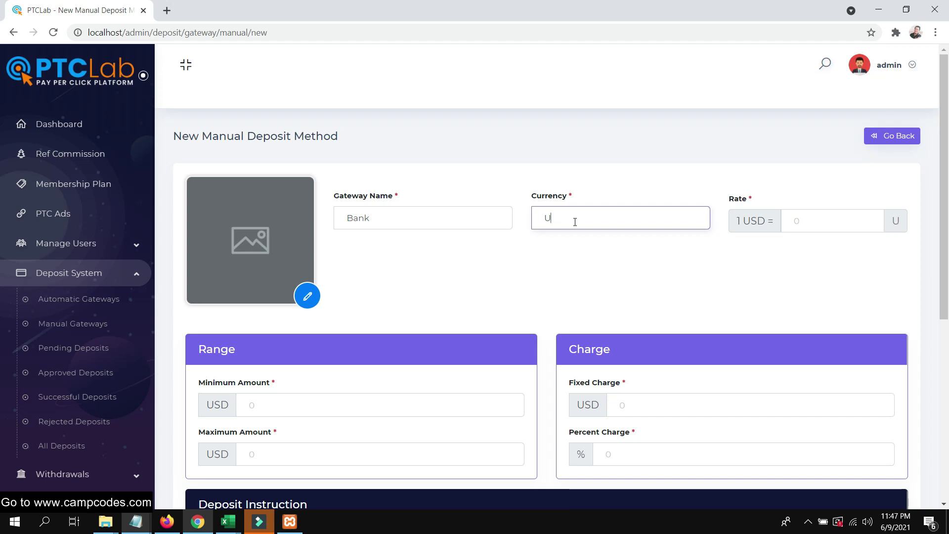
pyautogui.click(819, 218)
pyautogui.scroll(-3, 791, 240)
pyautogui.scroll(3, 776, 237)
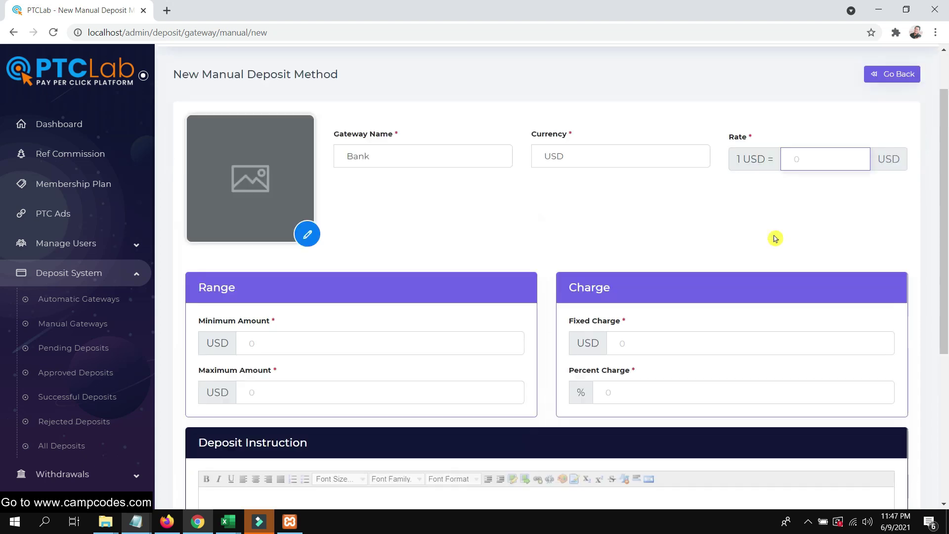
pyautogui.write('1')
pyautogui.click(335, 281)
pyautogui.write('10')
pyautogui.click(325, 327)
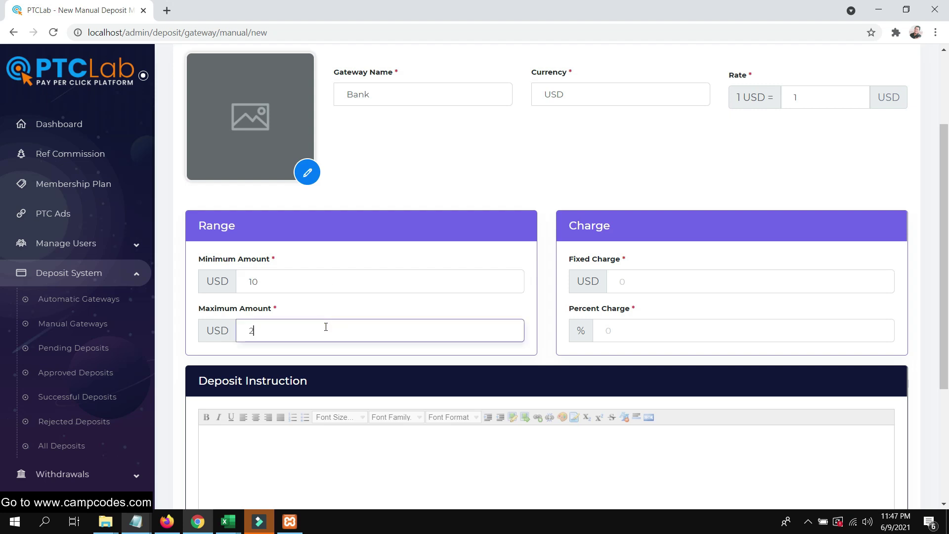
# Set maximum 20, fixed charge 2 and percent charge .10, then save the Bank method.
pyautogui.scroll(-4, 581, 295)
pyautogui.click(580, 295)
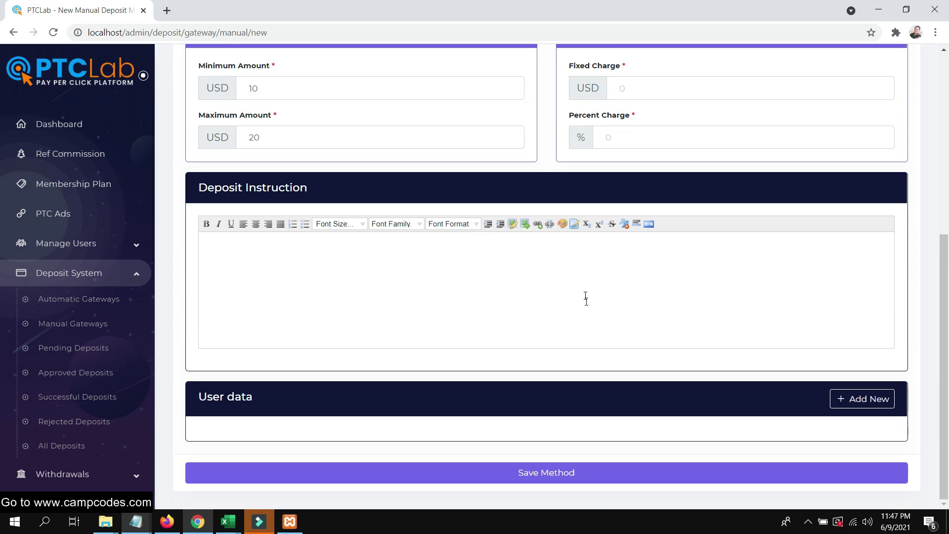
pyautogui.scroll(4, 608, 294)
pyautogui.click(663, 273)
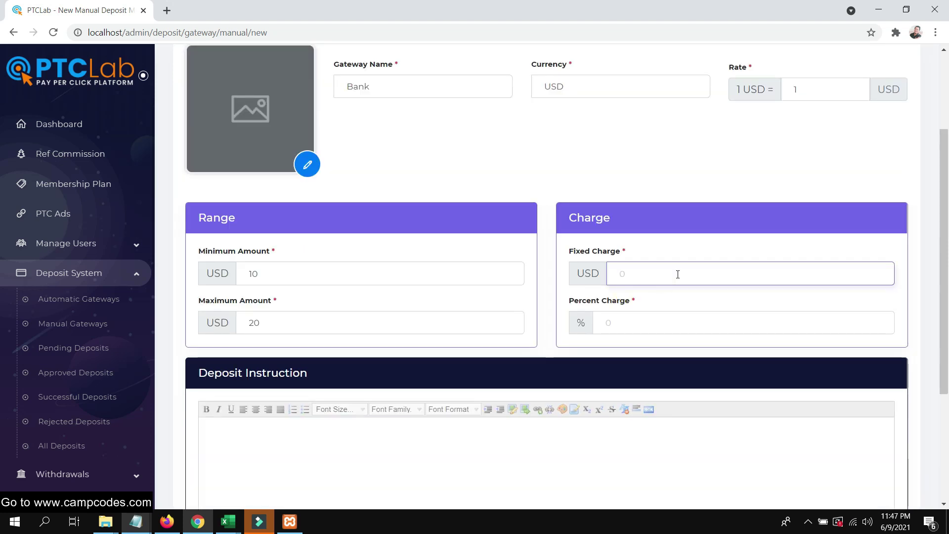
pyautogui.click(633, 320)
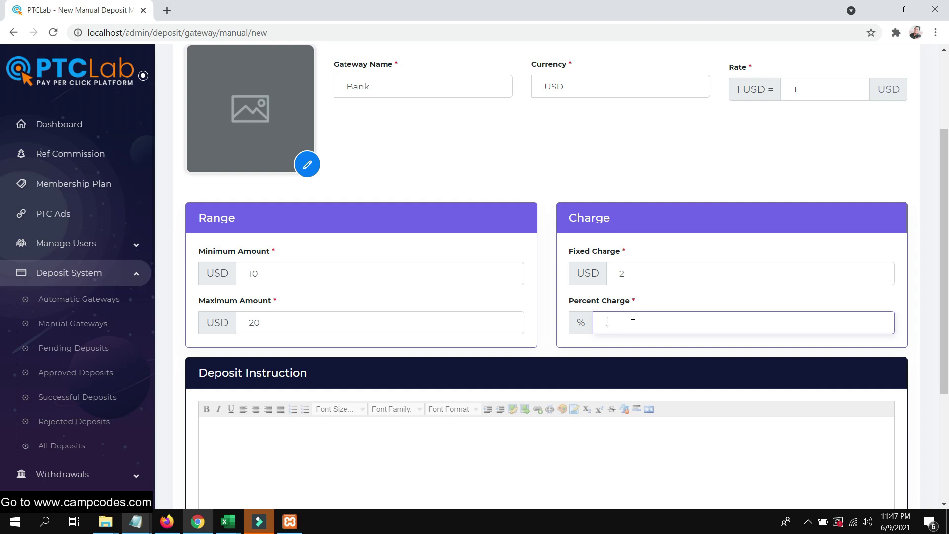
pyautogui.scroll(-4, 633, 316)
pyautogui.click(615, 326)
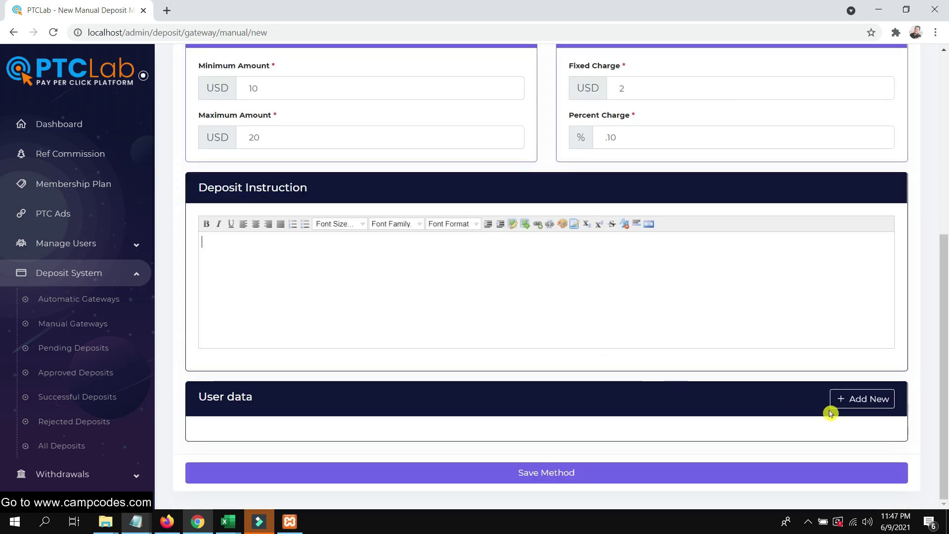
pyautogui.click(559, 472)
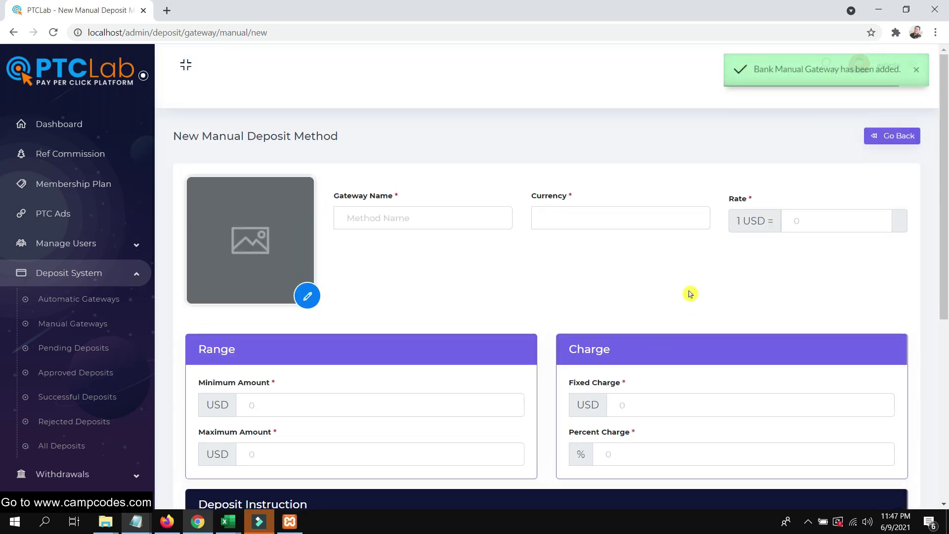
pyautogui.click(72, 302)
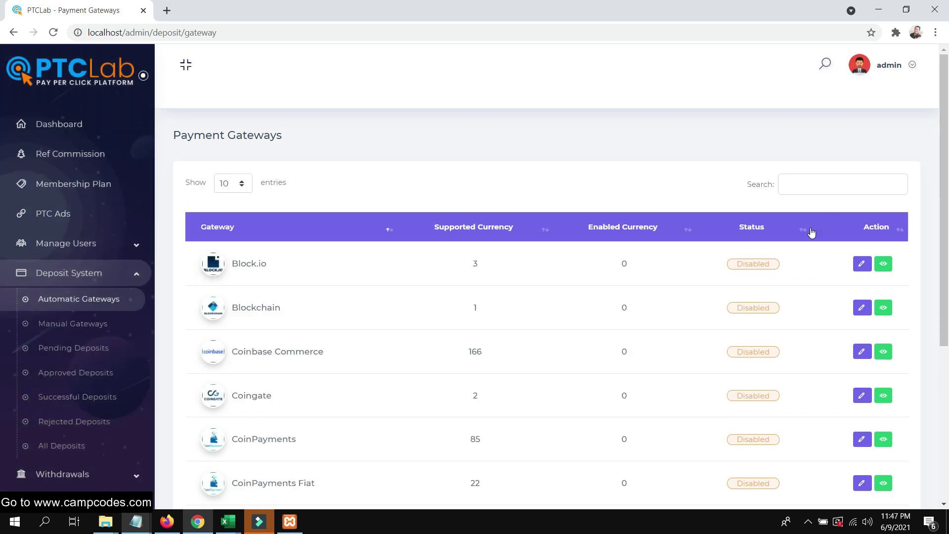
# Filter gateways by 'p', edit Paypal and add a USD currency section.
pyautogui.click(833, 184)
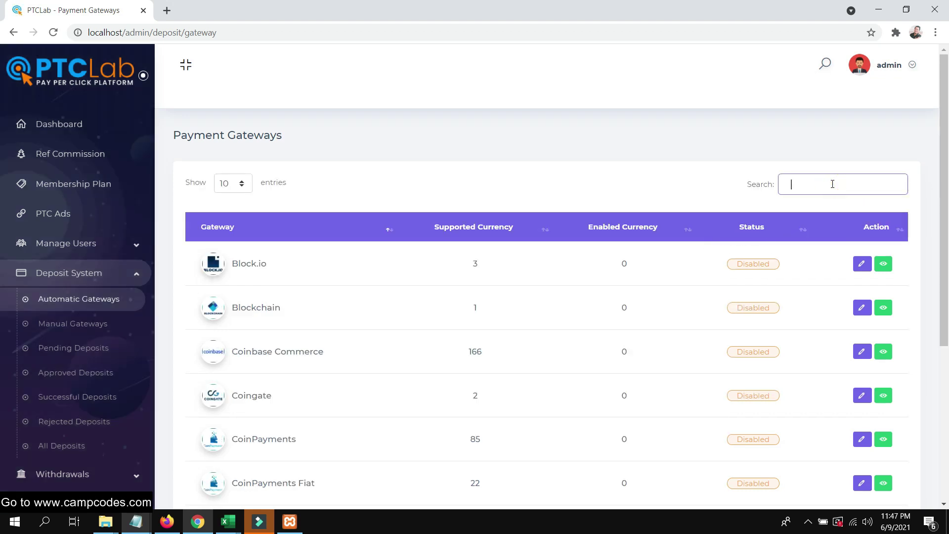
pyautogui.write('pay')
pyautogui.scroll(-1, 805, 295)
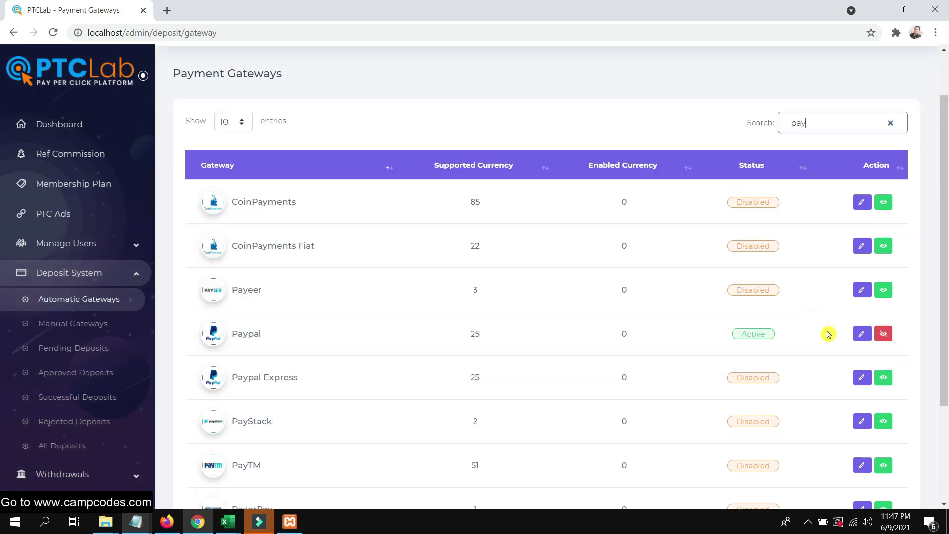
pyautogui.click(862, 334)
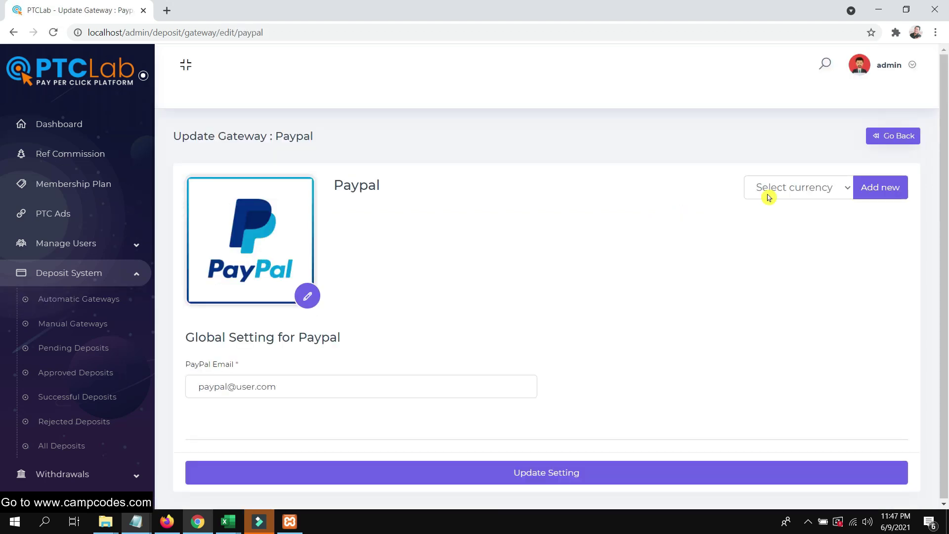
pyautogui.click(834, 187)
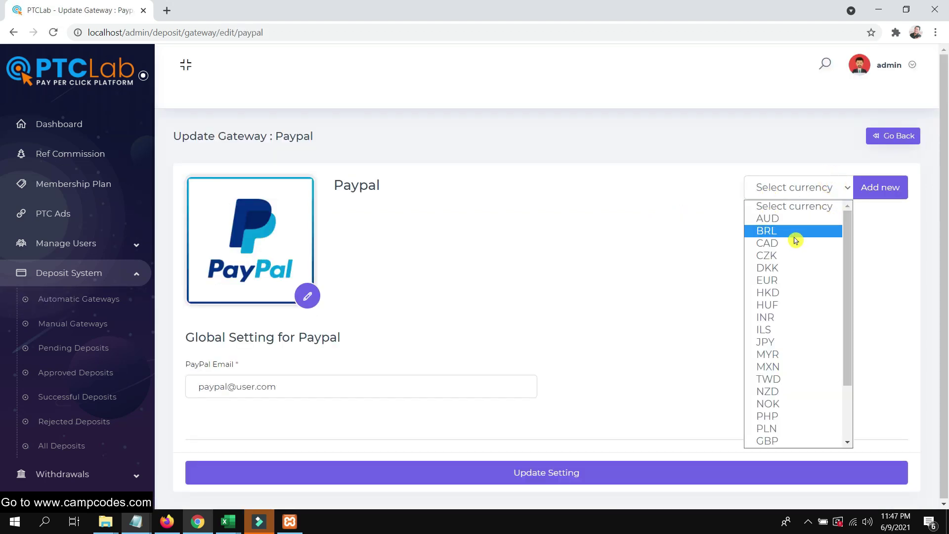
pyautogui.scroll(-5, 788, 235)
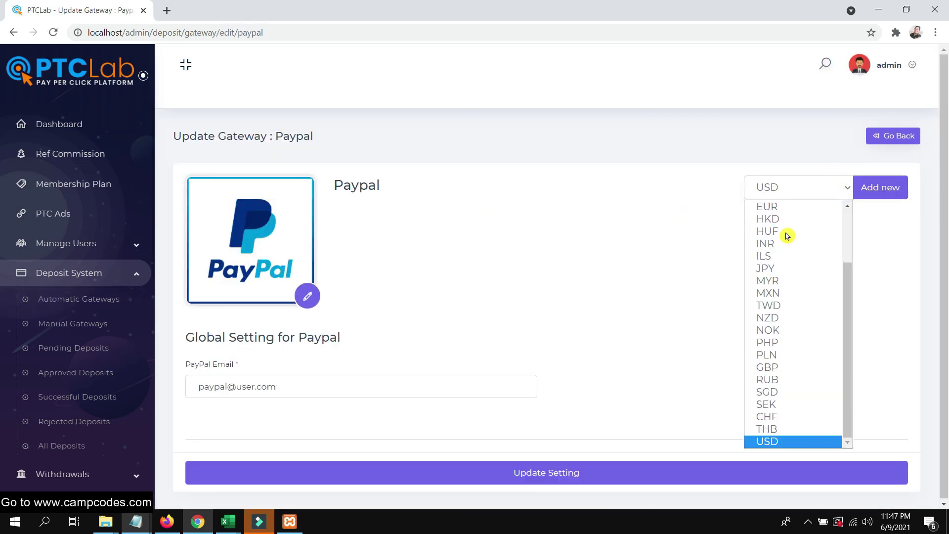
pyautogui.click(777, 440)
pyautogui.click(873, 195)
pyautogui.scroll(-6, 556, 276)
pyautogui.scroll(2, 354, 233)
# Replace the PayPal account e-mail address with a new one.
pyautogui.click(243, 163)
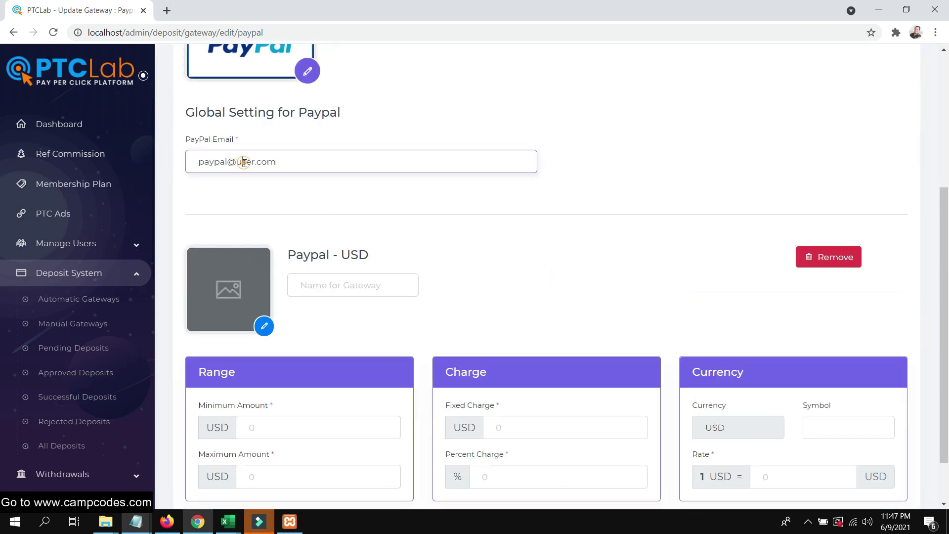
pyautogui.tripleClick(297, 164)
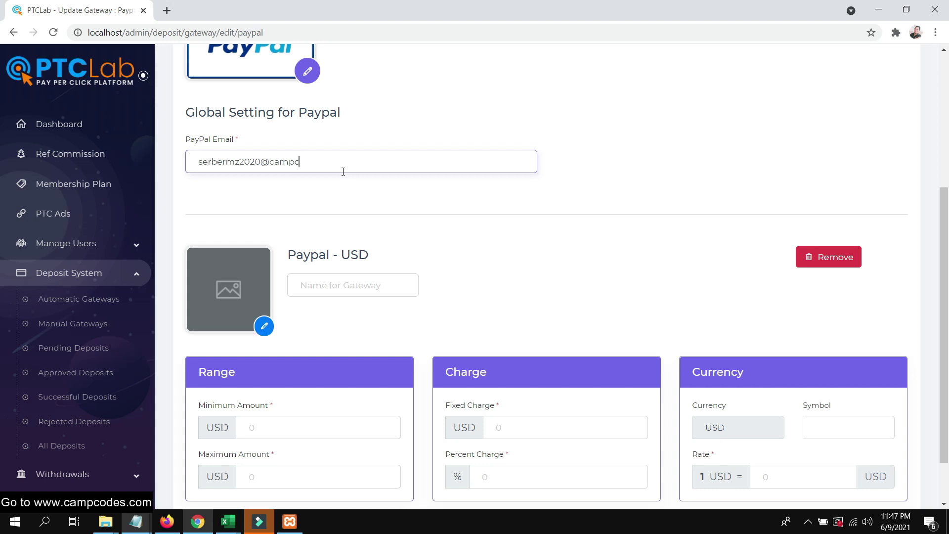
pyautogui.scroll(-1, 343, 171)
pyautogui.click(354, 222)
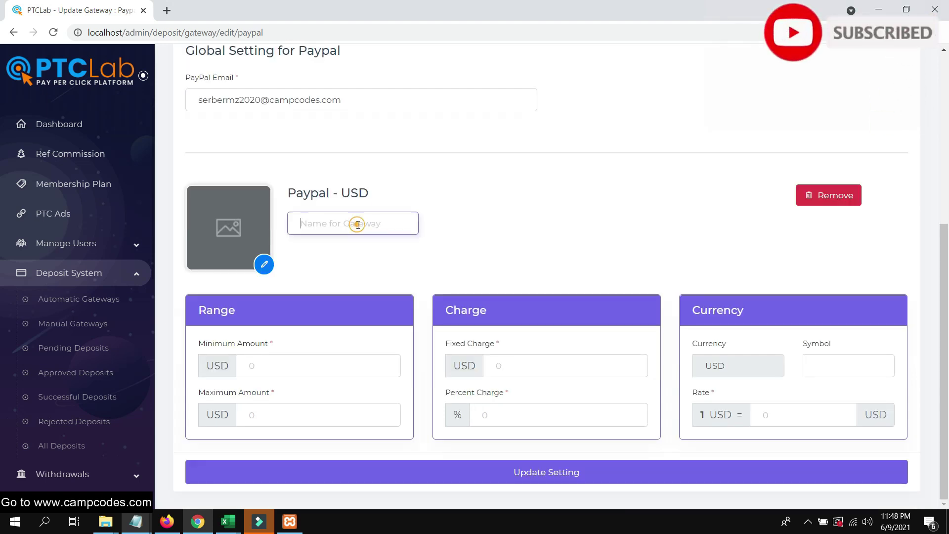
# Set minimum 10, maximum 20, fixed charge 1, percent 1, symbol $ and rate 1.
pyautogui.click(269, 365)
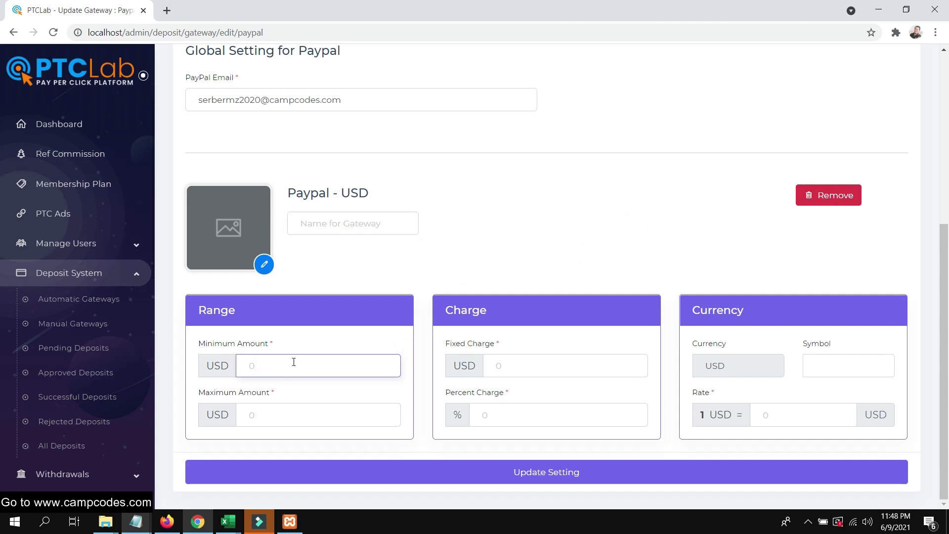
pyautogui.write('1')
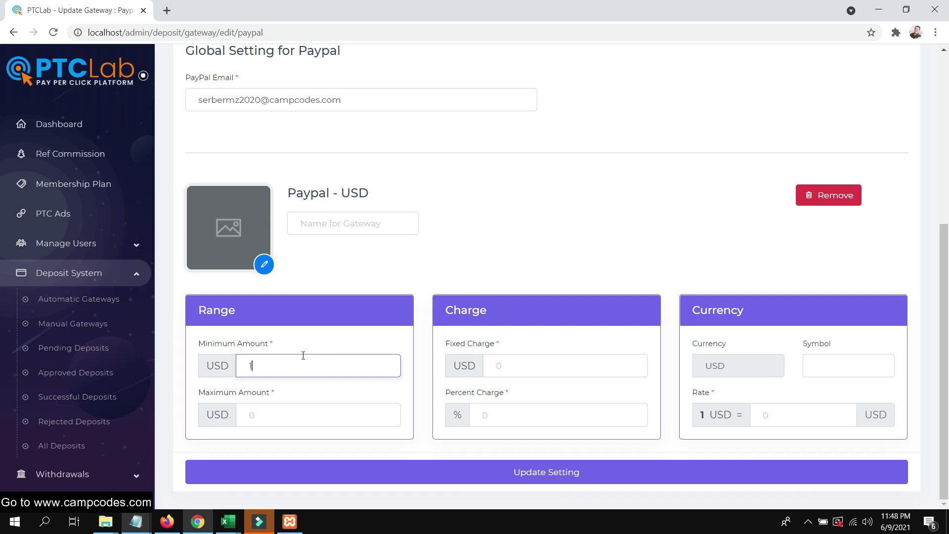
pyautogui.write('0')
pyautogui.press('Tab')
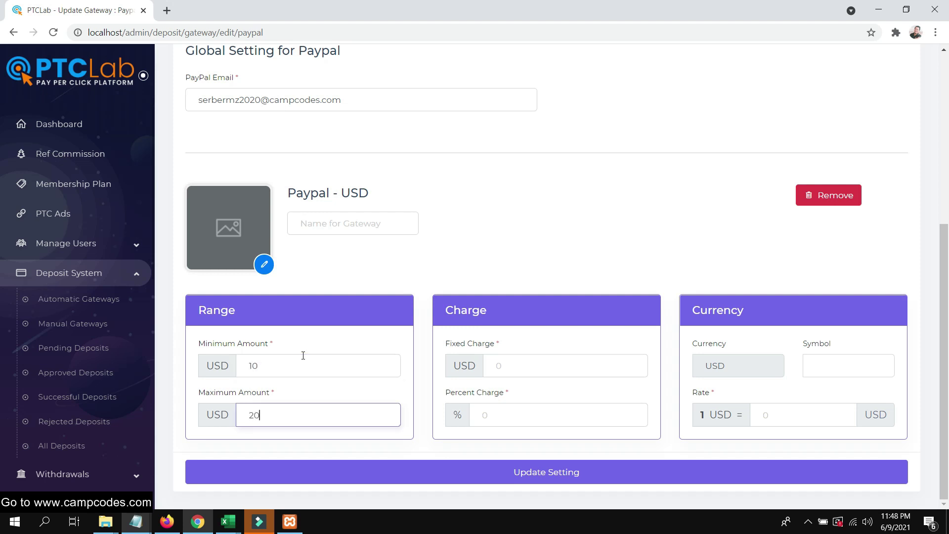
pyautogui.click(511, 366)
pyautogui.write('1')
pyautogui.click(510, 407)
pyautogui.click(844, 369)
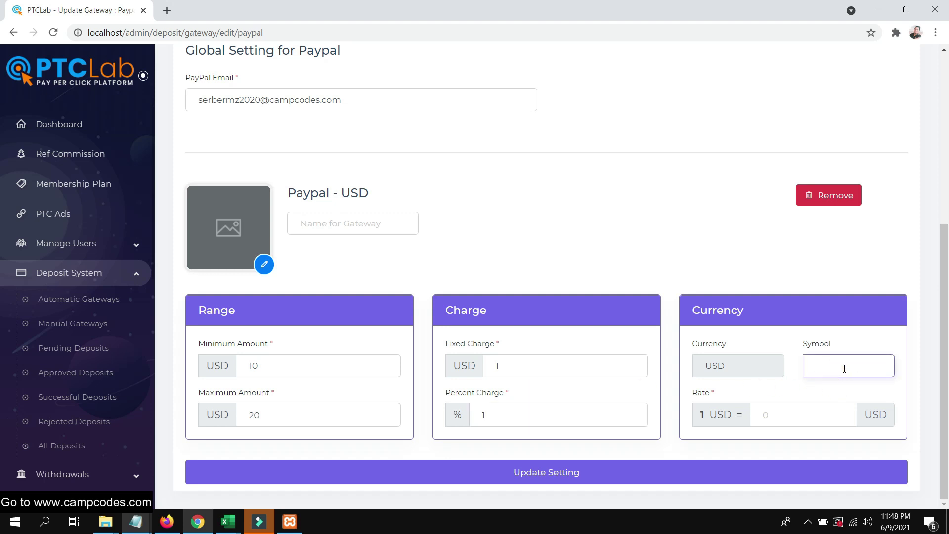
pyautogui.write('$')
pyautogui.click(821, 420)
pyautogui.write('1')
pyautogui.click(618, 473)
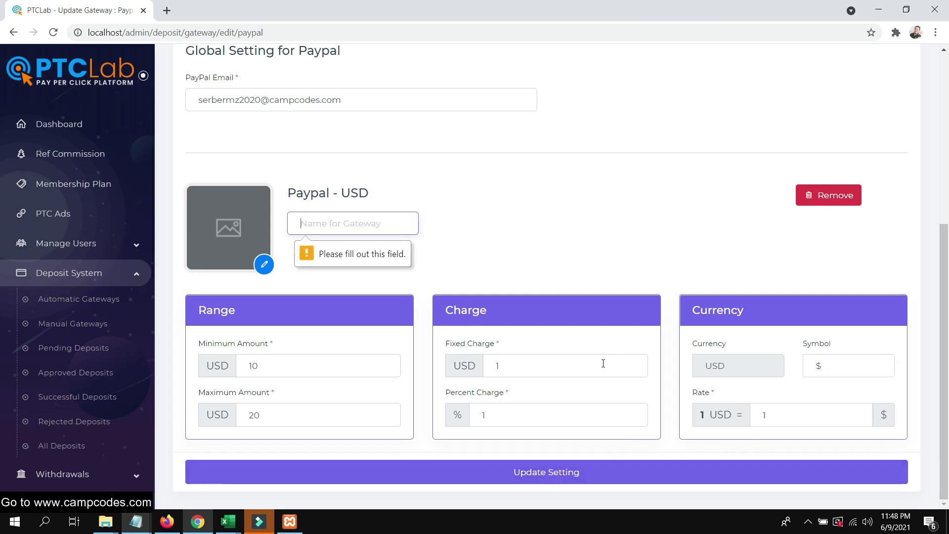
# Name the section Paypal-USD, upload the cc wordpress.png logo and update the settings.
pyautogui.write('Paypal-USD')
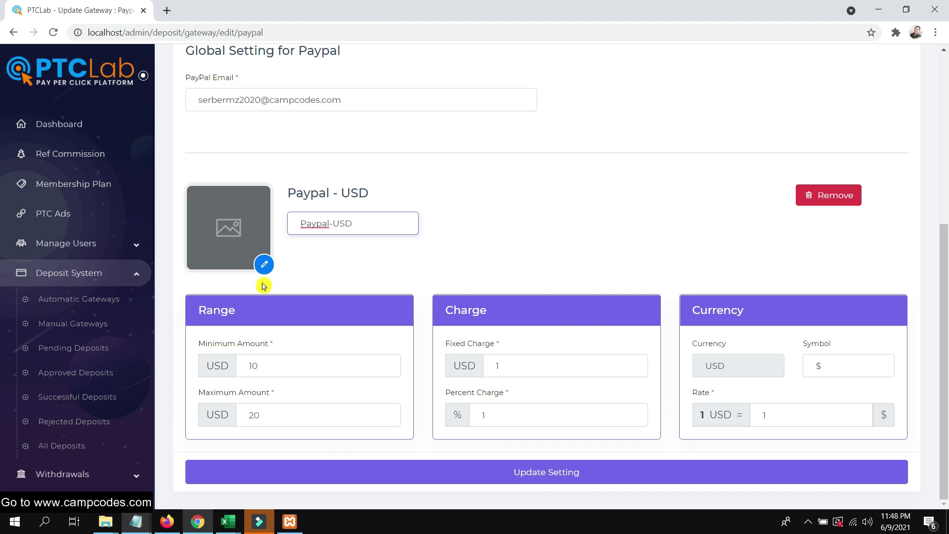
pyautogui.click(264, 265)
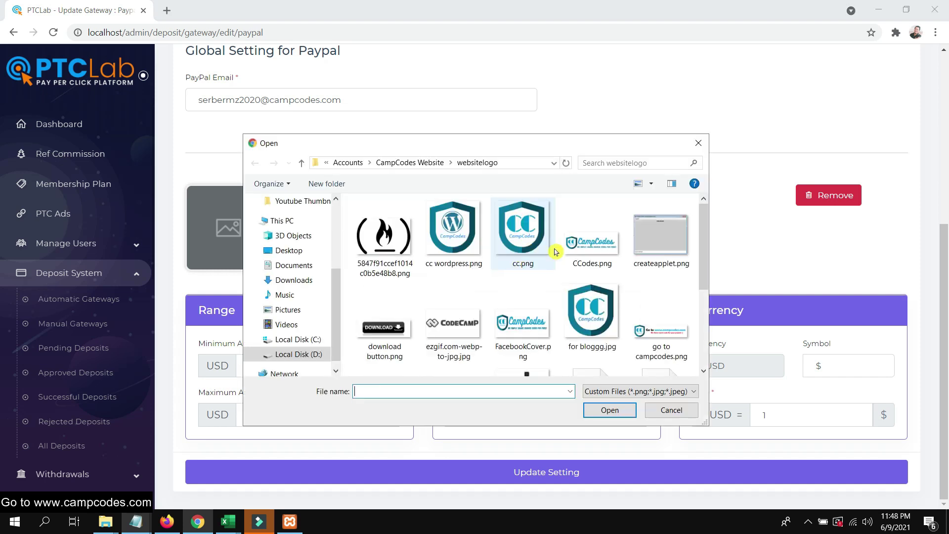
pyautogui.press('Left')
pyautogui.press('Return')
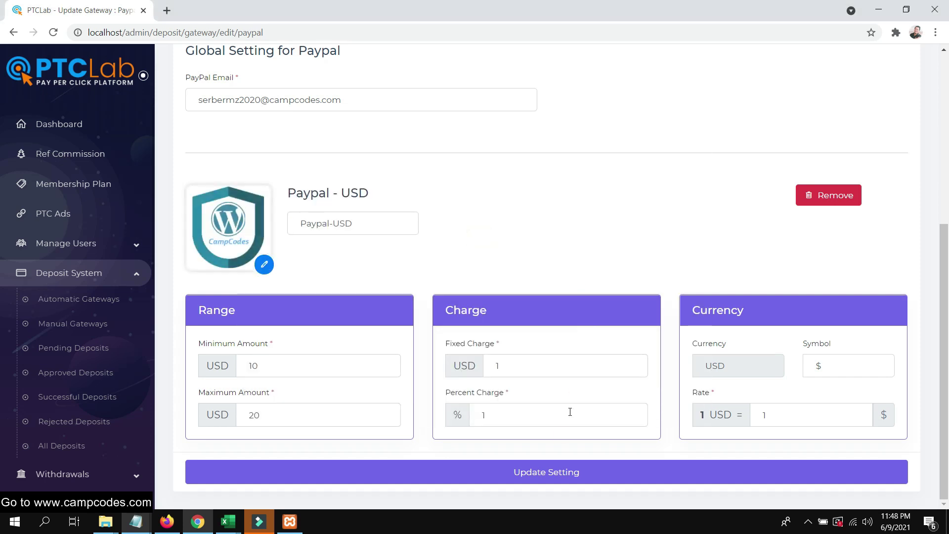
pyautogui.click(545, 467)
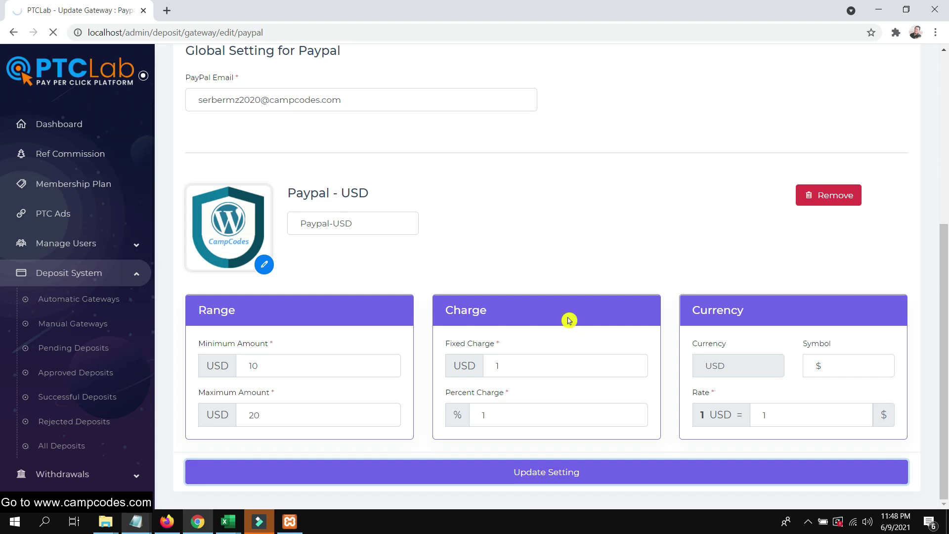
pyautogui.scroll(-3, 567, 306)
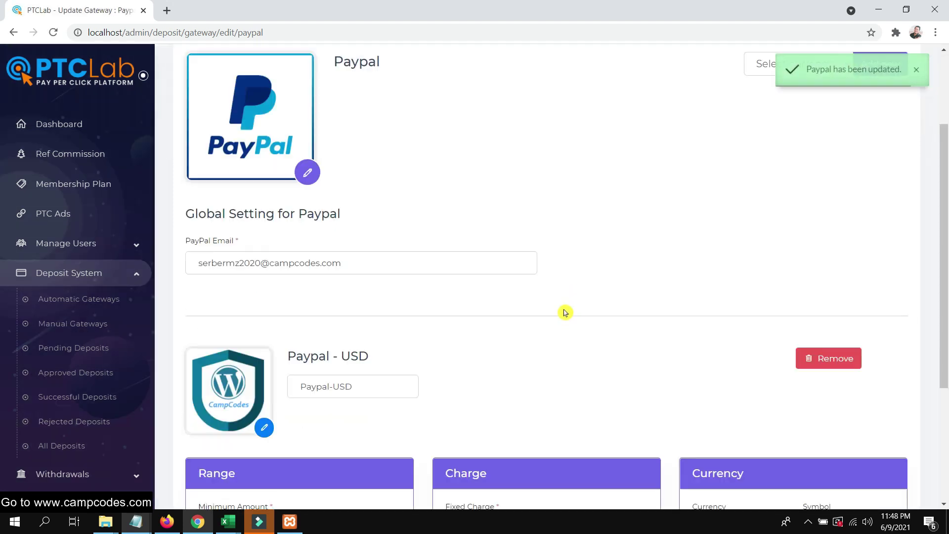
pyautogui.scroll(-3, 565, 312)
# Reload the user's Deposit Methods page and attempt a 2 USD Paypal-USD deposit.
pyautogui.click(167, 522)
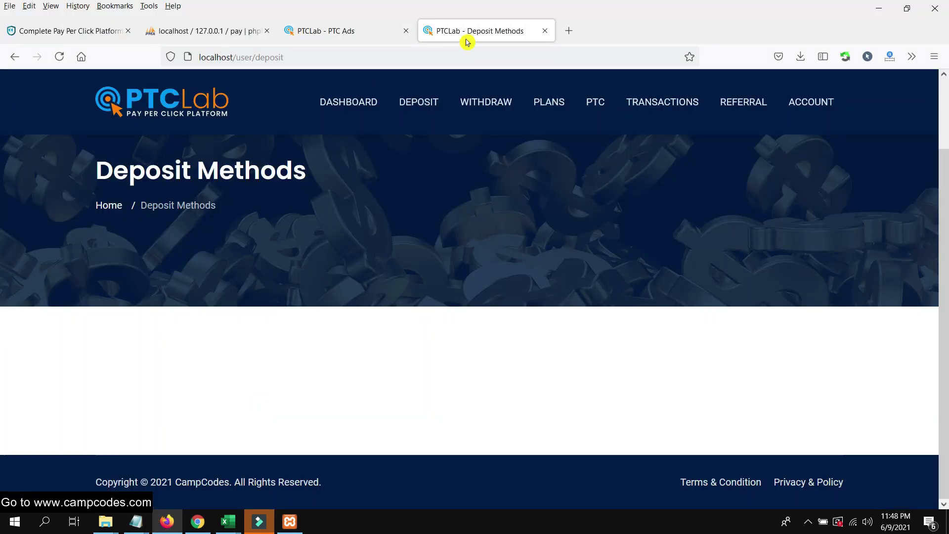
pyautogui.rightClick(467, 42)
pyautogui.click(497, 67)
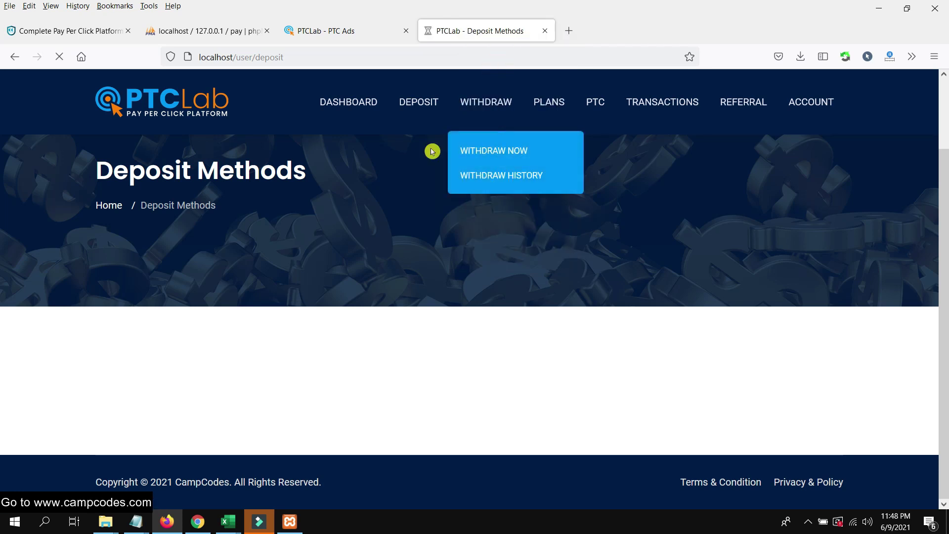
pyautogui.scroll(-4, 435, 178)
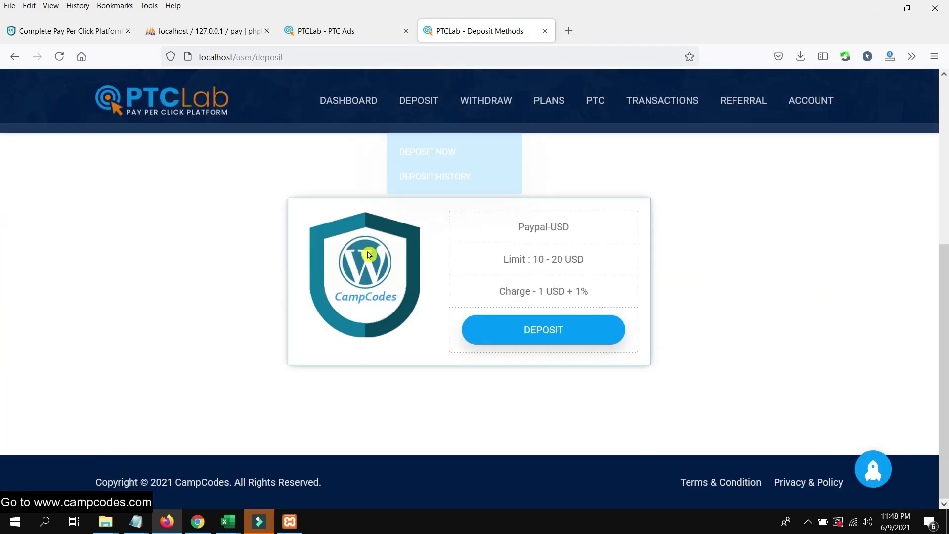
pyautogui.moveTo(496, 216); pyautogui.dragTo(674, 303)
pyautogui.click(695, 300)
pyautogui.click(592, 328)
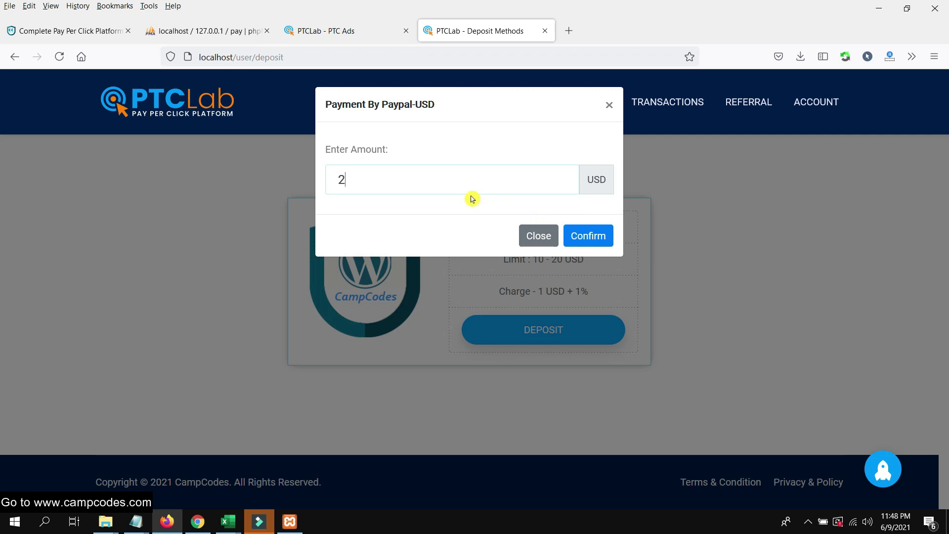
pyautogui.click(605, 240)
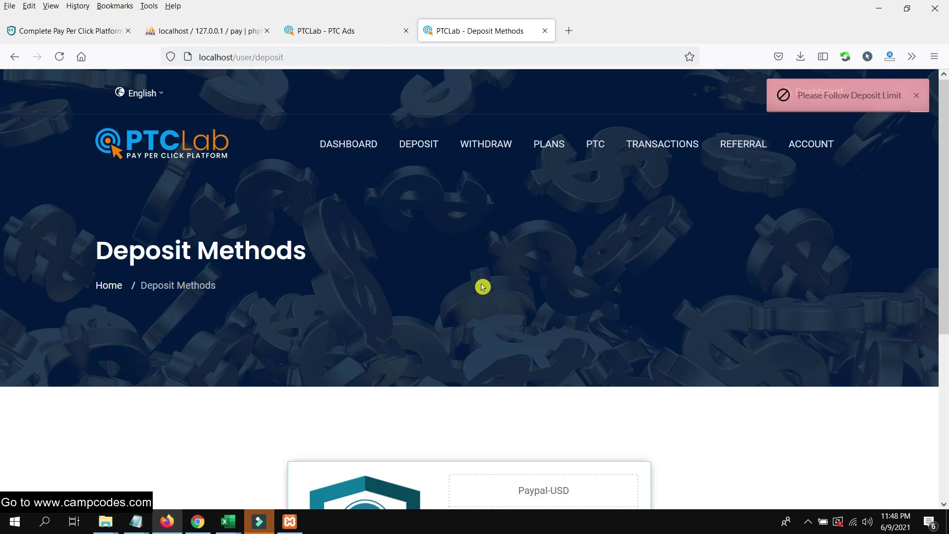
# Retry the Paypal-USD deposit with 3 USD and then 5 USD.
pyautogui.scroll(-4, 484, 283)
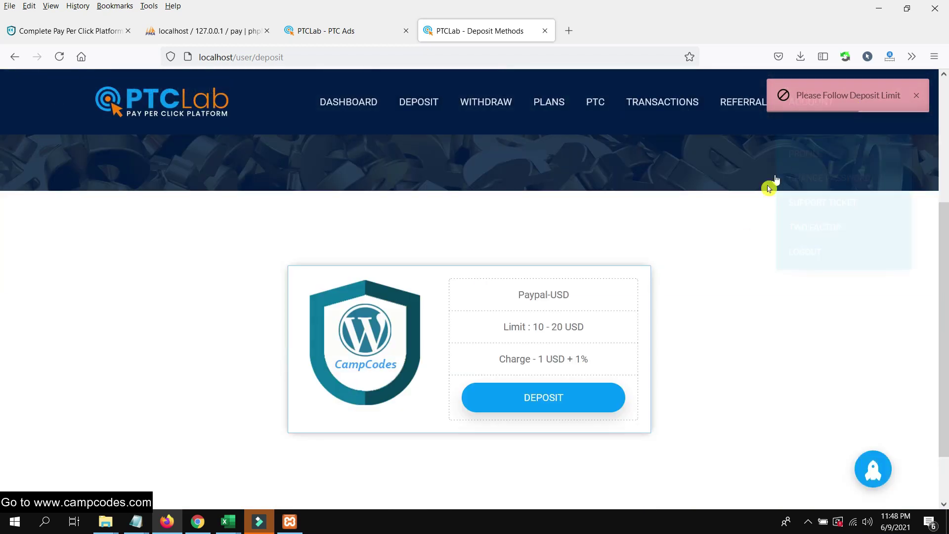
pyautogui.click(528, 397)
pyautogui.click(507, 179)
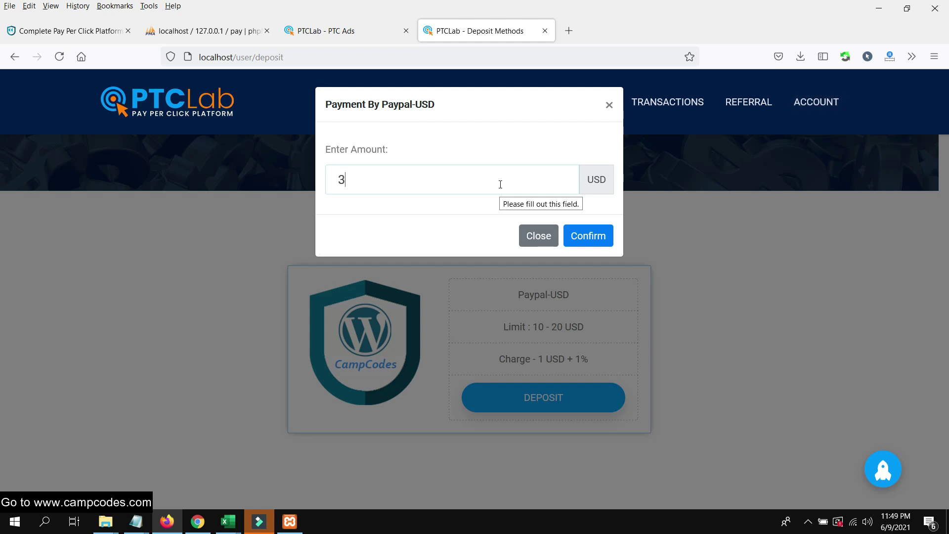
pyautogui.click(611, 243)
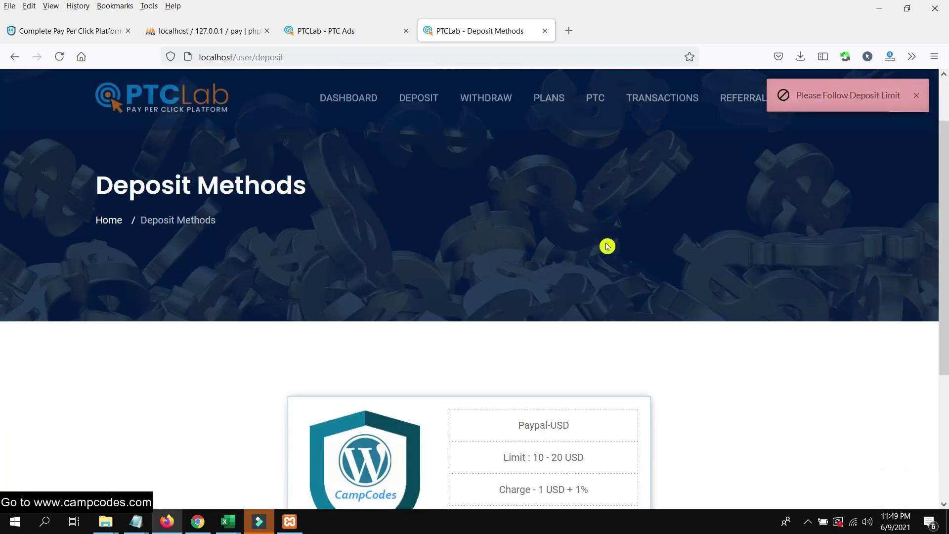
pyautogui.scroll(-4, 608, 247)
pyautogui.click(555, 332)
pyautogui.click(479, 178)
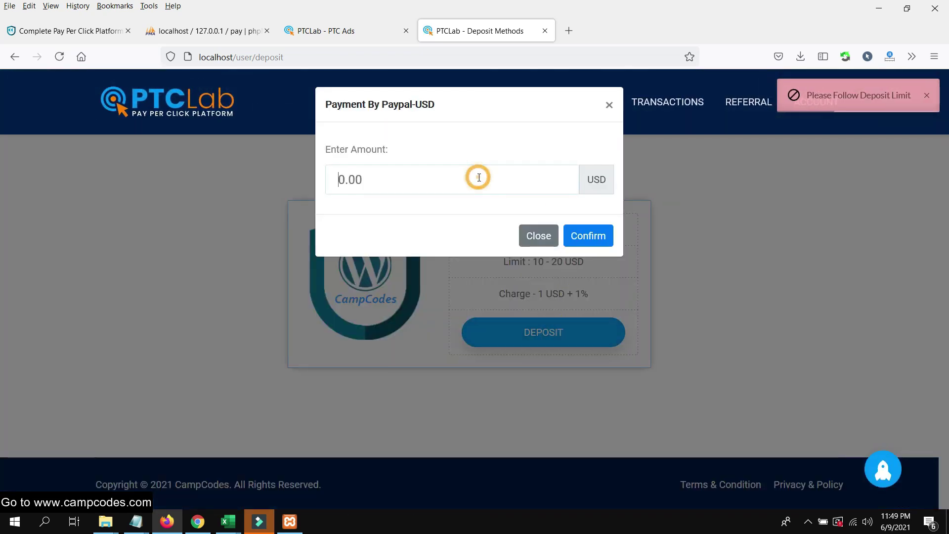
pyautogui.write('5')
pyautogui.click(574, 237)
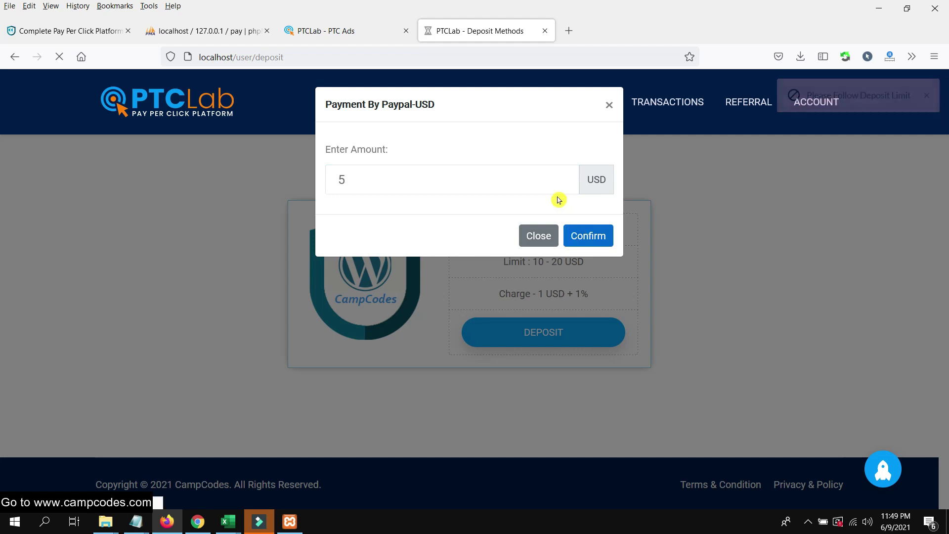
# Check the Paypal-USD limit and charge lines, then submit a 10 USD deposit.
pyautogui.scroll(-4, 557, 201)
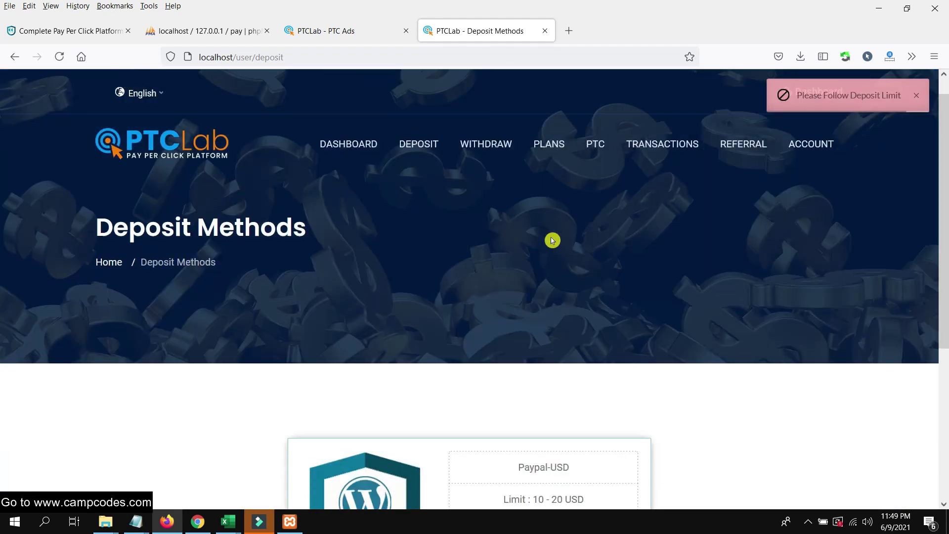
pyautogui.moveTo(610, 297); pyautogui.dragTo(554, 269)
pyautogui.click(641, 275)
pyautogui.click(606, 257)
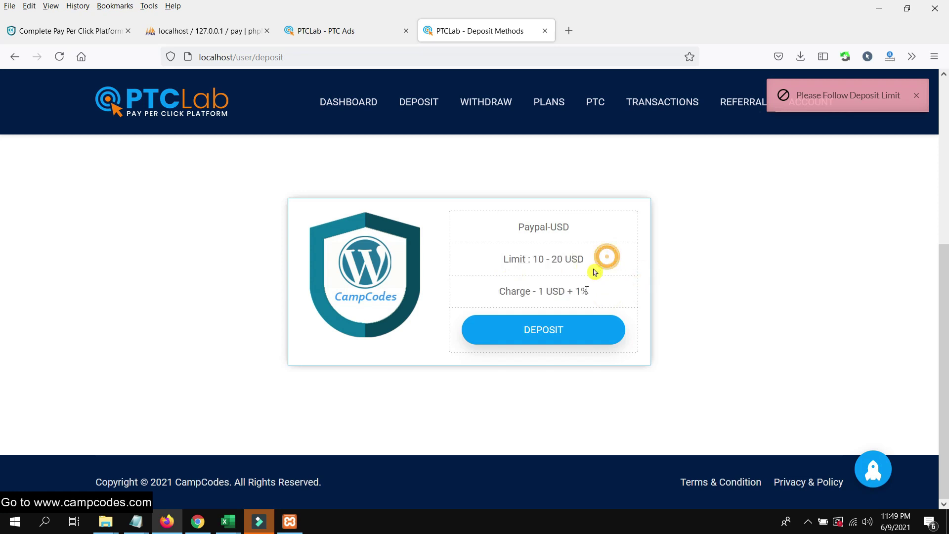
pyautogui.click(562, 324)
pyautogui.click(490, 184)
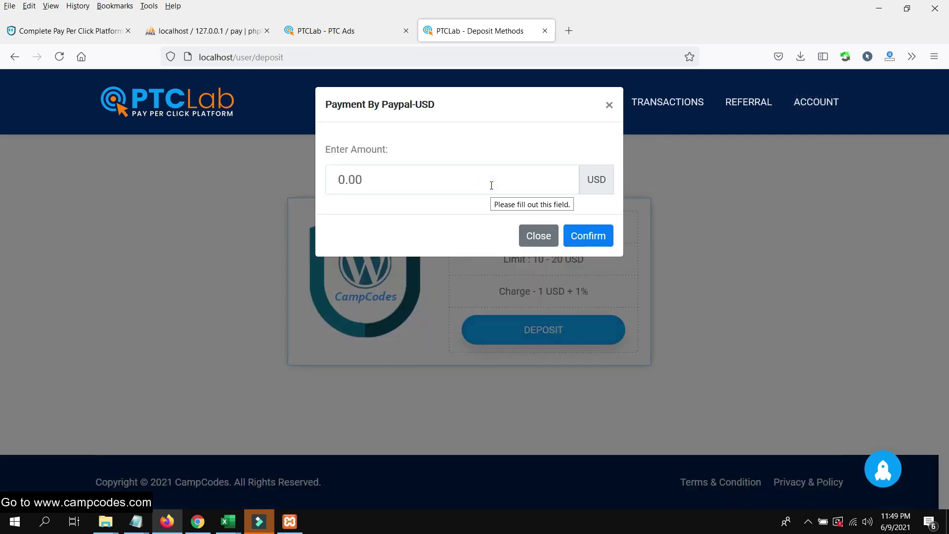
pyautogui.click(596, 234)
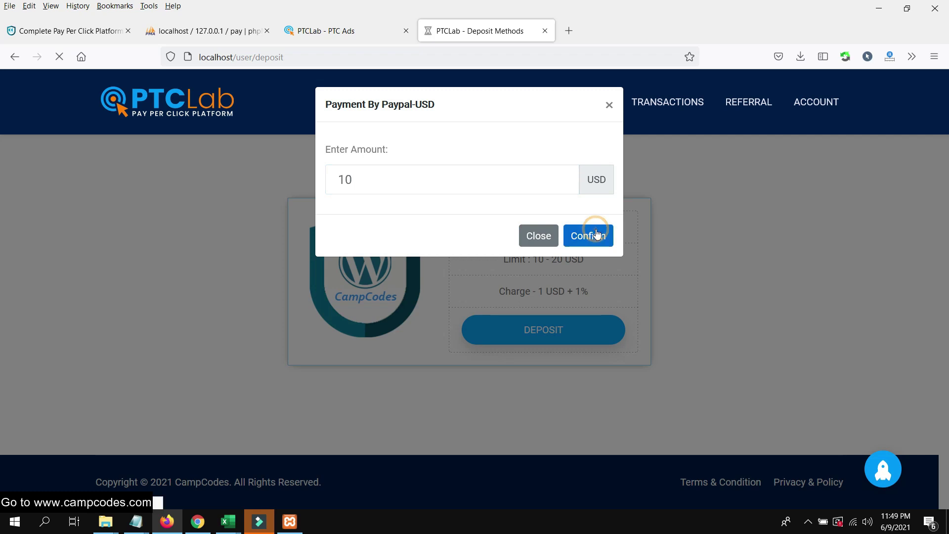
# Review the 10 USD amount, 1.1 USD charge and 11.1 USD payable, then pay now.
pyautogui.scroll(-6, 598, 233)
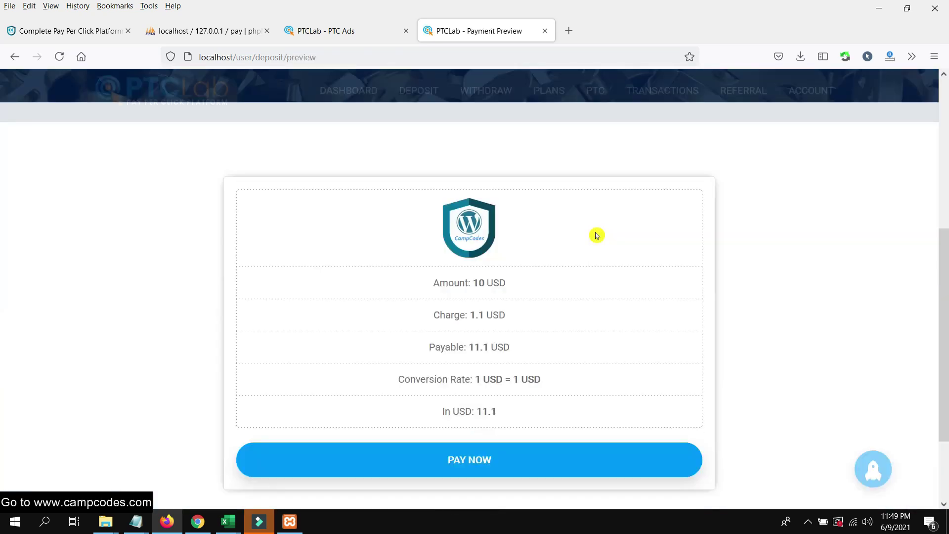
pyautogui.scroll(-2, 567, 252)
pyautogui.scroll(4, 549, 248)
pyautogui.scroll(-1, 540, 252)
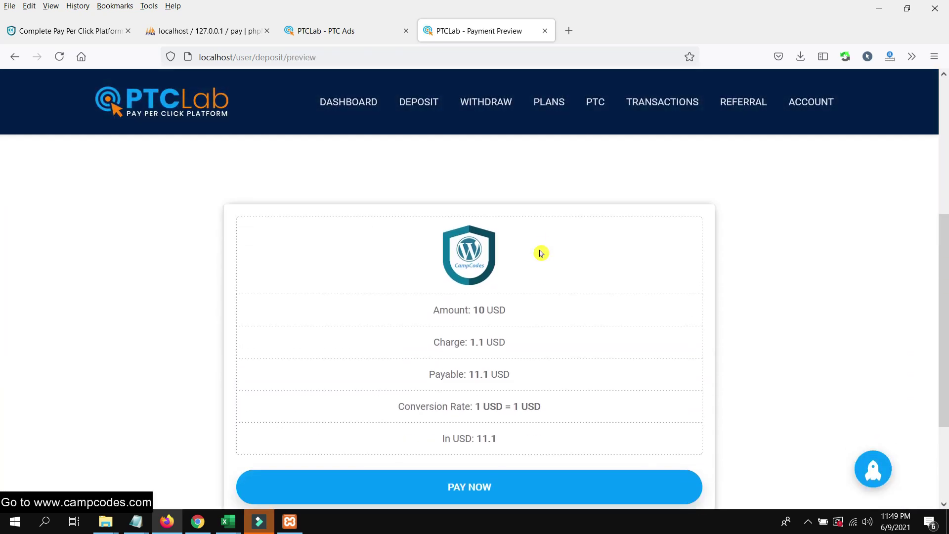
pyautogui.tripleClick(513, 311)
pyautogui.tripleClick(532, 334)
pyautogui.tripleClick(542, 381)
pyautogui.scroll(-3, 513, 381)
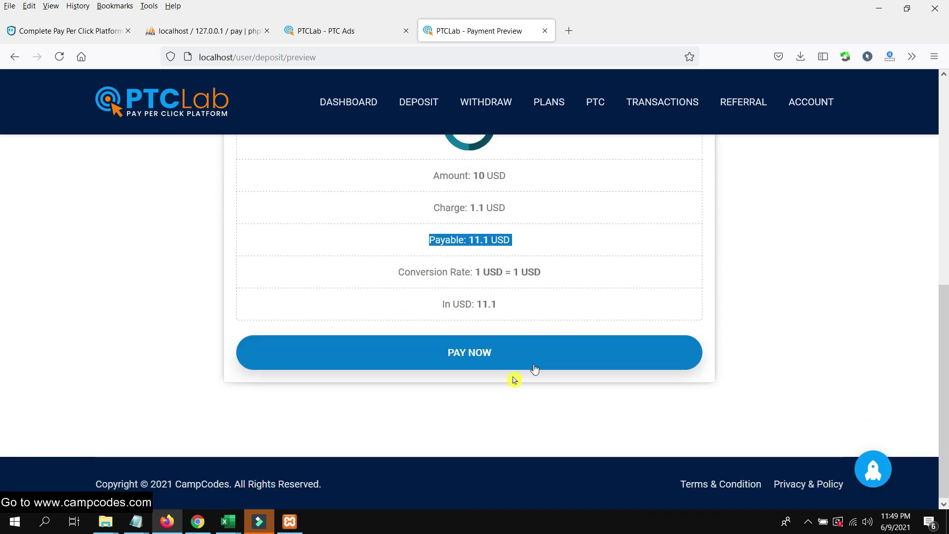
pyautogui.click(488, 356)
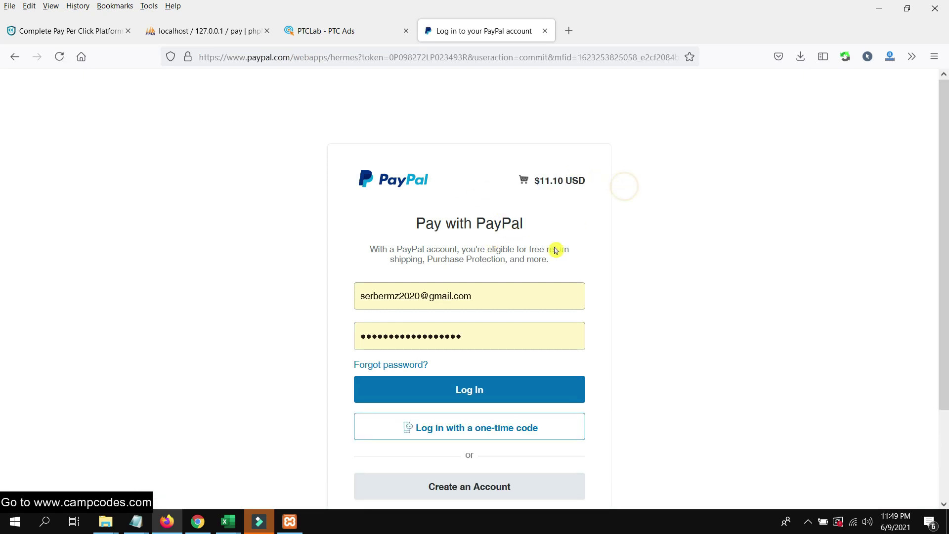
# Go back from the PayPal login page and switch to the PTCLab PTC Ads tab.
pyautogui.scroll(-2, 578, 316)
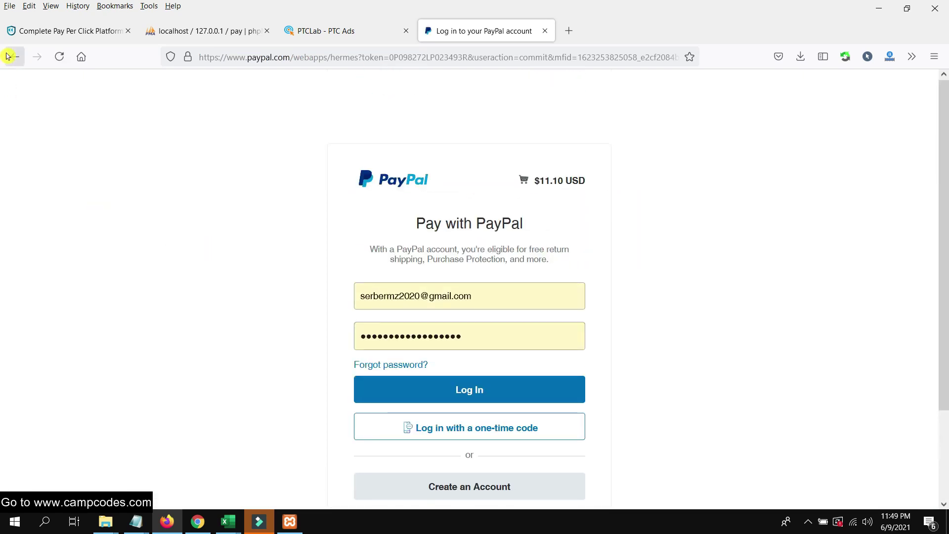
pyautogui.click(11, 57)
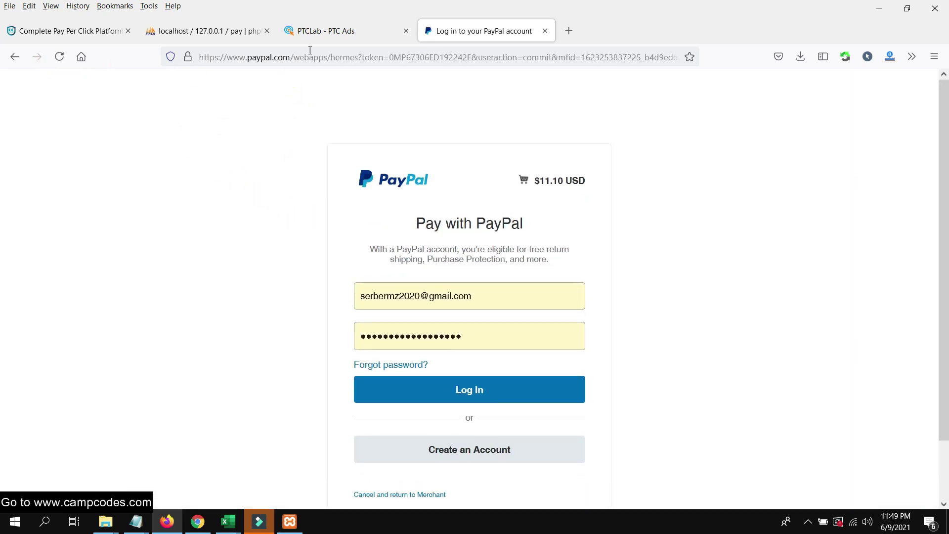
pyautogui.click(328, 31)
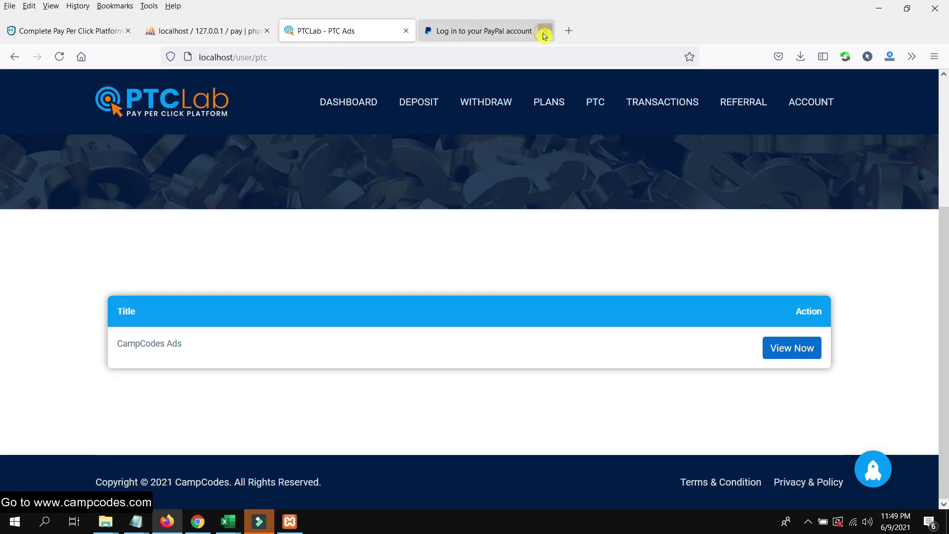
# Close the PayPal login tab and view the empty user Transactions history.
pyautogui.click(544, 31)
pyautogui.scroll(4, 530, 153)
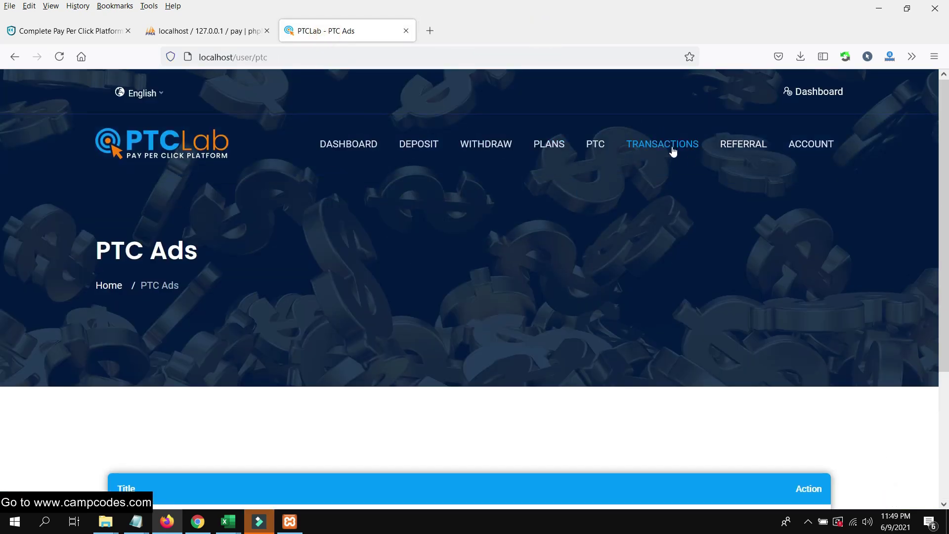
pyautogui.click(660, 145)
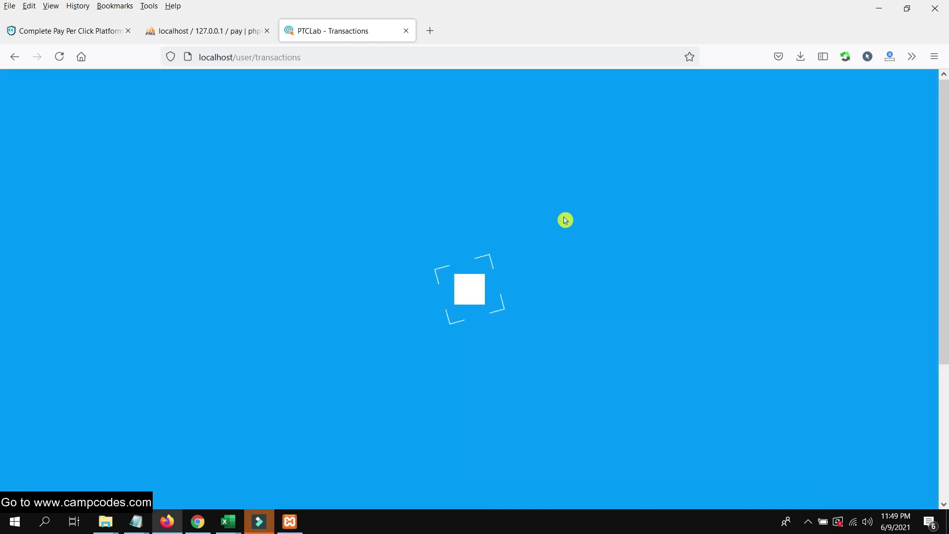
pyautogui.scroll(-5, 564, 219)
pyautogui.scroll(5, 680, 240)
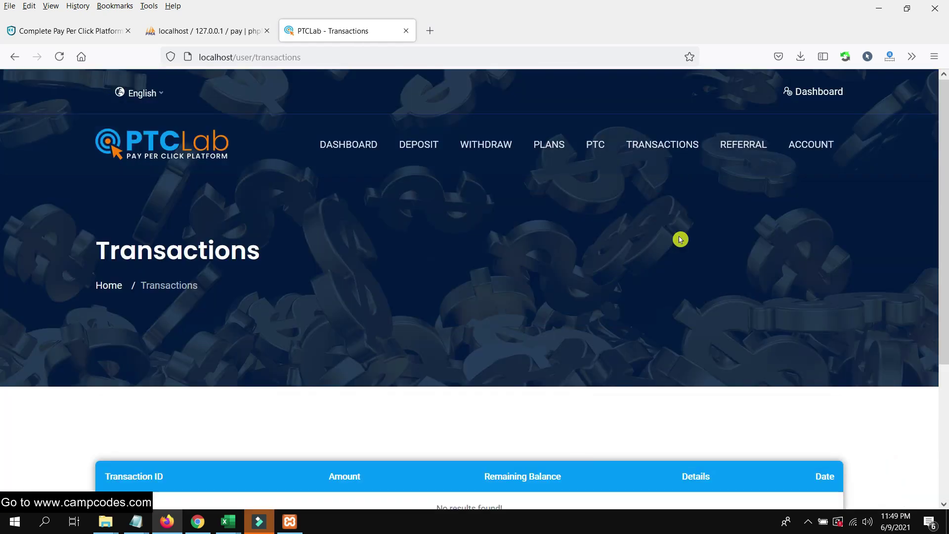
pyautogui.click(745, 145)
pyautogui.moveTo(812, 149)
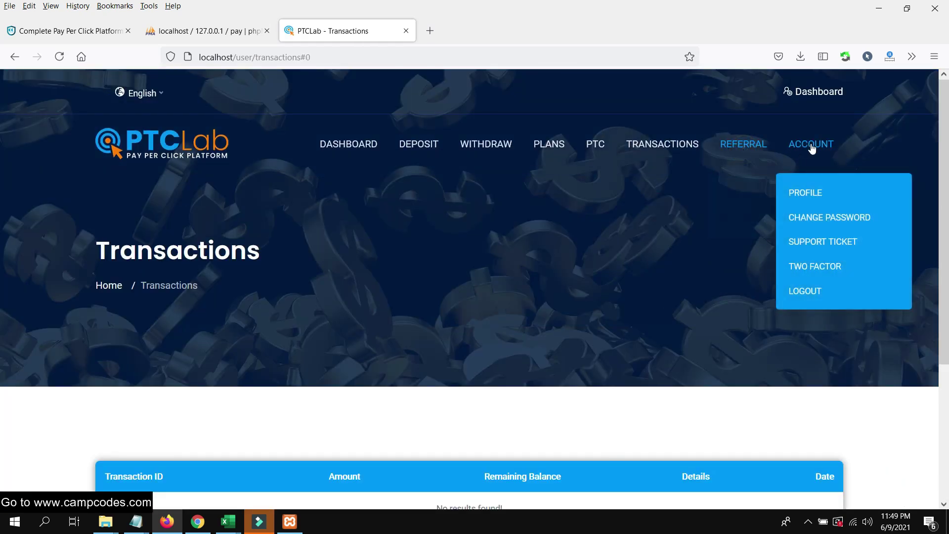
pyautogui.click(198, 521)
# List pending support tickets and locate the open 'nice site' ticket.
pyautogui.scroll(-2, 75, 346)
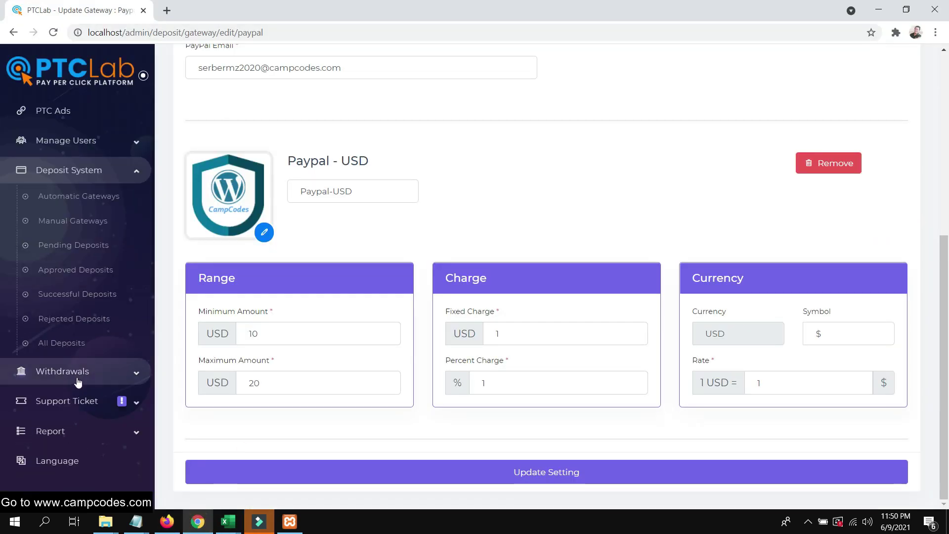
pyautogui.click(63, 405)
pyautogui.scroll(-5, 74, 416)
pyautogui.click(81, 220)
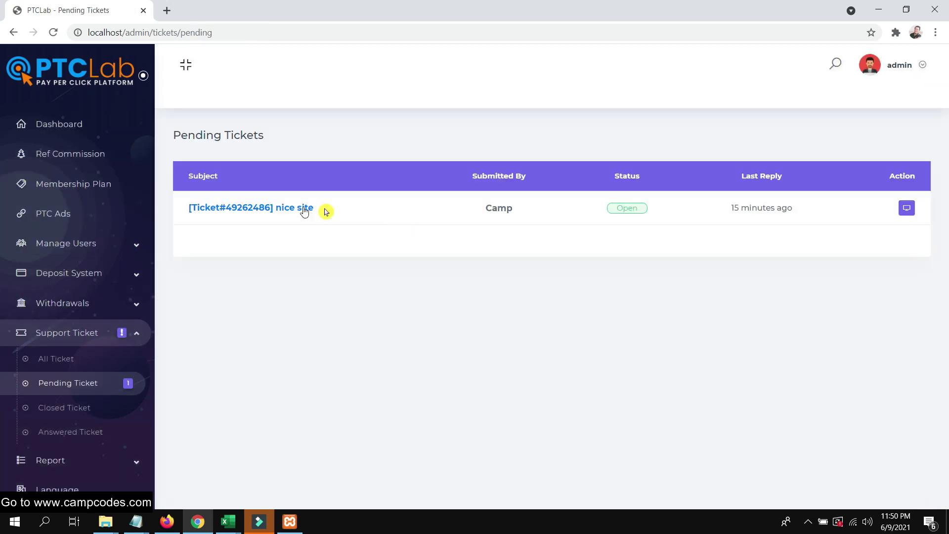
pyautogui.moveTo(316, 208); pyautogui.dragTo(188, 208)
pyautogui.moveTo(640, 210); pyautogui.dragTo(628, 209)
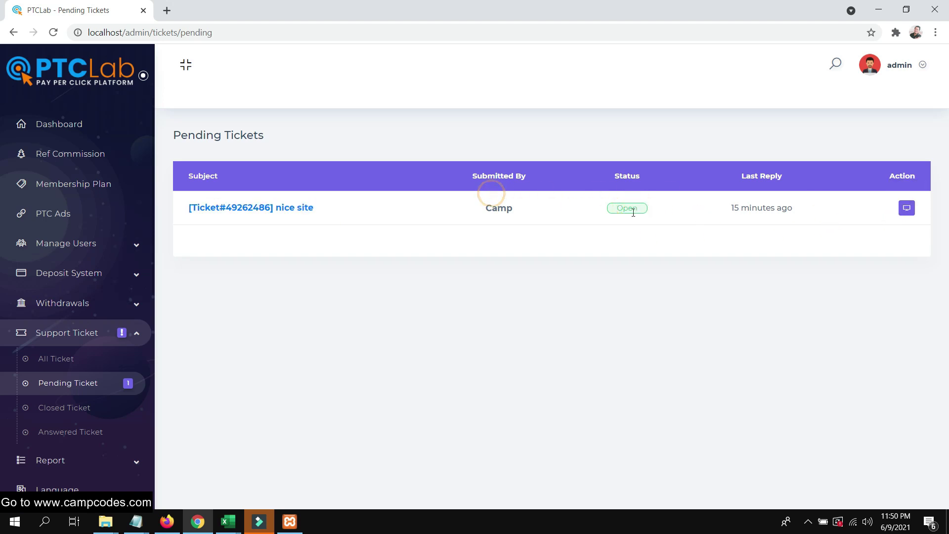
# Reply 'thanks!' to the 'nice site' ticket.
pyautogui.click(907, 208)
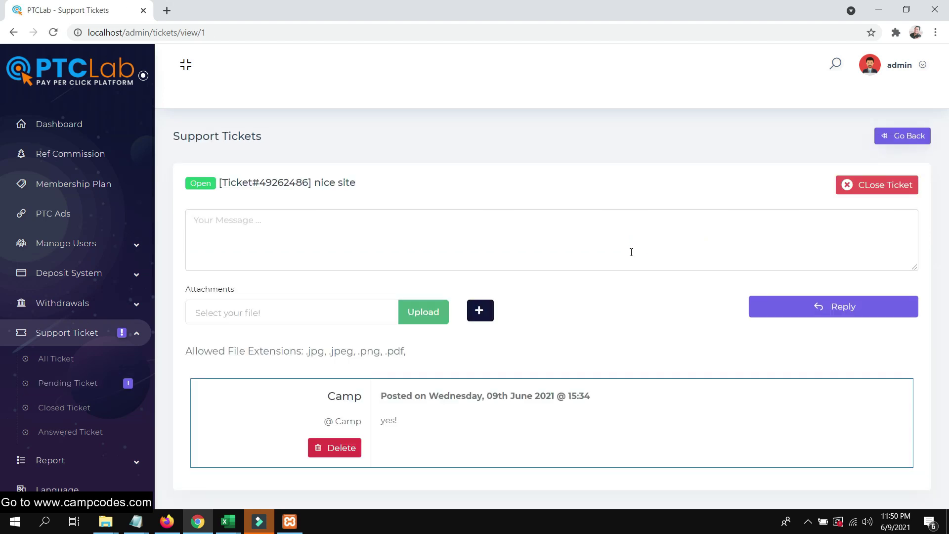
pyautogui.click(675, 241)
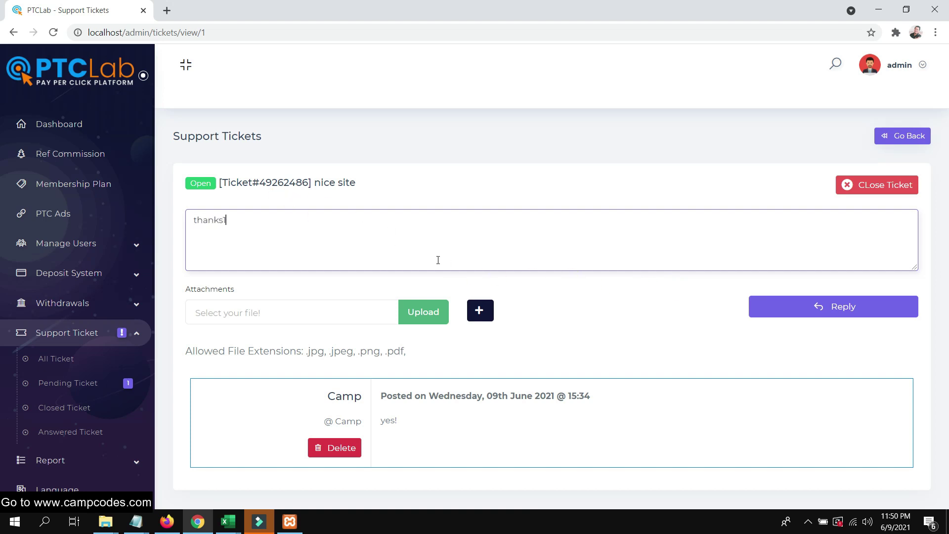
pyautogui.click(811, 308)
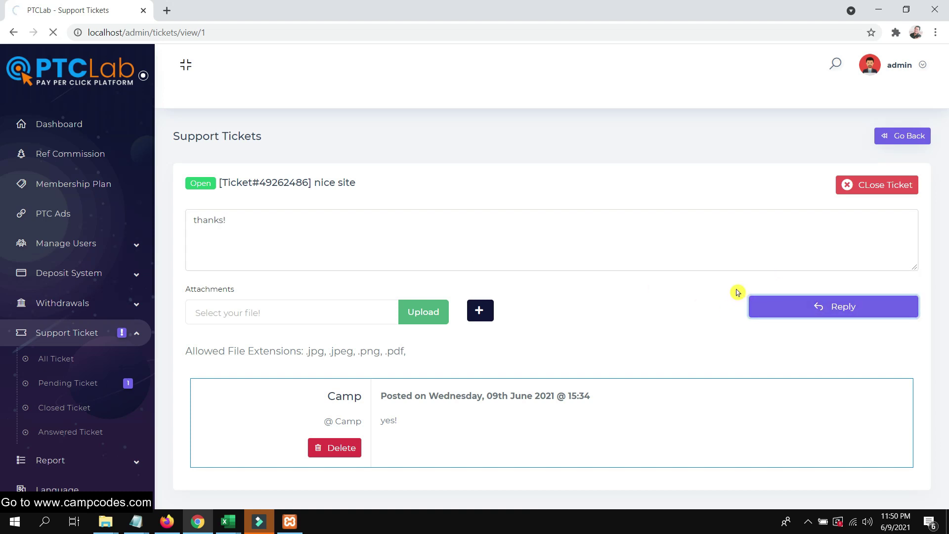
pyautogui.moveTo(163, 526)
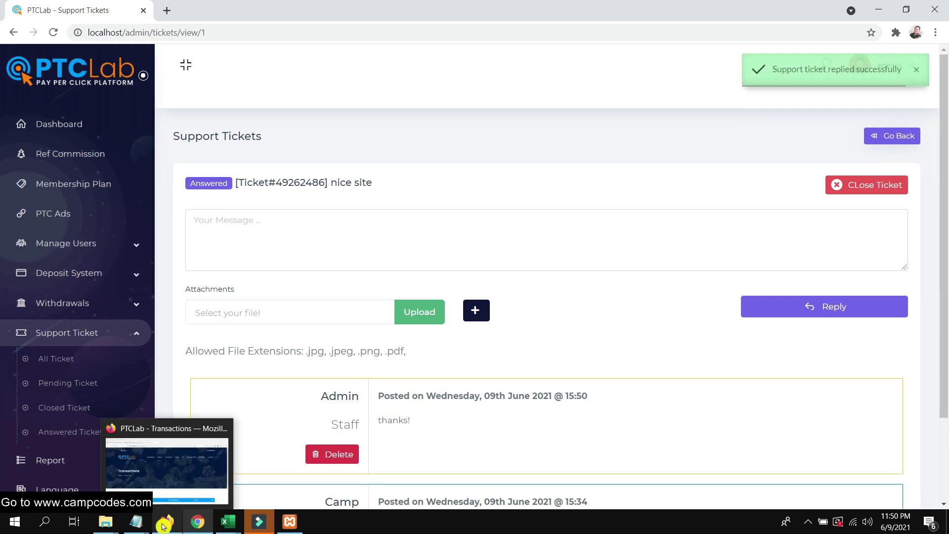
pyautogui.click(166, 495)
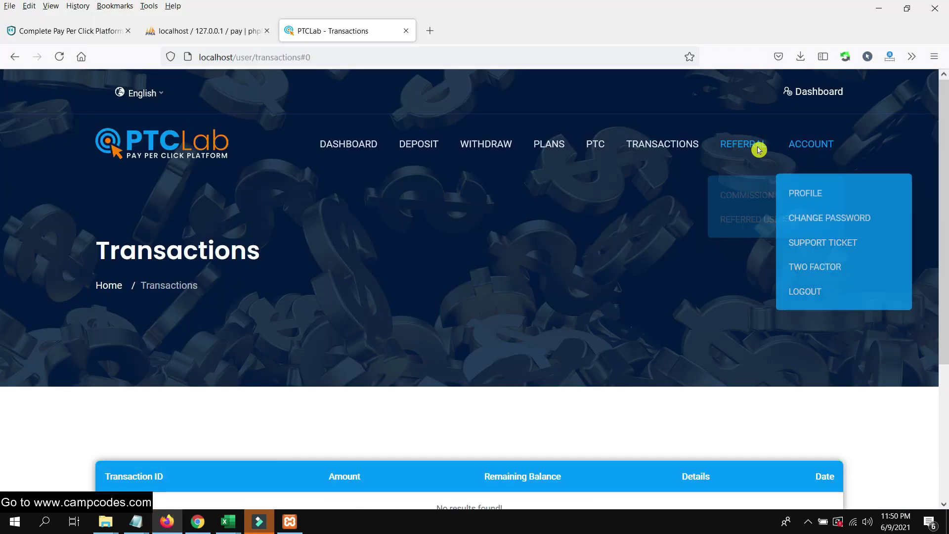
# Scroll through the user's empty Support Tickets list.
pyautogui.moveTo(819, 161)
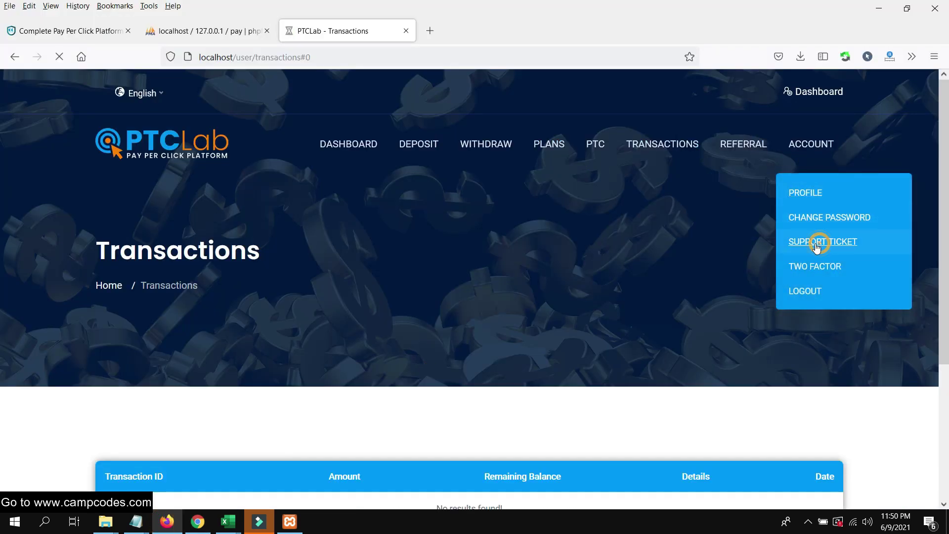
pyautogui.scroll(-1, 470, 239)
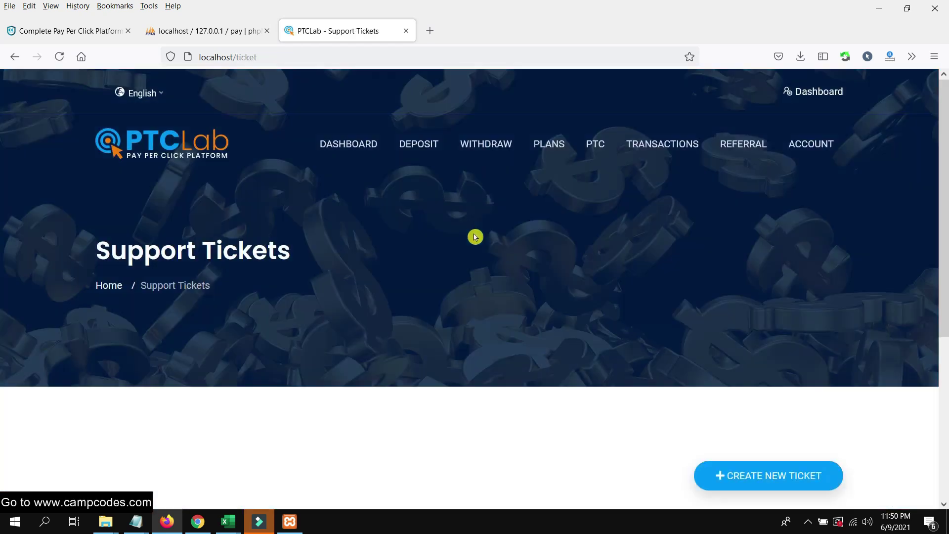
pyautogui.scroll(-3, 460, 244)
pyautogui.scroll(-2, 421, 265)
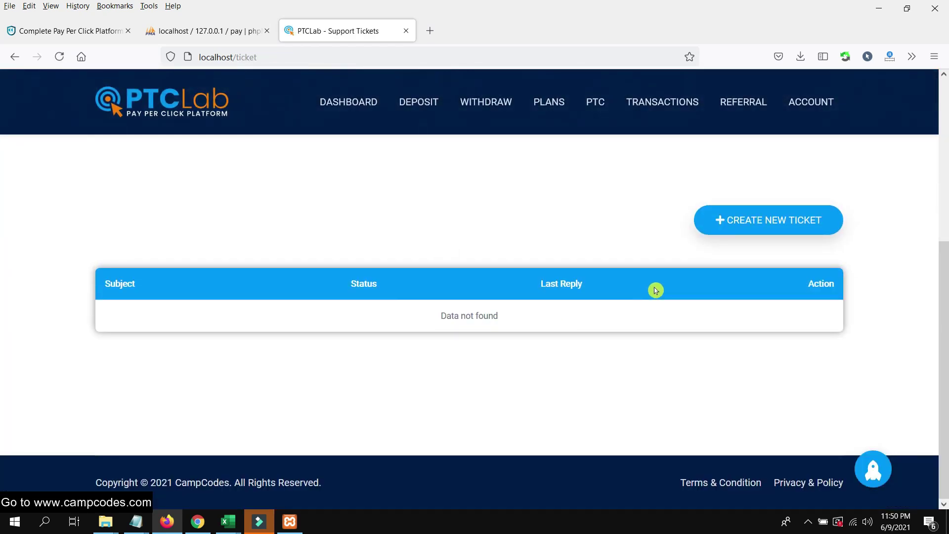
pyautogui.scroll(4, 678, 162)
pyautogui.scroll(2, 678, 163)
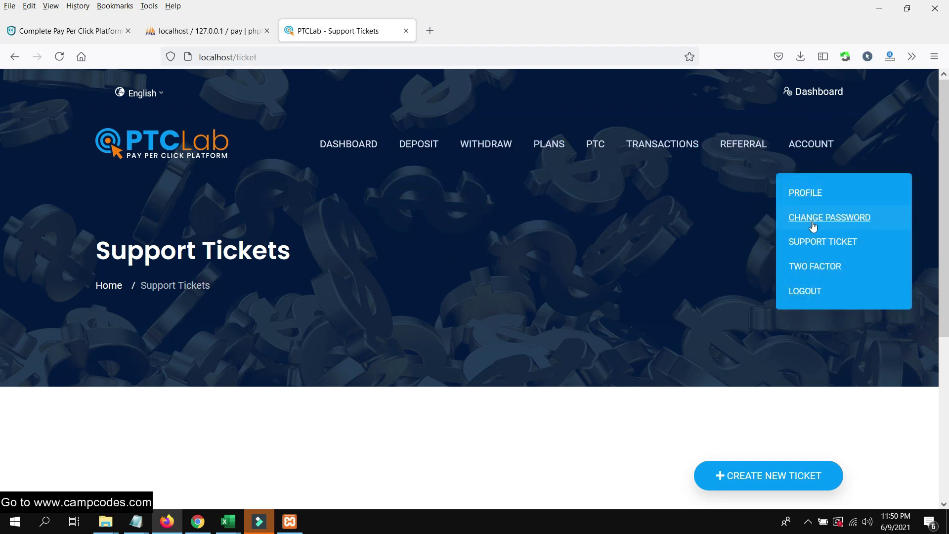
# Return to the Dashboard and scroll through its 0 USD balance and No Plan status.
pyautogui.click(803, 142)
pyautogui.scroll(-1, 606, 219)
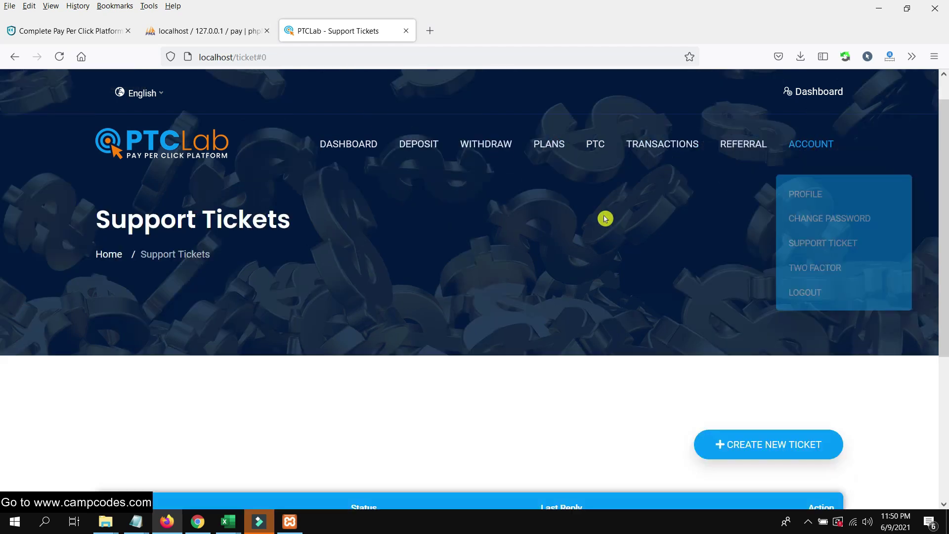
pyautogui.scroll(1, 604, 217)
pyautogui.scroll(-3, 602, 209)
pyautogui.scroll(3, 588, 163)
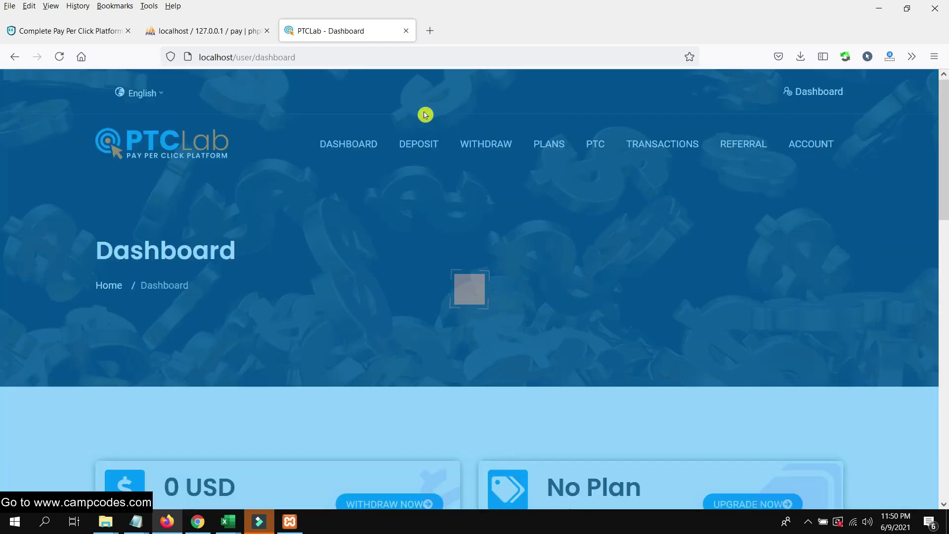
pyautogui.scroll(-5, 595, 193)
pyautogui.scroll(-3, 598, 195)
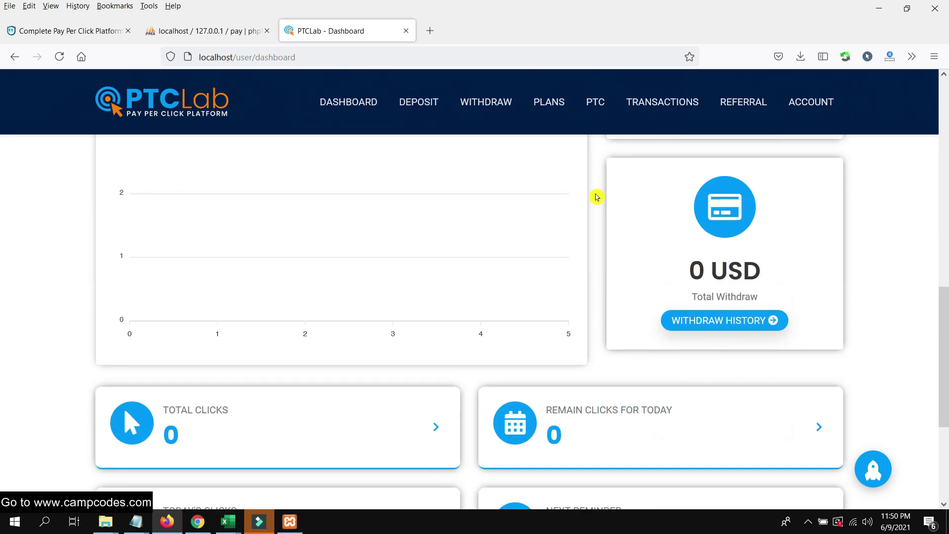
pyautogui.scroll(-3, 597, 197)
pyautogui.scroll(10, 597, 197)
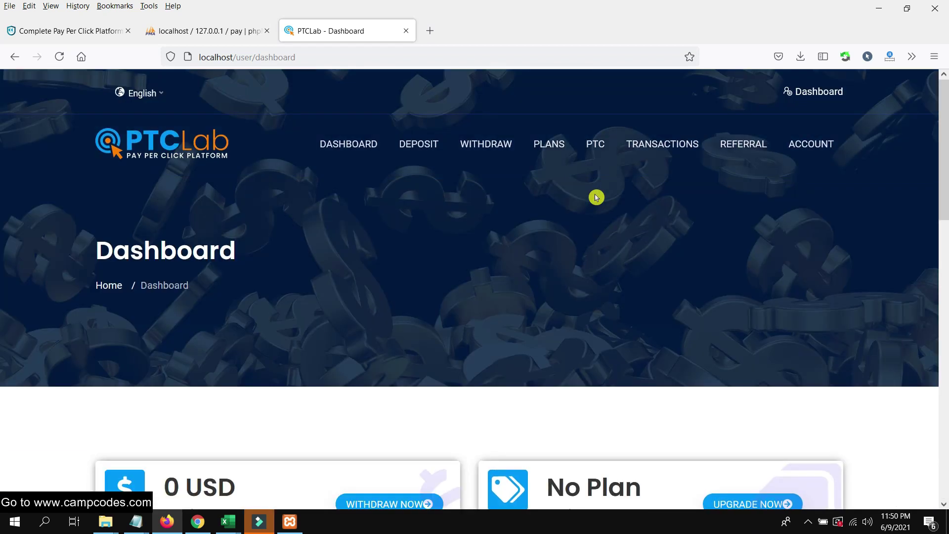